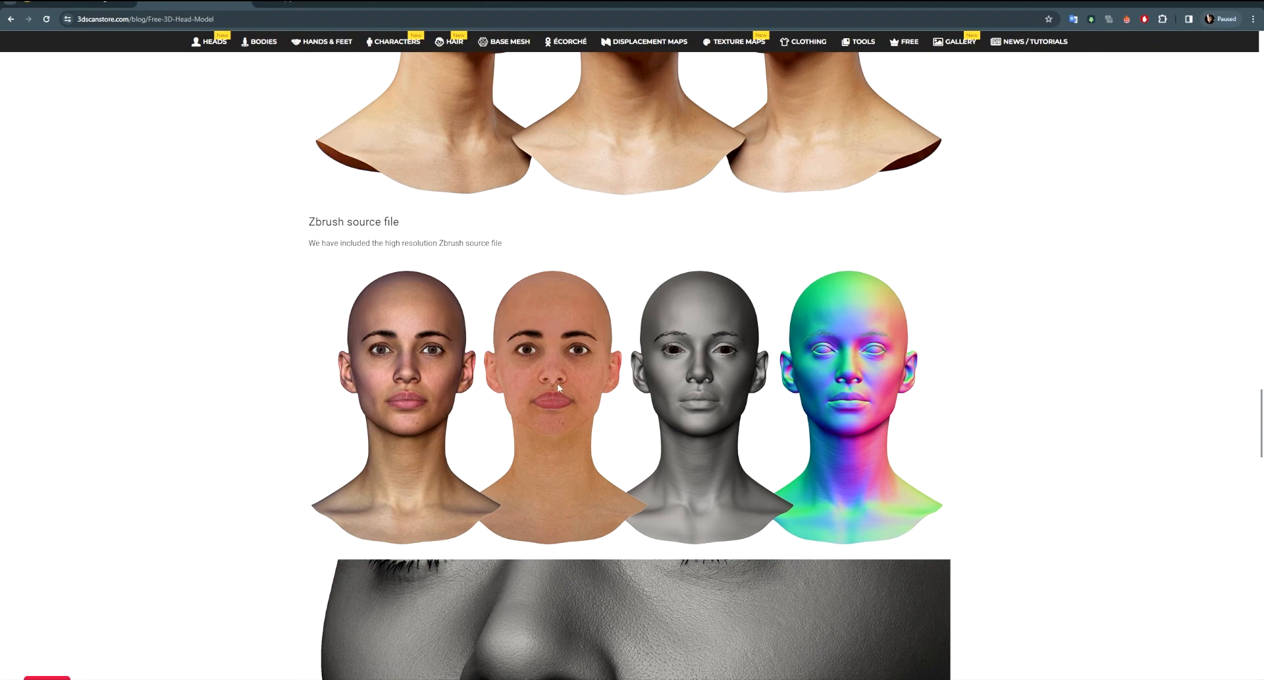
- Look over the Zbrush source previews on the free head model page, switch to Mari and open the GutsTransfer project
{"action": "scroll", "coordinate": [579, 413], "scroll_direction": "down", "scroll_amount": 2}
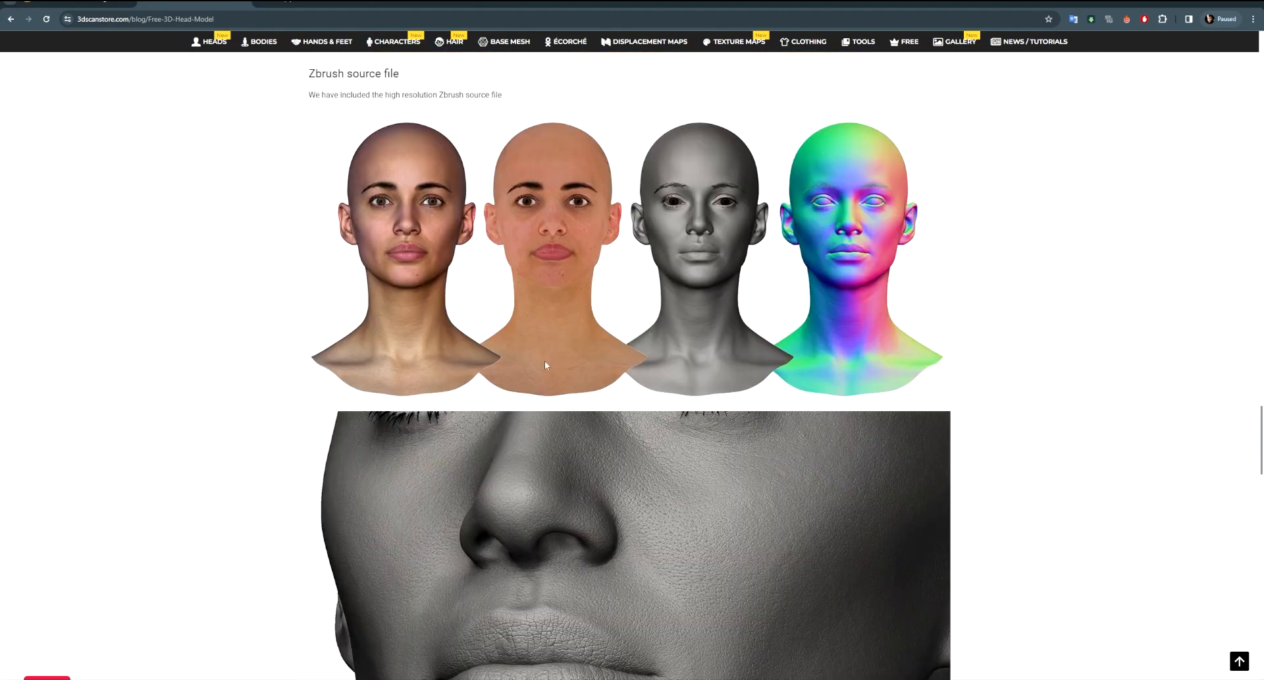
{"action": "scroll", "coordinate": [545, 364], "scroll_direction": "down", "scroll_amount": 1}
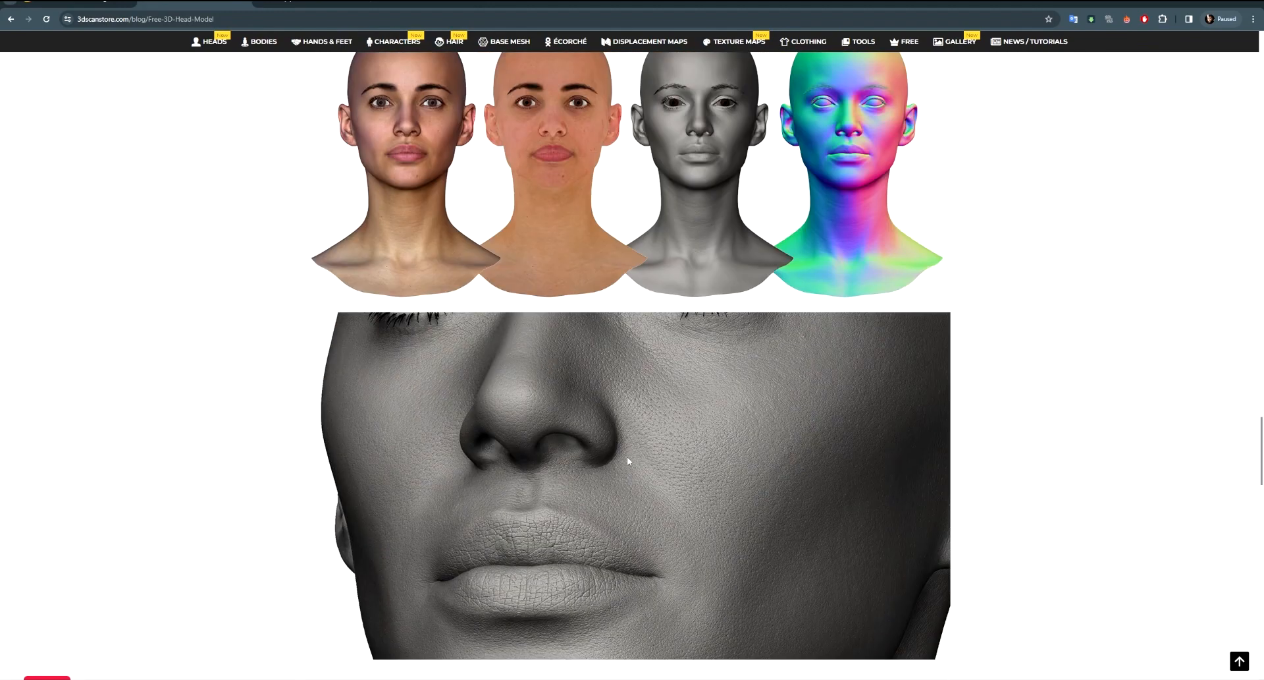
{"action": "scroll", "coordinate": [645, 453], "scroll_direction": "up", "scroll_amount": 2}
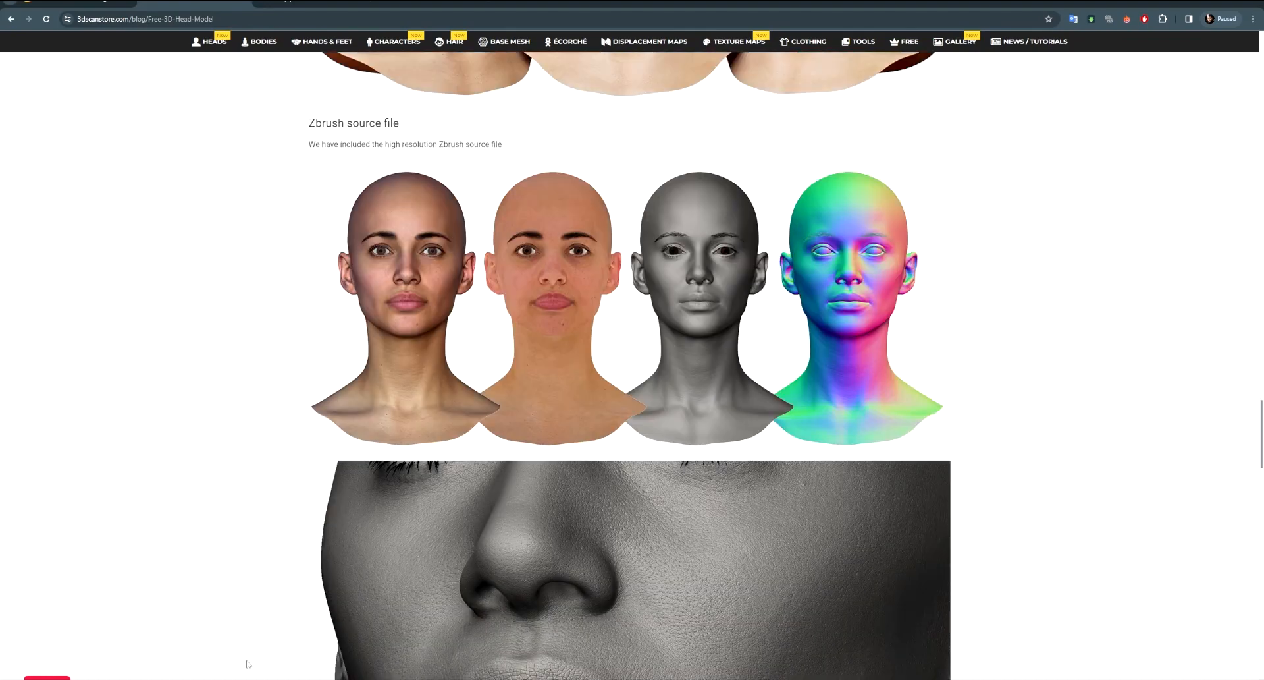
{"action": "mouse_move", "coordinate": [253, 675]}
{"action": "left_click", "coordinate": [253, 642]}
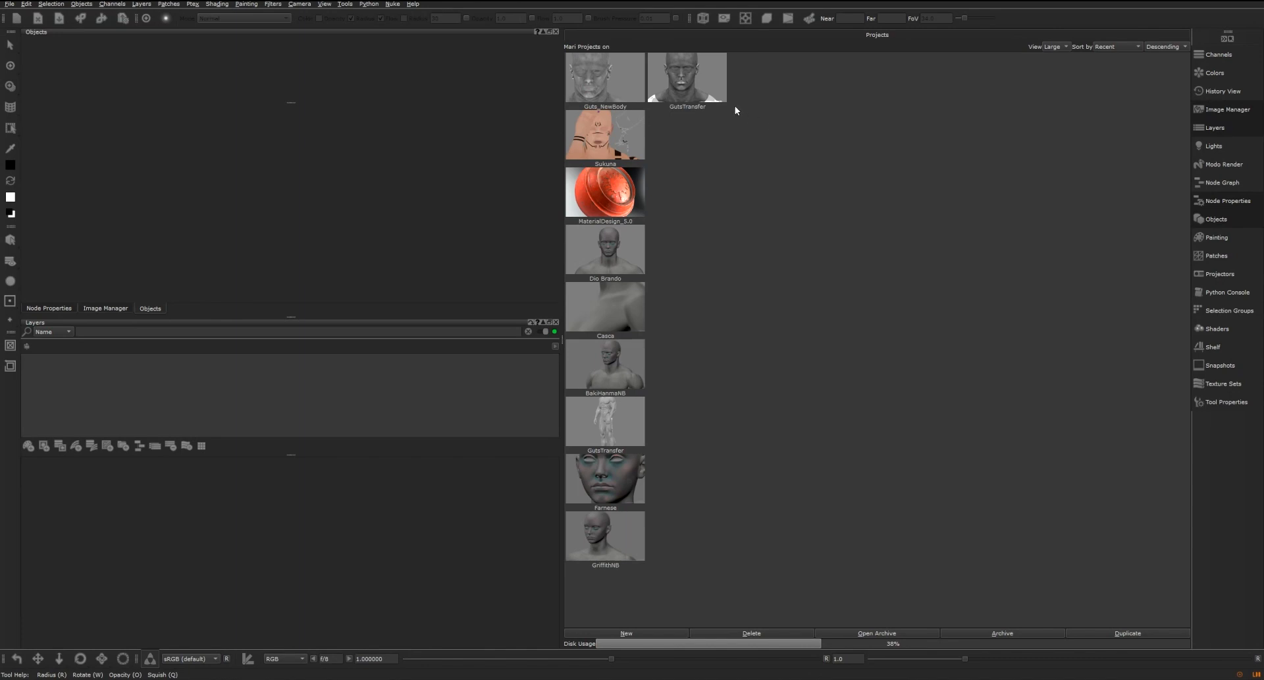
{"action": "double_click", "coordinate": [692, 82]}
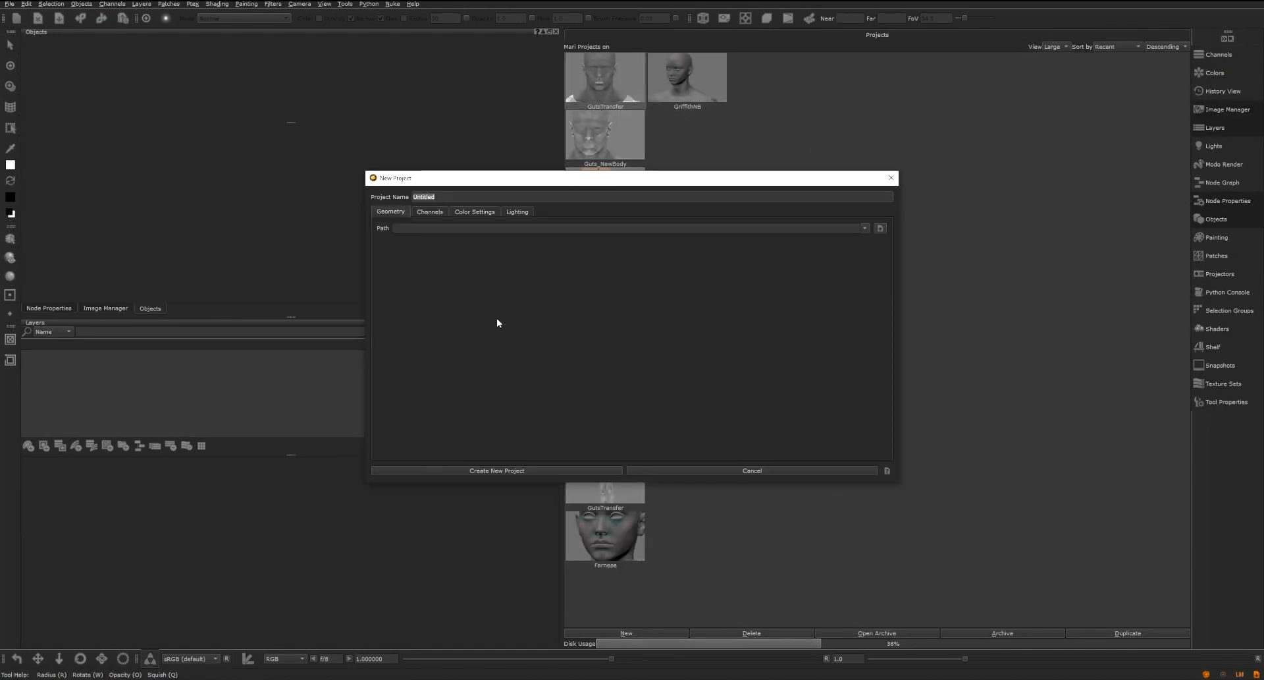
{"action": "left_click_drag", "start_coordinate": [433, 191], "coordinate": [431, 215]}
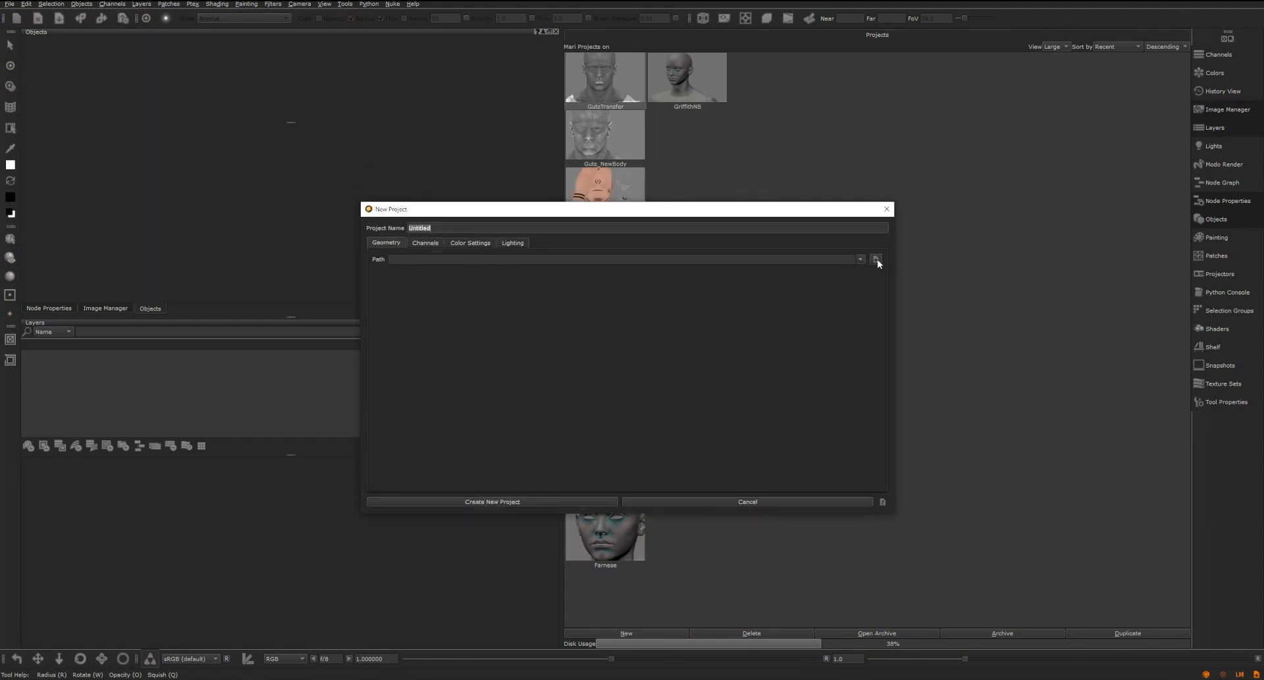
{"action": "left_click", "coordinate": [425, 243]}
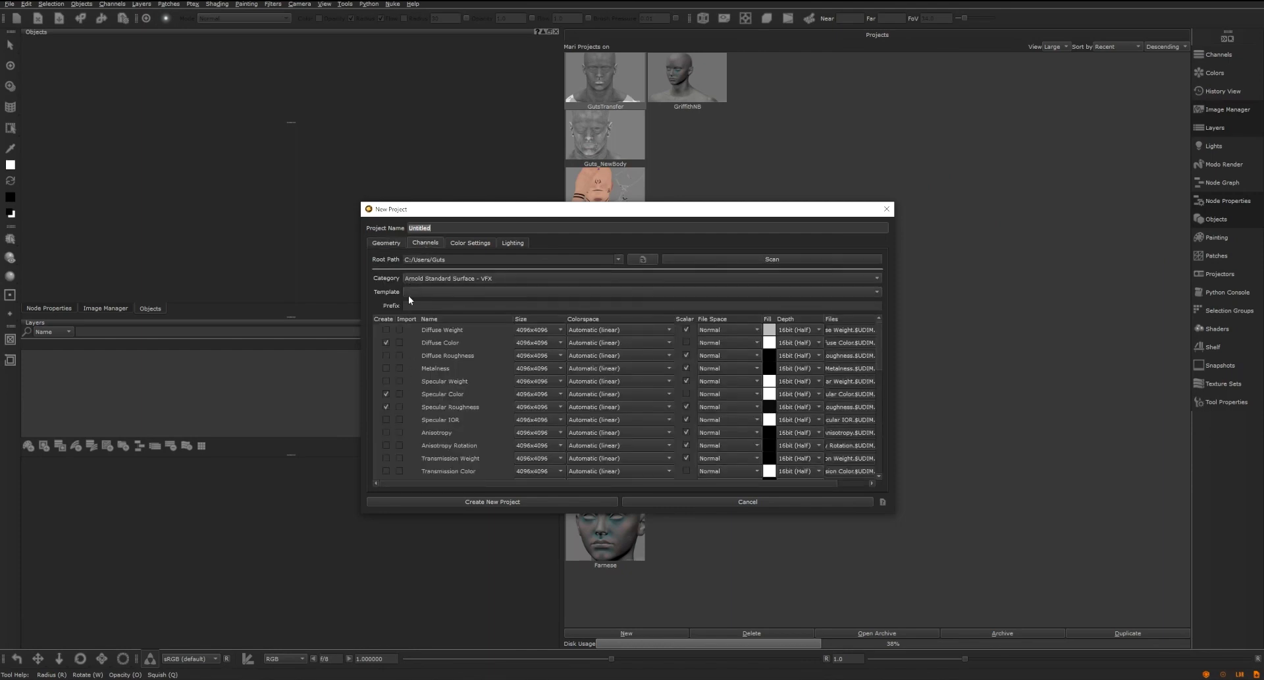
{"action": "left_click", "coordinate": [385, 398]}
{"action": "scroll", "coordinate": [386, 405], "scroll_direction": "down", "scroll_amount": 9}
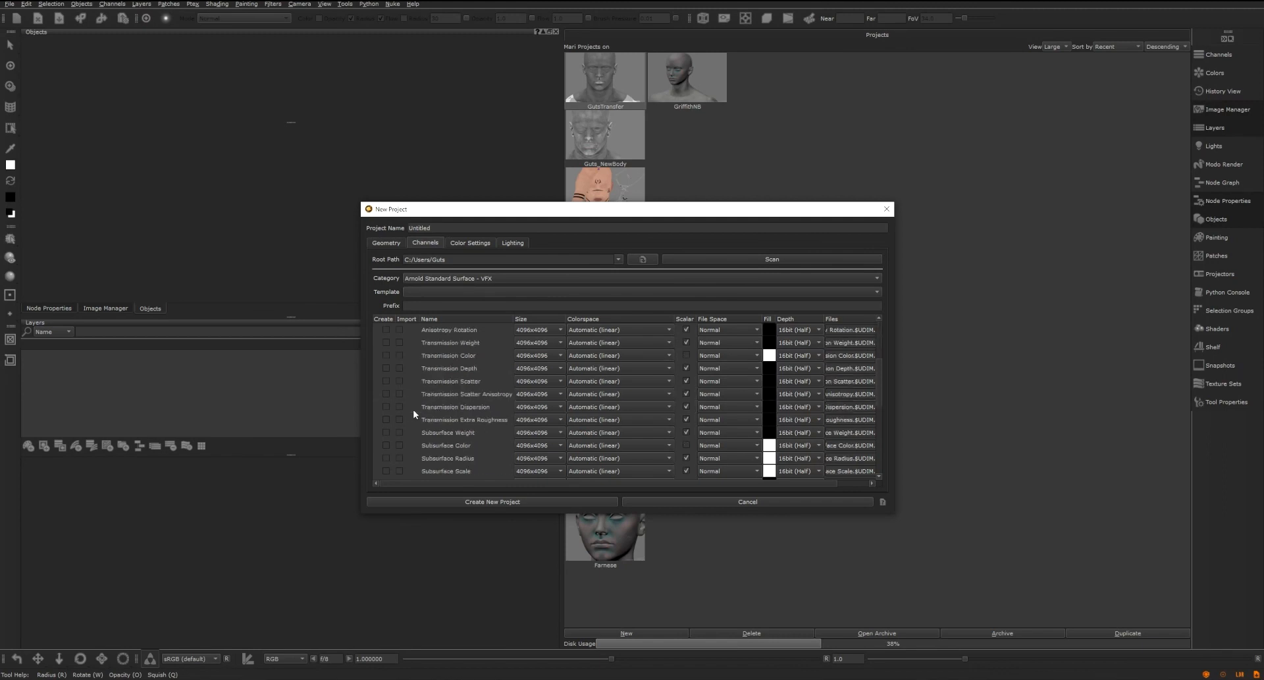
{"action": "left_click", "coordinate": [387, 429]}
{"action": "scroll", "coordinate": [441, 440], "scroll_direction": "up", "scroll_amount": 10}
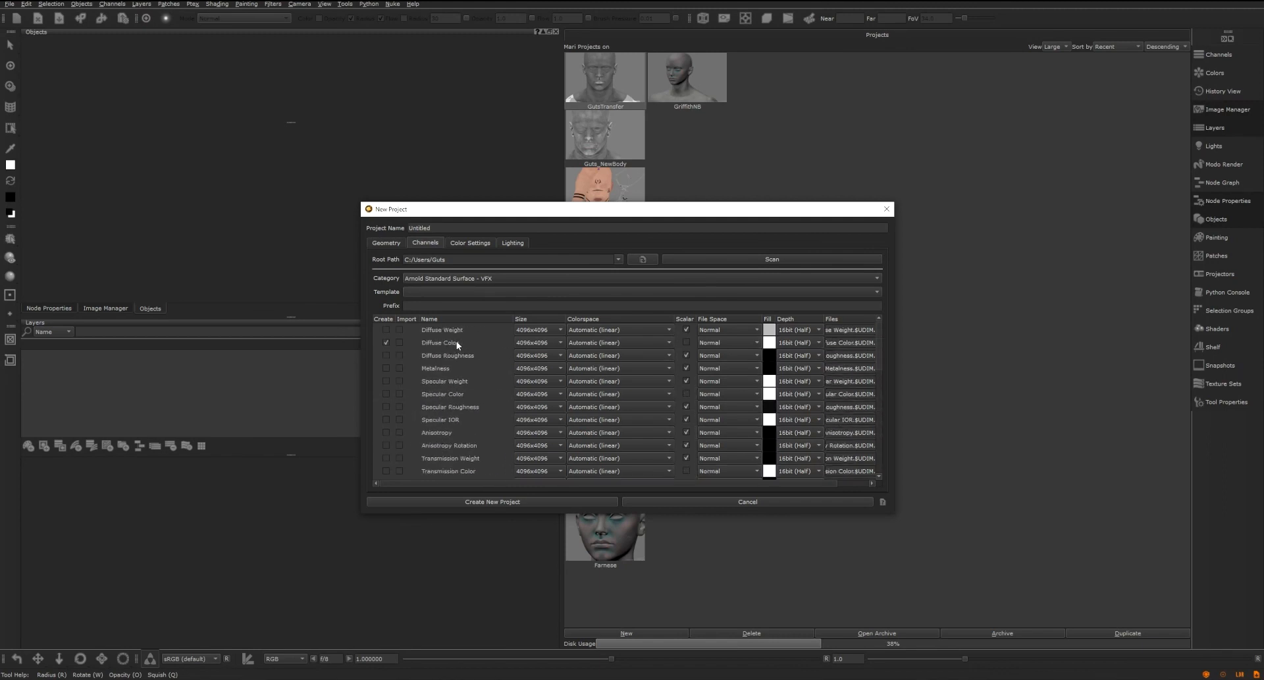
{"action": "left_click", "coordinate": [551, 341]}
{"action": "left_click", "coordinate": [542, 354]}
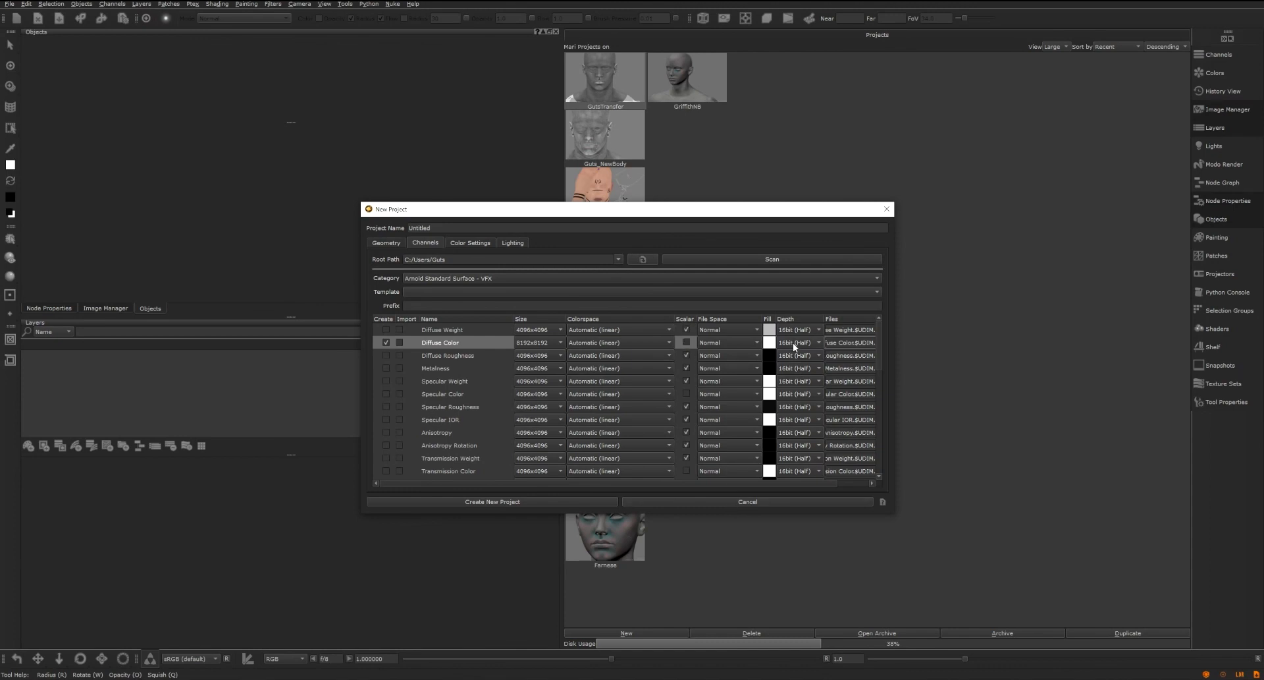
{"action": "left_click", "coordinate": [770, 502]}
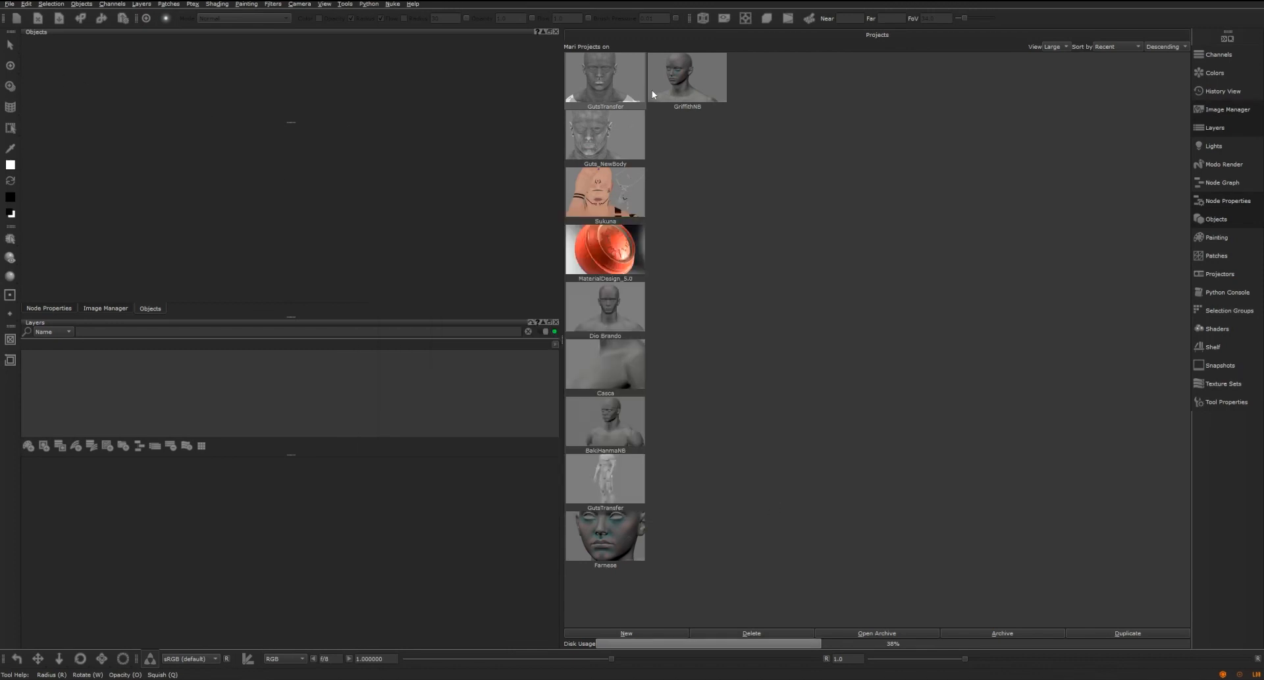
- Open the GutsTransfer project and add a Color procedural layer above the Disp layer in the Diffuse Color stack
{"action": "double_click", "coordinate": [620, 75]}
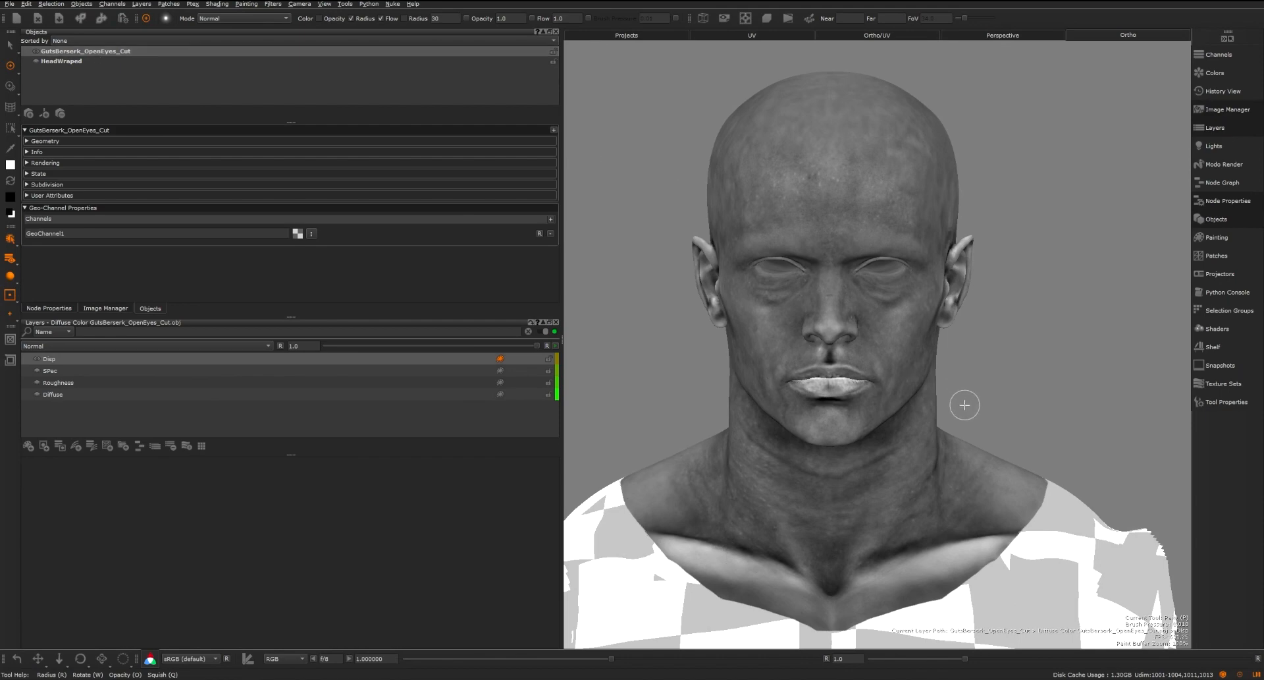
{"action": "left_click", "coordinate": [77, 447]}
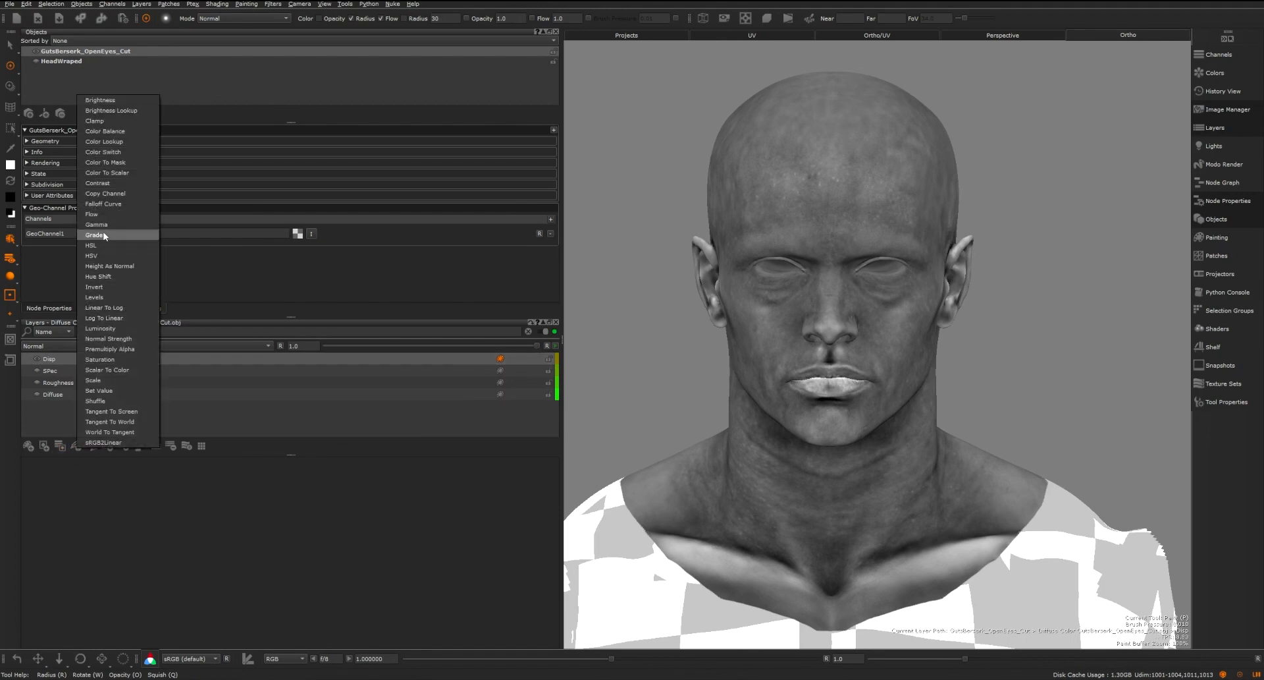
{"action": "left_click", "coordinate": [174, 367]}
{"action": "left_click", "coordinate": [122, 427]}
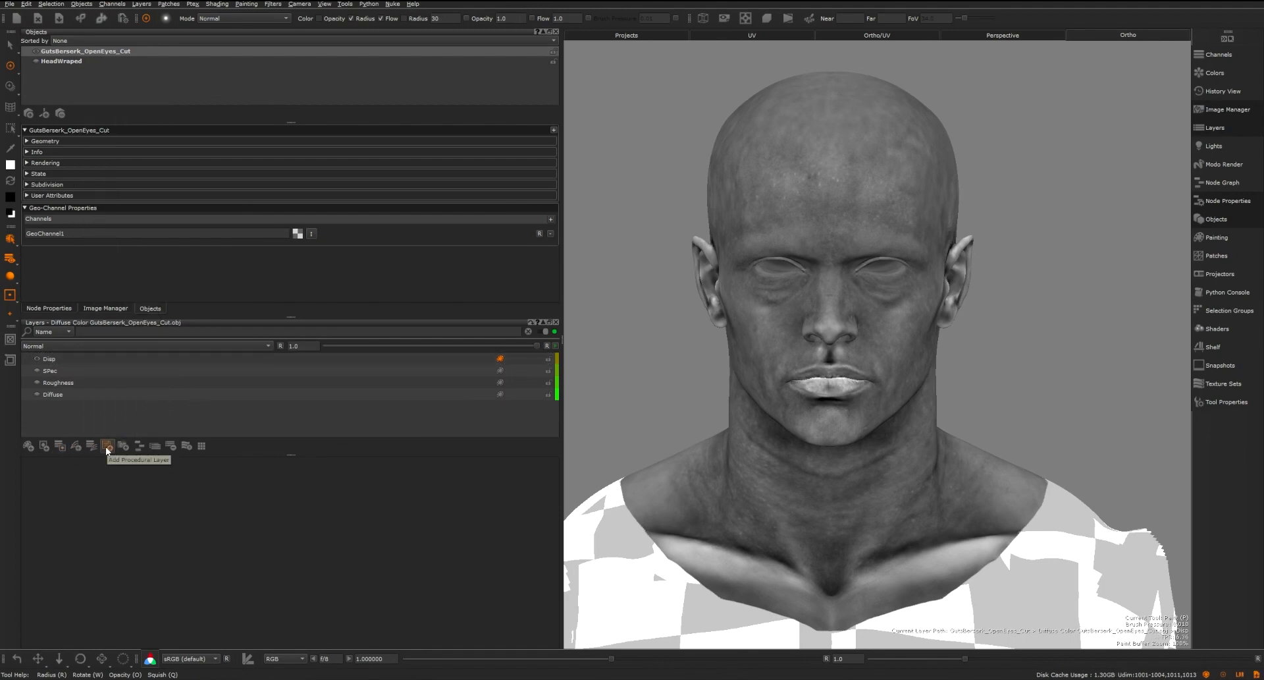
{"action": "left_click", "coordinate": [106, 446]}
{"action": "mouse_move", "coordinate": [151, 449]}
{"action": "left_click", "coordinate": [217, 462]}
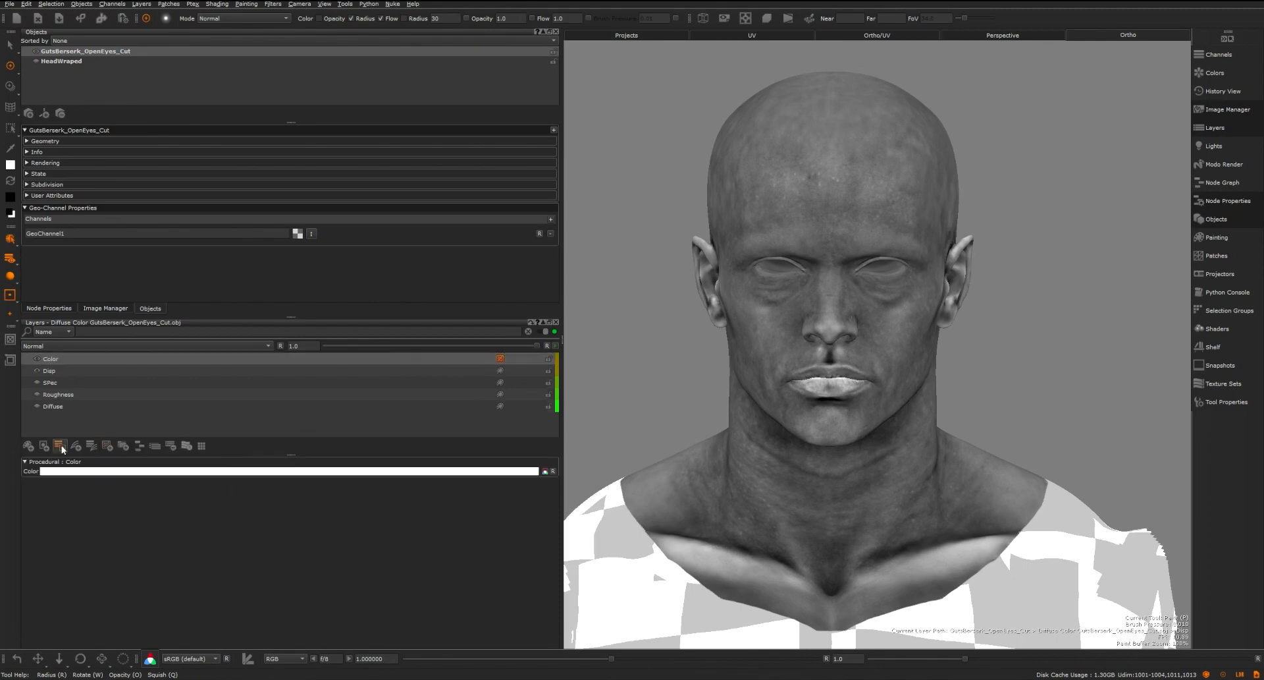
- Set the Color layer of GutsBerserk_OpenEyes_Cut to a neutral grey with an intensity of 0.429
{"action": "left_click", "coordinate": [111, 470]}
{"action": "left_click_drag", "start_coordinate": [553, 421], "coordinate": [484, 413]}
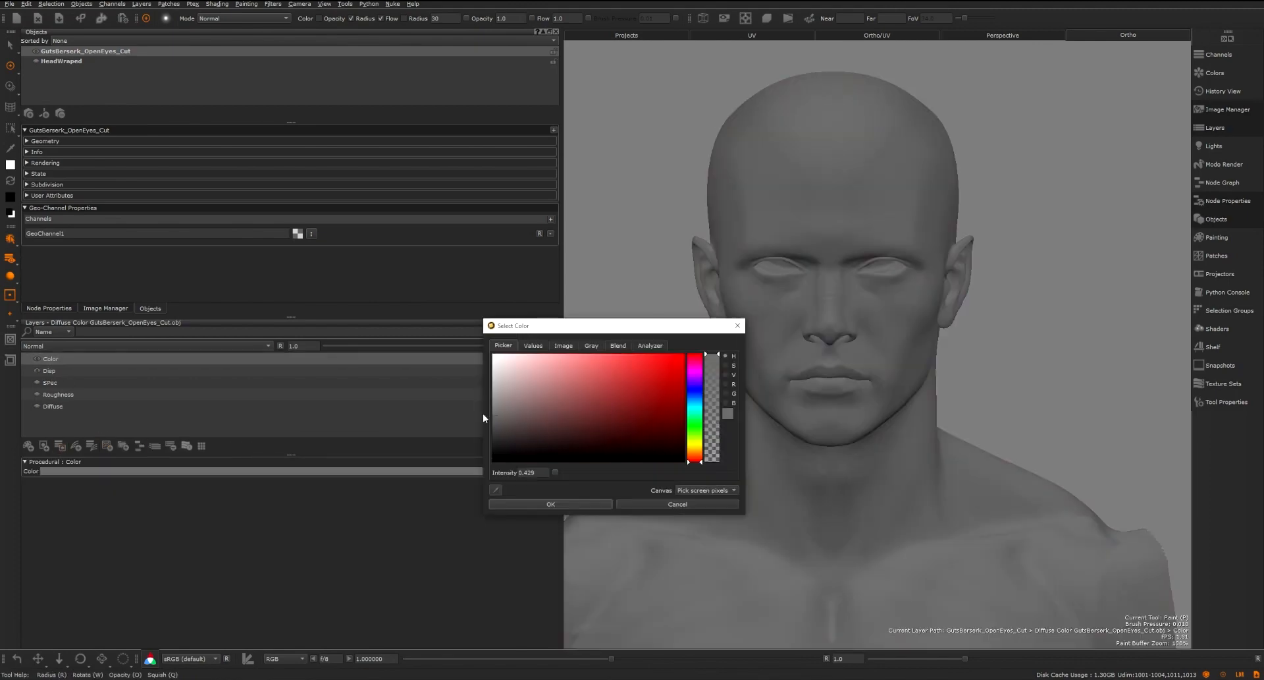
{"action": "left_click", "coordinate": [554, 505]}
{"action": "left_click_drag", "start_coordinate": [868, 450], "coordinate": [954, 442], "text": "alt"}
{"action": "right_click_drag", "start_coordinate": [955, 442], "coordinate": [920, 435], "text": "alt"}
{"action": "mouse_move", "coordinate": [919, 435]}
{"action": "left_mouse_down", "text": "alt"}
{"action": "mouse_move", "coordinate": [860, 437]}
{"action": "mouse_move", "coordinate": [960, 443]}
{"action": "mouse_move", "coordinate": [919, 446]}
{"action": "mouse_move", "coordinate": [934, 443]}
{"action": "mouse_move", "coordinate": [887, 516]}
{"action": "mouse_move", "coordinate": [849, 516]}
{"action": "mouse_move", "coordinate": [916, 452]}
{"action": "left_mouse_up", "text": "alt"}
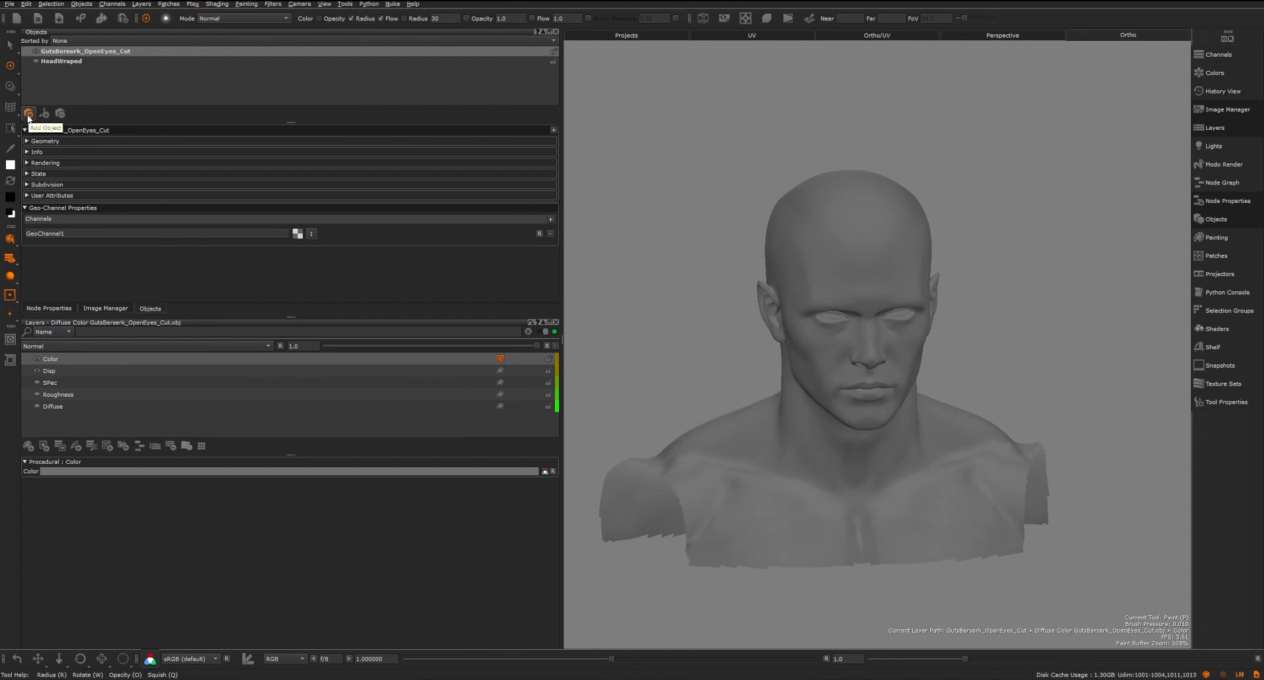
{"action": "right_click", "coordinate": [59, 81]}
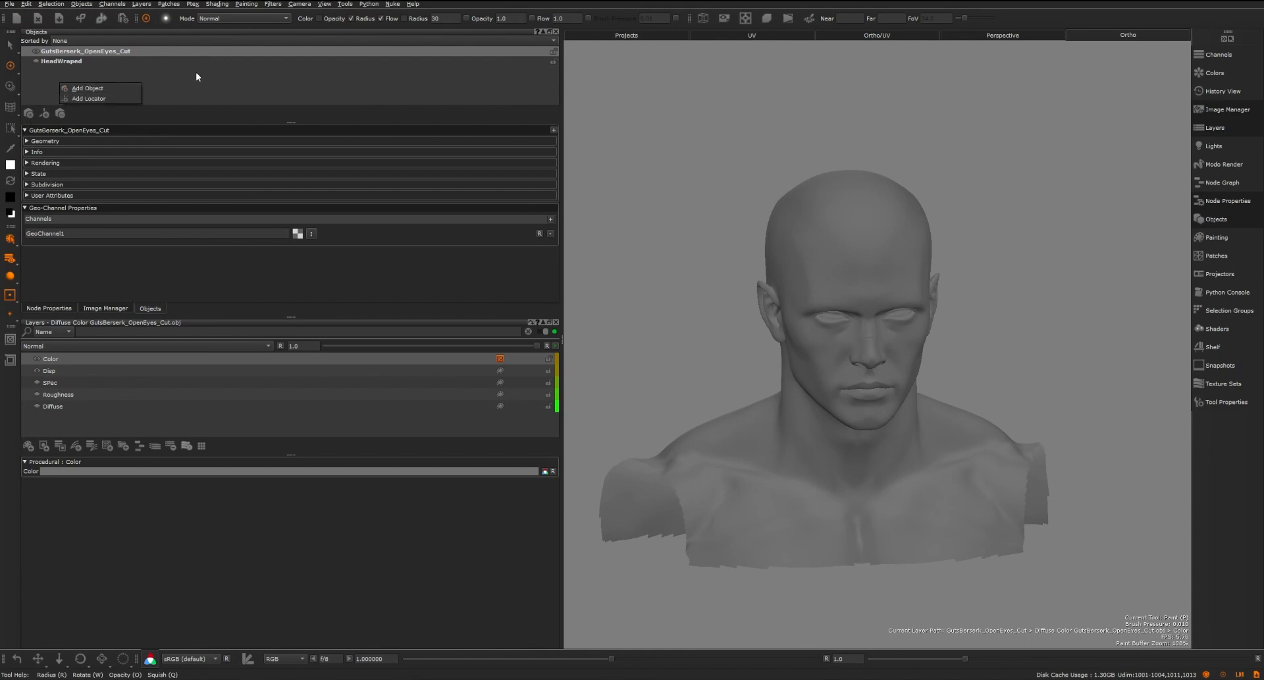
{"action": "left_click", "coordinate": [91, 90]}
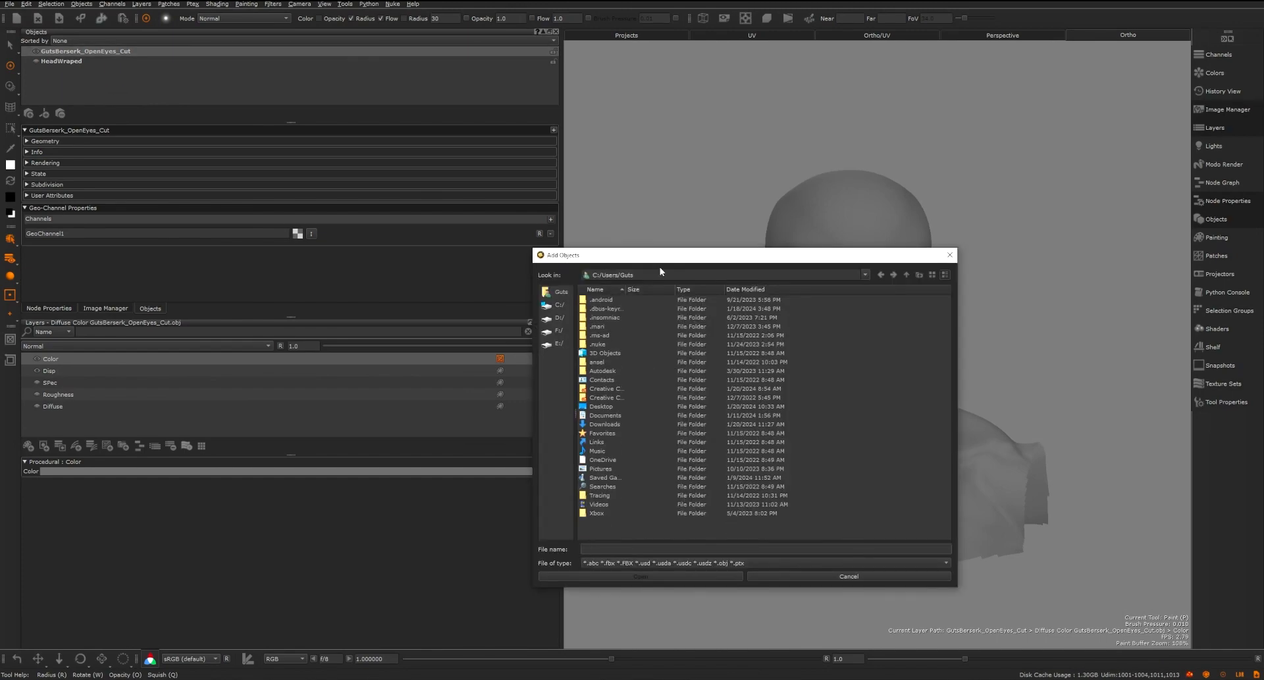
{"action": "left_click_drag", "start_coordinate": [668, 256], "coordinate": [386, 206]}
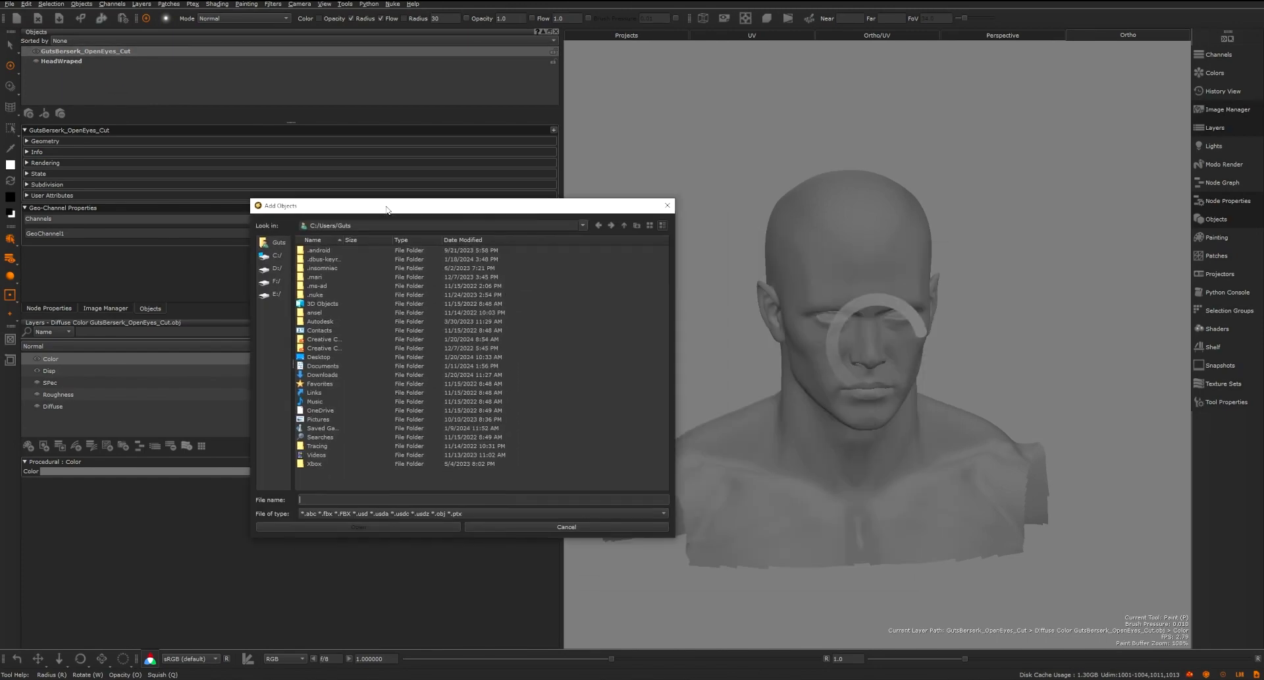
{"action": "left_click", "coordinate": [607, 526]}
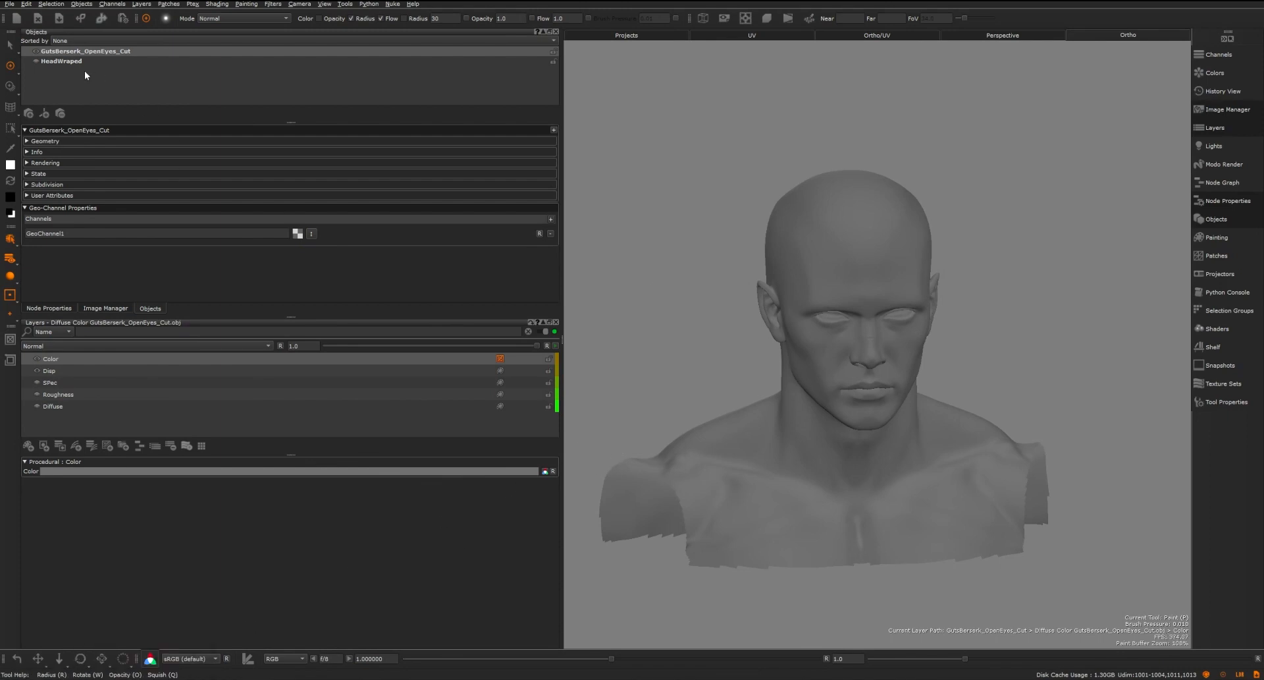
- Show the HeadWraped object together with GutsBerserk_OpenEyes_Cut and inspect how the two meshes overlap on the face
{"action": "left_click", "coordinate": [64, 65]}
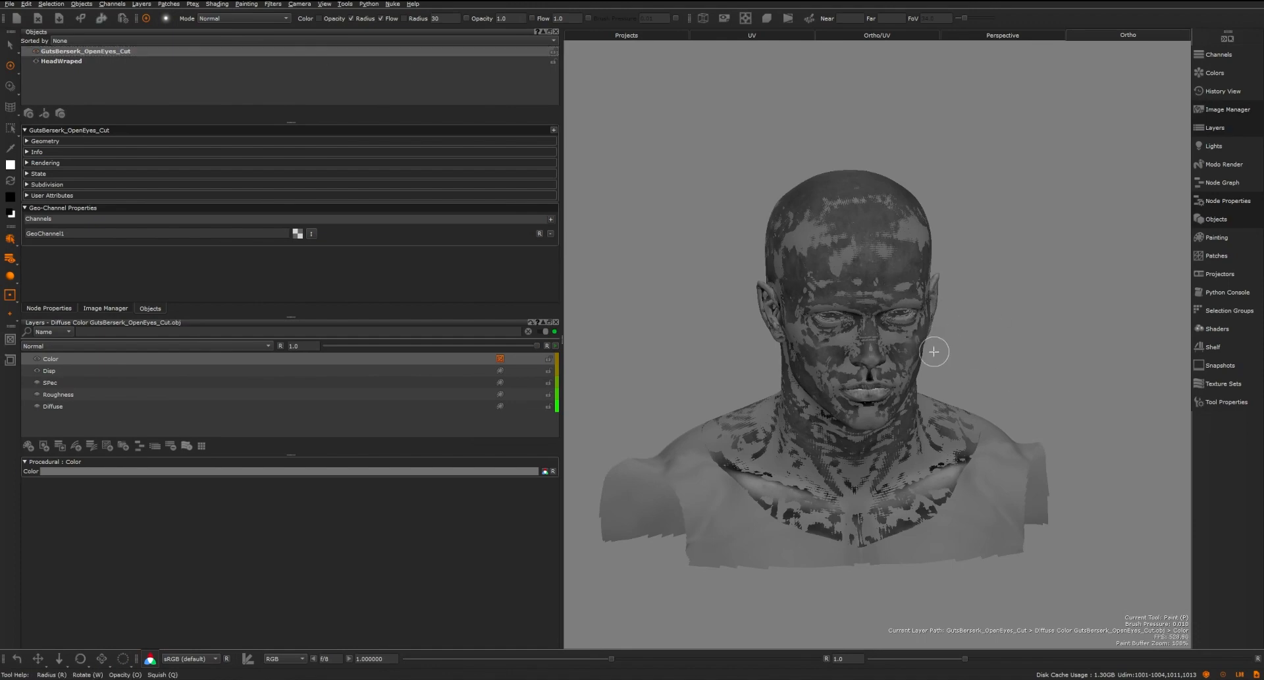
{"action": "right_click_drag", "start_coordinate": [854, 354], "coordinate": [994, 369], "text": "alt"}
{"action": "mouse_move", "coordinate": [869, 370]}
{"action": "left_mouse_down", "text": "alt"}
{"action": "mouse_move", "coordinate": [788, 336]}
{"action": "mouse_move", "coordinate": [818, 355]}
{"action": "mouse_move", "coordinate": [897, 358]}
{"action": "mouse_move", "coordinate": [908, 345]}
{"action": "left_mouse_up", "text": "alt"}
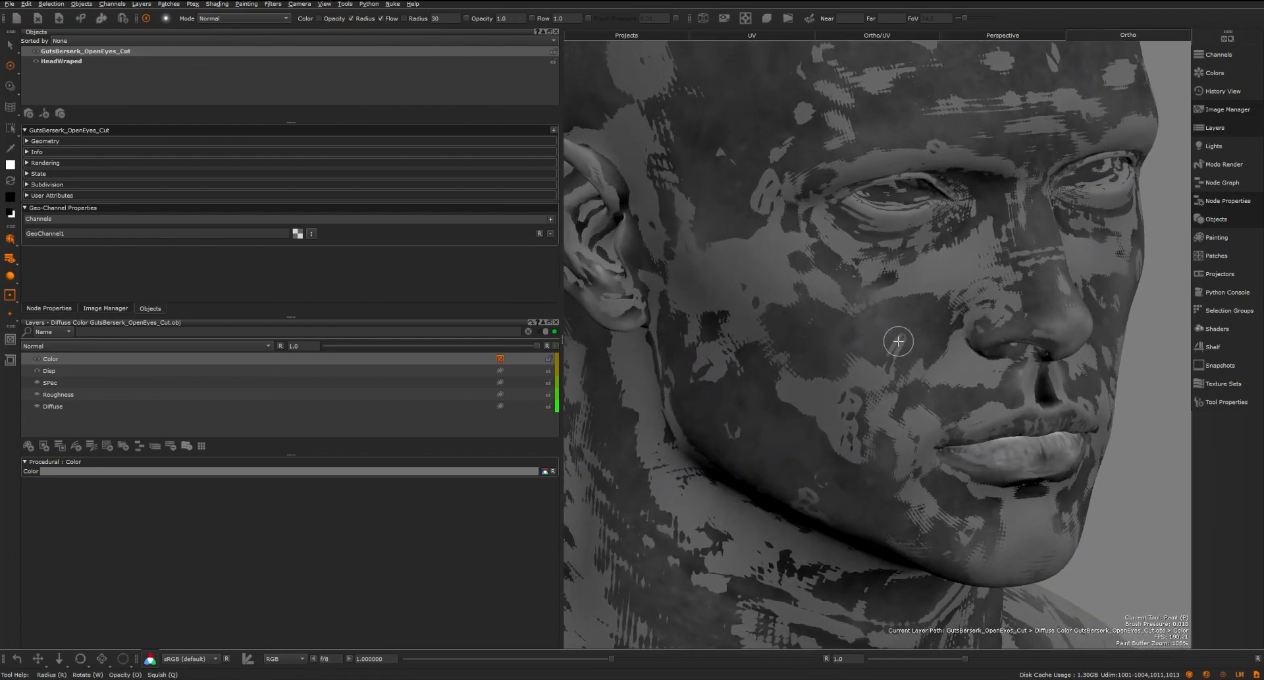
{"action": "mouse_move", "coordinate": [987, 369]}
{"action": "right_mouse_down", "text": "alt"}
{"action": "mouse_move", "coordinate": [945, 384]}
{"action": "mouse_move", "coordinate": [935, 368]}
{"action": "right_mouse_up", "text": "alt"}
{"action": "left_click_drag", "start_coordinate": [936, 366], "coordinate": [909, 299], "text": "alt"}
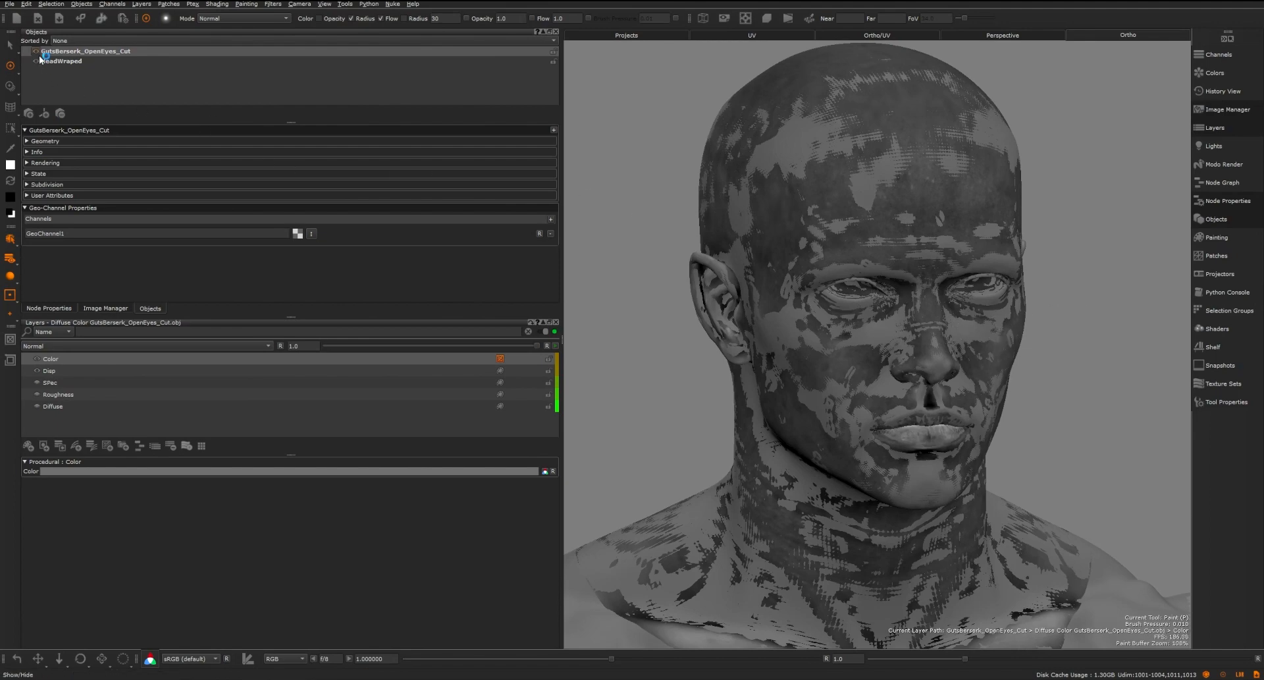
- Isolate the HeadWraped object by hiding GutsBerserk_OpenEyes_Cut, and view the channels of HeadWraped
{"action": "left_click", "coordinate": [37, 51]}
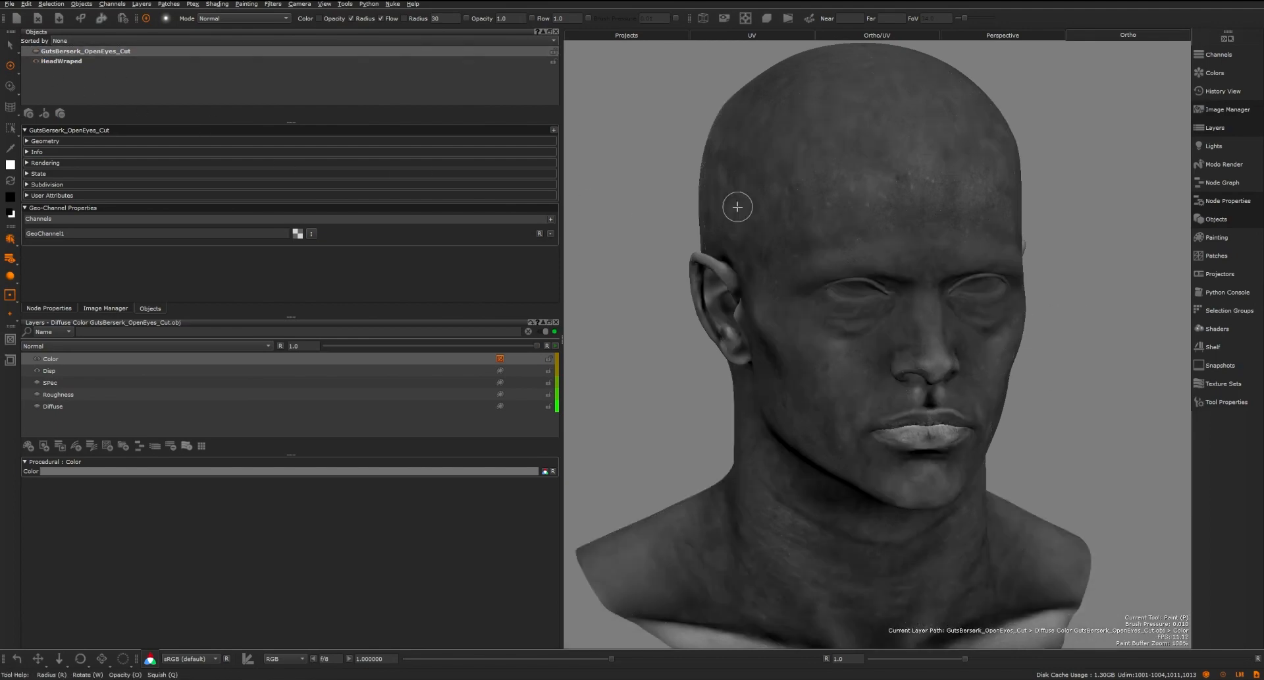
{"action": "left_click", "coordinate": [66, 61]}
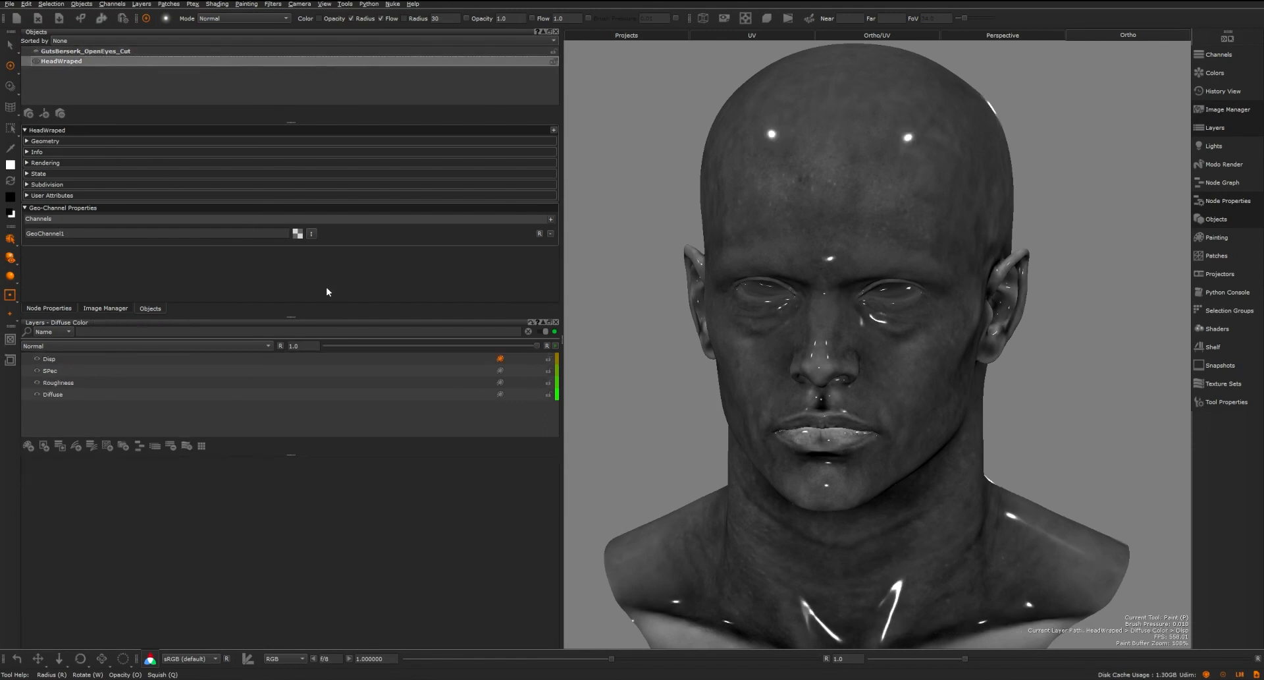
{"action": "left_click", "coordinate": [1215, 54]}
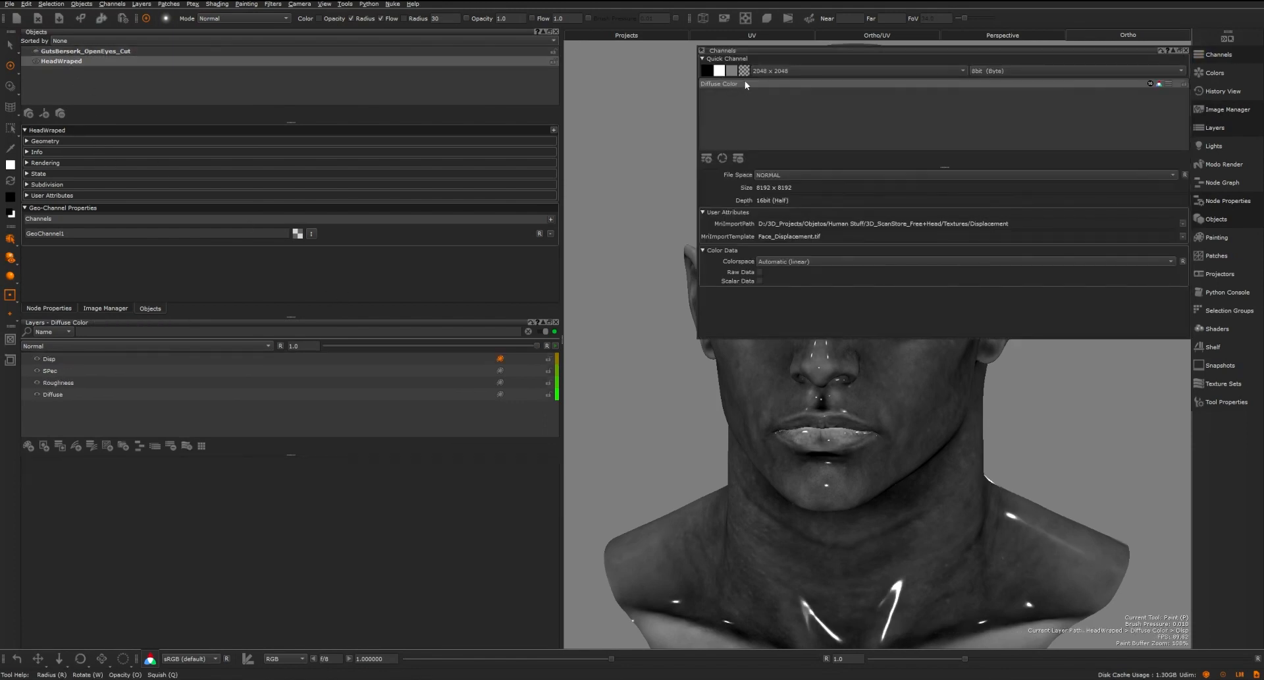
{"action": "left_click", "coordinate": [1203, 58]}
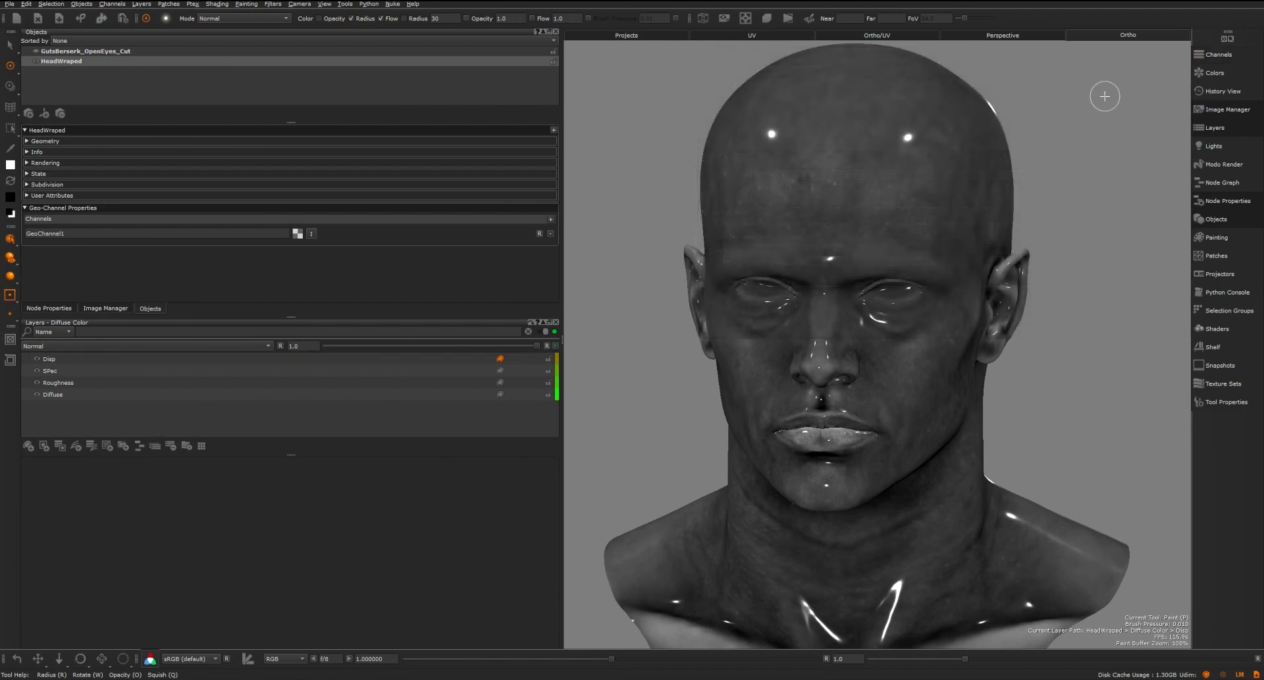
{"action": "left_click", "coordinate": [1212, 56]}
{"action": "right_click", "coordinate": [771, 102]}
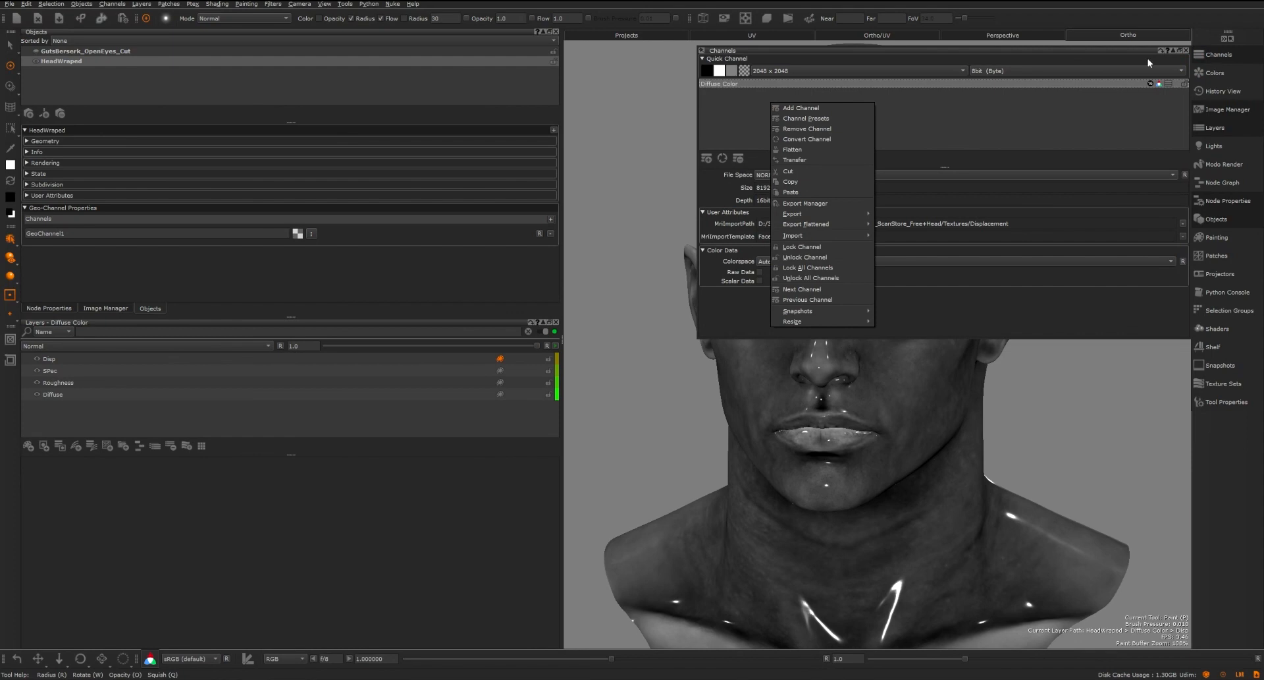
{"action": "left_click", "coordinate": [809, 109]}
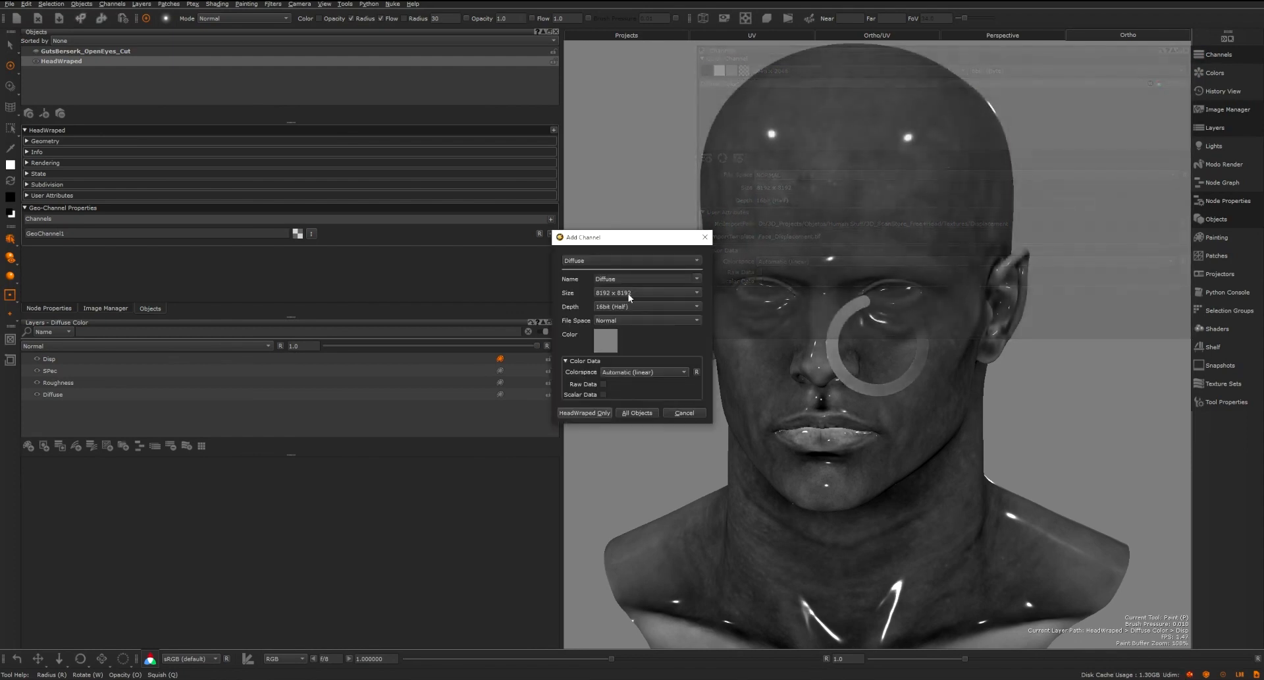
{"action": "double_click", "coordinate": [620, 279]}
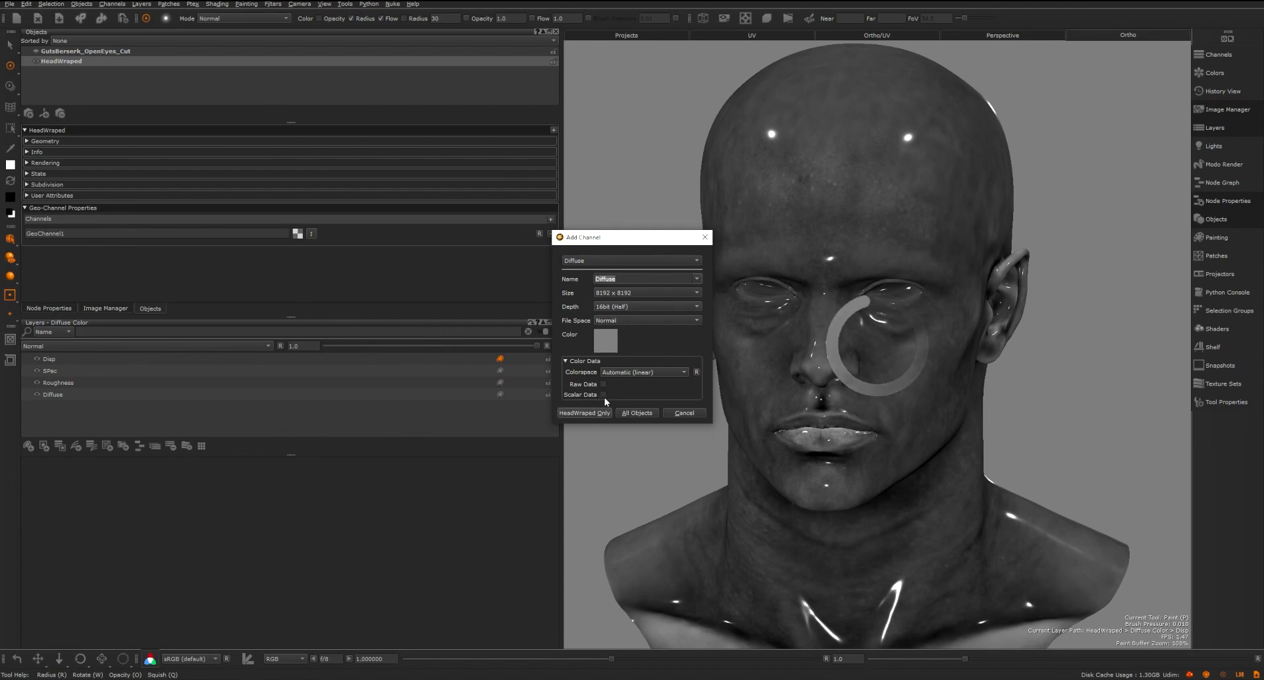
{"action": "left_click", "coordinate": [687, 413]}
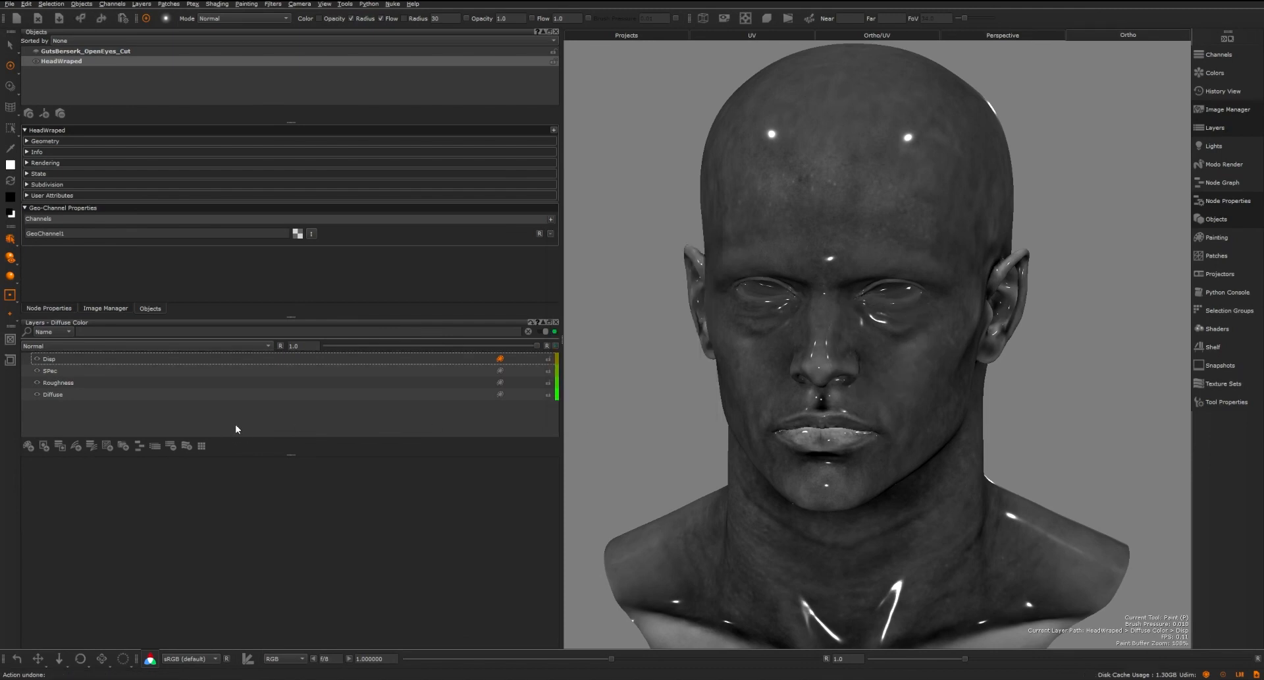
- Add a new empty layer above the Disp layer in the Diffuse Color stack of HeadWraped
{"action": "left_click", "coordinate": [28, 445]}
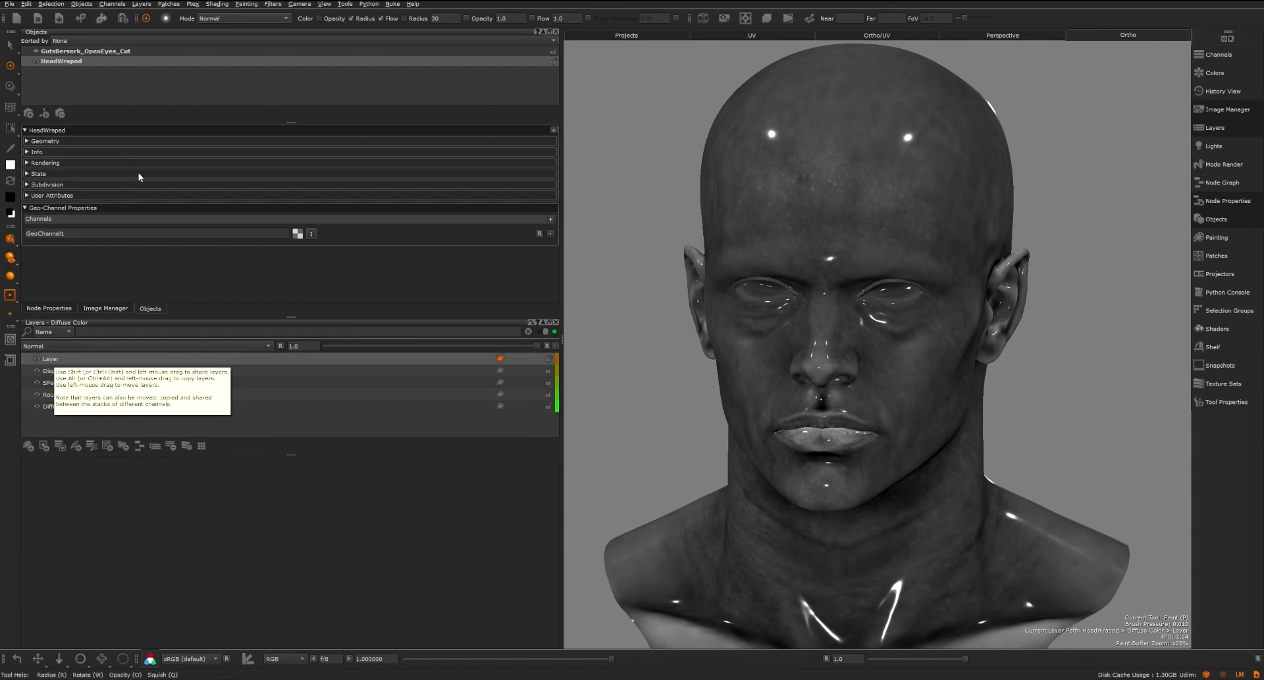
{"action": "left_click", "coordinate": [144, 4]}
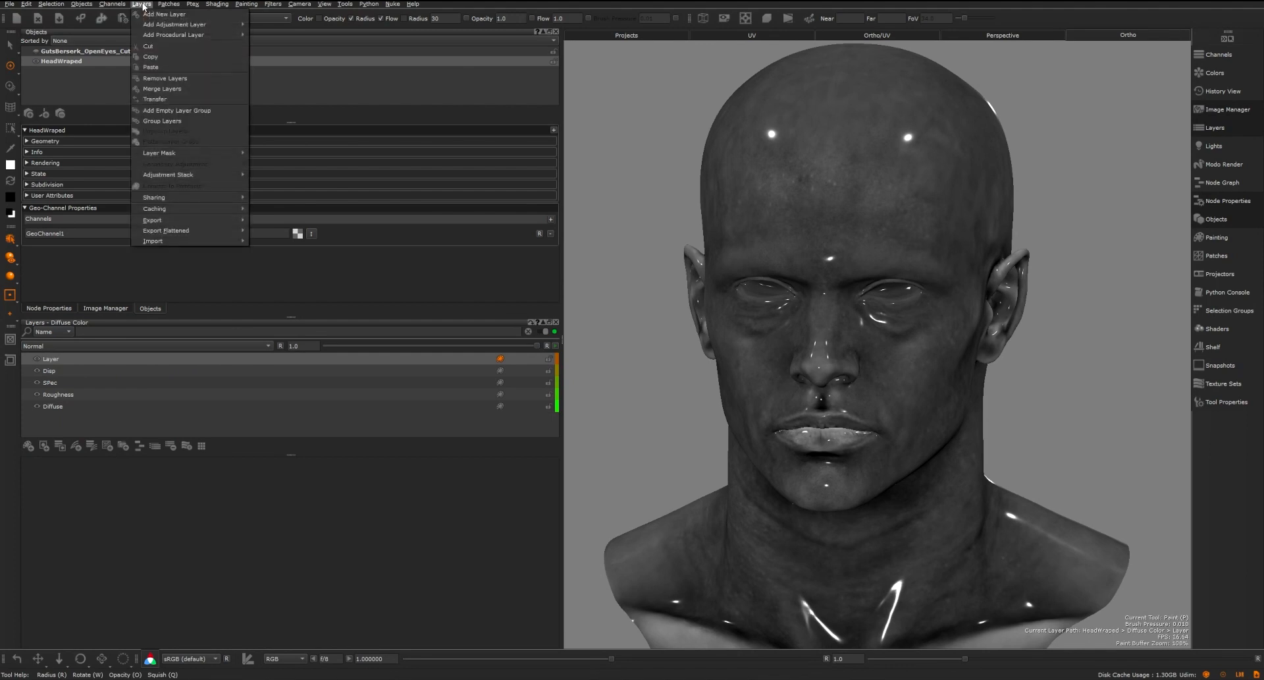
{"action": "left_click", "coordinate": [148, 4]}
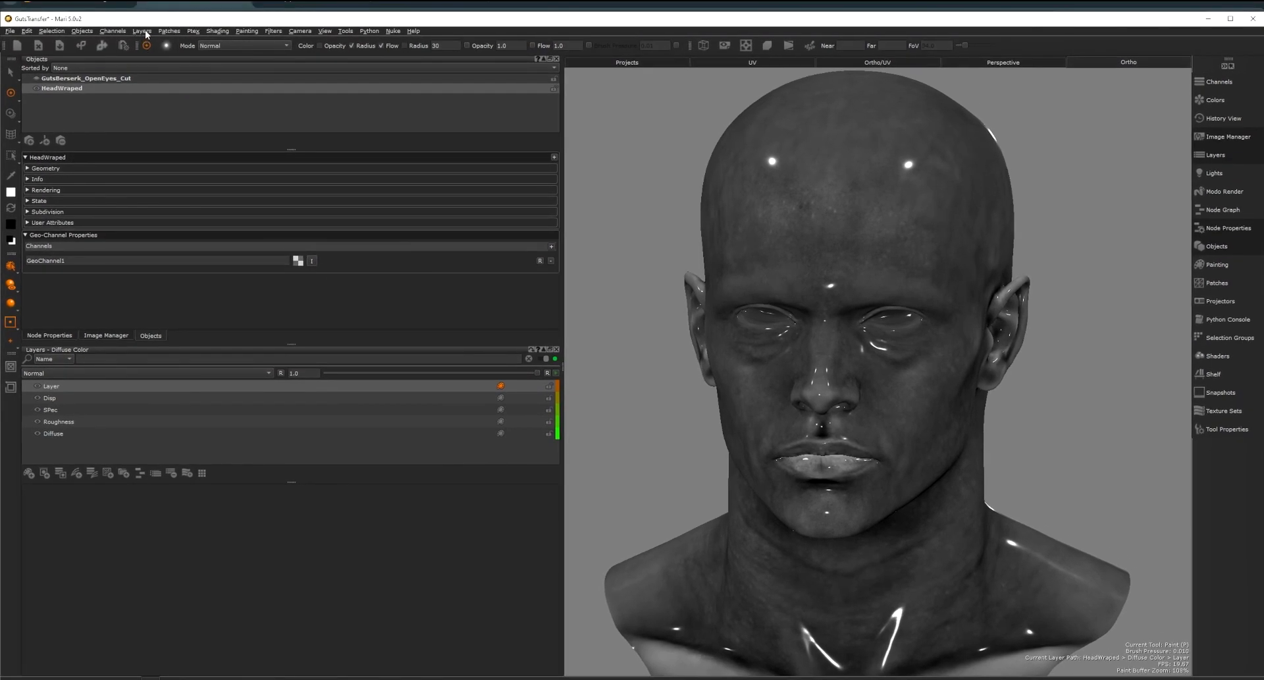
- Start an image import into the current empty layer of HeadWraped and browse to the D:/3D_Projects/Objetos/Human Stuff folder
{"action": "left_click", "coordinate": [142, 31]}
{"action": "mouse_move", "coordinate": [193, 270]}
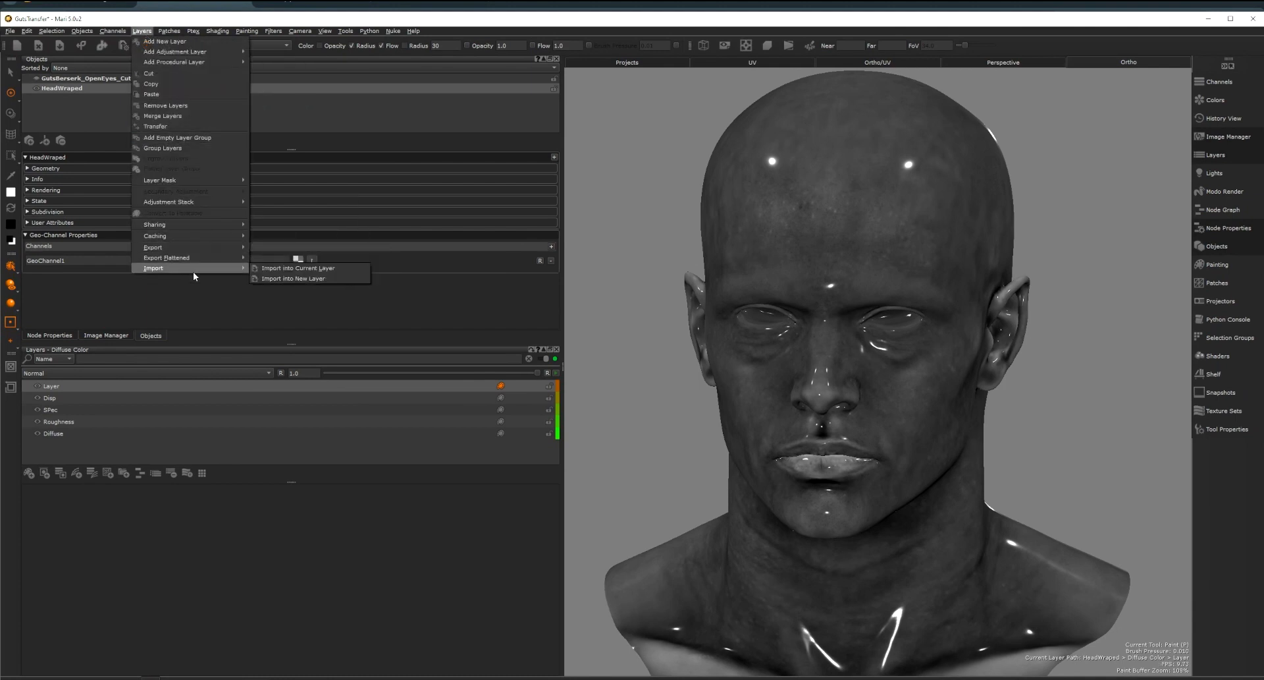
{"action": "left_click", "coordinate": [300, 269]}
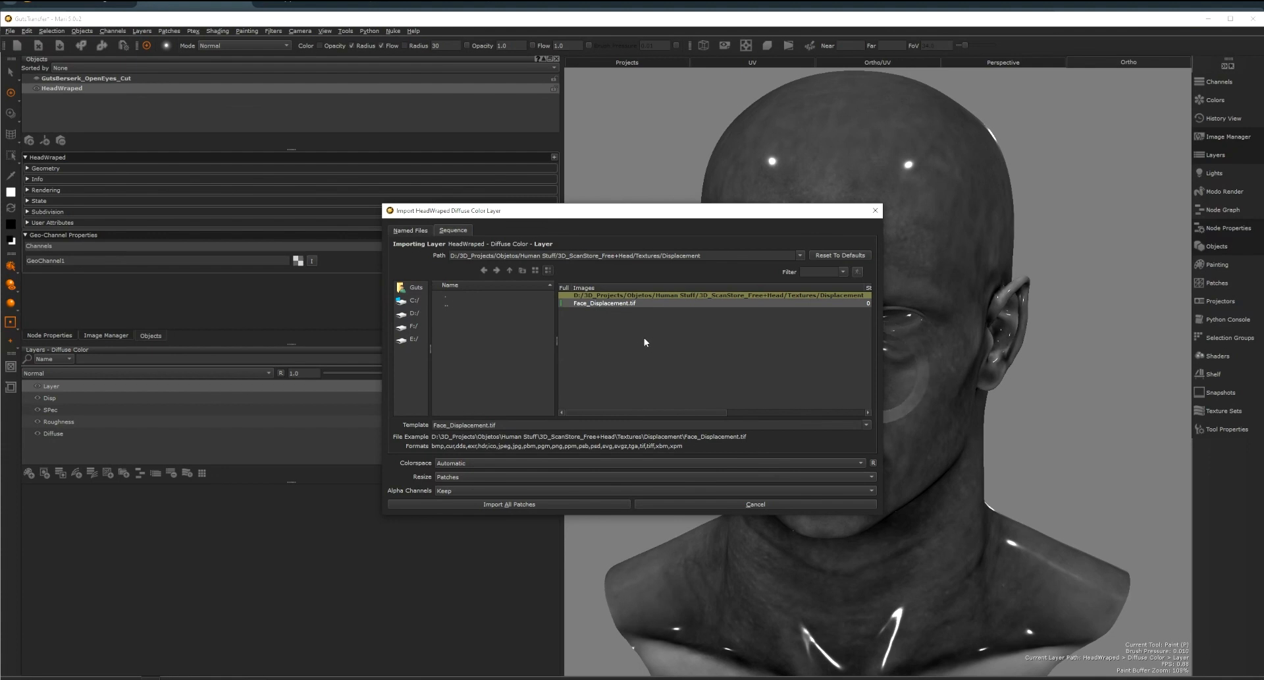
{"action": "left_click", "coordinate": [414, 313]}
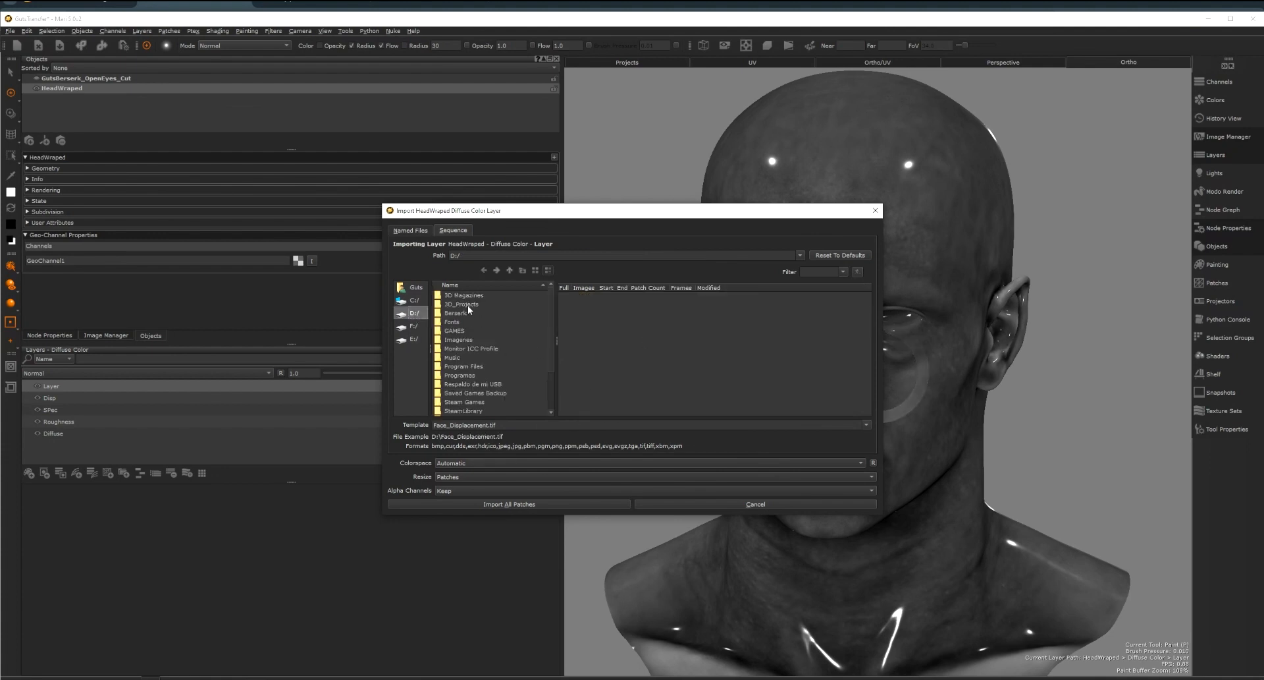
{"action": "scroll", "coordinate": [486, 388], "scroll_direction": "down", "scroll_amount": 5}
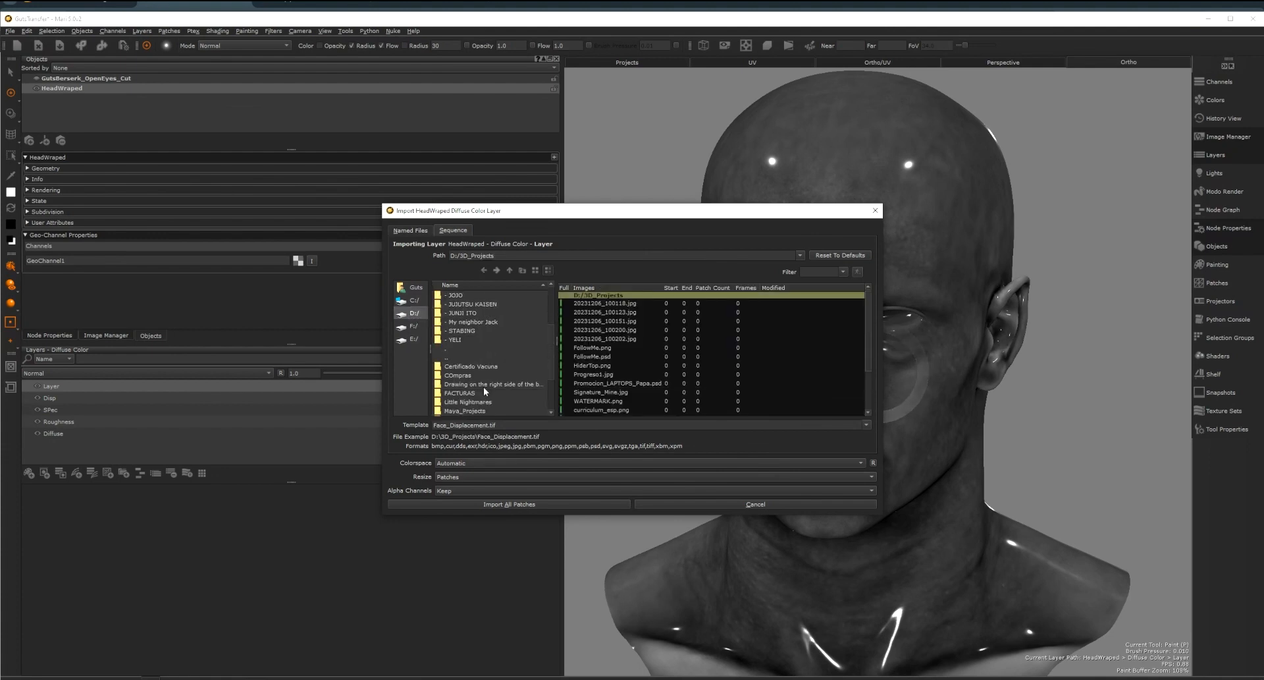
{"action": "double_click", "coordinate": [456, 375]}
{"action": "double_click", "coordinate": [482, 381]}
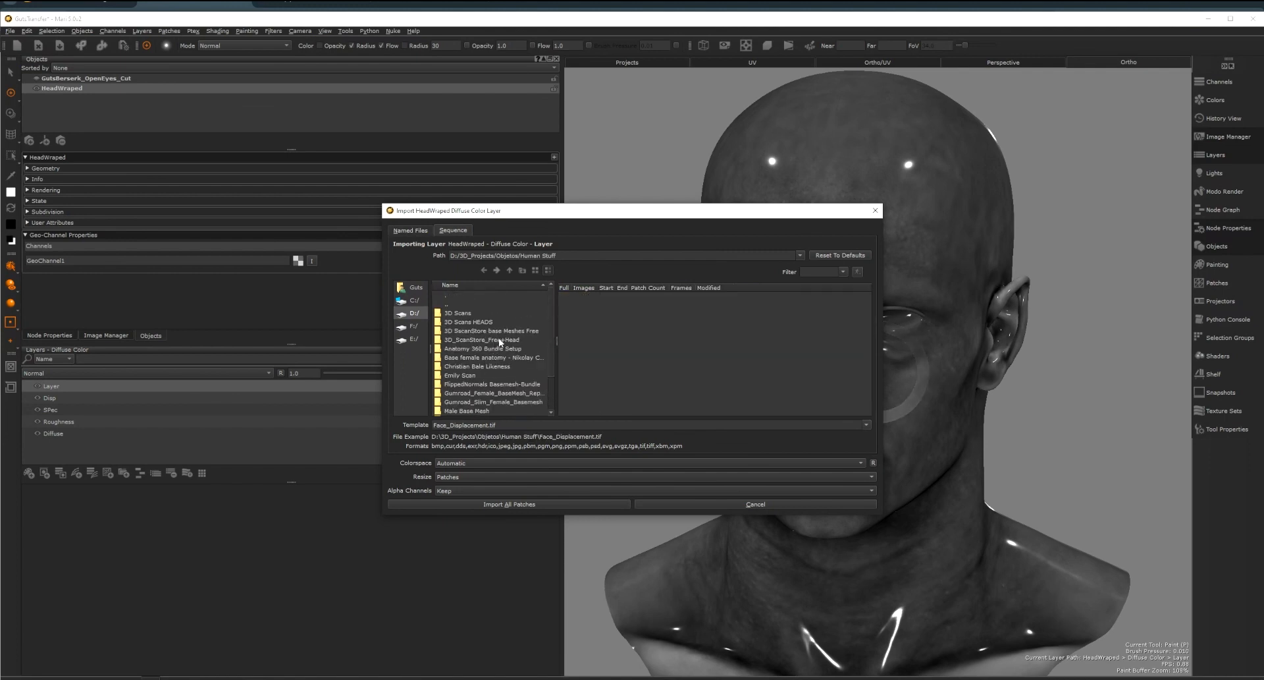
- Import Face_Albedo.jpg from 3D_ScanStore_Free+Head/Textures/JPG/Face into the layer for all patches
{"action": "double_click", "coordinate": [503, 339]}
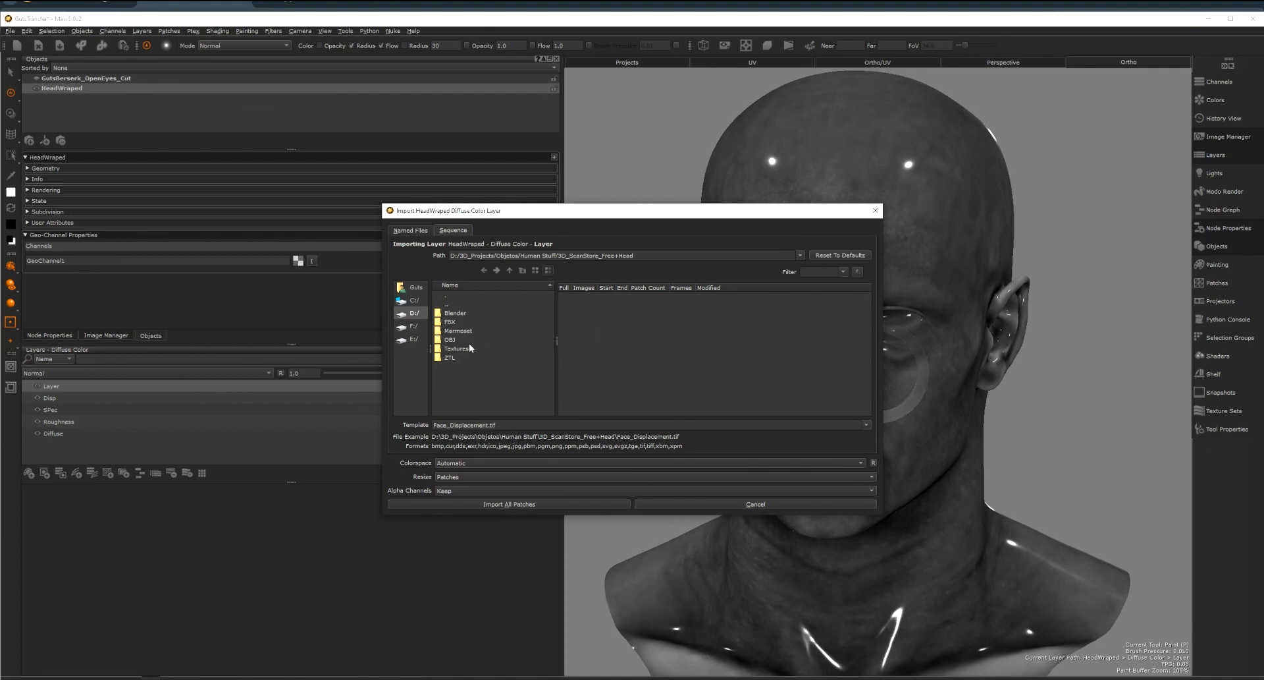
{"action": "double_click", "coordinate": [463, 349]}
{"action": "double_click", "coordinate": [454, 321]}
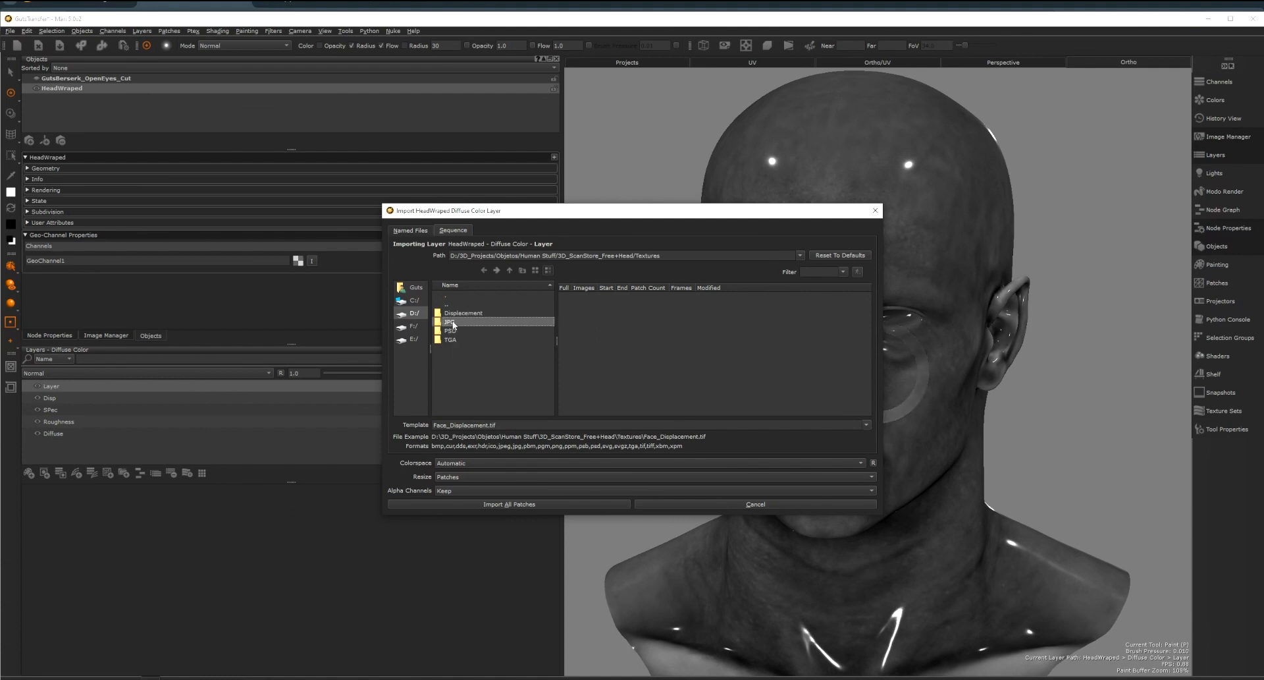
{"action": "double_click", "coordinate": [454, 322]}
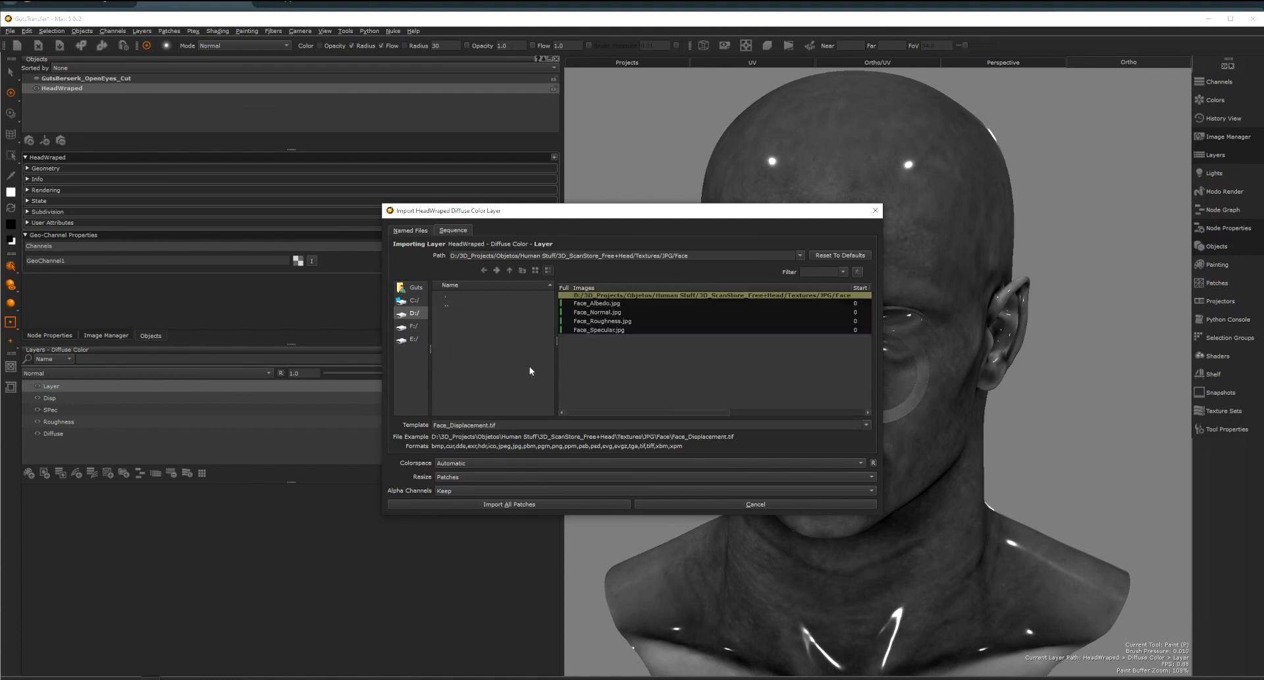
{"action": "left_click", "coordinate": [606, 305]}
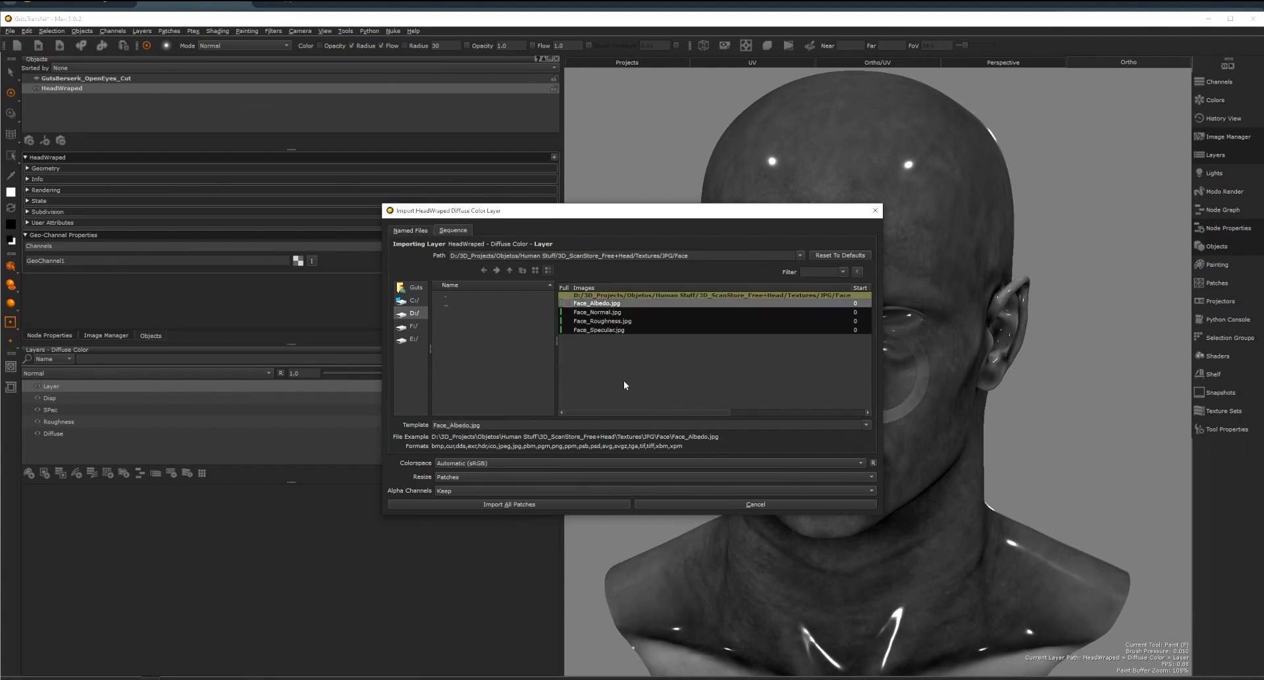
{"action": "left_click", "coordinate": [540, 505]}
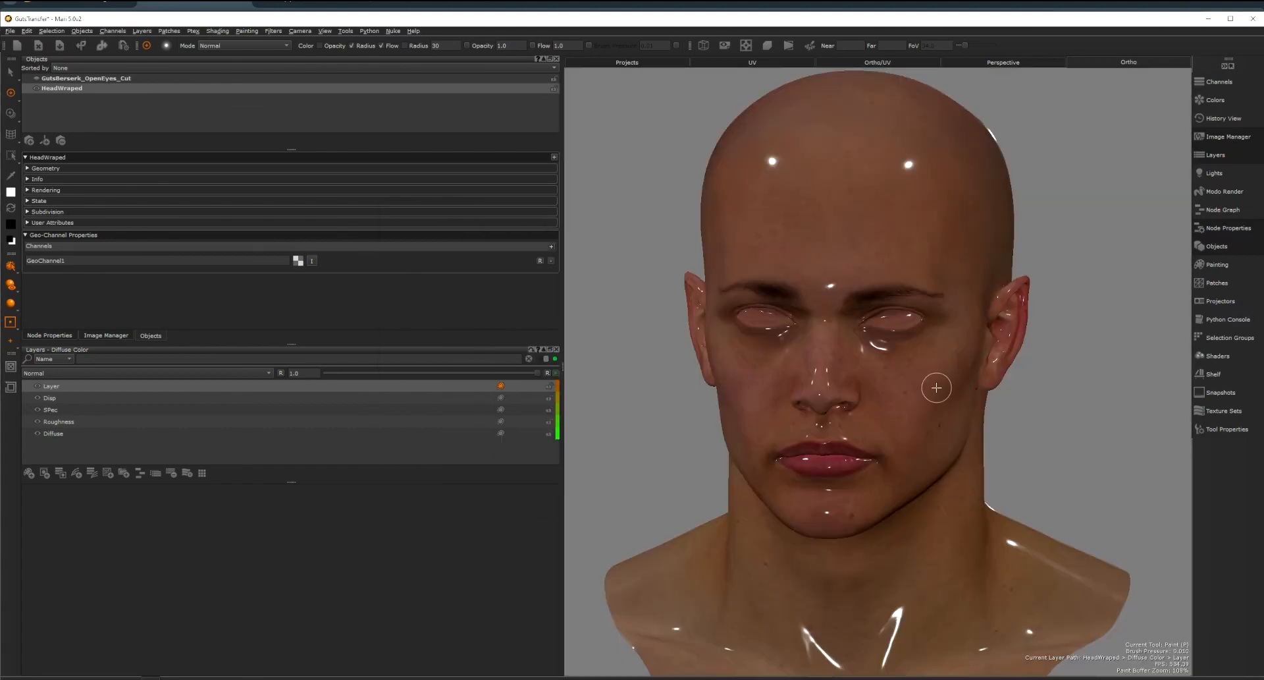
- Switch the viewport to lighting without specular highlights and inspect the albedo texture on HeadWraped from the front and side
{"action": "left_click", "coordinate": [12, 304]}
{"action": "left_click", "coordinate": [40, 315]}
{"action": "mouse_move", "coordinate": [938, 401]}
{"action": "left_mouse_down", "text": "alt"}
{"action": "mouse_move", "coordinate": [1010, 392]}
{"action": "mouse_move", "coordinate": [920, 367]}
{"action": "mouse_move", "coordinate": [920, 397]}
{"action": "mouse_move", "coordinate": [966, 418]}
{"action": "left_mouse_up", "text": "alt"}
{"action": "middle_click_drag", "start_coordinate": [966, 419], "coordinate": [946, 231], "text": "alt"}
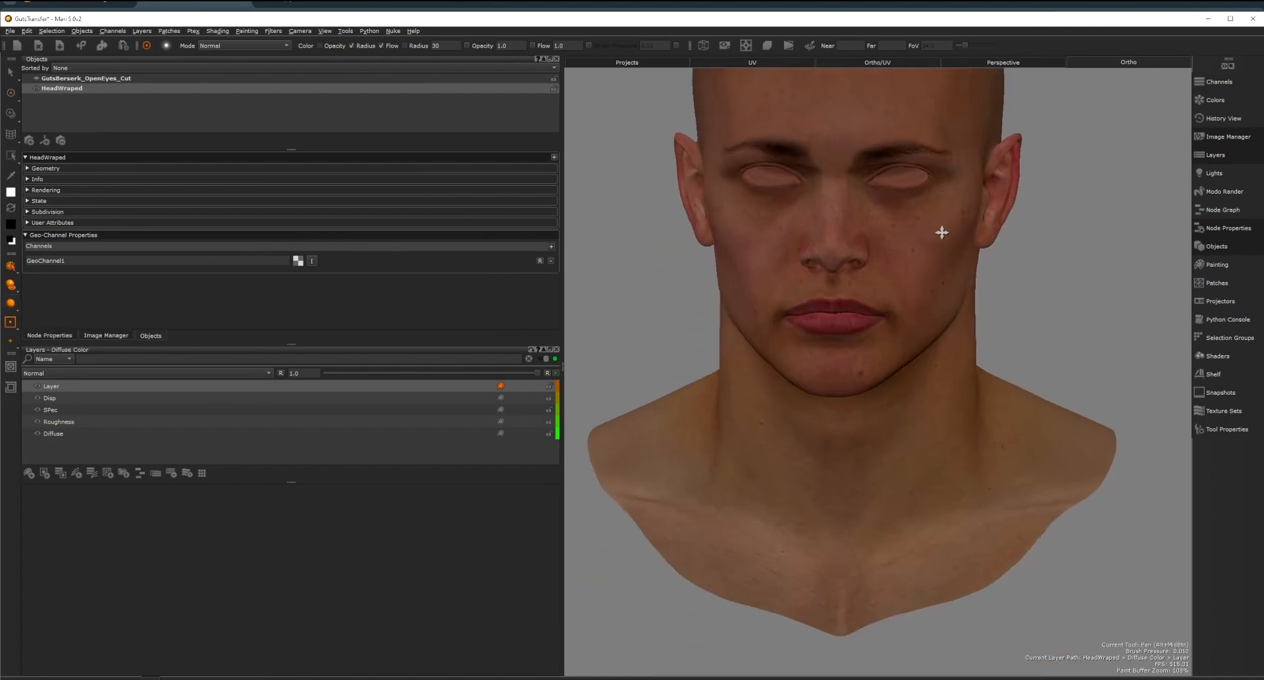
{"action": "mouse_move", "coordinate": [945, 231]}
{"action": "left_mouse_down", "text": "alt"}
{"action": "mouse_move", "coordinate": [956, 291]}
{"action": "mouse_move", "coordinate": [909, 290]}
{"action": "mouse_move", "coordinate": [887, 260]}
{"action": "mouse_move", "coordinate": [892, 414]}
{"action": "mouse_move", "coordinate": [920, 395]}
{"action": "mouse_move", "coordinate": [806, 386]}
{"action": "mouse_move", "coordinate": [902, 395]}
{"action": "mouse_move", "coordinate": [793, 522]}
{"action": "left_mouse_up", "text": "alt"}
{"action": "left_click_drag", "start_coordinate": [920, 516], "coordinate": [967, 448], "text": "alt"}
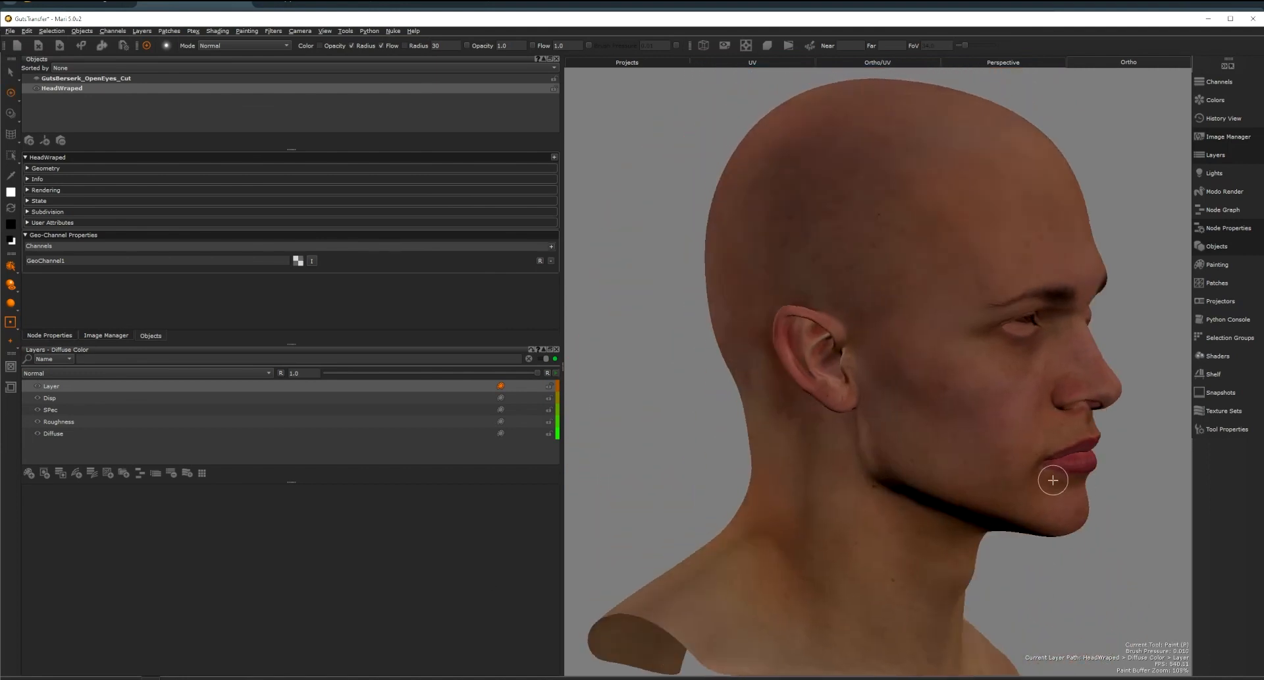
{"action": "mouse_move", "coordinate": [1059, 474]}
{"action": "left_mouse_down", "text": "alt"}
{"action": "mouse_move", "coordinate": [705, 457]}
{"action": "mouse_move", "coordinate": [841, 474]}
{"action": "left_mouse_up", "text": "alt"}
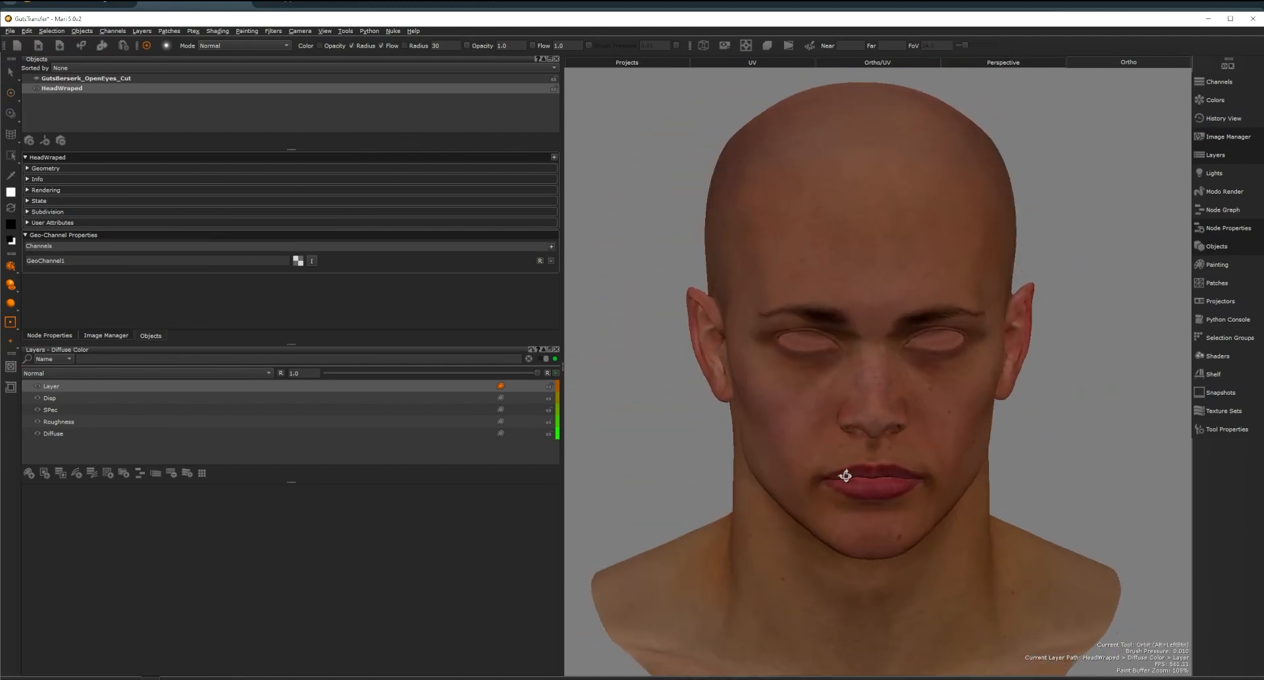
{"action": "key", "text": "p"}
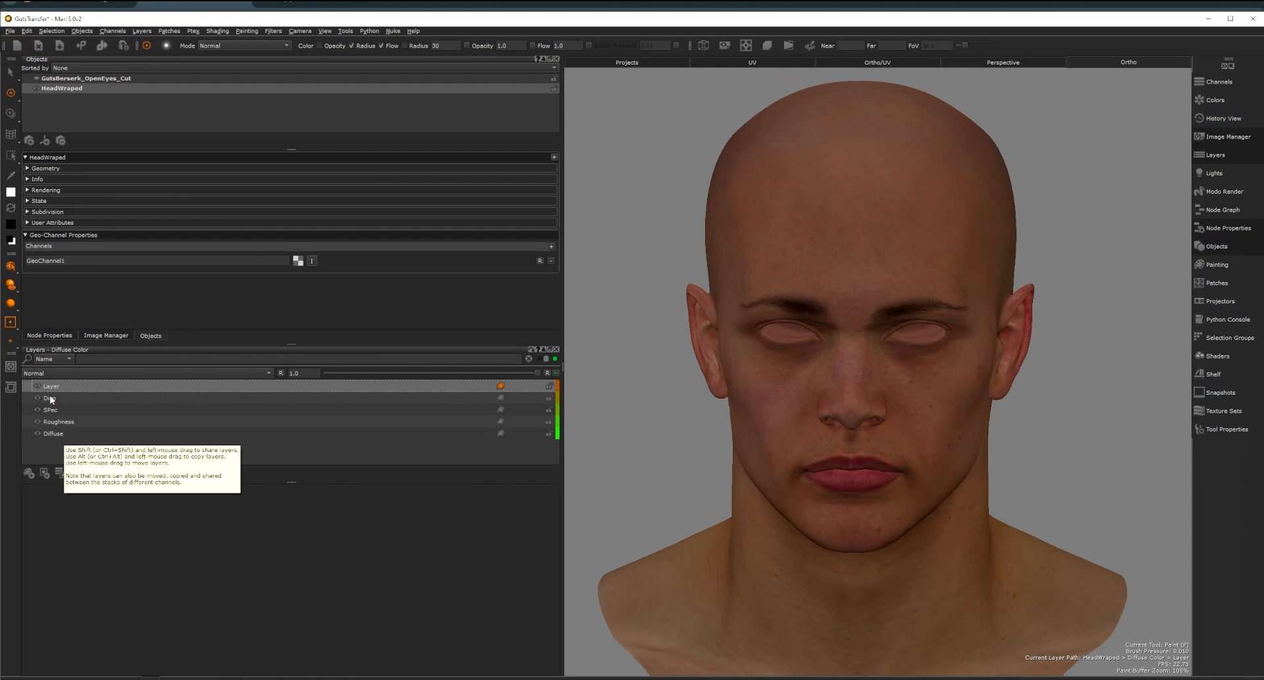
- Show GutsBerserk_OpenEyes_Cut together with HeadWraped and inspect how the textured head overlaps it
{"action": "left_click", "coordinate": [36, 79]}
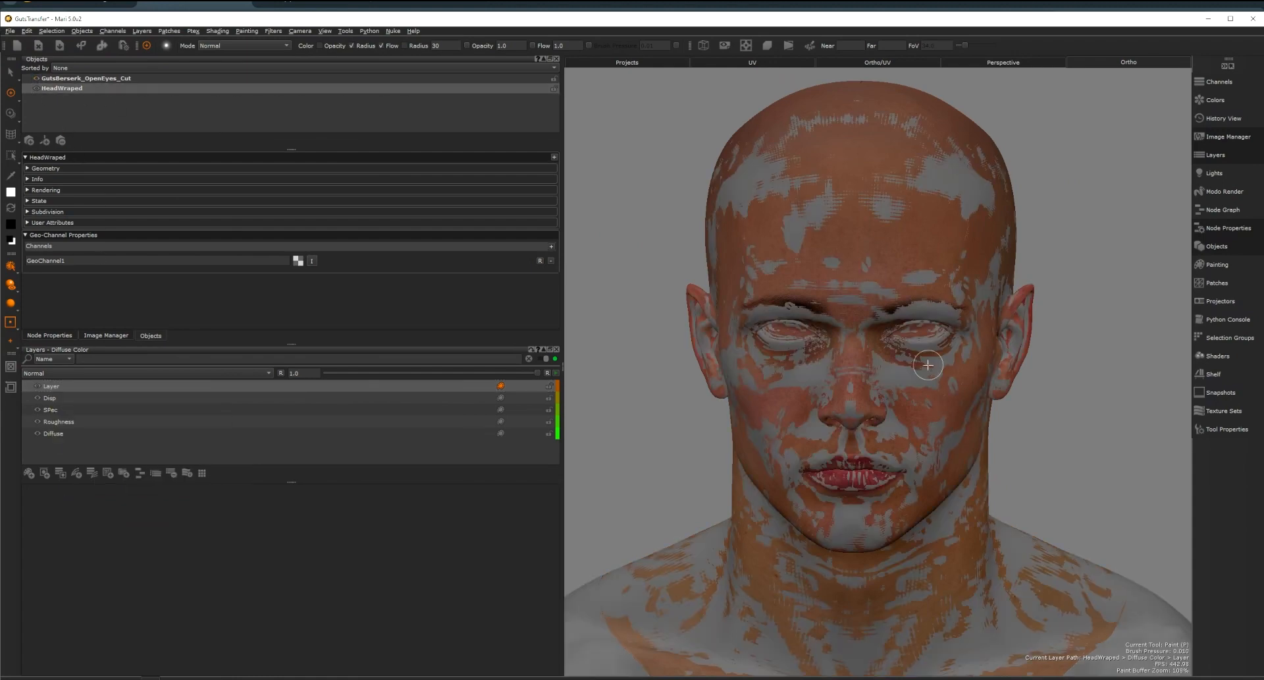
{"action": "left_click_drag", "start_coordinate": [878, 348], "coordinate": [866, 357], "text": "alt"}
{"action": "mouse_move", "coordinate": [777, 330]}
{"action": "left_mouse_down", "text": "alt"}
{"action": "mouse_move", "coordinate": [760, 349]}
{"action": "mouse_move", "coordinate": [798, 347]}
{"action": "mouse_move", "coordinate": [765, 344]}
{"action": "left_mouse_up", "text": "alt"}
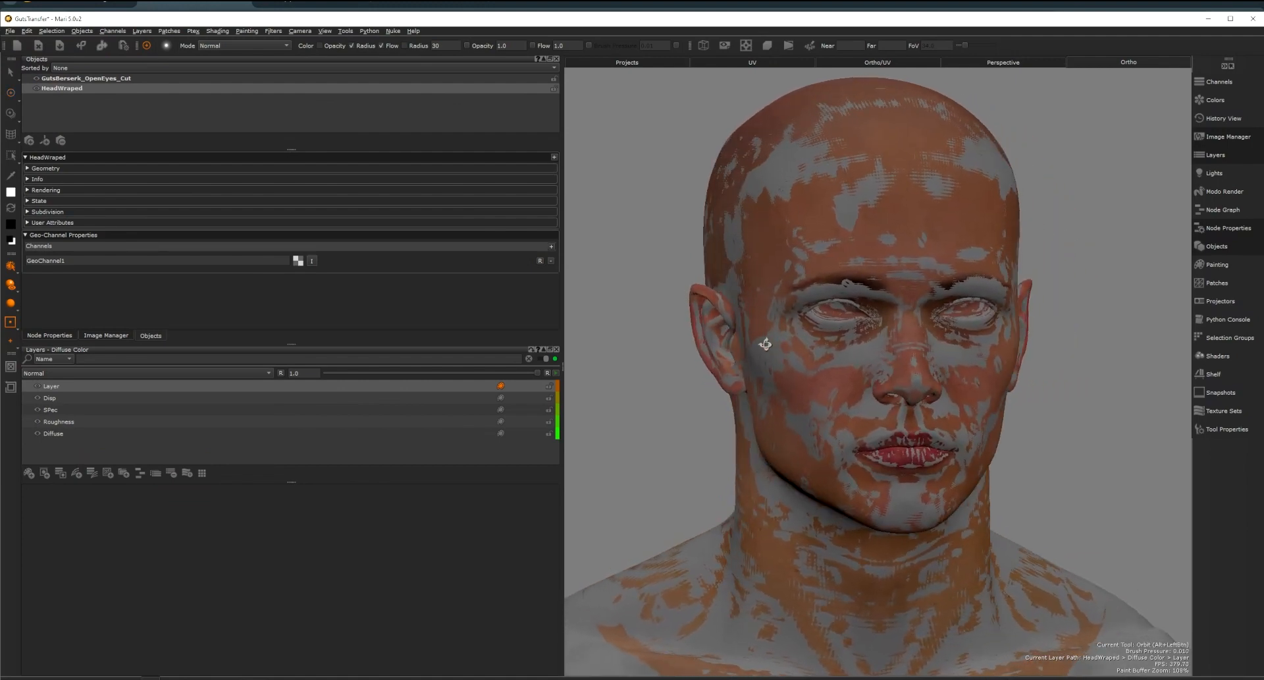
- Set up a channel transfer of Diffuse Color from HeadWraped to GutsBerserk_OpenEyes_Cut
{"action": "left_click", "coordinate": [111, 31]}
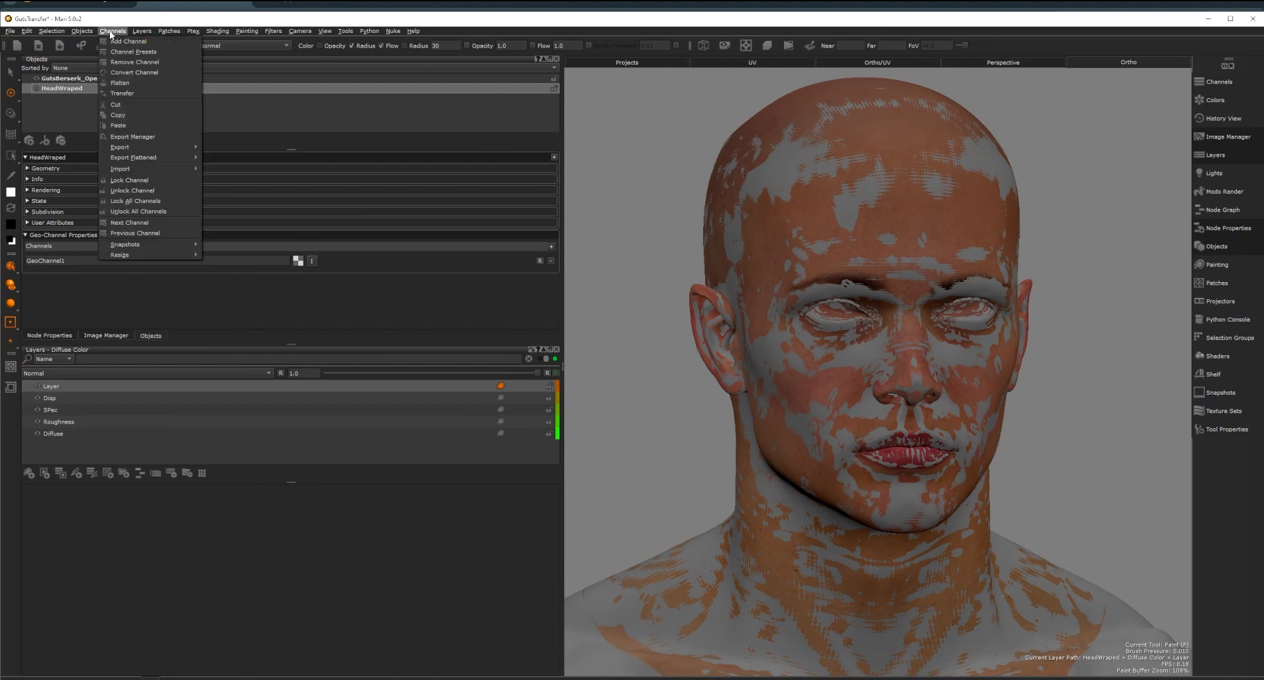
{"action": "left_click", "coordinate": [133, 92]}
{"action": "left_click_drag", "start_coordinate": [560, 208], "coordinate": [508, 246]}
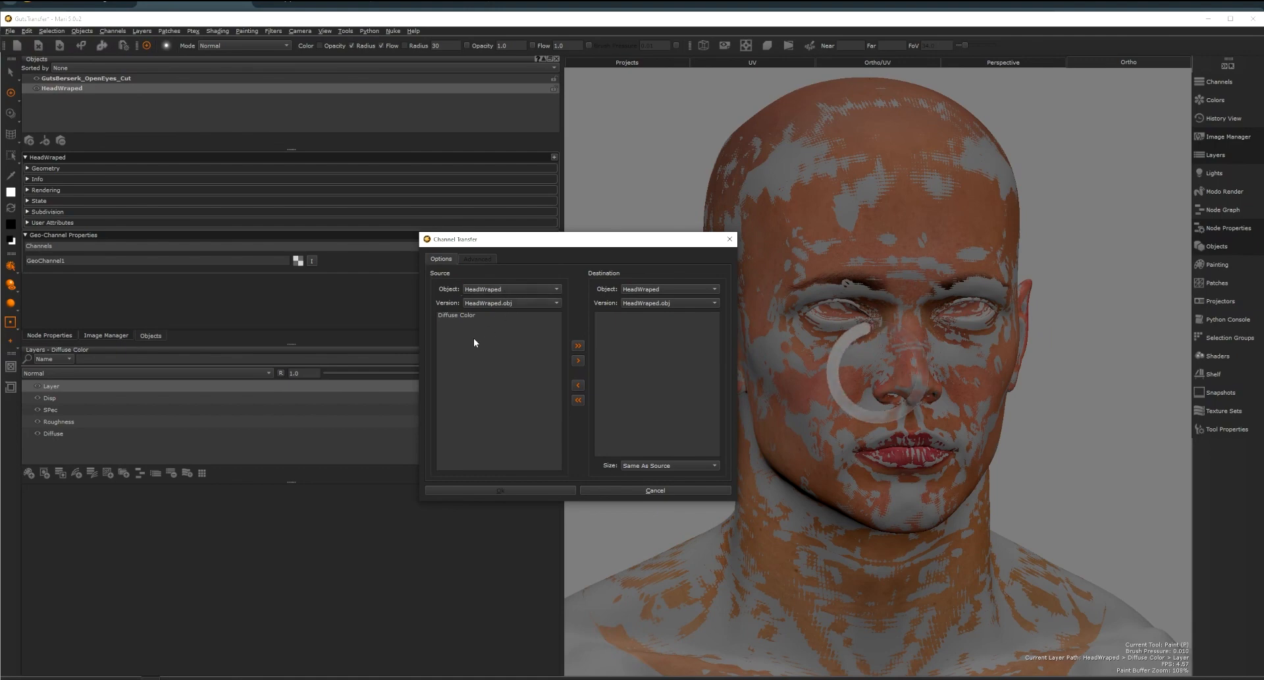
{"action": "left_click", "coordinate": [466, 314]}
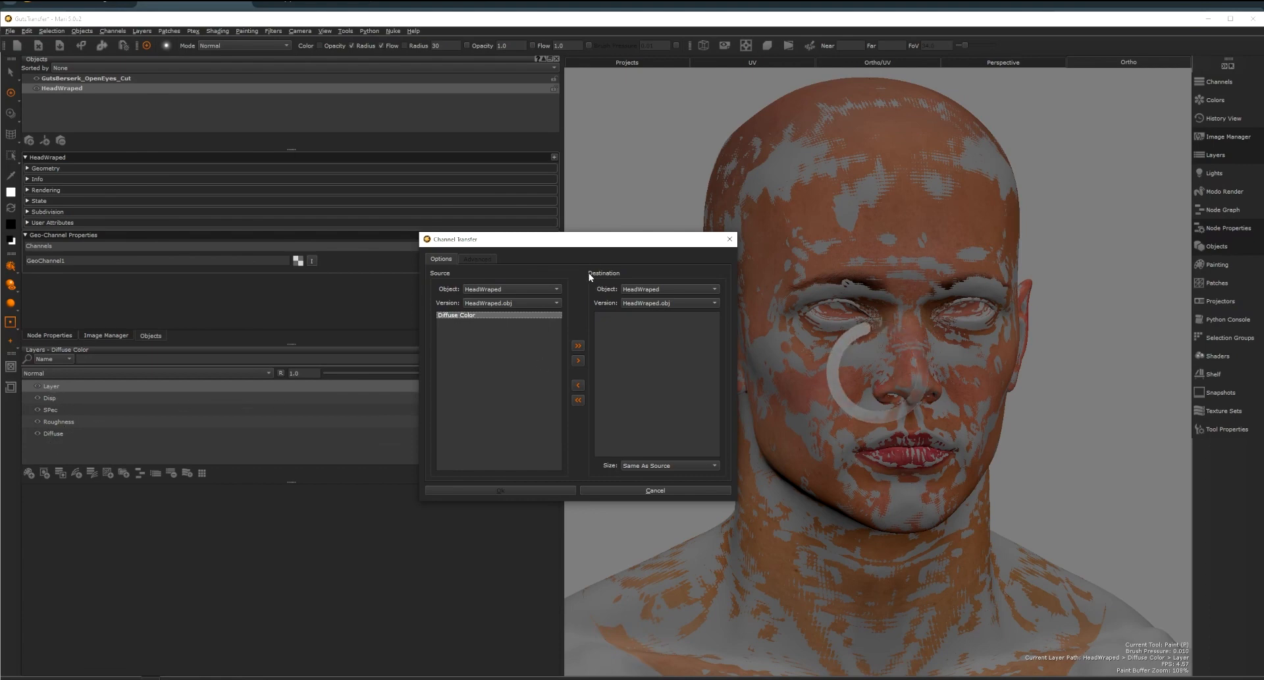
{"action": "left_click", "coordinate": [645, 289]}
{"action": "left_click", "coordinate": [654, 302]}
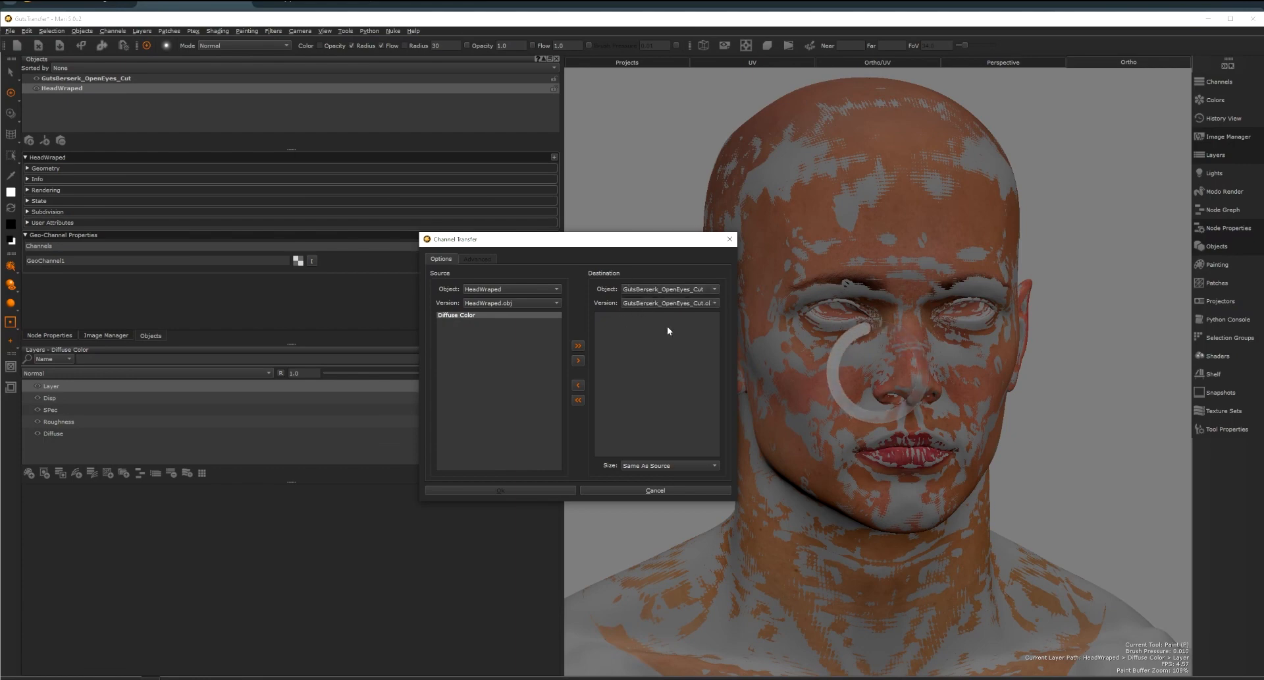
{"action": "left_click", "coordinate": [458, 316]}
{"action": "left_click", "coordinate": [578, 361]}
{"action": "left_click_drag", "start_coordinate": [492, 246], "coordinate": [496, 248]}
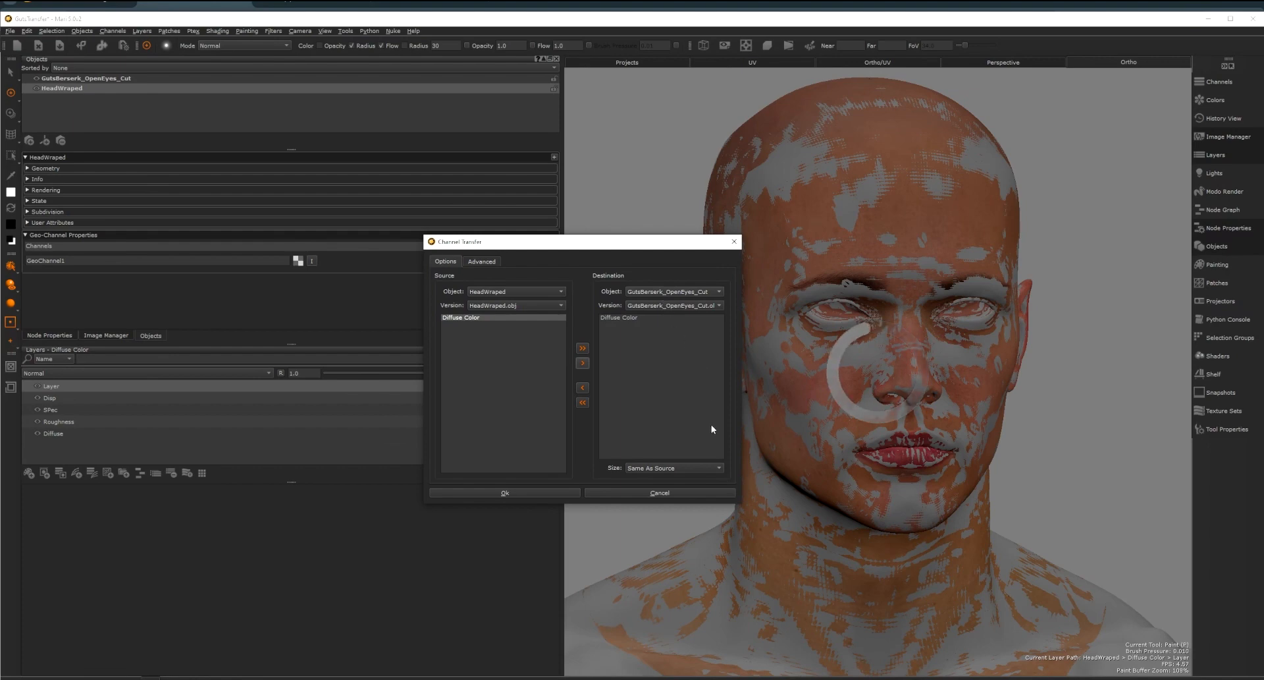
- Set the destination size of the channel transfer to 8192 x 8192 and dismiss the transfer without running it
{"action": "left_click", "coordinate": [698, 468]}
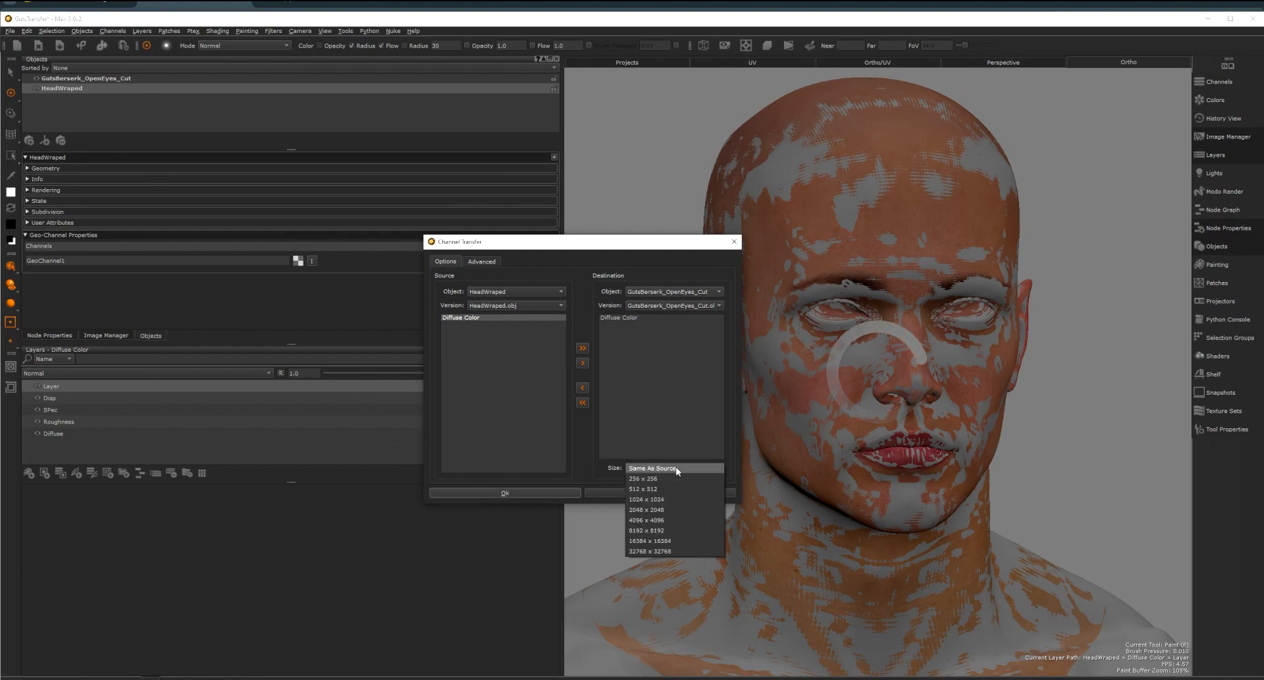
{"action": "left_click", "coordinate": [658, 530]}
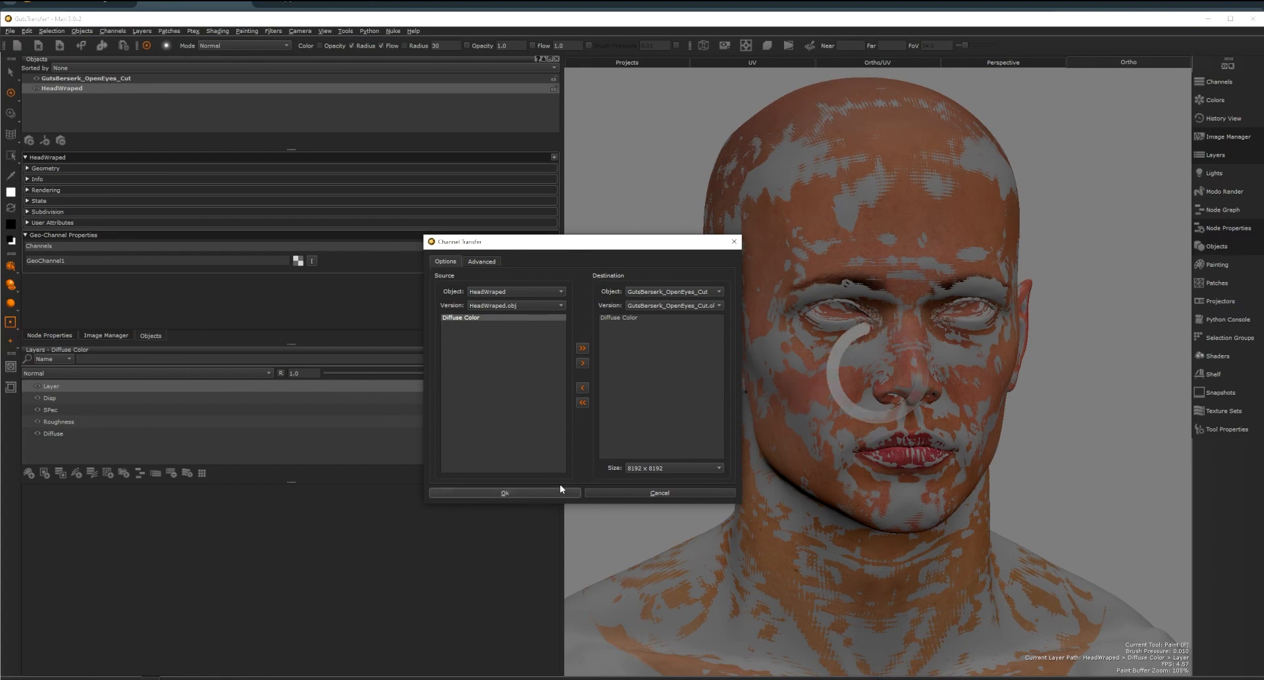
{"action": "left_click", "coordinate": [602, 492]}
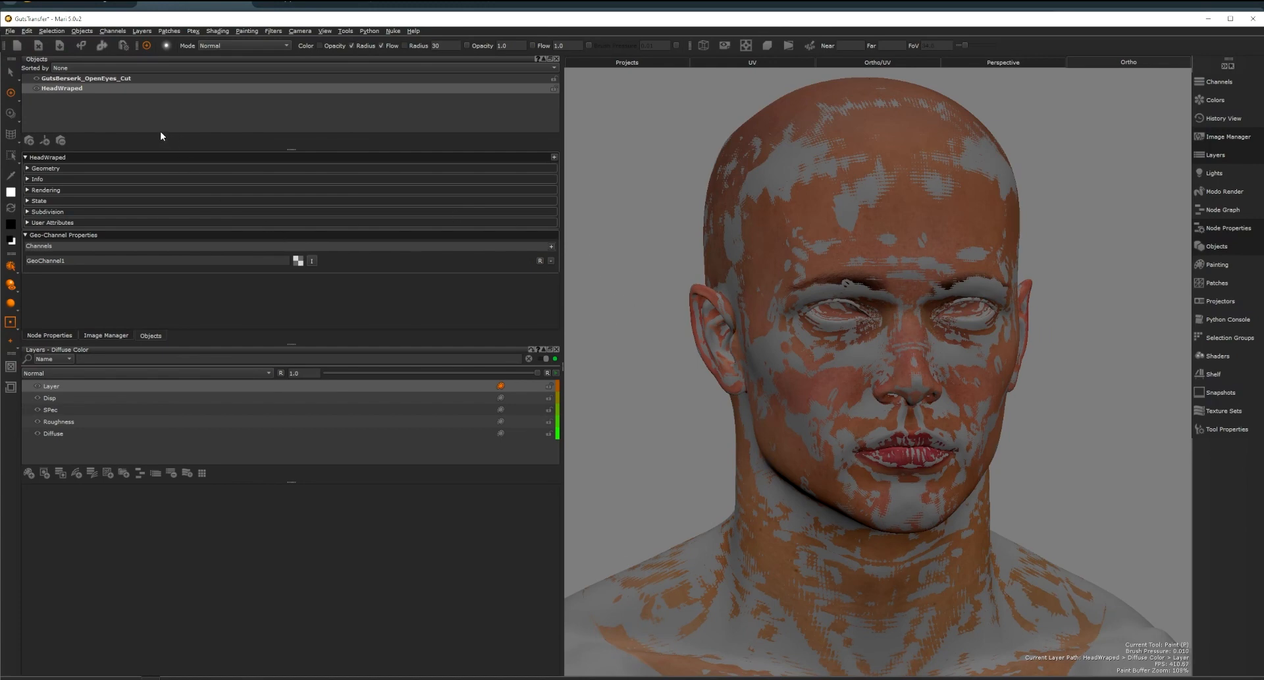
- Hide HeadWraped to view GutsBerserk_OpenEyes_Cut alone, and select the Disp layer in the HeadWraped stack
{"action": "left_click", "coordinate": [37, 88]}
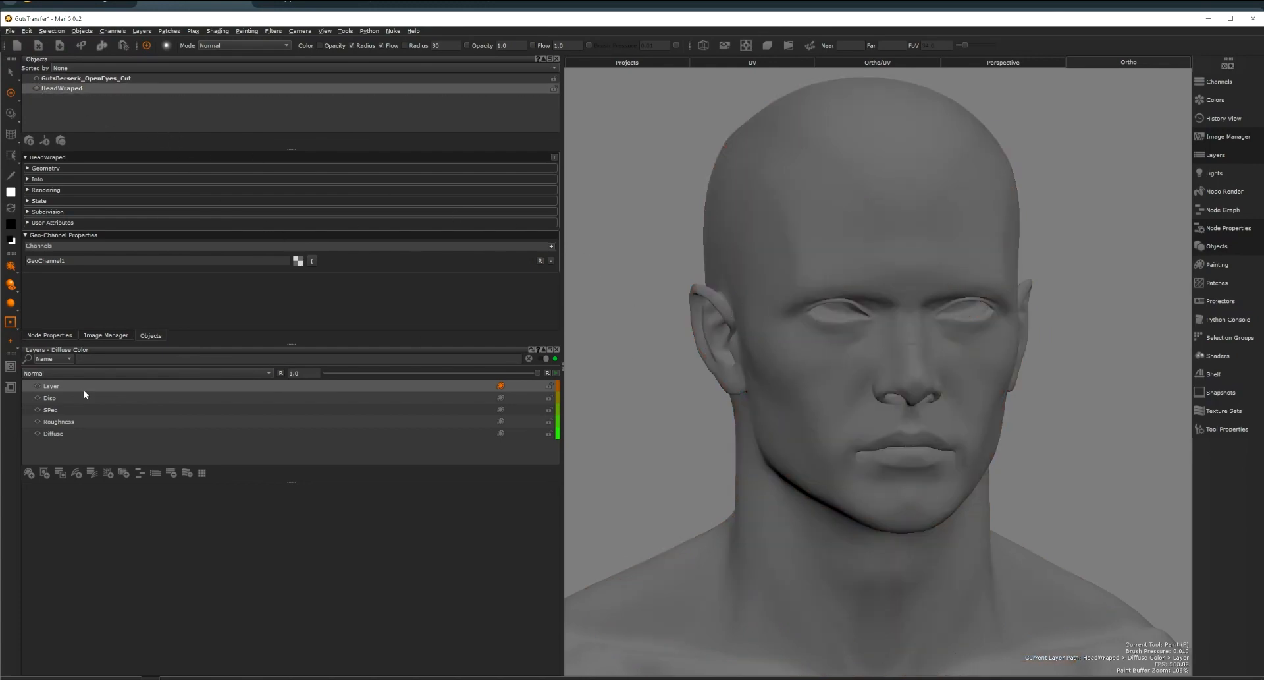
{"action": "left_click_drag", "start_coordinate": [1026, 417], "coordinate": [947, 412], "text": "alt"}
{"action": "middle_click_drag", "start_coordinate": [947, 411], "coordinate": [964, 360], "text": "alt"}
{"action": "left_click", "coordinate": [63, 397]}
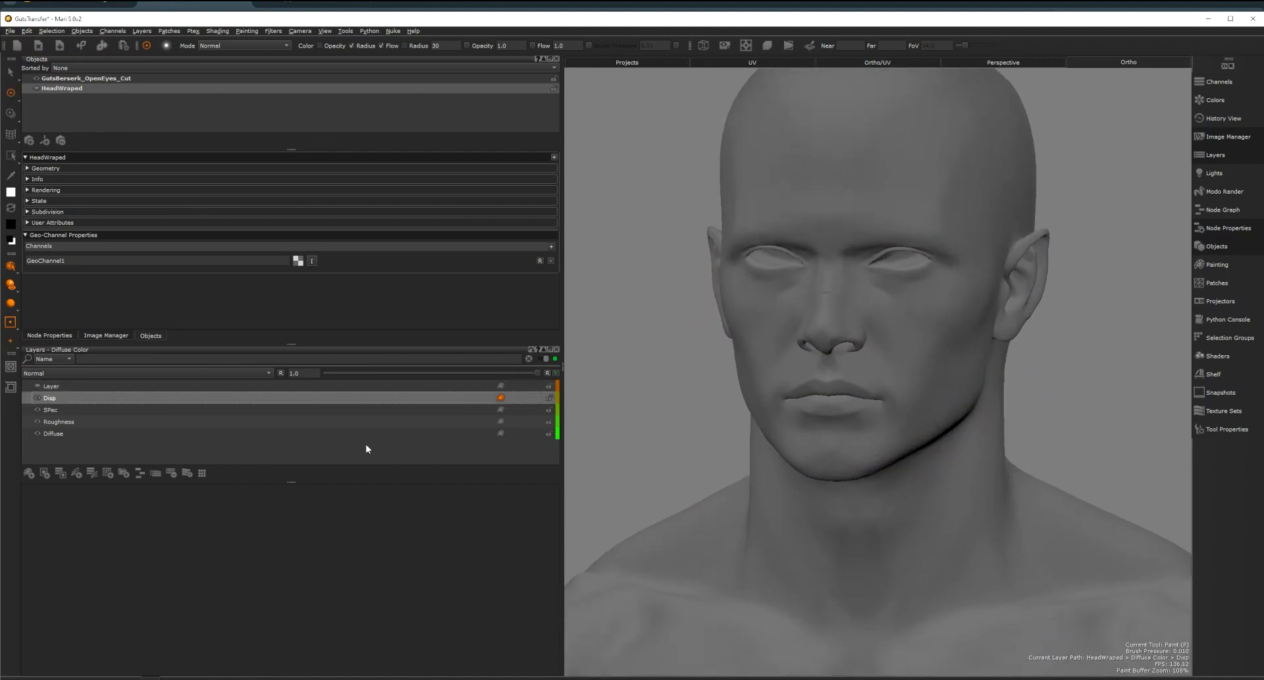
{"action": "mouse_move", "coordinate": [784, 375]}
{"action": "right_mouse_down", "text": "alt"}
{"action": "mouse_move", "coordinate": [782, 402]}
{"action": "mouse_move", "coordinate": [781, 387]}
{"action": "right_mouse_up", "text": "alt"}
- Select GutsBerserk_OpenEyes_Cut, hide its Color layer to inspect the transferred texture all around the head, and show the layer again
{"action": "left_click", "coordinate": [53, 77]}
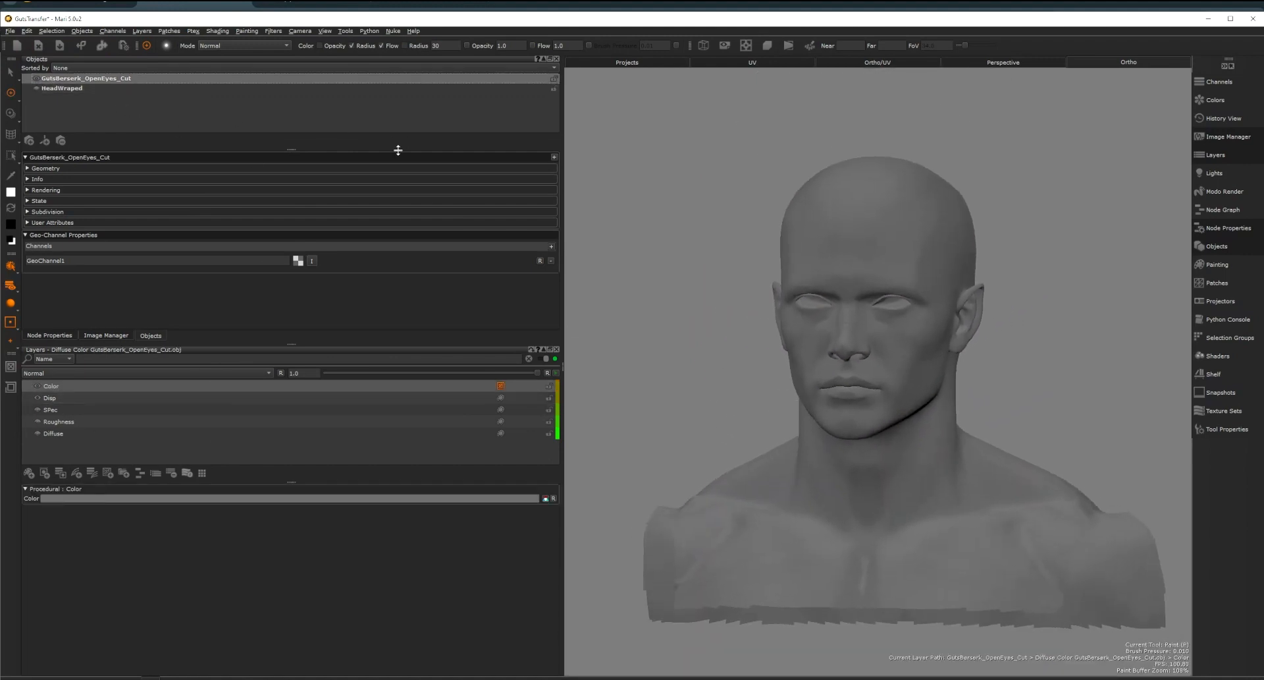
{"action": "mouse_move", "coordinate": [936, 354]}
{"action": "left_mouse_down", "text": "alt"}
{"action": "mouse_move", "coordinate": [883, 379]}
{"action": "mouse_move", "coordinate": [830, 375]}
{"action": "left_mouse_up", "text": "alt"}
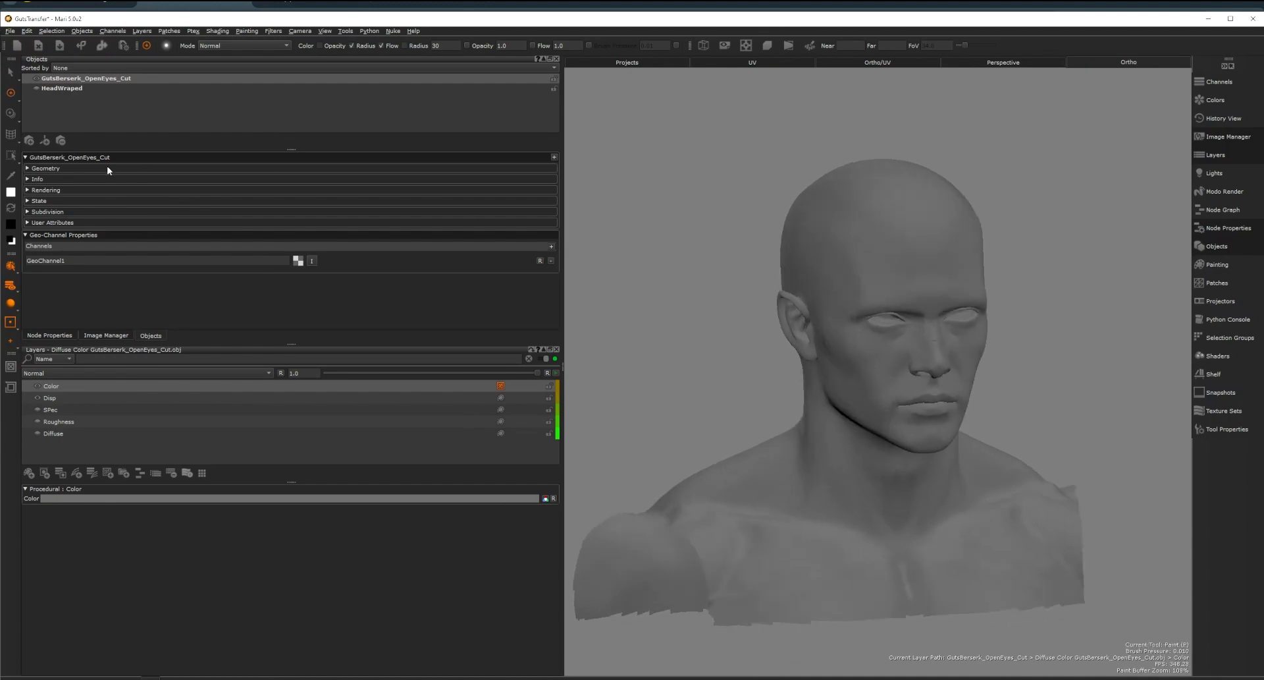
{"action": "left_click", "coordinate": [37, 386]}
{"action": "right_click_drag", "start_coordinate": [912, 349], "coordinate": [955, 386], "text": "alt"}
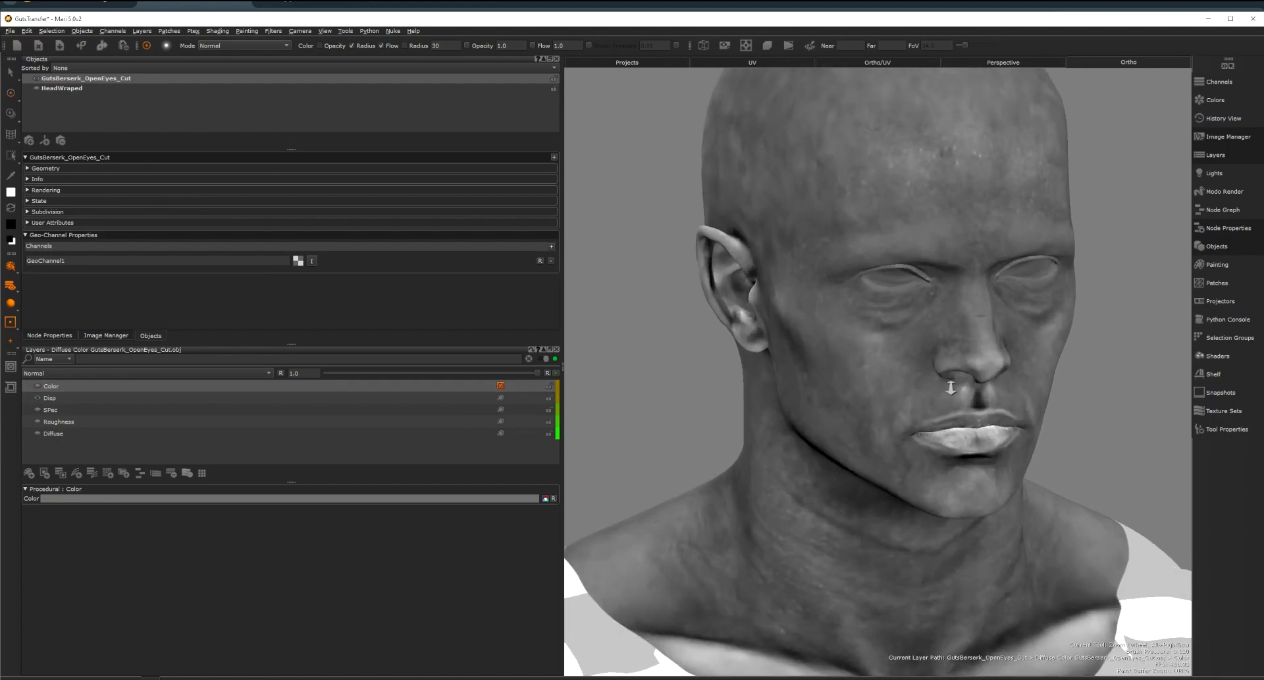
{"action": "middle_click_drag", "start_coordinate": [1003, 425], "coordinate": [982, 329], "text": "alt"}
{"action": "right_click_drag", "start_coordinate": [982, 329], "coordinate": [801, 422], "text": "alt"}
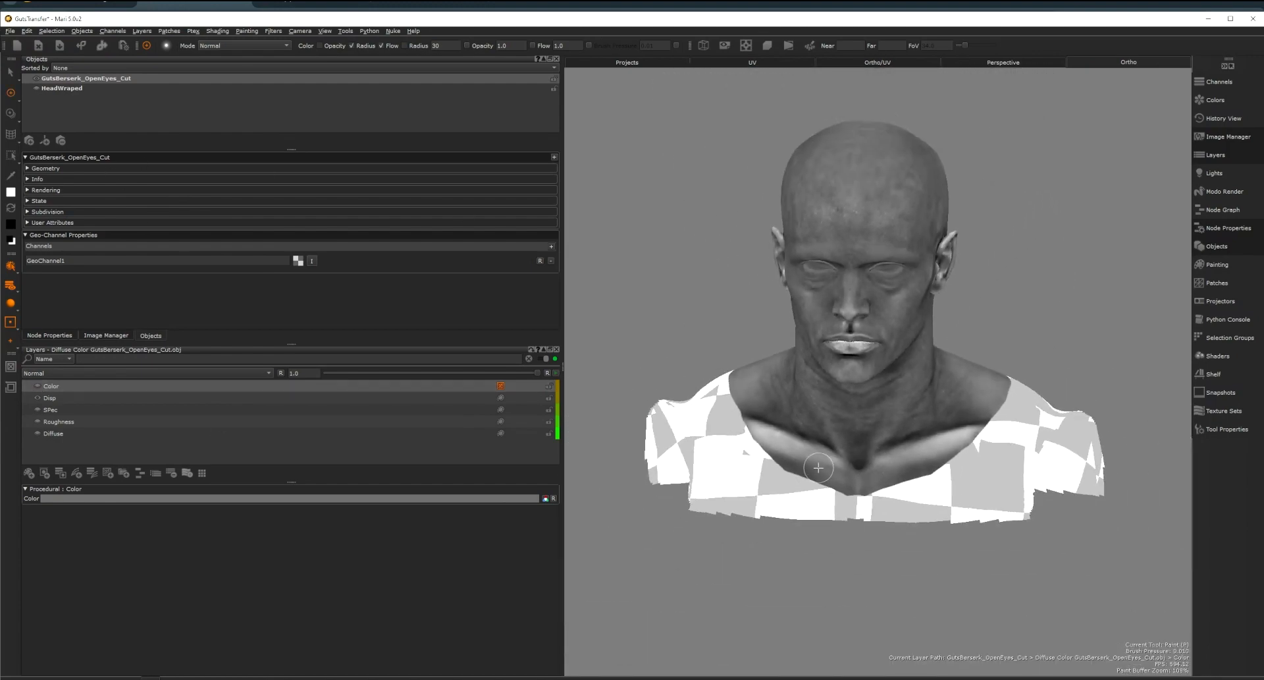
{"action": "mouse_move", "coordinate": [807, 465]}
{"action": "left_mouse_down", "text": "alt"}
{"action": "mouse_move", "coordinate": [908, 442]}
{"action": "mouse_move", "coordinate": [1045, 443]}
{"action": "mouse_move", "coordinate": [1133, 461]}
{"action": "left_mouse_up", "text": "alt"}
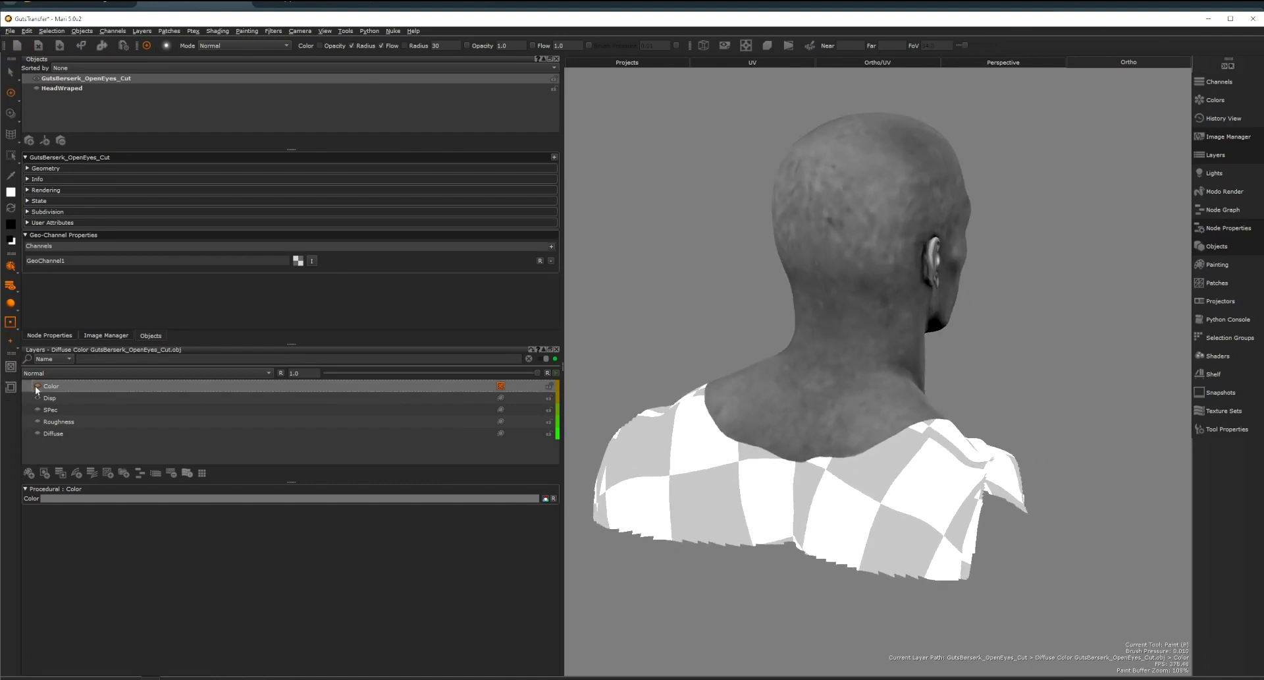
{"action": "left_click_drag", "start_coordinate": [604, 454], "coordinate": [694, 531], "text": "alt"}
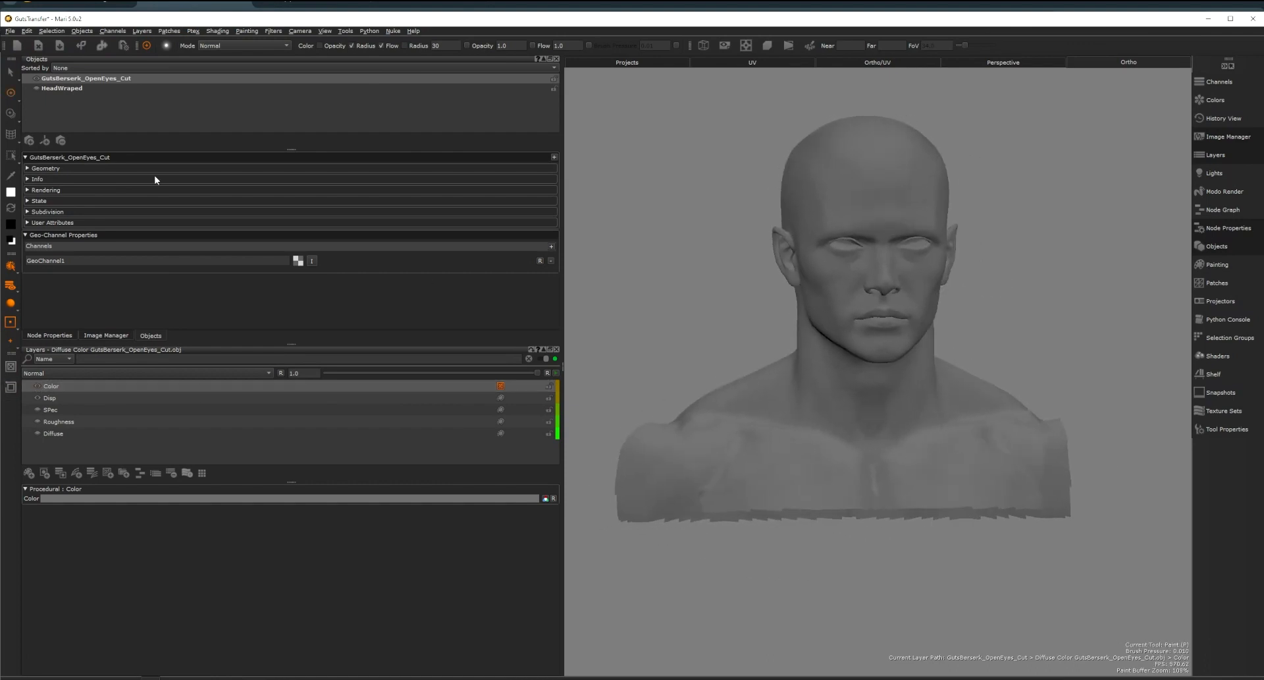
- Select and show HeadWraped, view it without GutsBerserk_OpenEyes_Cut, and display both objects together again
{"action": "left_click", "coordinate": [57, 89]}
{"action": "left_click", "coordinate": [37, 88]}
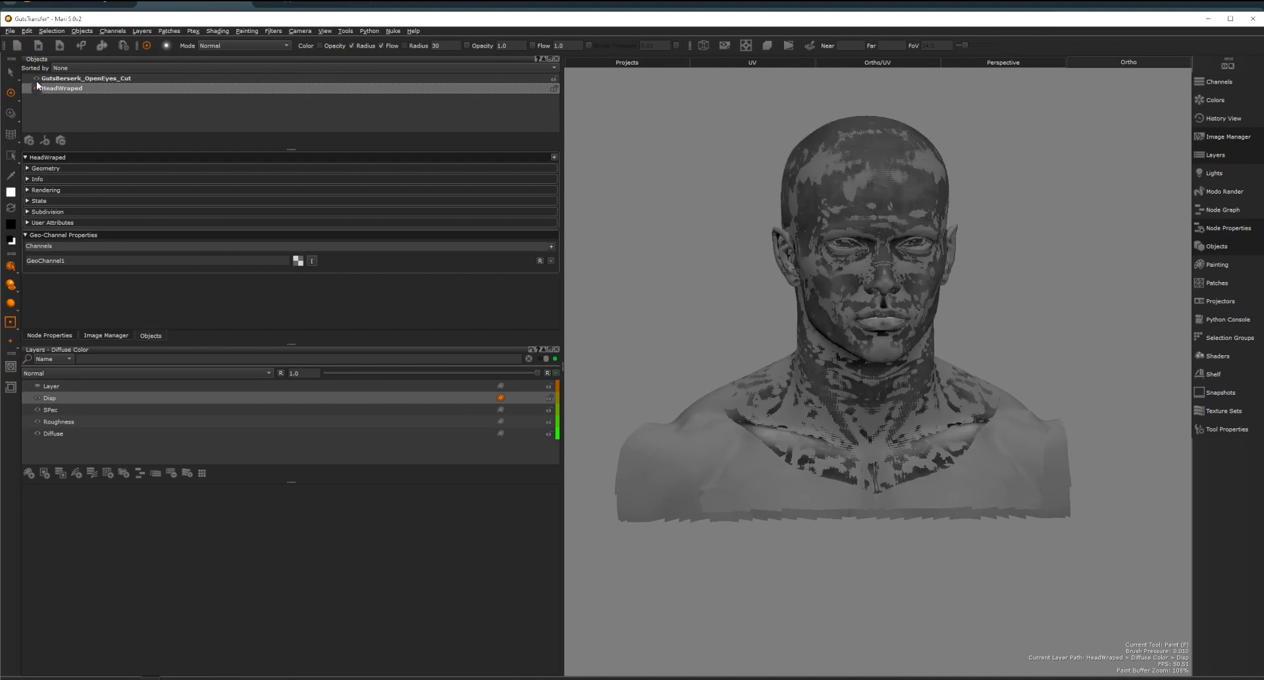
{"action": "left_click", "coordinate": [37, 78]}
{"action": "left_click_drag", "start_coordinate": [817, 449], "coordinate": [814, 459], "text": "alt"}
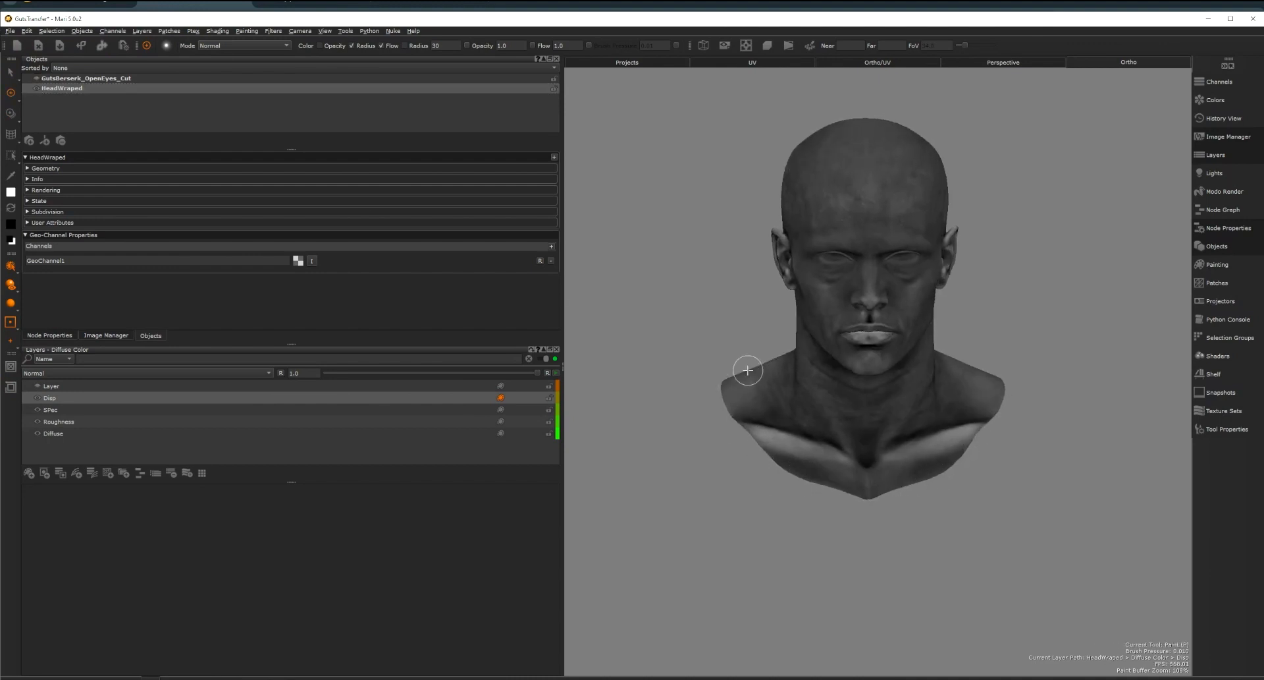
{"action": "left_click", "coordinate": [36, 79]}
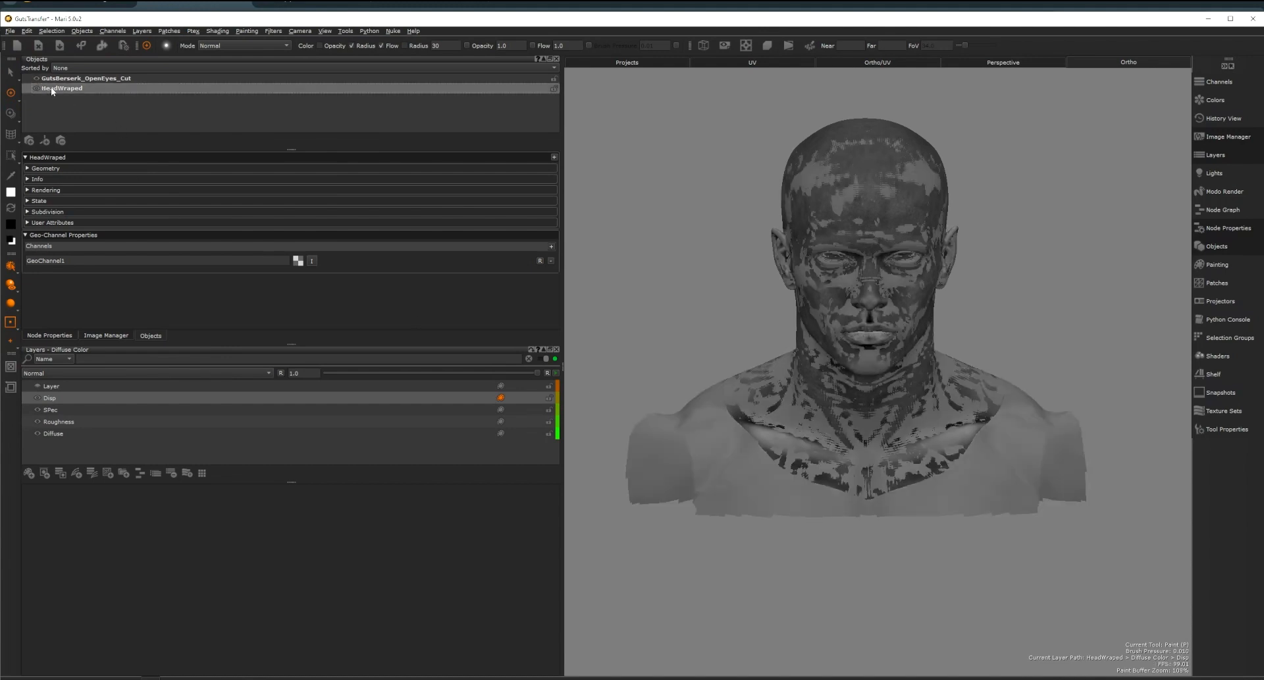
- Hide HeadWraped, select GutsBerserk_OpenEyes_Cut, hide its Color layer, and select the Disp layer
{"action": "left_click", "coordinate": [36, 88]}
{"action": "left_click", "coordinate": [85, 78]}
{"action": "mouse_move", "coordinate": [883, 536]}
{"action": "left_mouse_down", "text": "alt"}
{"action": "mouse_move", "coordinate": [931, 598]}
{"action": "mouse_move", "coordinate": [832, 503]}
{"action": "mouse_move", "coordinate": [911, 474]}
{"action": "mouse_move", "coordinate": [768, 516]}
{"action": "mouse_move", "coordinate": [650, 509]}
{"action": "mouse_move", "coordinate": [663, 516]}
{"action": "left_mouse_up", "text": "alt"}
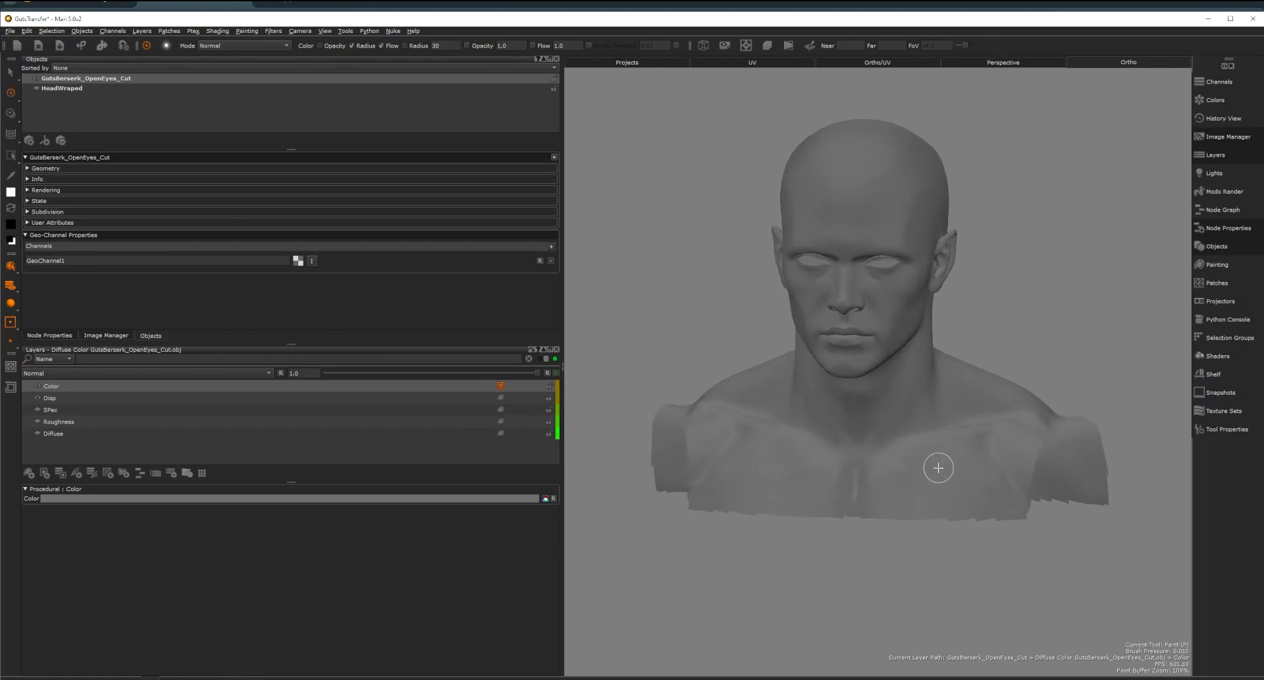
{"action": "left_click", "coordinate": [36, 385]}
{"action": "left_click", "coordinate": [50, 398]}
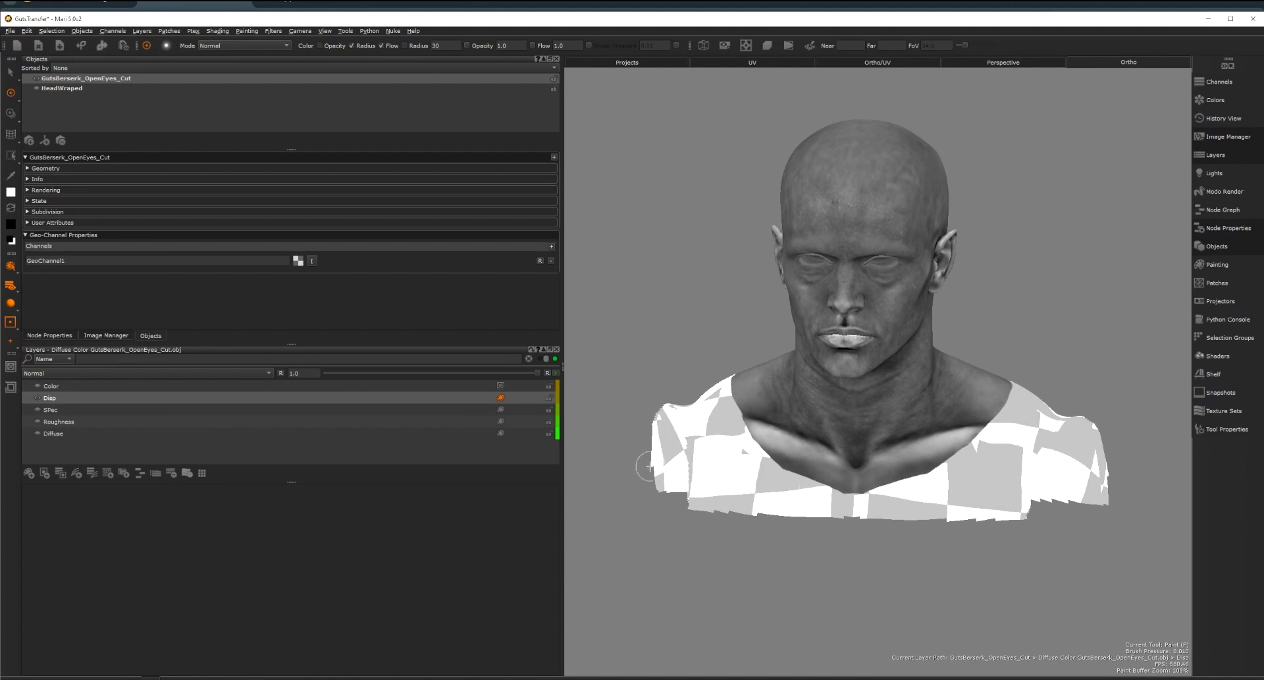
- Examine the transferred displacement texture over the head, neck, ear and face of GutsBerserk_OpenEyes_Cut
{"action": "left_click_drag", "start_coordinate": [804, 461], "coordinate": [747, 471], "text": "alt"}
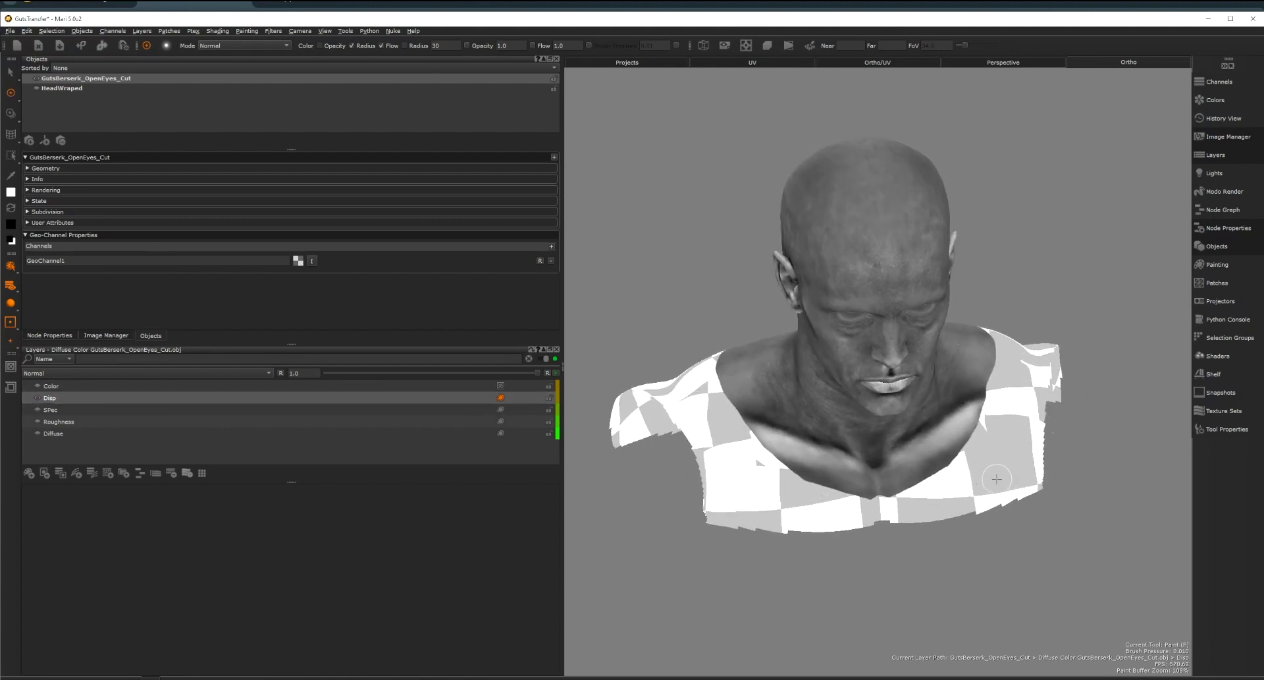
{"action": "mouse_move", "coordinate": [1002, 456]}
{"action": "left_mouse_down", "text": "alt"}
{"action": "mouse_move", "coordinate": [1008, 423]}
{"action": "mouse_move", "coordinate": [960, 417]}
{"action": "left_mouse_up", "text": "alt"}
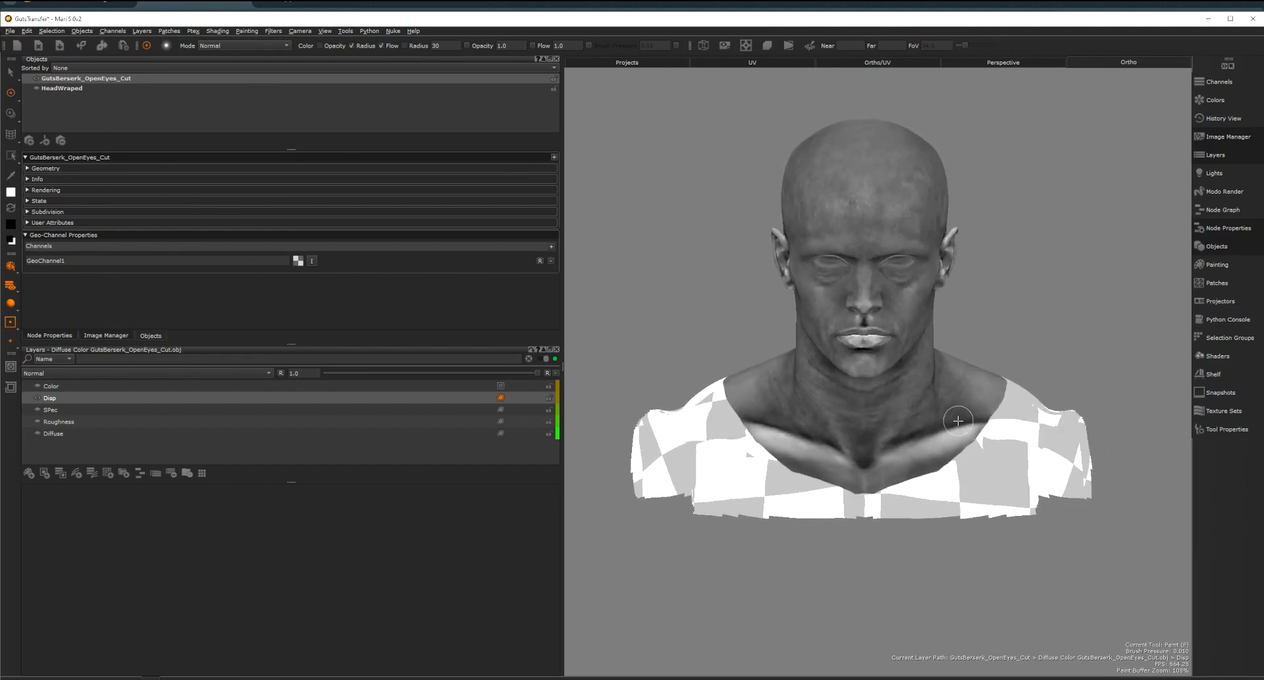
{"action": "right_click_drag", "start_coordinate": [959, 417], "coordinate": [997, 382], "text": "alt"}
{"action": "middle_click_drag", "start_coordinate": [960, 335], "coordinate": [918, 445], "text": "alt"}
{"action": "mouse_move", "coordinate": [918, 445]}
{"action": "left_mouse_down", "text": "alt"}
{"action": "mouse_move", "coordinate": [910, 421]}
{"action": "mouse_move", "coordinate": [807, 412]}
{"action": "left_mouse_up", "text": "alt"}
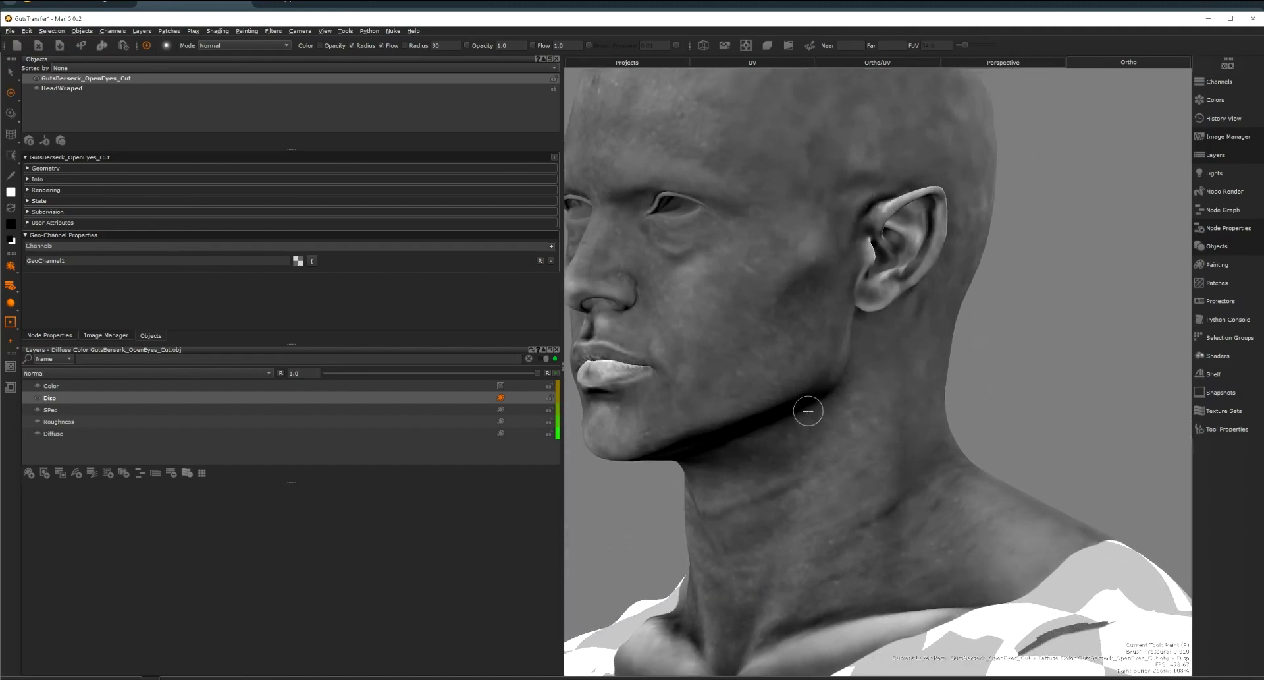
{"action": "middle_click_drag", "start_coordinate": [639, 299], "coordinate": [807, 417], "text": "alt"}
{"action": "right_click_drag", "start_coordinate": [807, 418], "coordinate": [863, 395], "text": "alt"}
{"action": "left_click_drag", "start_coordinate": [829, 405], "coordinate": [863, 400], "text": "alt"}
- Hide the Disp and SPec layers in turn to view the transferred specular and roughness textures on the face
{"action": "left_click", "coordinate": [40, 401]}
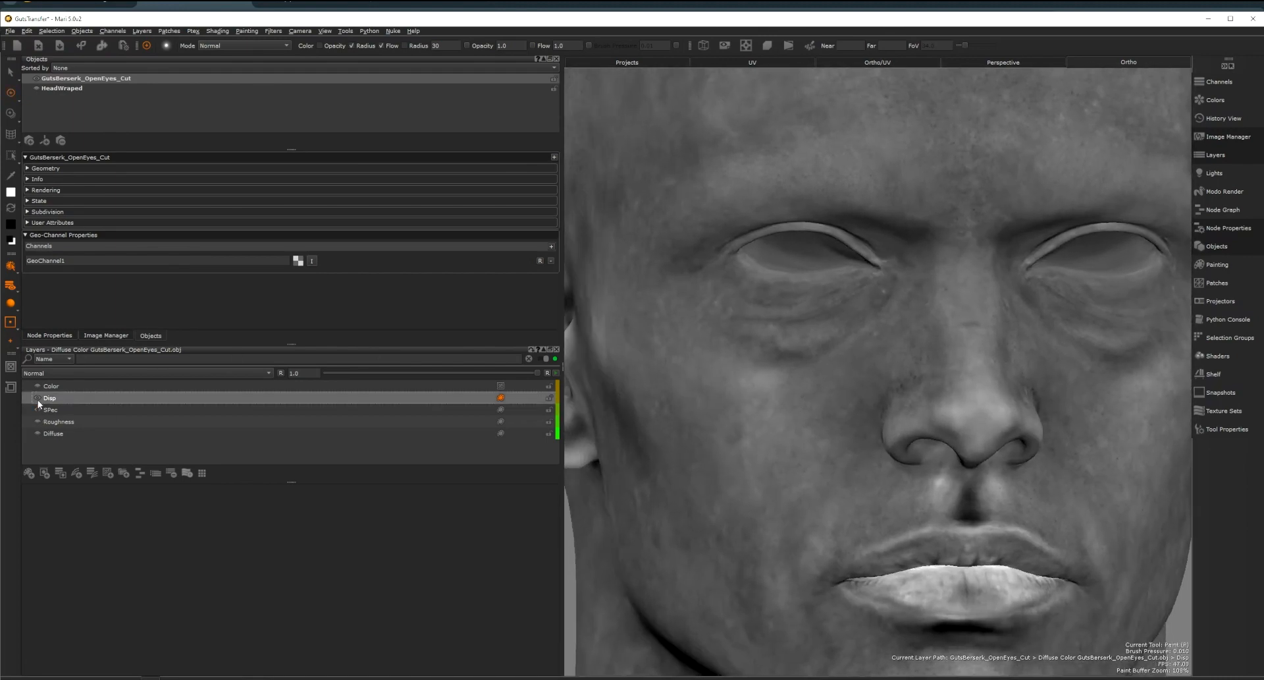
{"action": "left_click", "coordinate": [37, 401]}
{"action": "scroll", "coordinate": [764, 400], "scroll_direction": "down", "scroll_amount": 3}
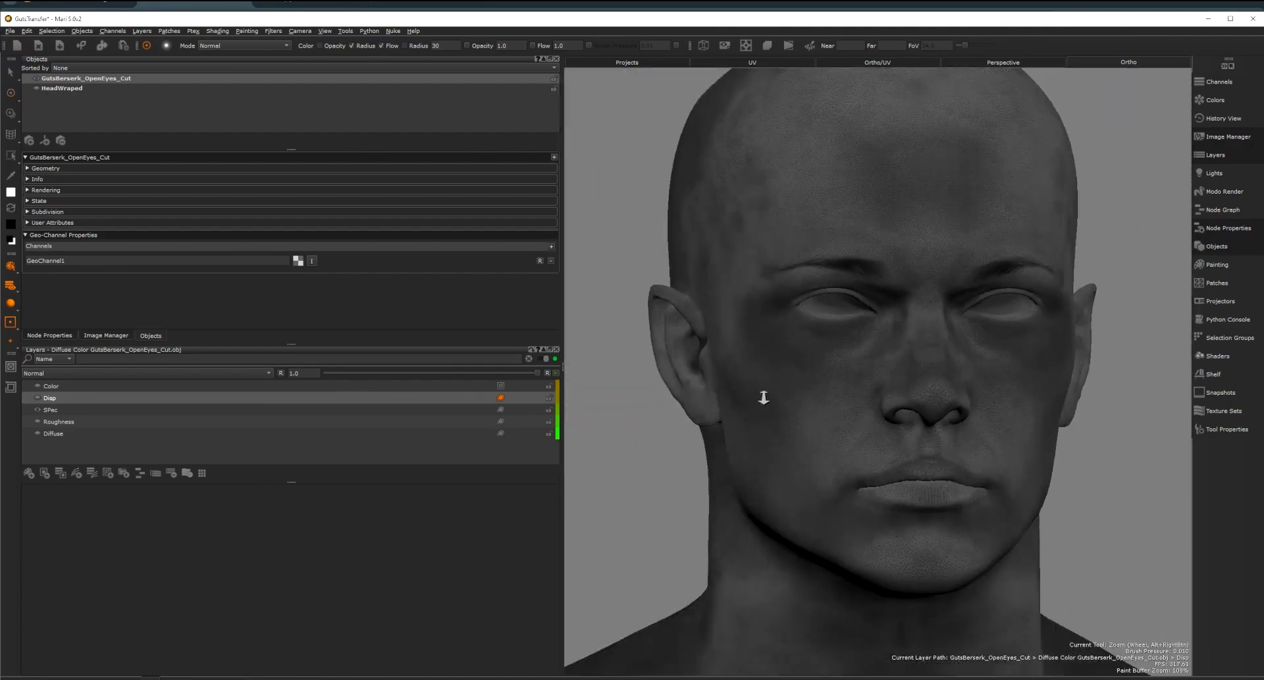
{"action": "left_click", "coordinate": [38, 410]}
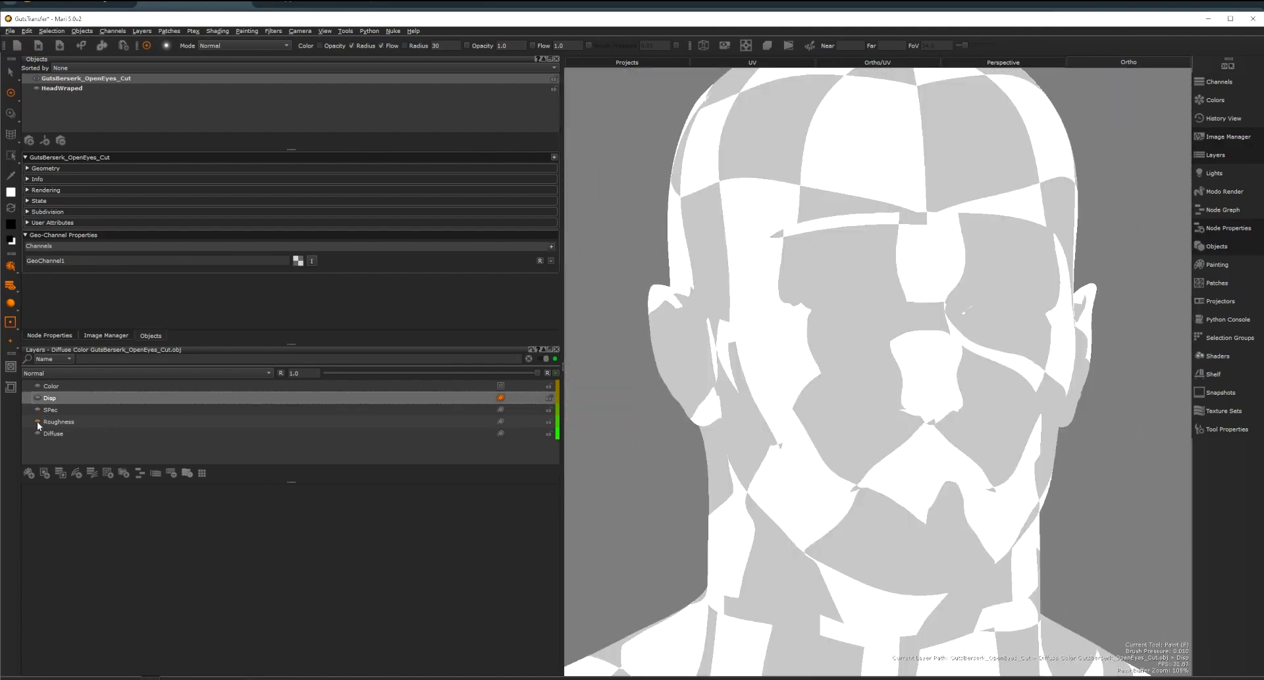
{"action": "left_click", "coordinate": [37, 425]}
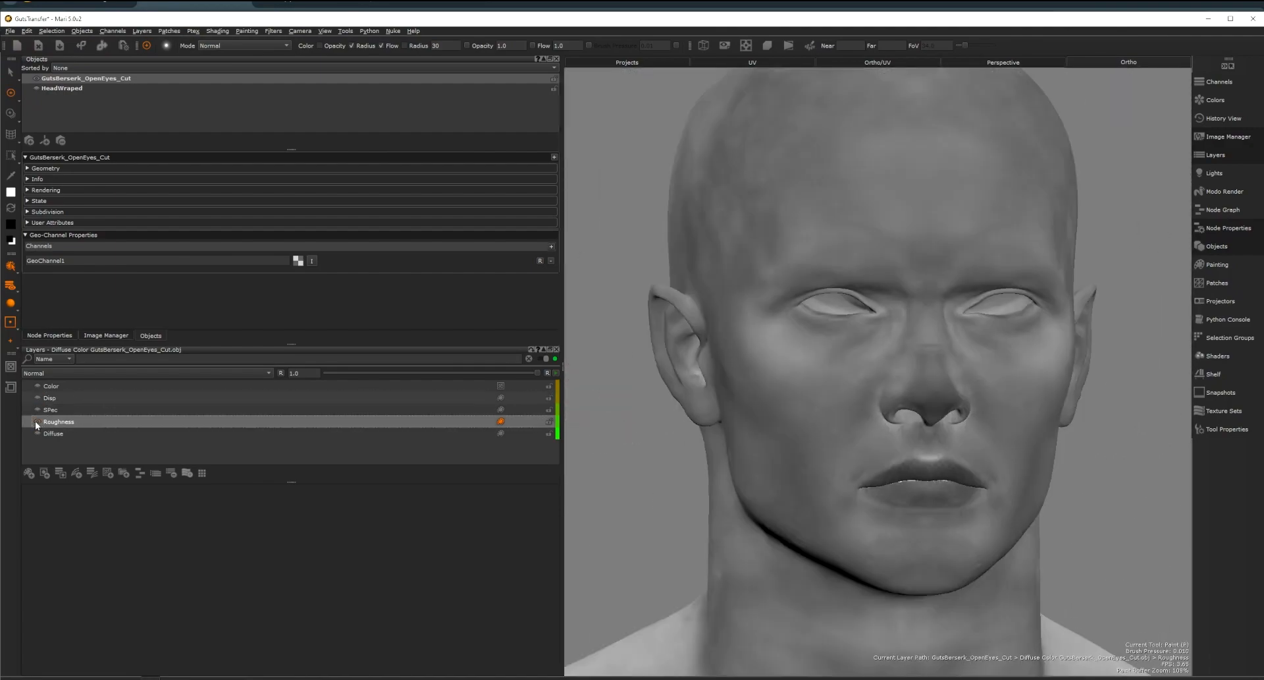
- Hide the Roughness layer, select the Diffuse layer, and inspect the transferred skin color over the face, neck and chest
{"action": "left_click", "coordinate": [38, 432]}
{"action": "left_click", "coordinate": [57, 432]}
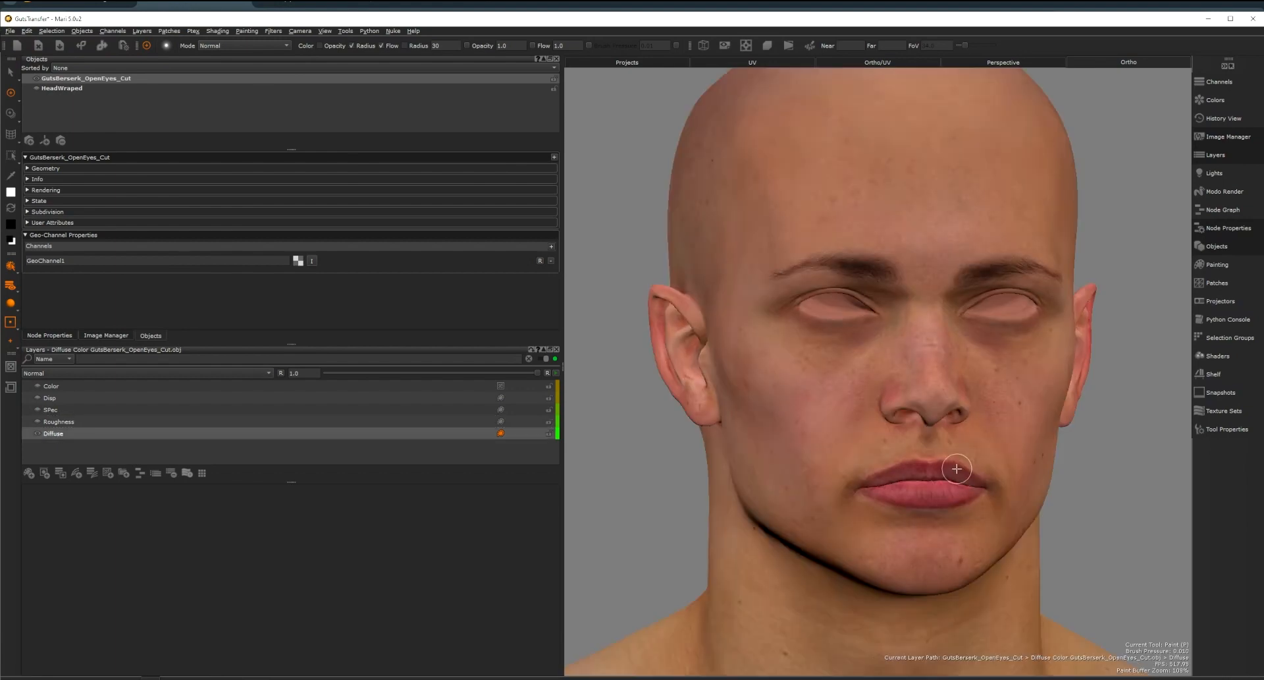
{"action": "scroll", "coordinate": [1012, 476], "scroll_direction": "down", "scroll_amount": 1}
{"action": "scroll", "coordinate": [1011, 476], "scroll_direction": "down", "scroll_amount": 2}
{"action": "left_click_drag", "start_coordinate": [1011, 476], "coordinate": [840, 358], "text": "alt"}
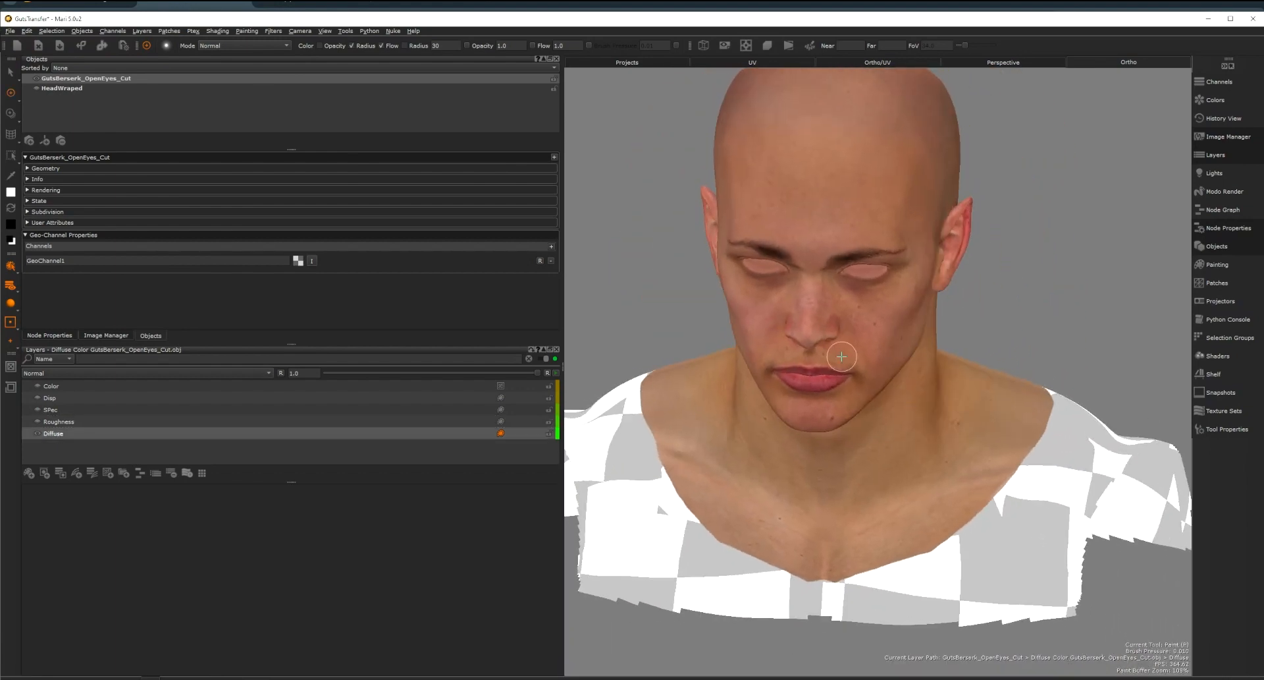
{"action": "right_click_drag", "start_coordinate": [840, 358], "coordinate": [910, 360], "text": "alt"}
{"action": "scroll", "coordinate": [910, 360], "scroll_direction": "down", "scroll_amount": 5}
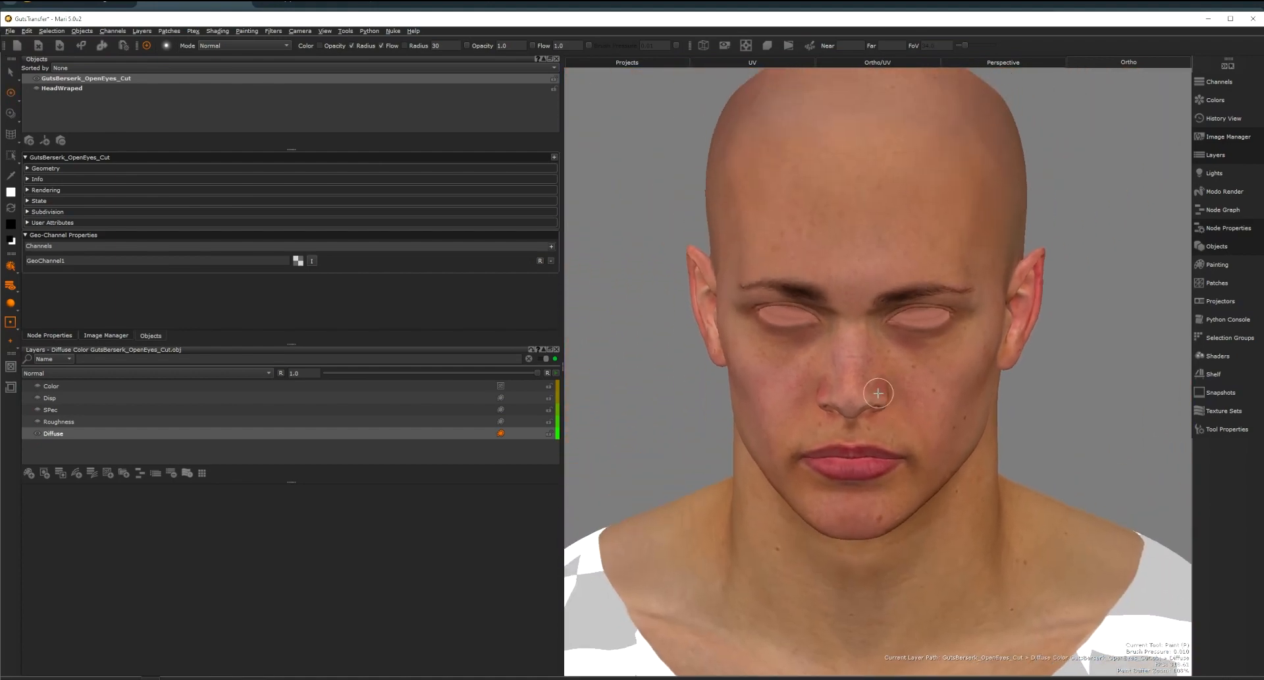
{"action": "mouse_move", "coordinate": [879, 393]}
{"action": "left_mouse_down", "text": "alt"}
{"action": "mouse_move", "coordinate": [926, 366]}
{"action": "mouse_move", "coordinate": [891, 378]}
{"action": "left_mouse_up", "text": "alt"}
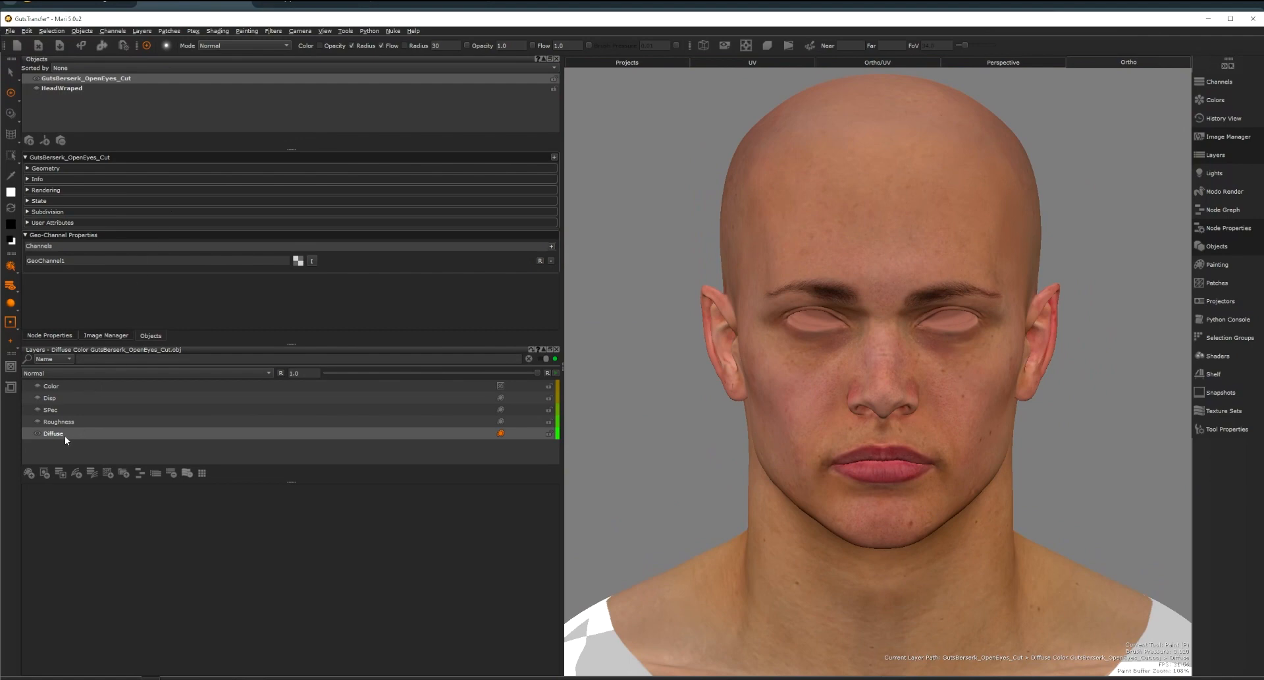
- Close the GutsTransfer project, discarding its changes, and open the Guts_NewBody project
{"action": "left_click", "coordinate": [10, 31]}
{"action": "mouse_move", "coordinate": [35, 63]}
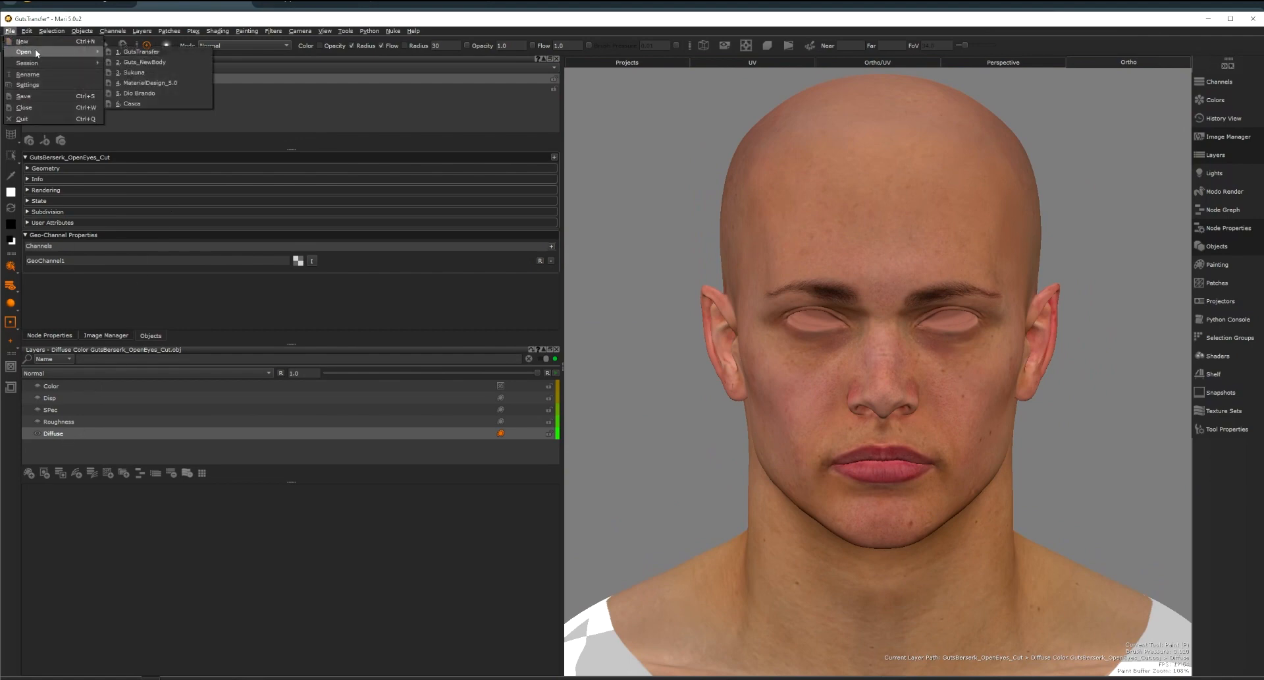
{"action": "left_click", "coordinate": [27, 109]}
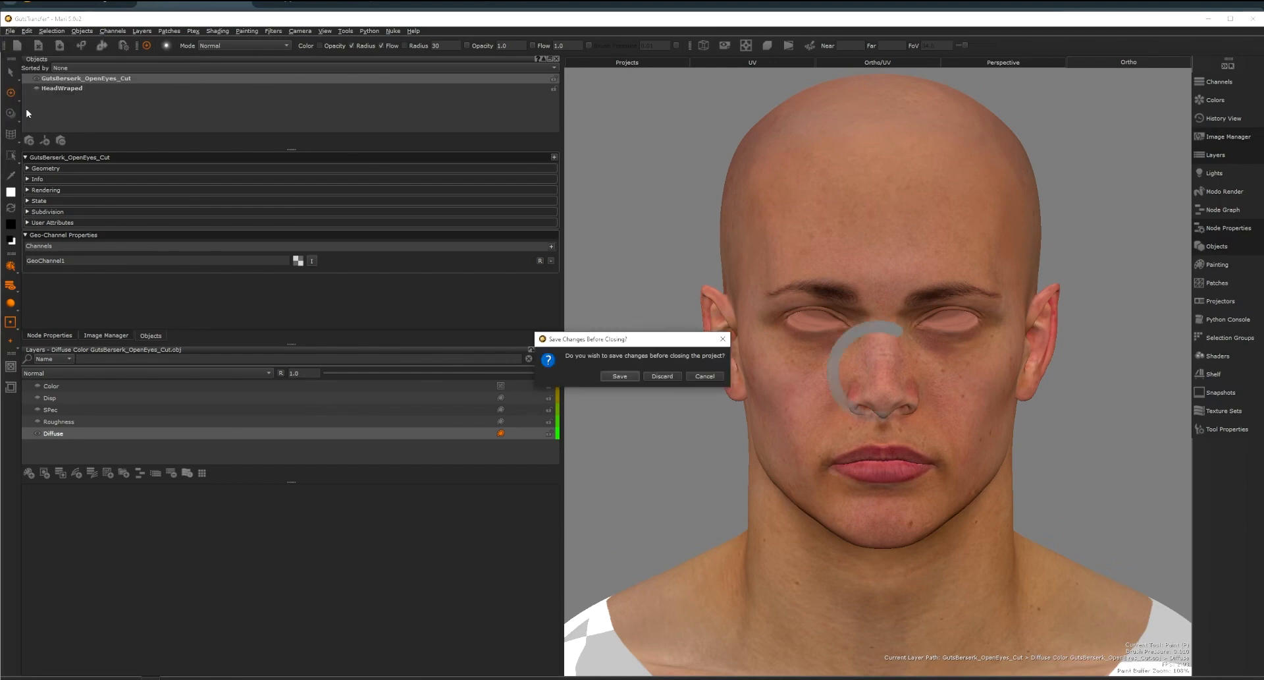
{"action": "left_click", "coordinate": [665, 378]}
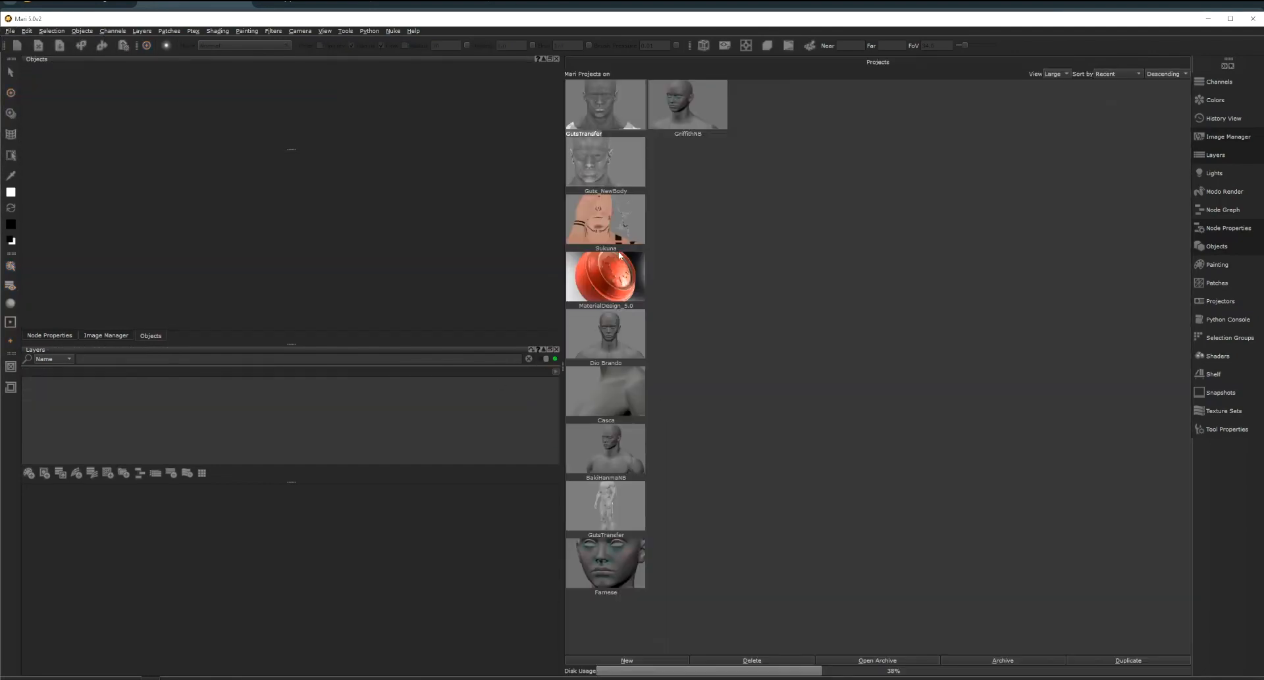
{"action": "left_click", "coordinate": [608, 178]}
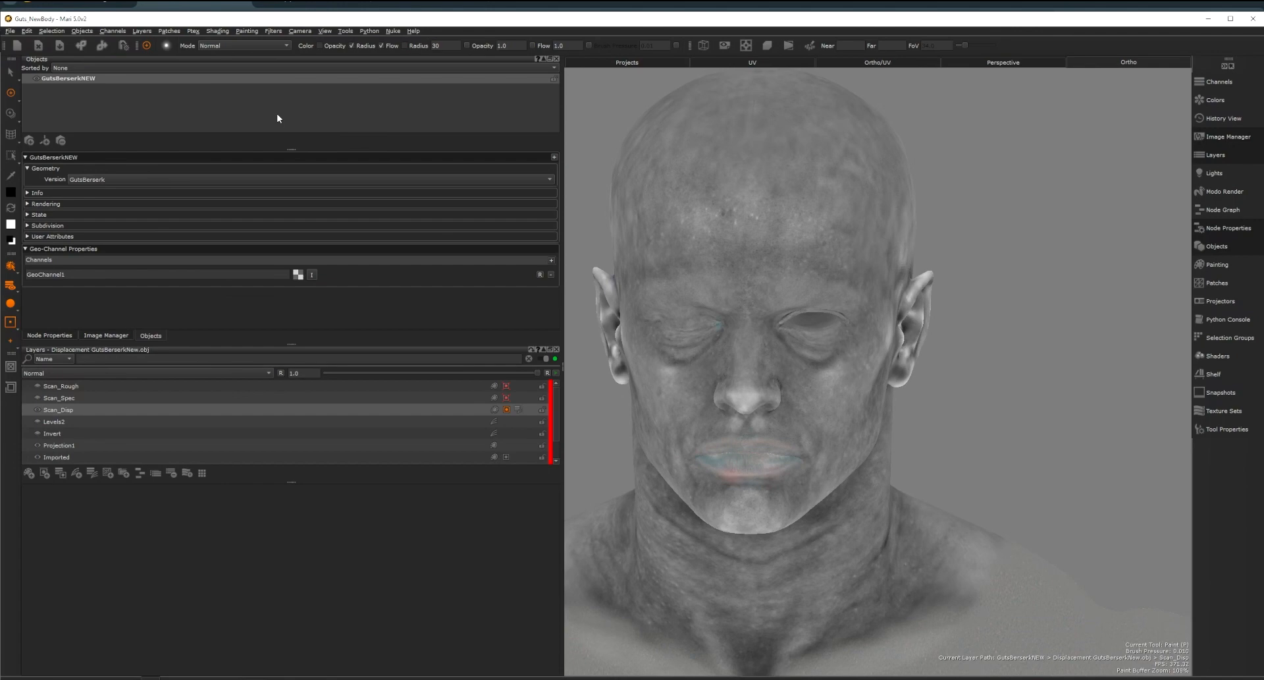
- Examine the Scan_Disp displacement on the head and shoulders of GutsBerserkNEW
{"action": "scroll", "coordinate": [69, 433], "scroll_direction": "down", "scroll_amount": 1}
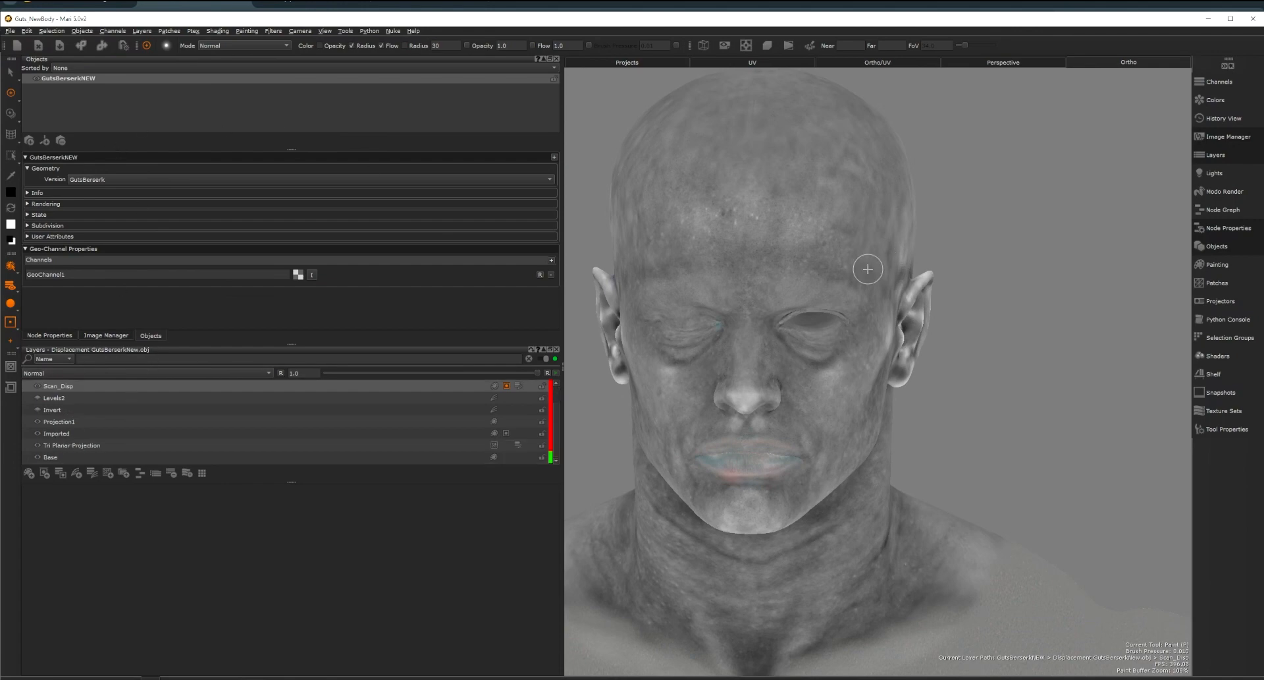
{"action": "right_click_drag", "start_coordinate": [916, 316], "coordinate": [912, 320], "text": "alt"}
{"action": "middle_click_drag", "start_coordinate": [912, 320], "coordinate": [964, 261], "text": "alt"}
{"action": "left_click_drag", "start_coordinate": [907, 277], "coordinate": [935, 270], "text": "alt"}
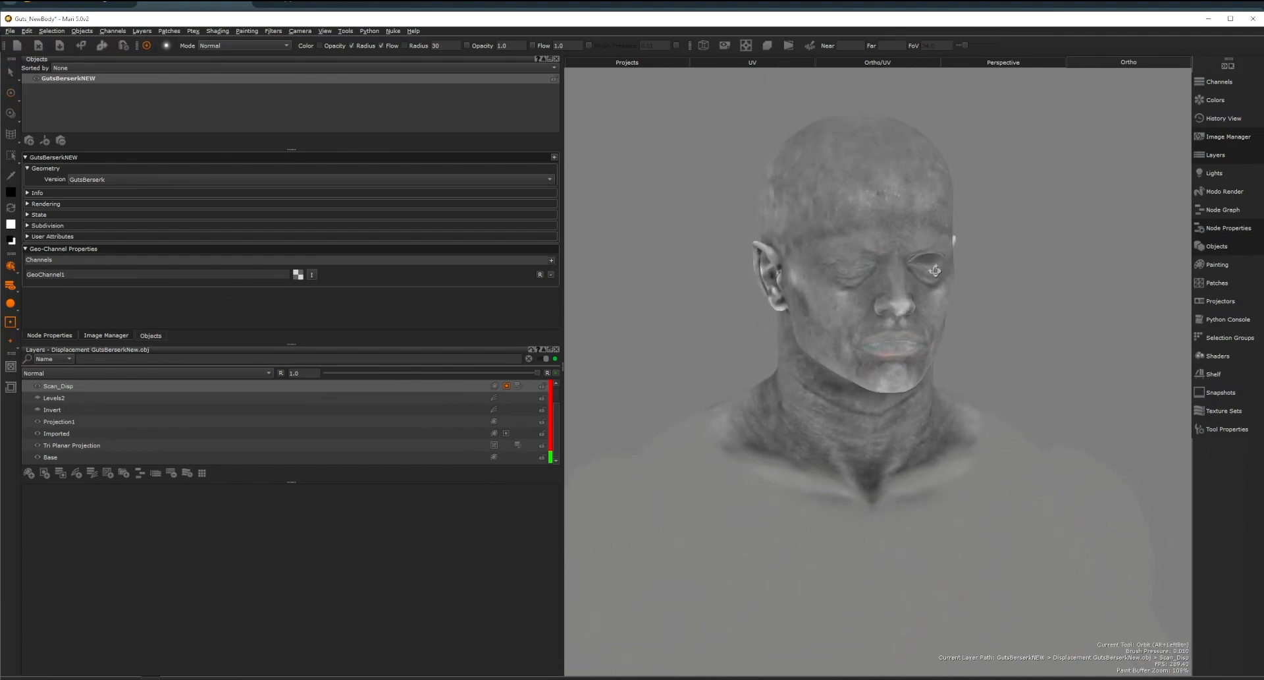
{"action": "right_click_drag", "start_coordinate": [928, 273], "coordinate": [974, 265], "text": "alt"}
{"action": "middle_click_drag", "start_coordinate": [974, 265], "coordinate": [973, 385], "text": "alt"}
{"action": "middle_click_drag", "start_coordinate": [1027, 294], "coordinate": [1026, 405], "text": "alt"}
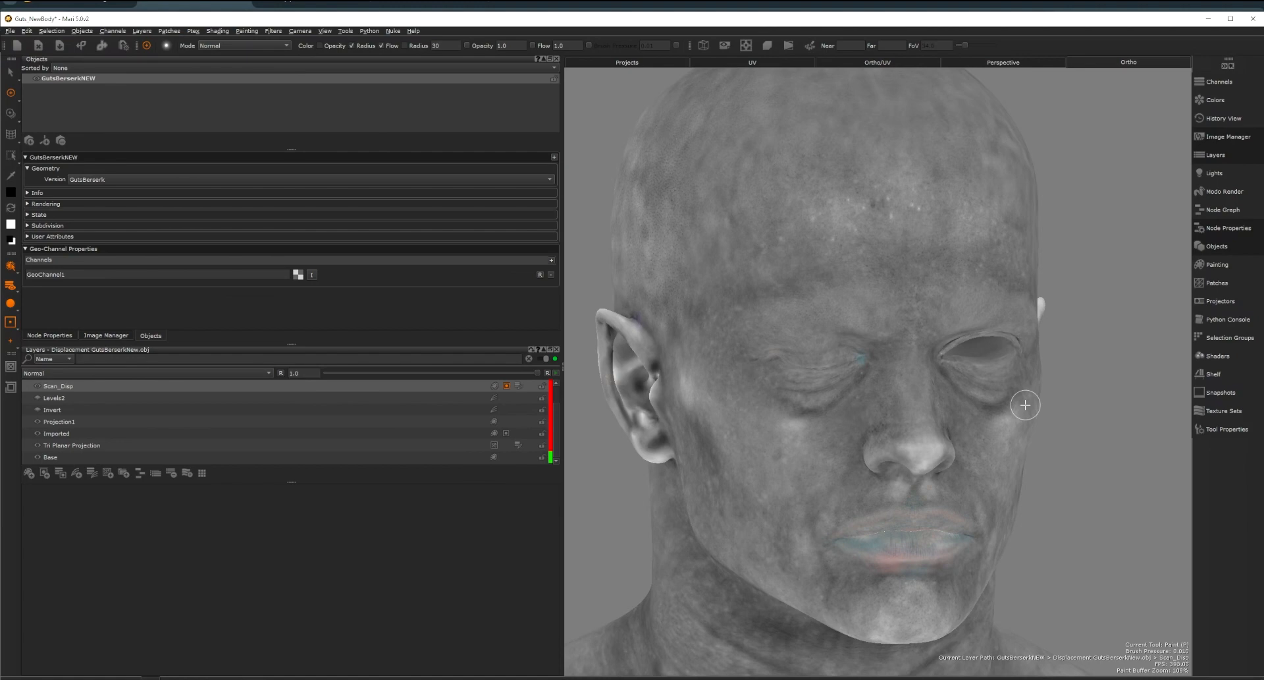
- Hide the Scan_Disp layer and inspect the underlying displacement detail on the front and side of the face
{"action": "scroll", "coordinate": [75, 402], "scroll_direction": "up", "scroll_amount": 2}
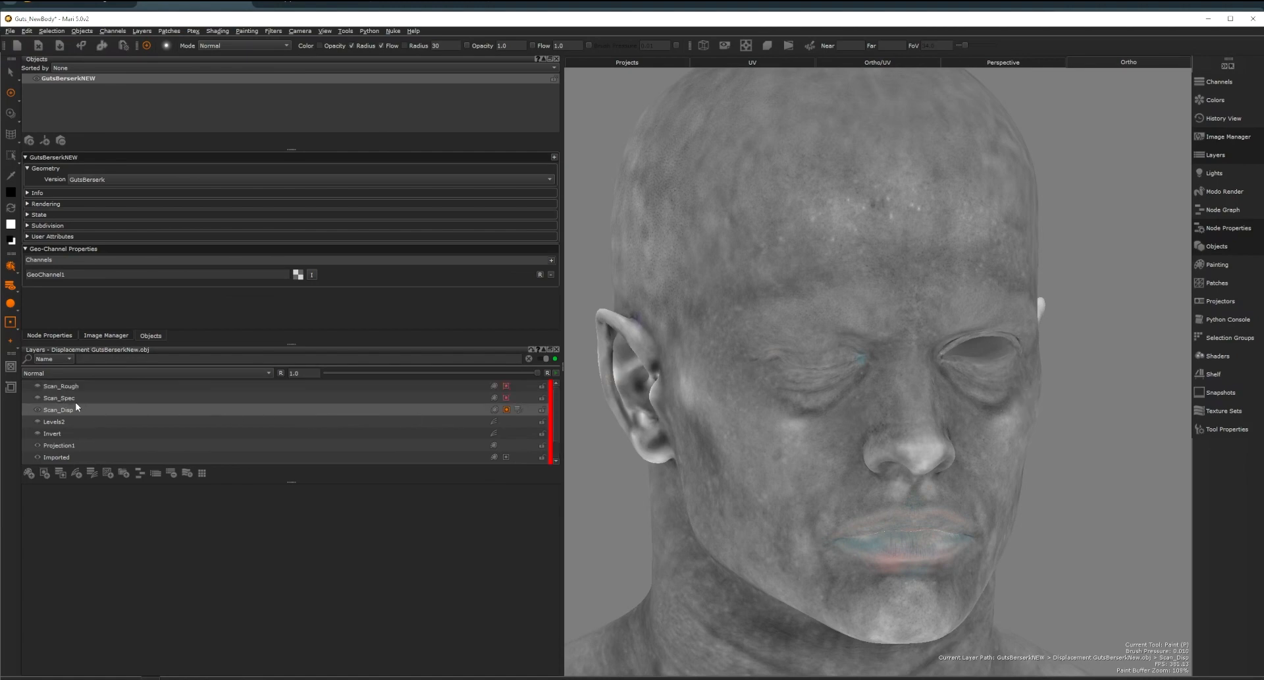
{"action": "left_click", "coordinate": [43, 408]}
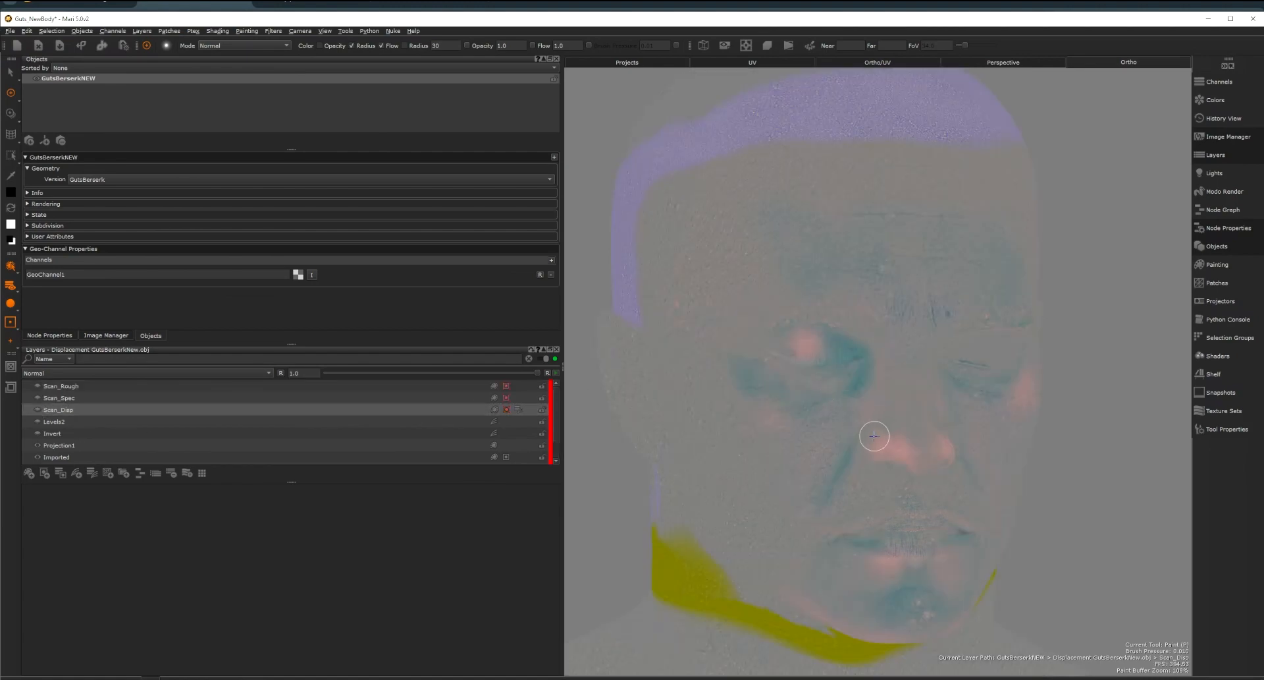
{"action": "scroll", "coordinate": [1016, 460], "scroll_direction": "up", "scroll_amount": 10}
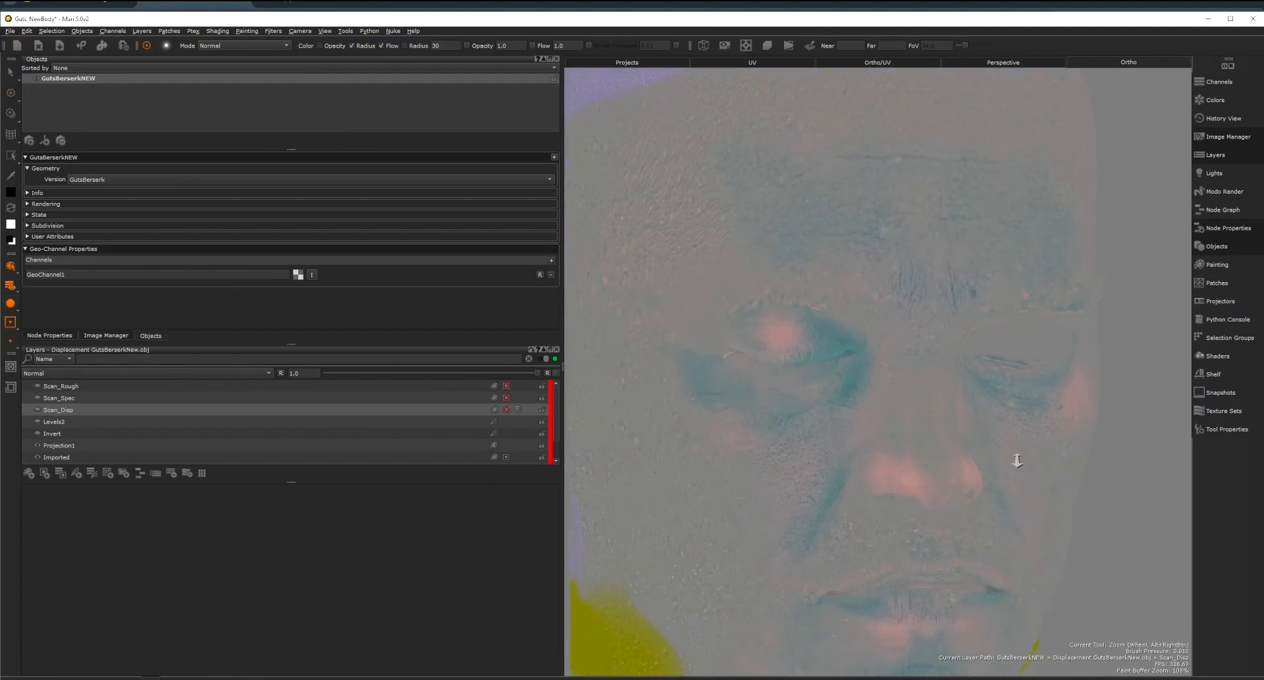
{"action": "scroll", "coordinate": [940, 485], "scroll_direction": "down", "scroll_amount": 6}
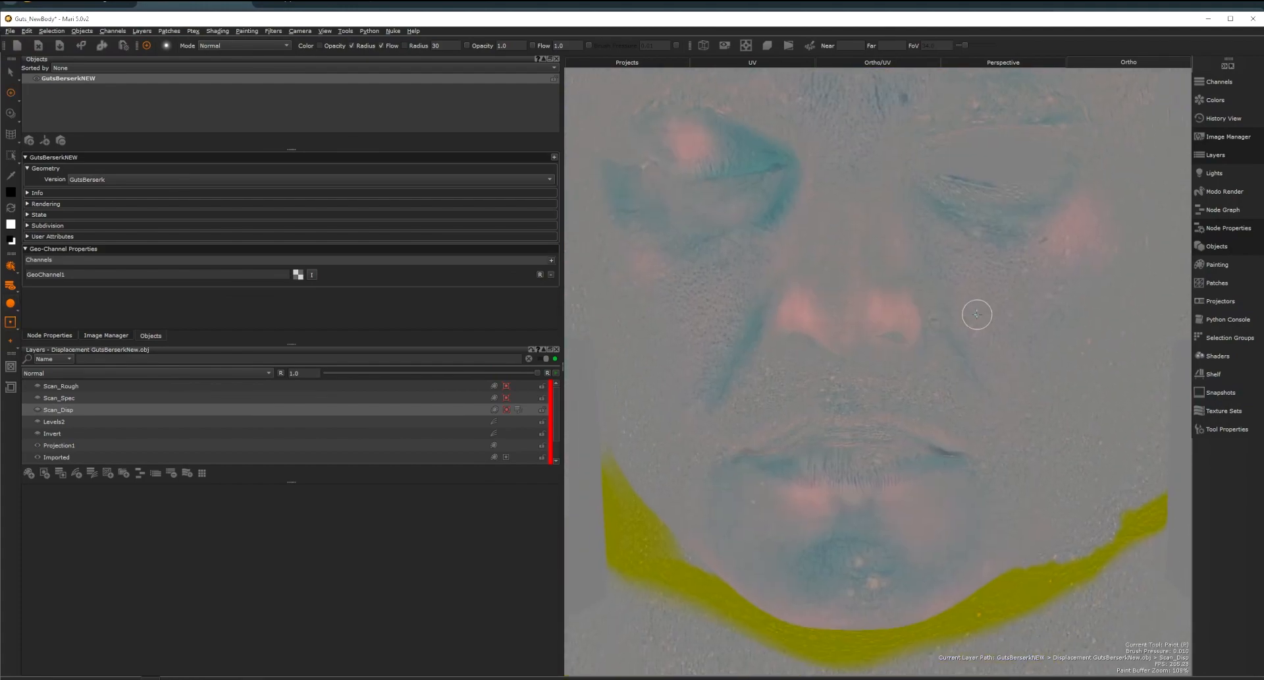
{"action": "scroll", "coordinate": [912, 376], "scroll_direction": "up", "scroll_amount": 8}
{"action": "scroll", "coordinate": [912, 376], "scroll_direction": "down", "scroll_amount": 4}
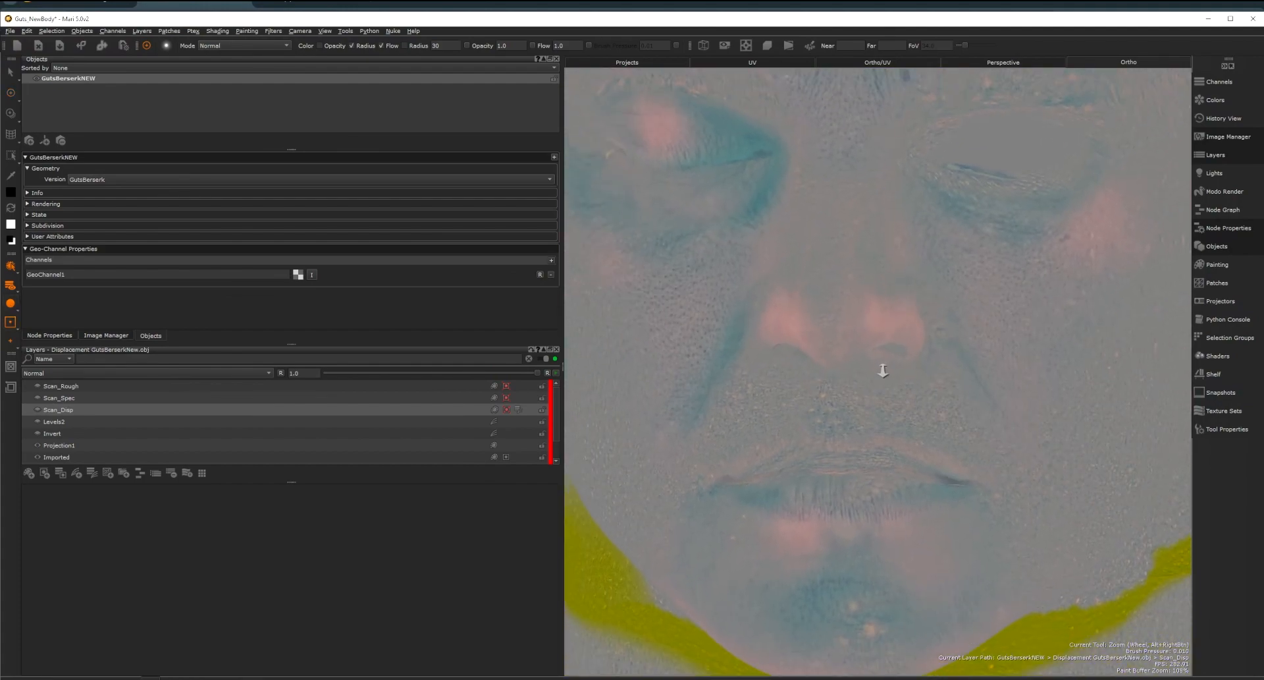
{"action": "left_click_drag", "start_coordinate": [883, 367], "coordinate": [788, 373], "text": "alt"}
{"action": "middle_click_drag", "start_coordinate": [788, 374], "coordinate": [924, 428], "text": "alt"}
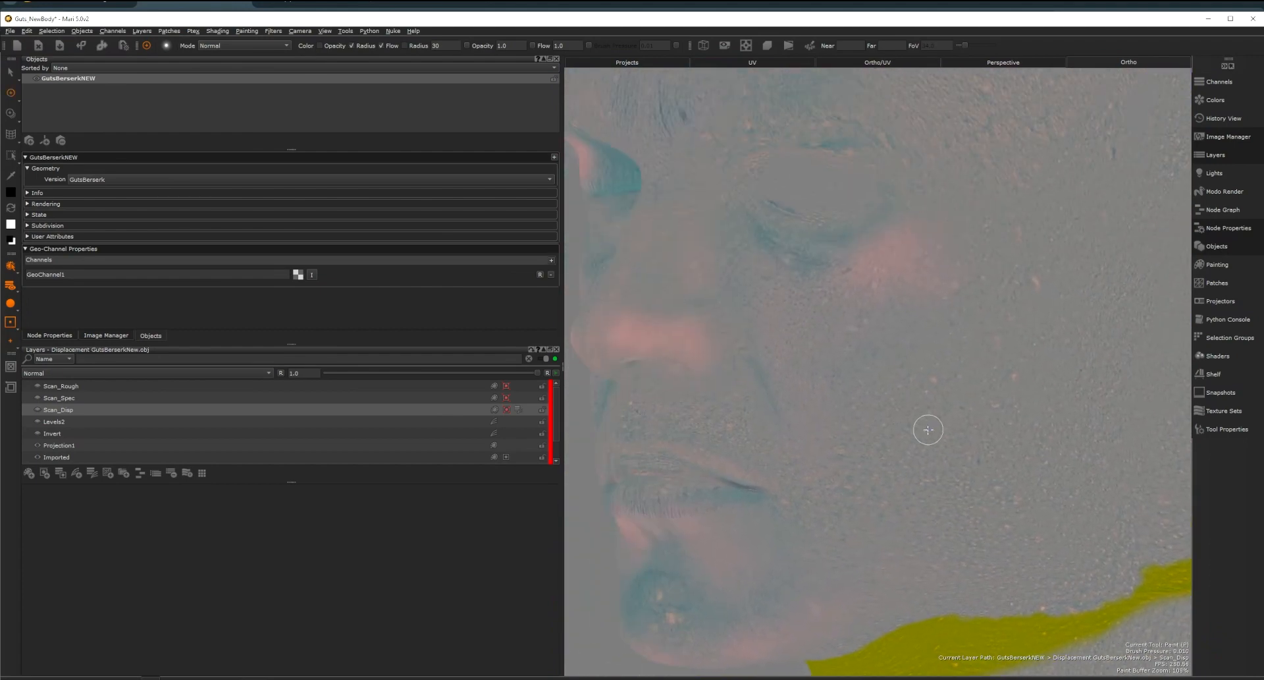
{"action": "right_click_drag", "start_coordinate": [1002, 431], "coordinate": [939, 415], "text": "alt"}
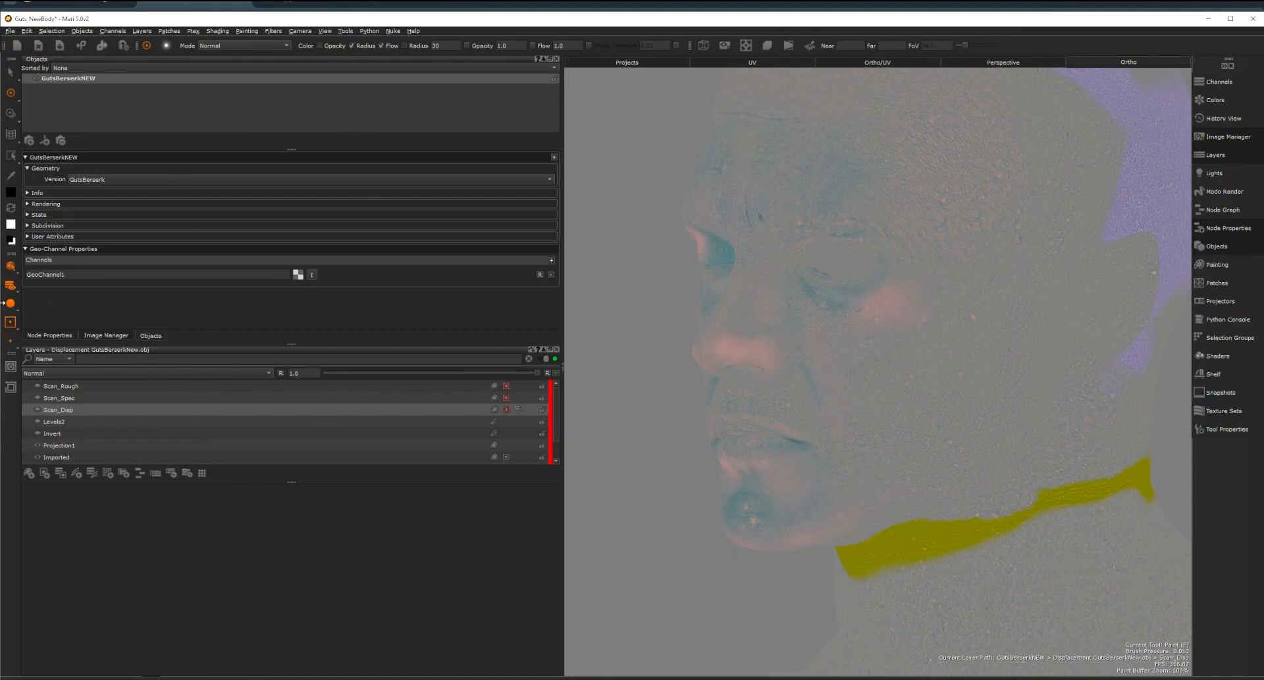
- Switch the viewport from flat to shaded lighting and inspect the displacement layers on the face
{"action": "left_click", "coordinate": [11, 304]}
{"action": "left_click", "coordinate": [27, 312]}
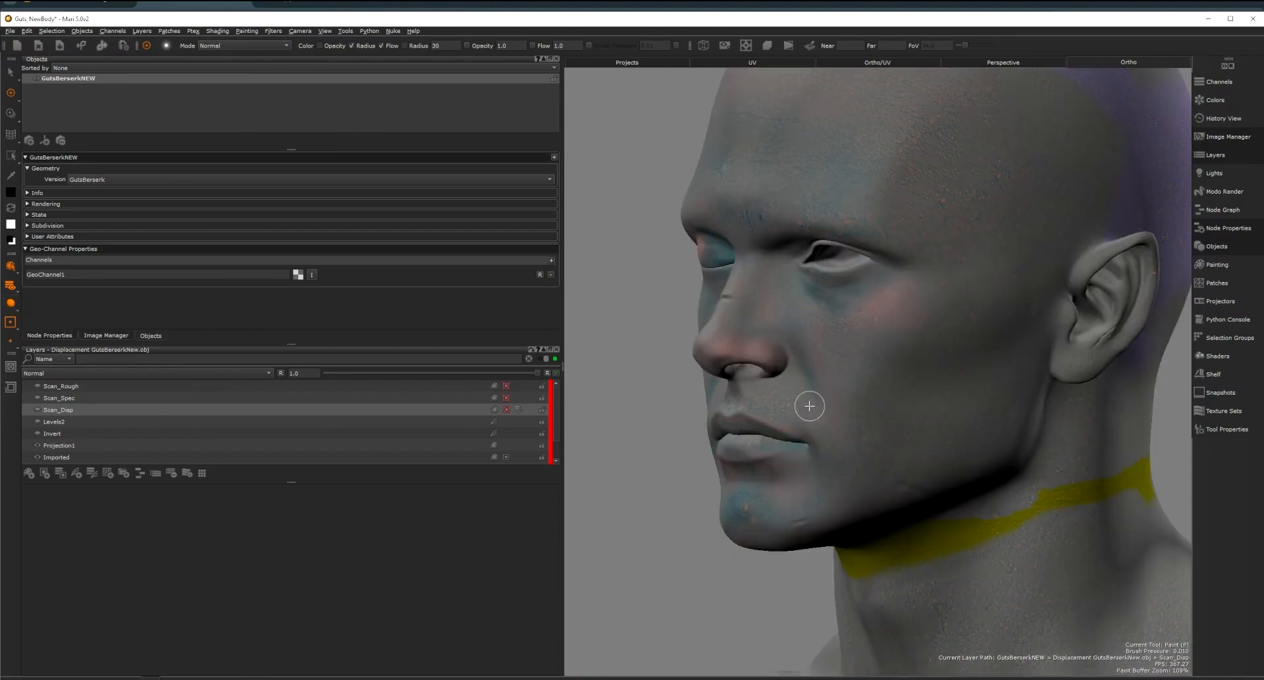
{"action": "left_click_drag", "start_coordinate": [810, 406], "coordinate": [1013, 392], "text": "alt"}
{"action": "middle_click_drag", "start_coordinate": [1013, 392], "coordinate": [805, 460], "text": "alt"}
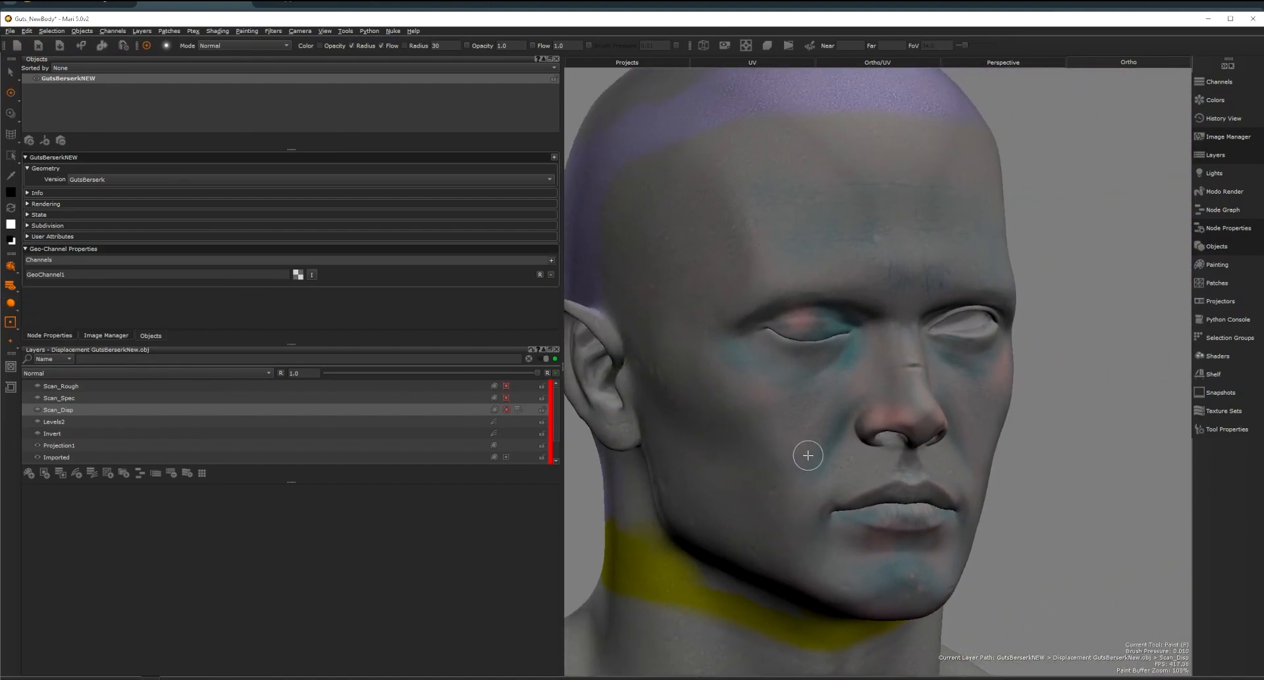
{"action": "right_click_drag", "start_coordinate": [819, 443], "coordinate": [874, 460], "text": "alt"}
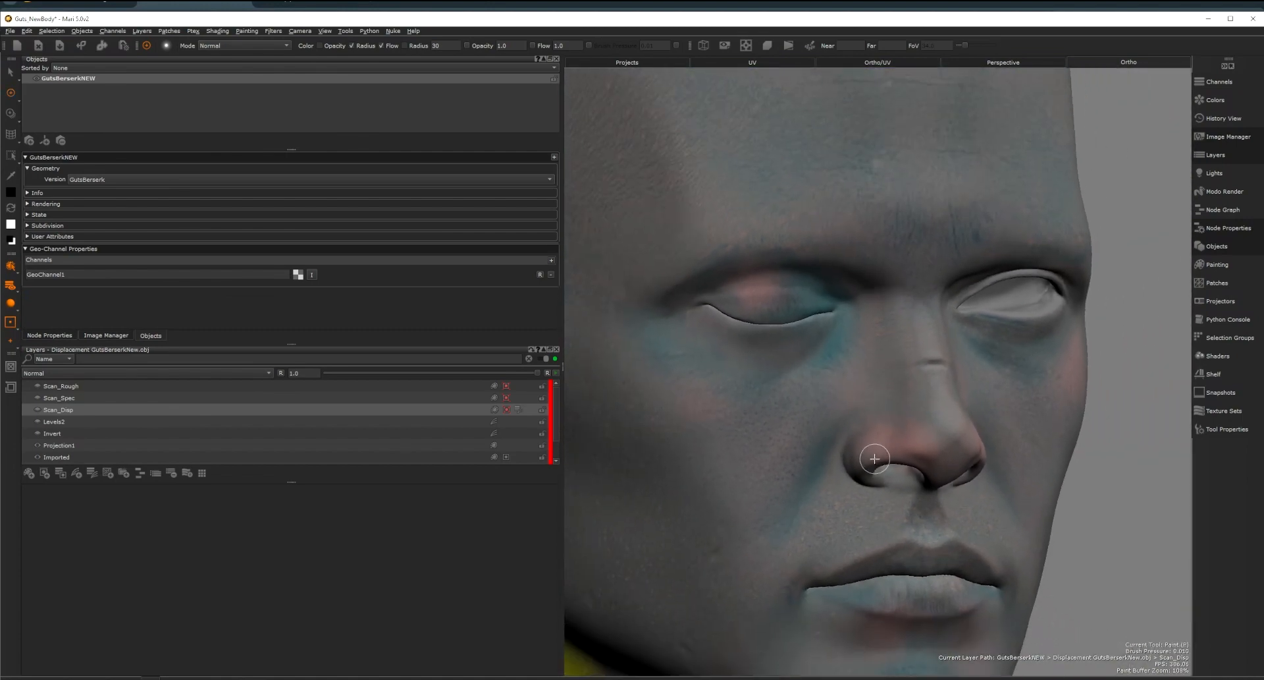
{"action": "middle_click_drag", "start_coordinate": [970, 428], "coordinate": [973, 294], "text": "alt"}
{"action": "left_click_drag", "start_coordinate": [929, 366], "coordinate": [892, 370], "text": "alt"}
{"action": "middle_click_drag", "start_coordinate": [736, 370], "coordinate": [931, 368], "text": "alt"}
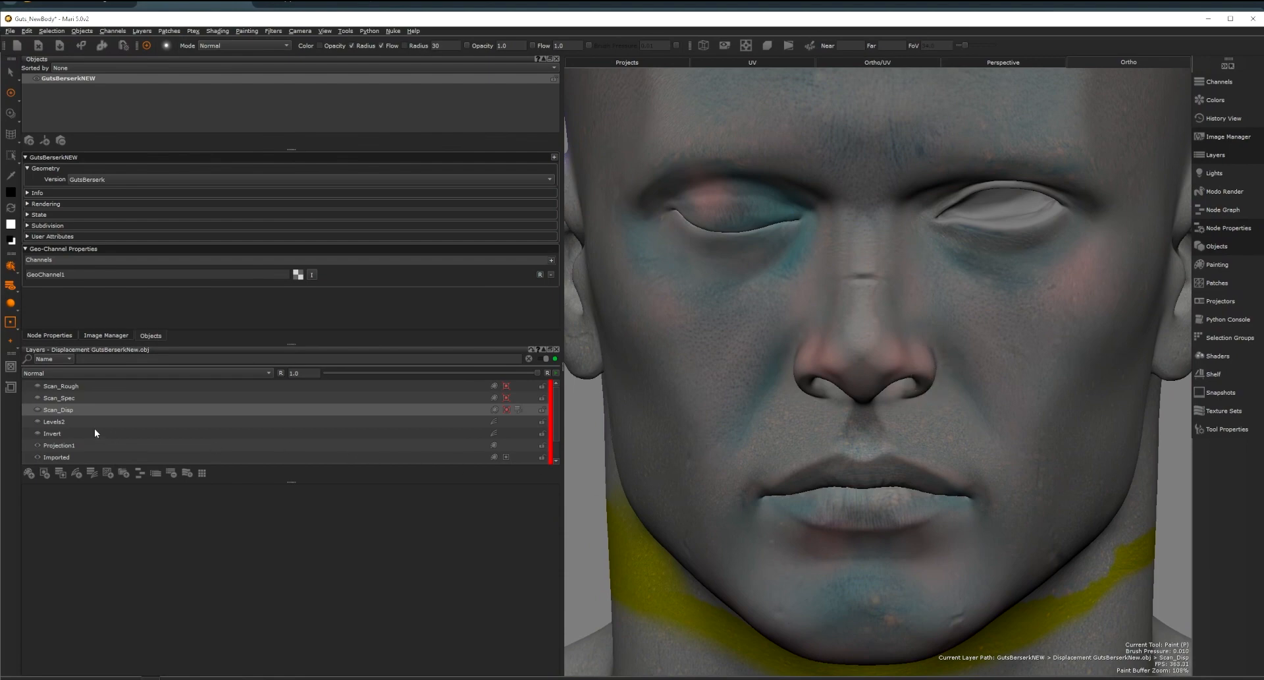
- Hide the Projection1, Imported and Tri Planar Projection layers to view the Base layer on the face and upper body
{"action": "scroll", "coordinate": [96, 432], "scroll_direction": "down", "scroll_amount": 1}
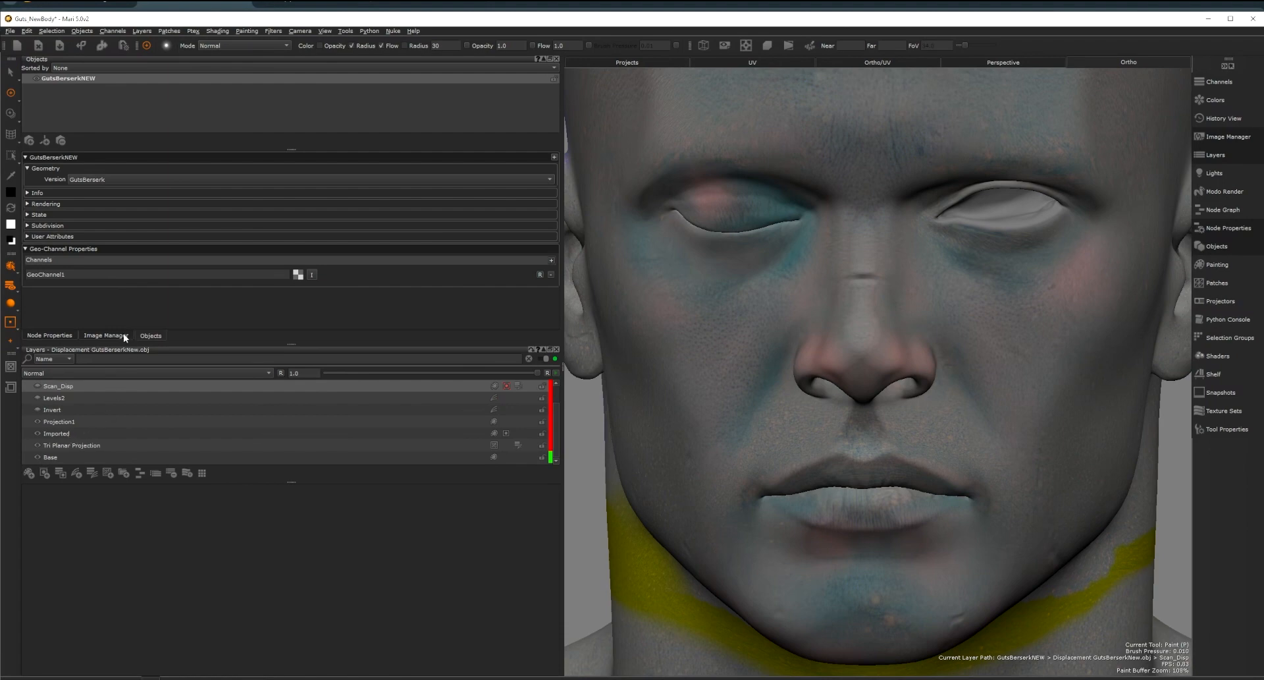
{"action": "left_click", "coordinate": [37, 421]}
{"action": "left_click", "coordinate": [37, 434]}
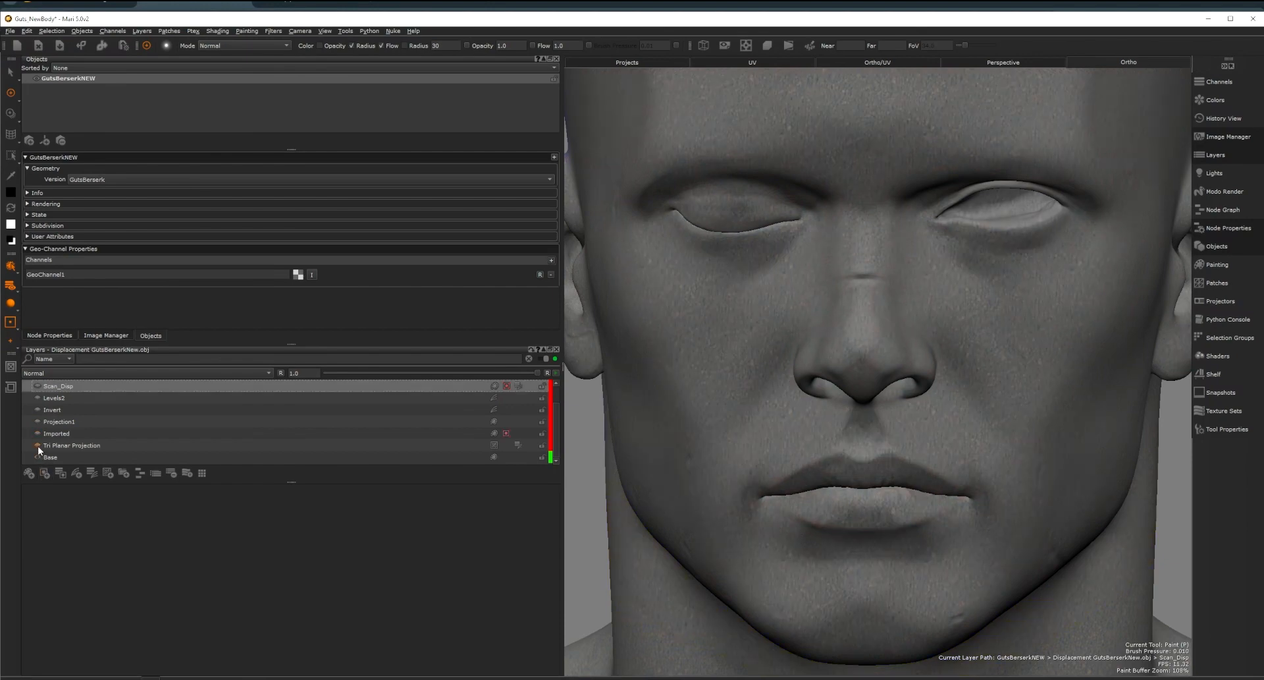
{"action": "left_click", "coordinate": [38, 445]}
{"action": "scroll", "coordinate": [70, 405], "scroll_direction": "up", "scroll_amount": 1}
{"action": "scroll", "coordinate": [70, 405], "scroll_direction": "down", "scroll_amount": 1}
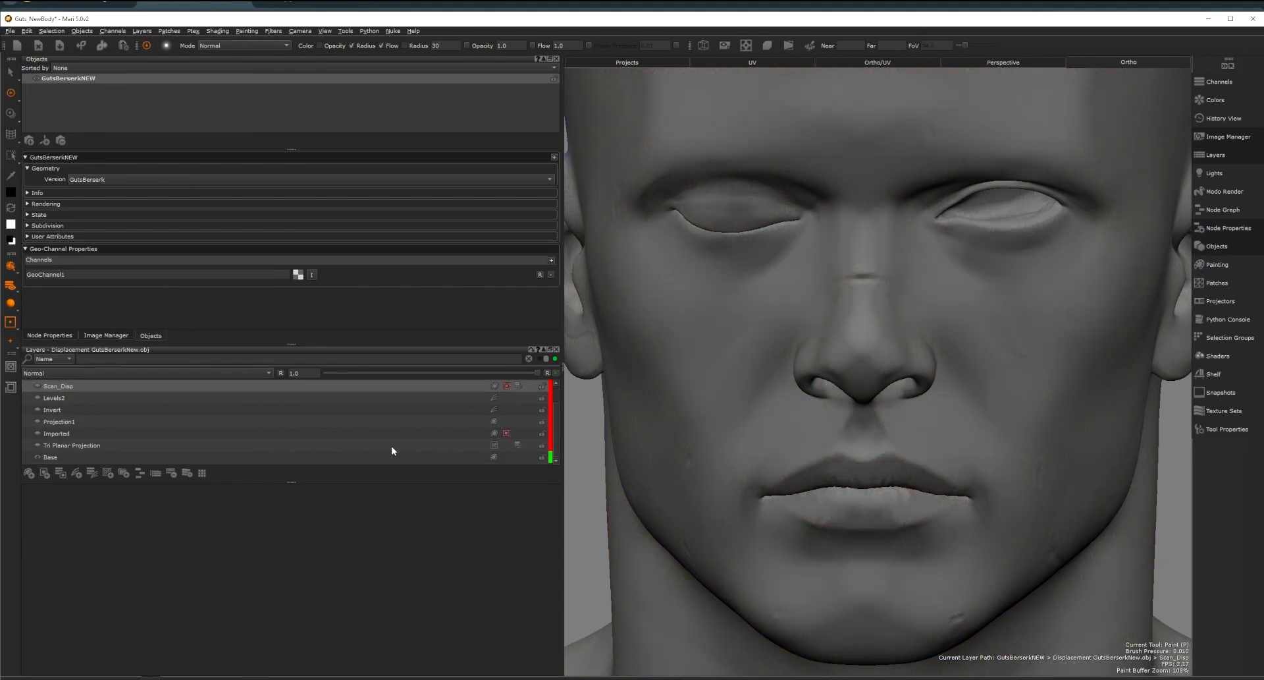
{"action": "right_click_drag", "start_coordinate": [942, 470], "coordinate": [830, 448], "text": "alt"}
{"action": "mouse_move", "coordinate": [822, 456]}
{"action": "left_mouse_down", "text": "alt"}
{"action": "mouse_move", "coordinate": [937, 457]}
{"action": "mouse_move", "coordinate": [840, 461]}
{"action": "left_mouse_up", "text": "alt"}
{"action": "middle_click_drag", "start_coordinate": [1014, 552], "coordinate": [966, 377], "text": "alt"}
{"action": "right_click_drag", "start_coordinate": [966, 378], "coordinate": [883, 378], "text": "alt"}
{"action": "left_click_drag", "start_coordinate": [883, 378], "coordinate": [841, 398], "text": "alt"}
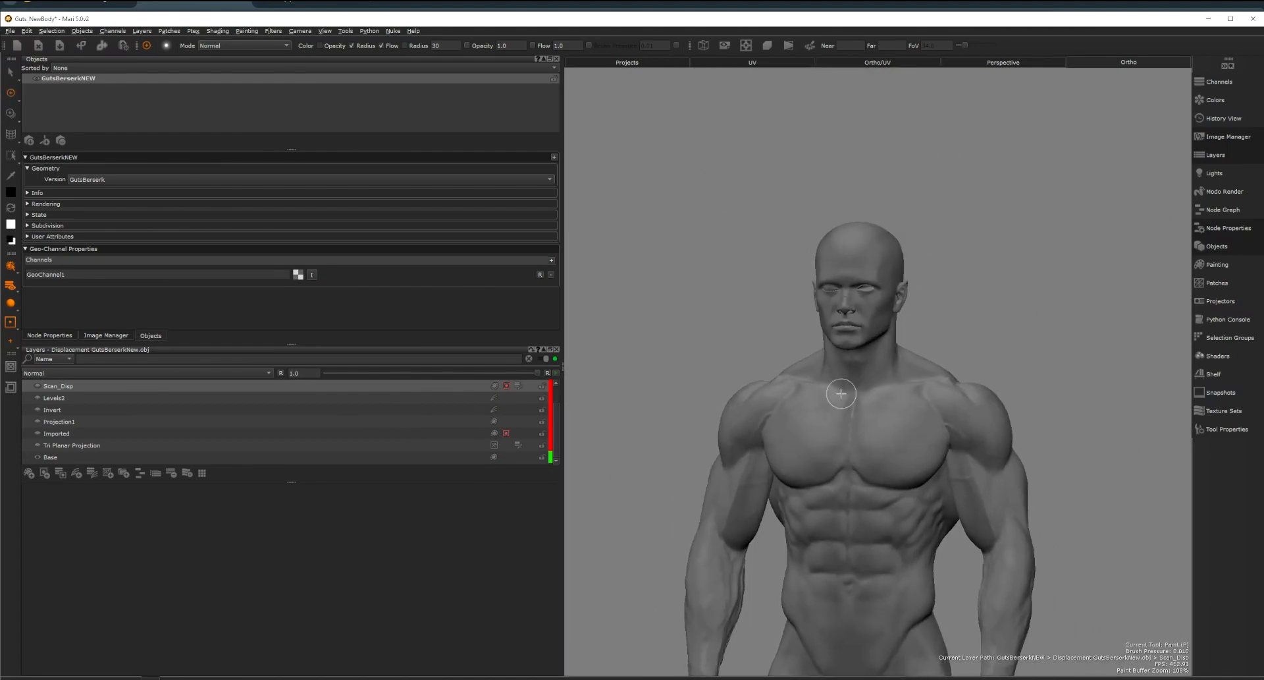
- Select the Base layer and review the Scalar Data setting of the Displacement GutsBerserkNew.obj channel
{"action": "right_click_drag", "start_coordinate": [841, 398], "coordinate": [942, 406], "text": "alt"}
{"action": "left_click_drag", "start_coordinate": [942, 406], "coordinate": [872, 428], "text": "alt"}
{"action": "left_click", "coordinate": [77, 457]}
{"action": "middle_click_drag", "start_coordinate": [871, 429], "coordinate": [865, 538], "text": "alt"}
{"action": "right_click_drag", "start_coordinate": [865, 538], "coordinate": [849, 364], "text": "alt"}
{"action": "left_click", "coordinate": [1209, 83]}
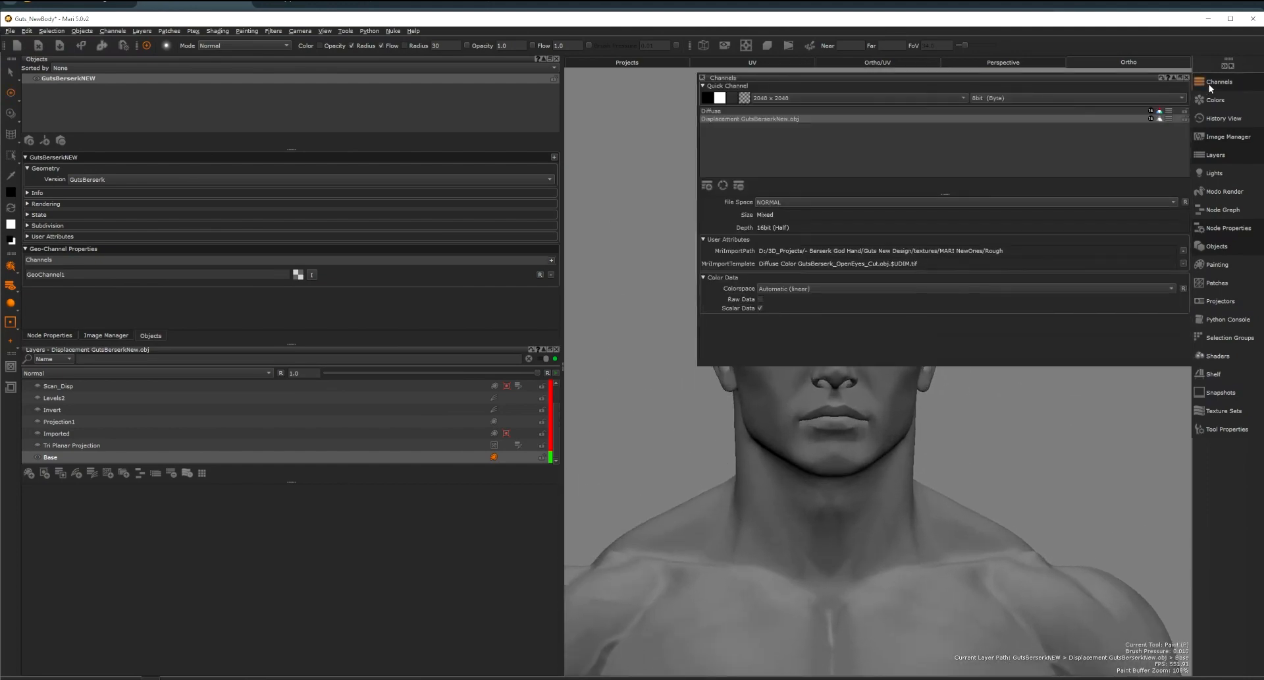
{"action": "left_click", "coordinate": [1209, 85]}
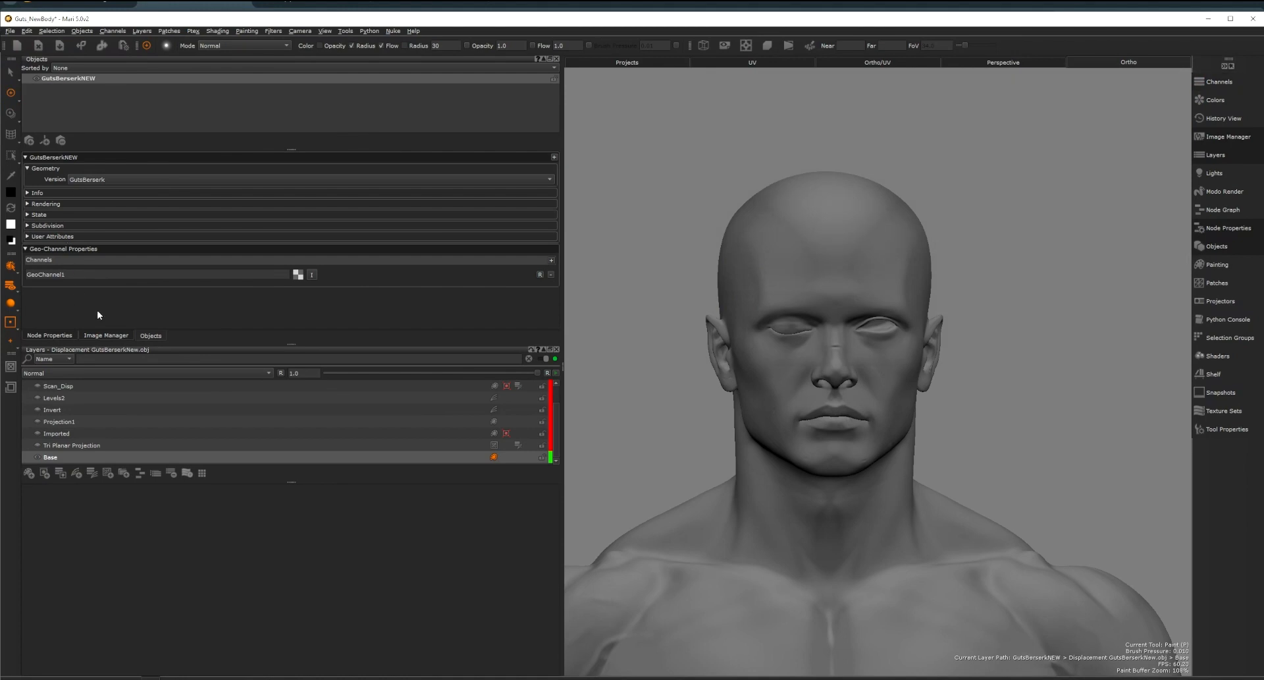
{"action": "left_click", "coordinate": [1226, 84]}
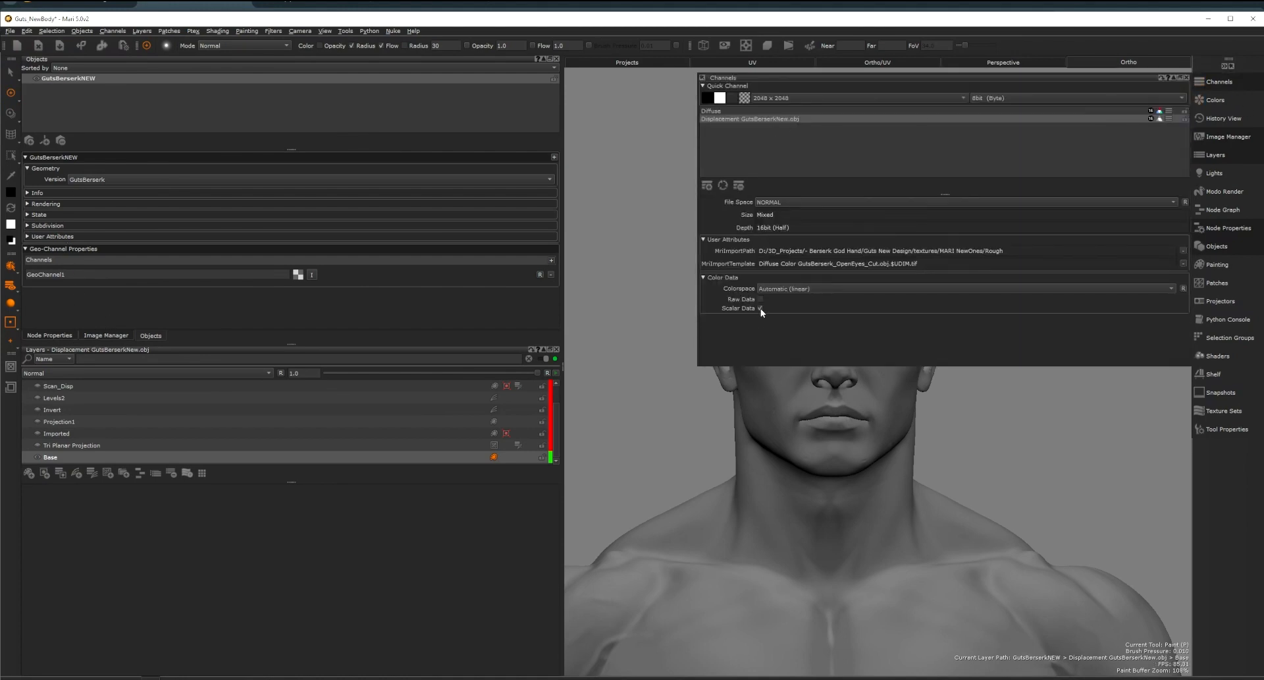
{"action": "mouse_move", "coordinate": [760, 308]}
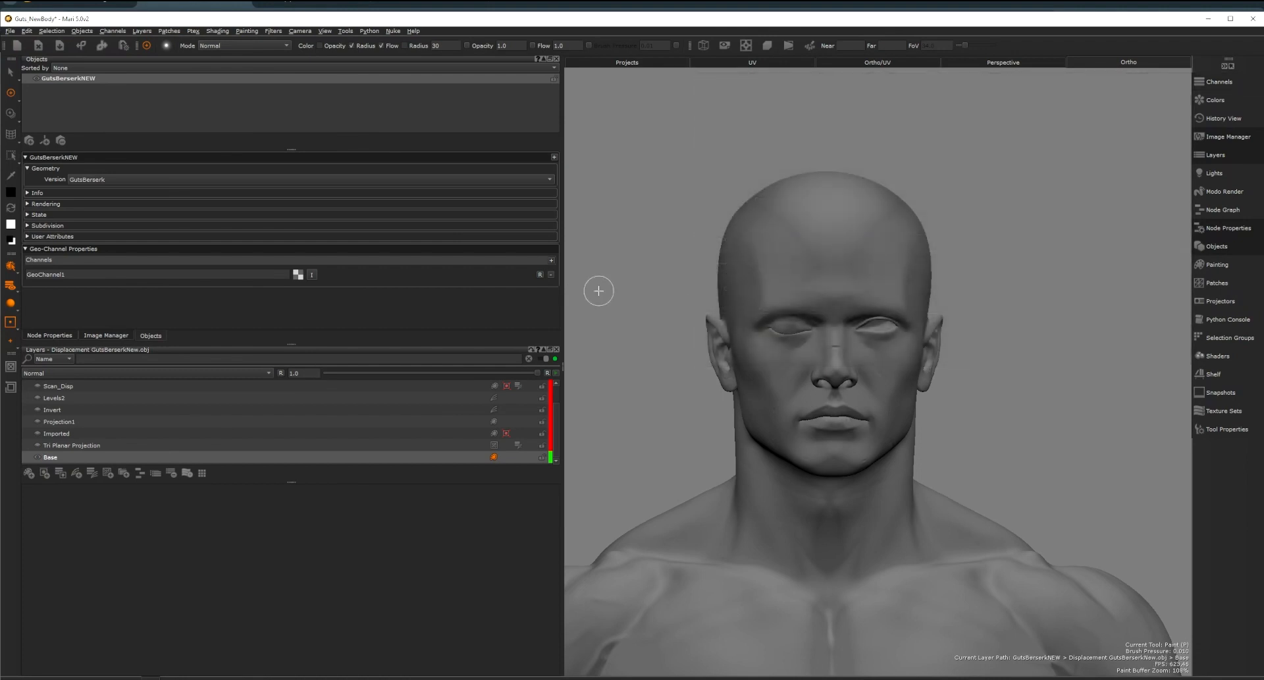
- Examine the Base layer on the face, neck and upper body of GutsBerserkNEW
{"action": "left_click_drag", "start_coordinate": [832, 326], "coordinate": [801, 332], "text": "alt"}
{"action": "scroll", "coordinate": [856, 329], "scroll_direction": "up", "scroll_amount": 5}
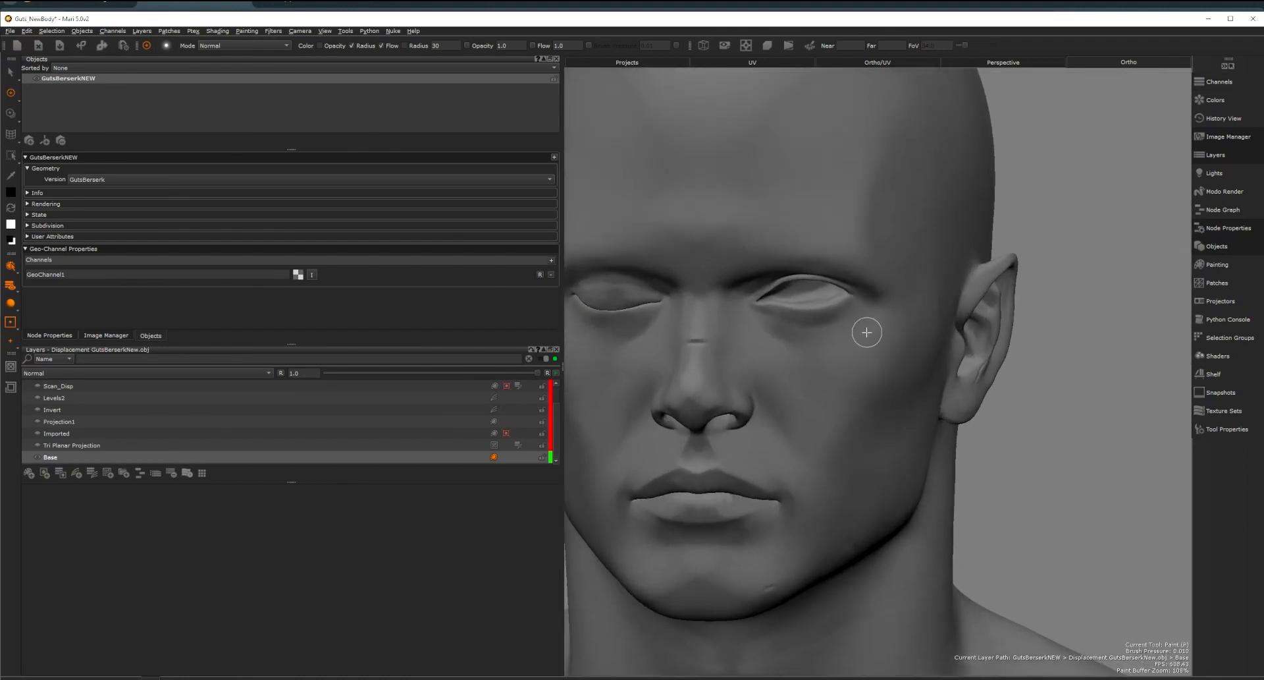
{"action": "key", "text": "a"}
{"action": "right_click_drag", "start_coordinate": [881, 210], "coordinate": [965, 177], "text": "alt"}
{"action": "middle_click_drag", "start_coordinate": [965, 177], "coordinate": [963, 409], "text": "alt"}
{"action": "middle_click_drag", "start_coordinate": [922, 202], "coordinate": [918, 488], "text": "alt"}
{"action": "right_click_drag", "start_coordinate": [824, 369], "coordinate": [974, 375], "text": "alt"}
{"action": "middle_click_drag", "start_coordinate": [906, 378], "coordinate": [1083, 256], "text": "alt"}
{"action": "right_click_drag", "start_coordinate": [1030, 294], "coordinate": [926, 304], "text": "alt"}
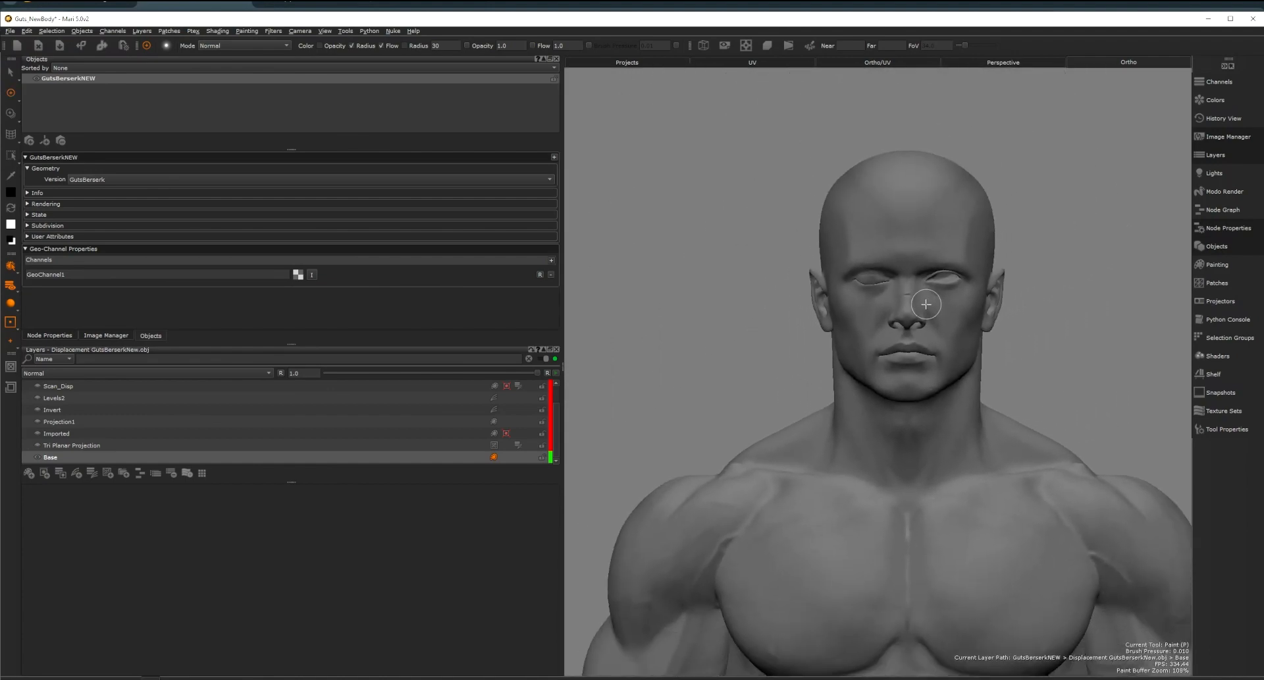
{"action": "mouse_move", "coordinate": [927, 305]}
{"action": "middle_mouse_down", "text": "alt"}
{"action": "mouse_move", "coordinate": [872, 265]}
{"action": "mouse_move", "coordinate": [947, 315]}
{"action": "middle_mouse_up", "text": "alt"}
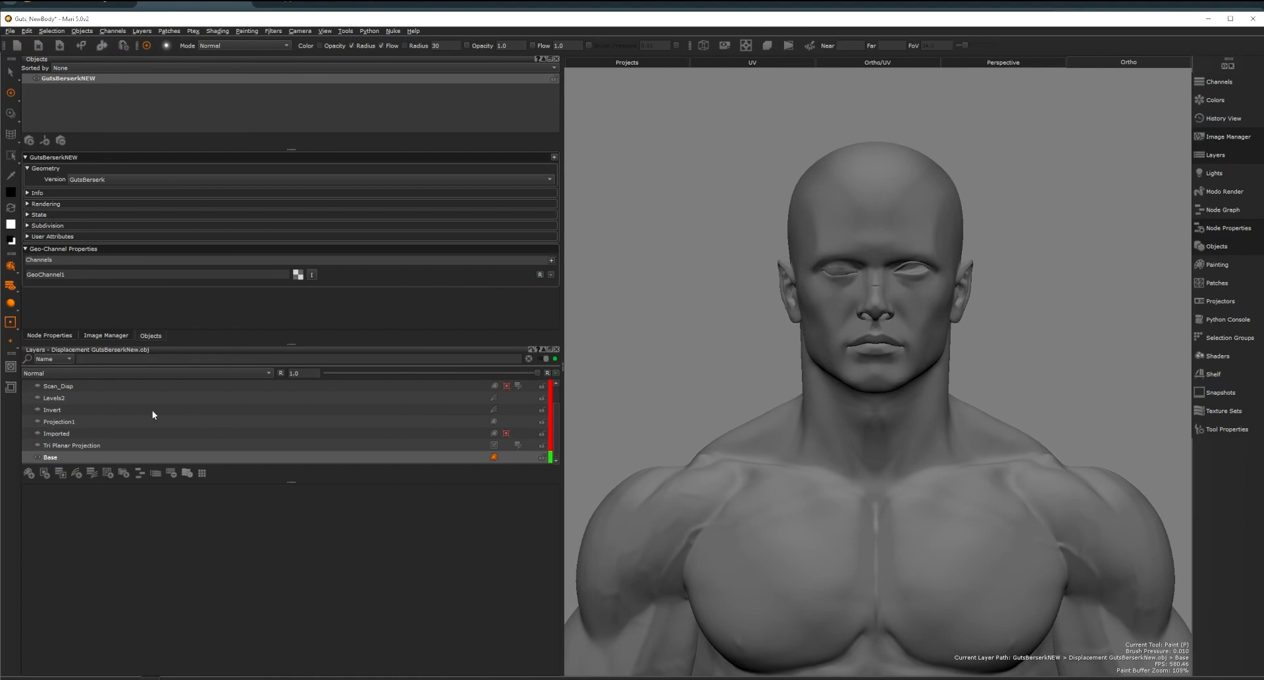
- Show the Tri Planar Projection layer and review its procedural type and the project's tileable skin images
{"action": "left_click", "coordinate": [74, 445]}
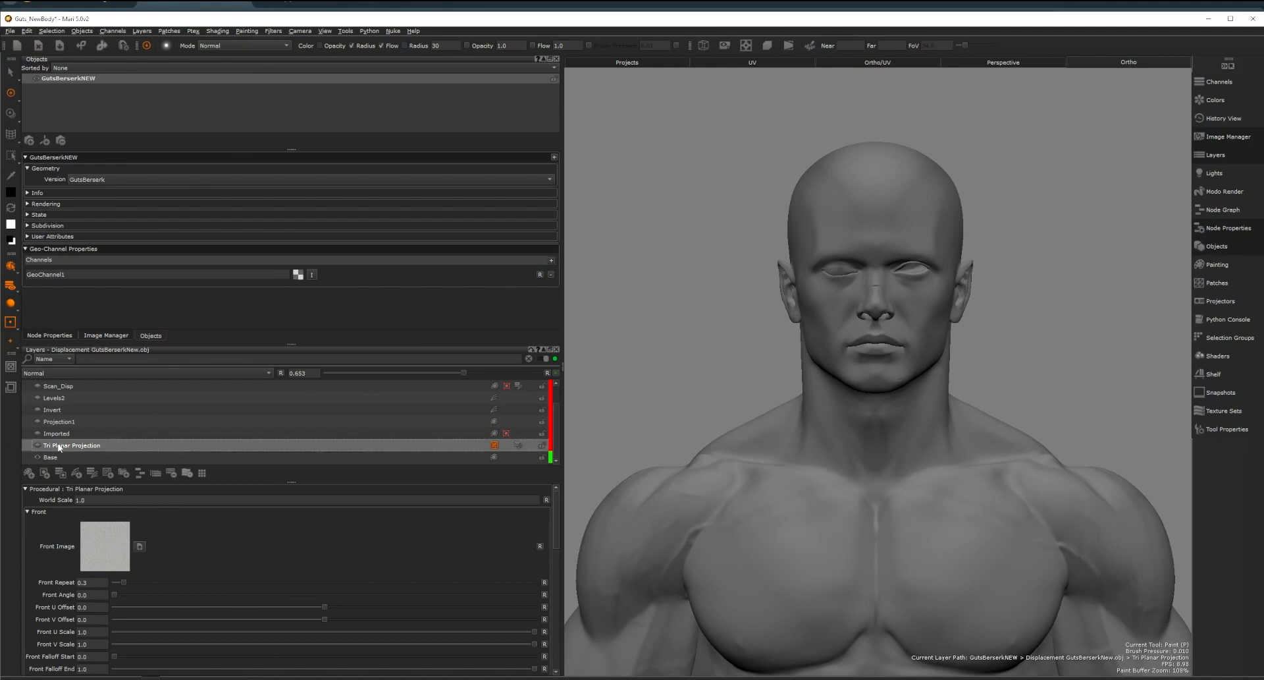
{"action": "left_click", "coordinate": [110, 475]}
{"action": "mouse_move", "coordinate": [129, 488]}
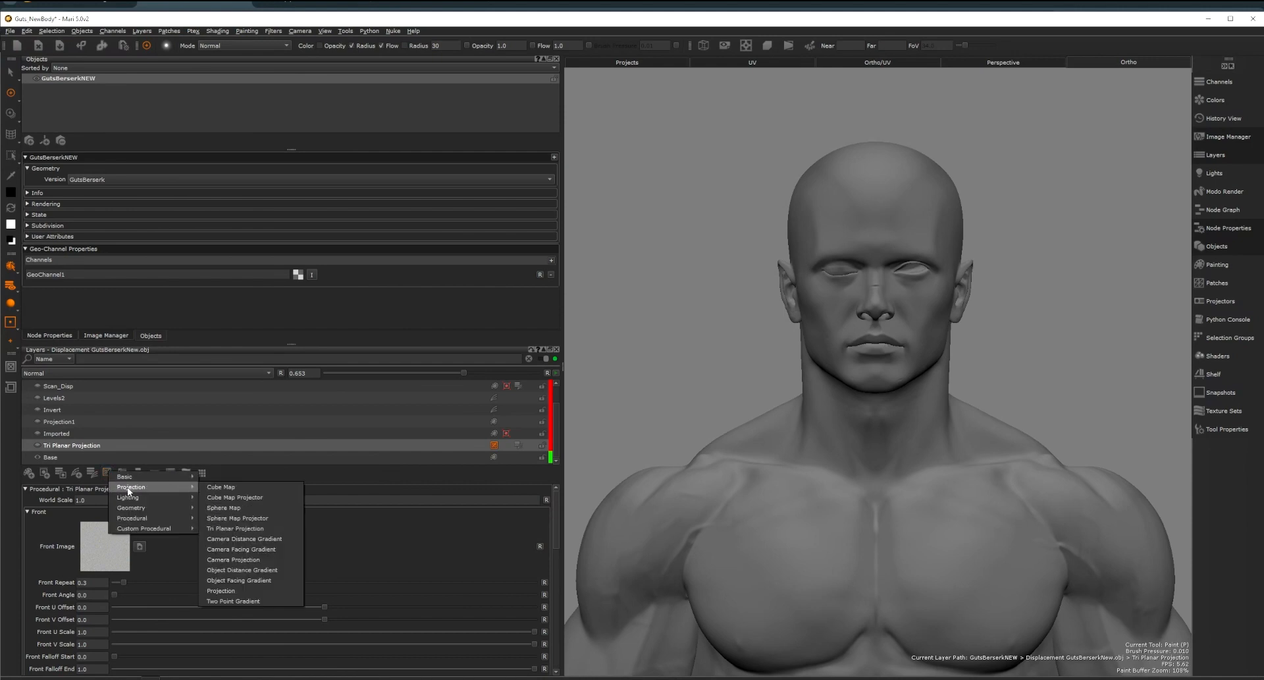
{"action": "left_click", "coordinate": [236, 531]}
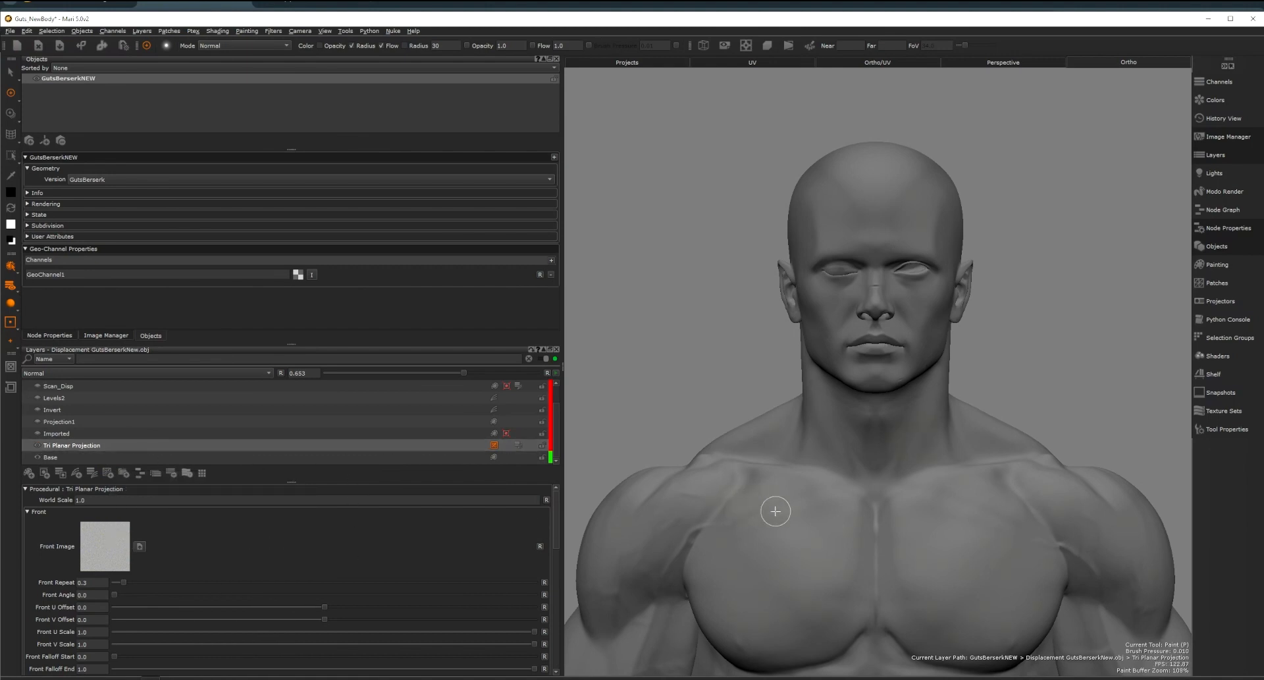
{"action": "left_click", "coordinate": [107, 335]}
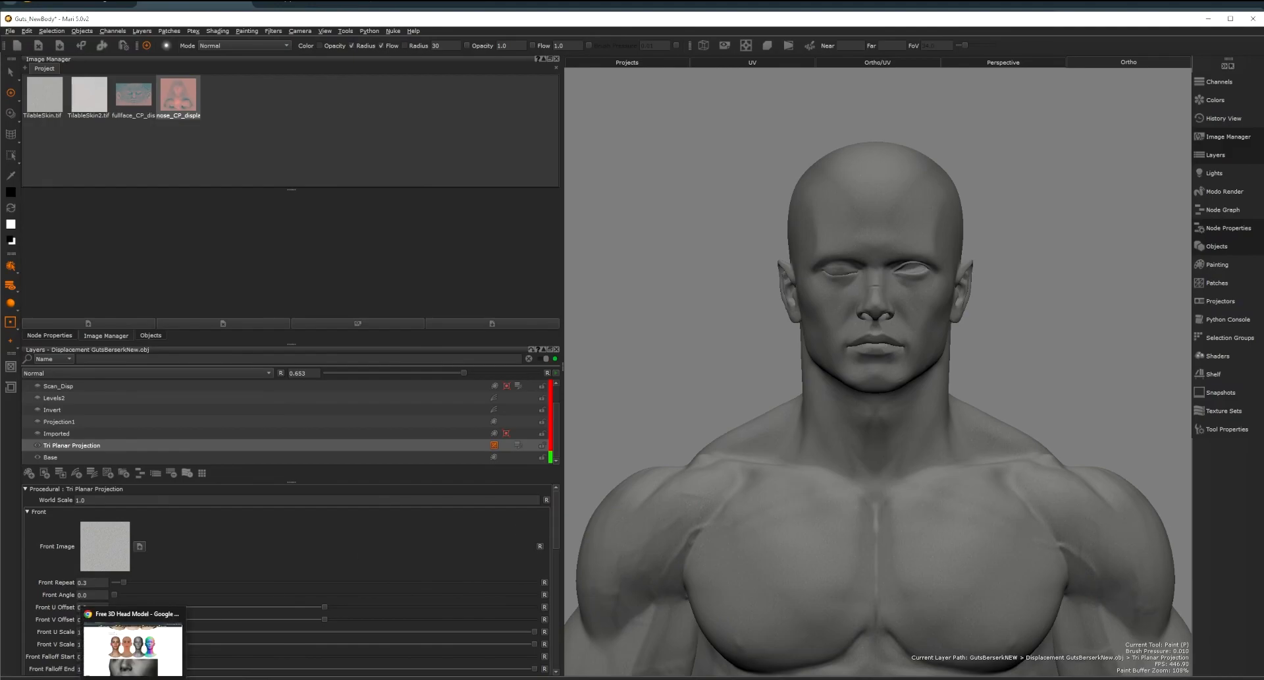
- Switch to Chrome, search the web for texturingxyz in a new tab and open the Texturing.xyz site
{"action": "left_click", "coordinate": [135, 678]}
{"action": "left_click", "coordinate": [496, 3]}
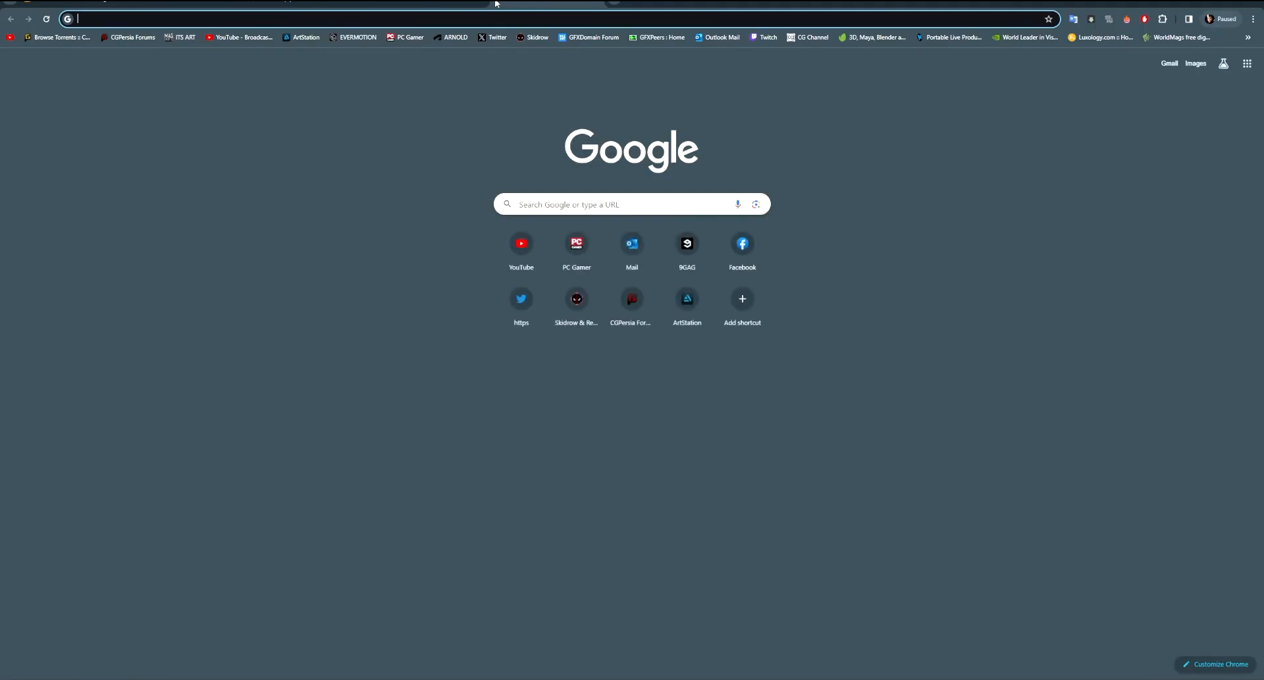
{"action": "type", "text": "texturingxy"}
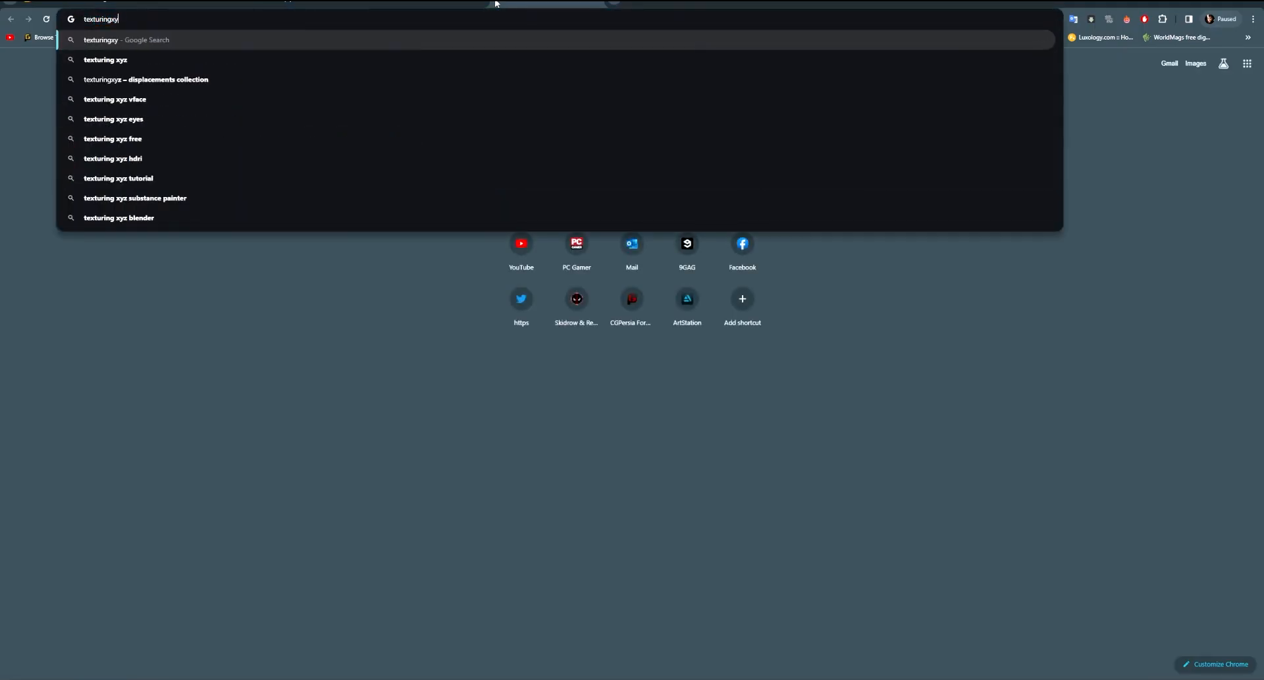
{"action": "key", "text": "Return"}
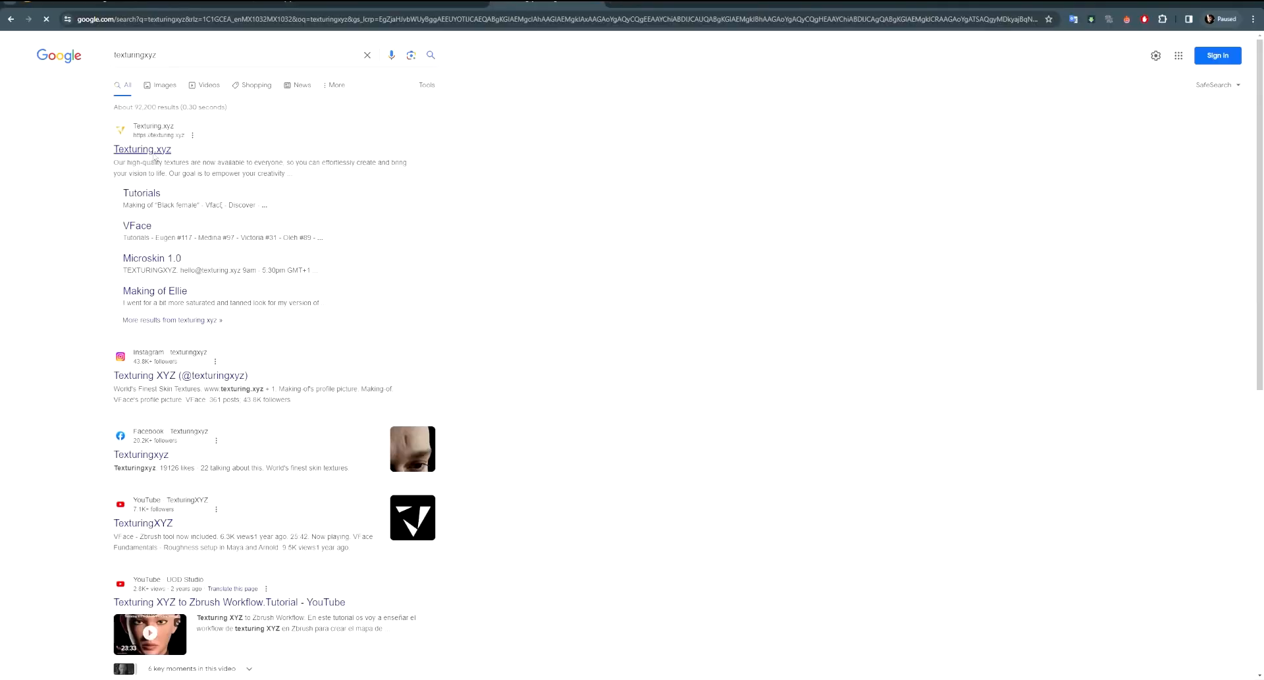
{"action": "left_click", "coordinate": [135, 148]}
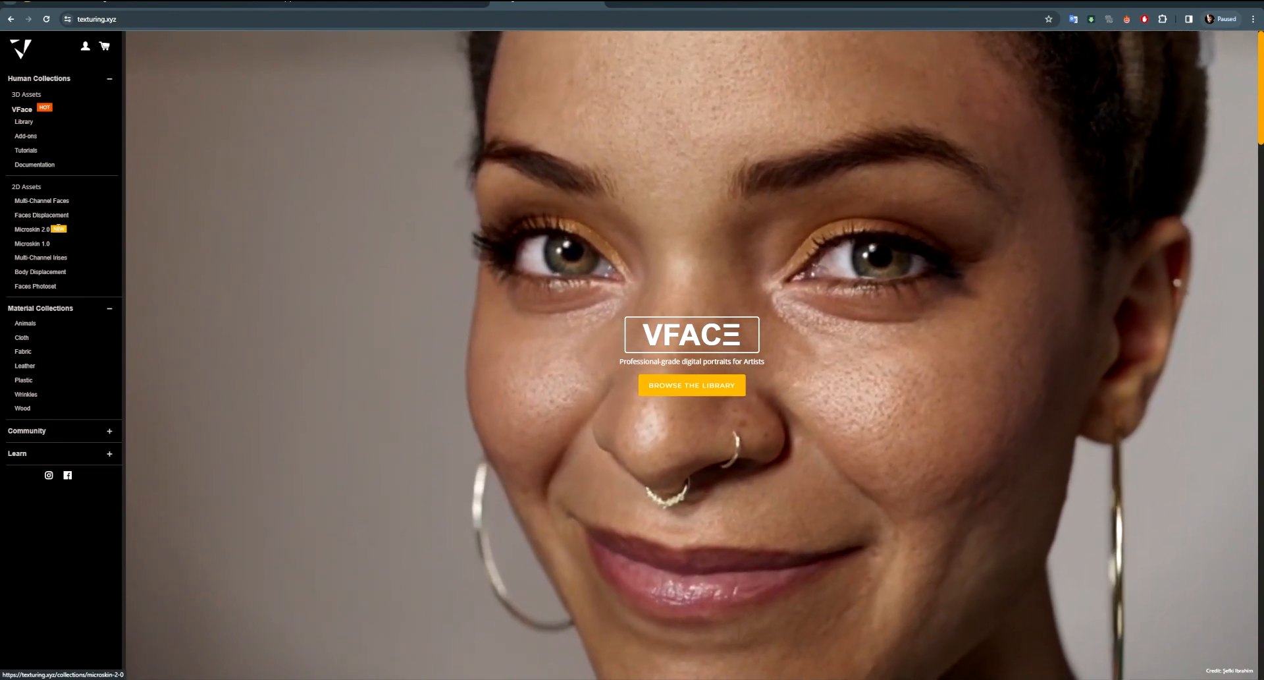
- Open Female Face 20s FullFace #01 from the Faces Displacement collection and review its specifications and previews
{"action": "left_click", "coordinate": [49, 216]}
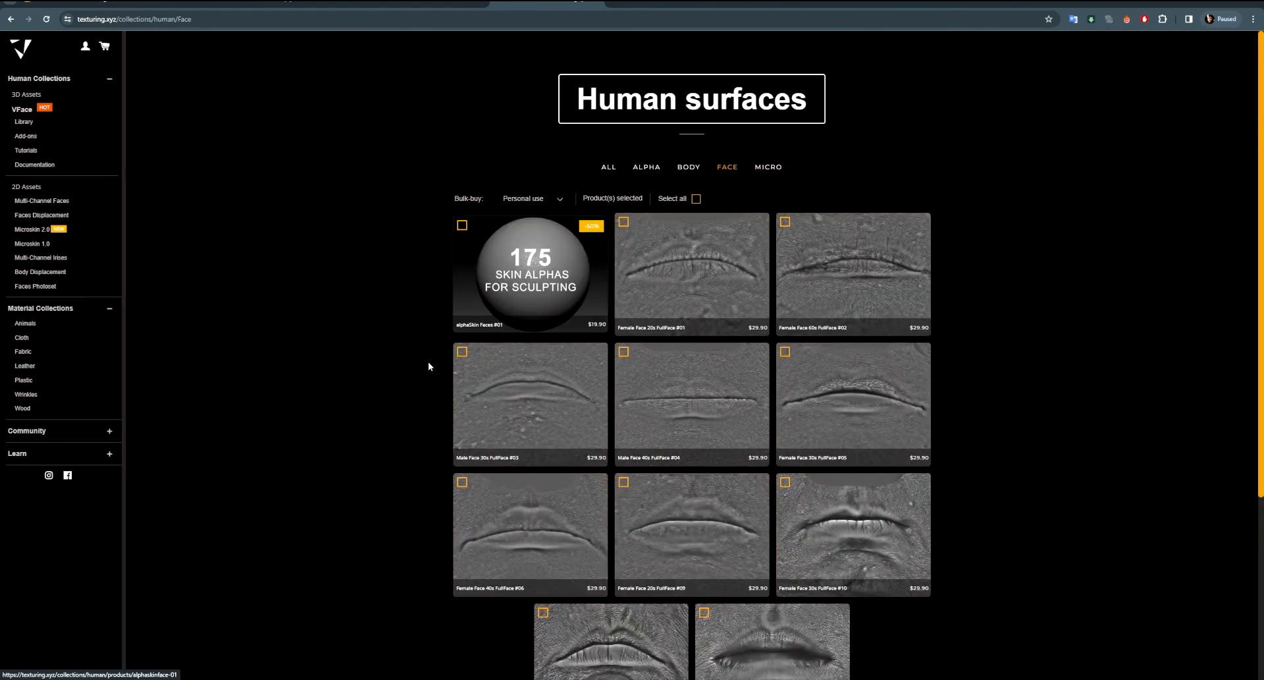
{"action": "left_click", "coordinate": [669, 308]}
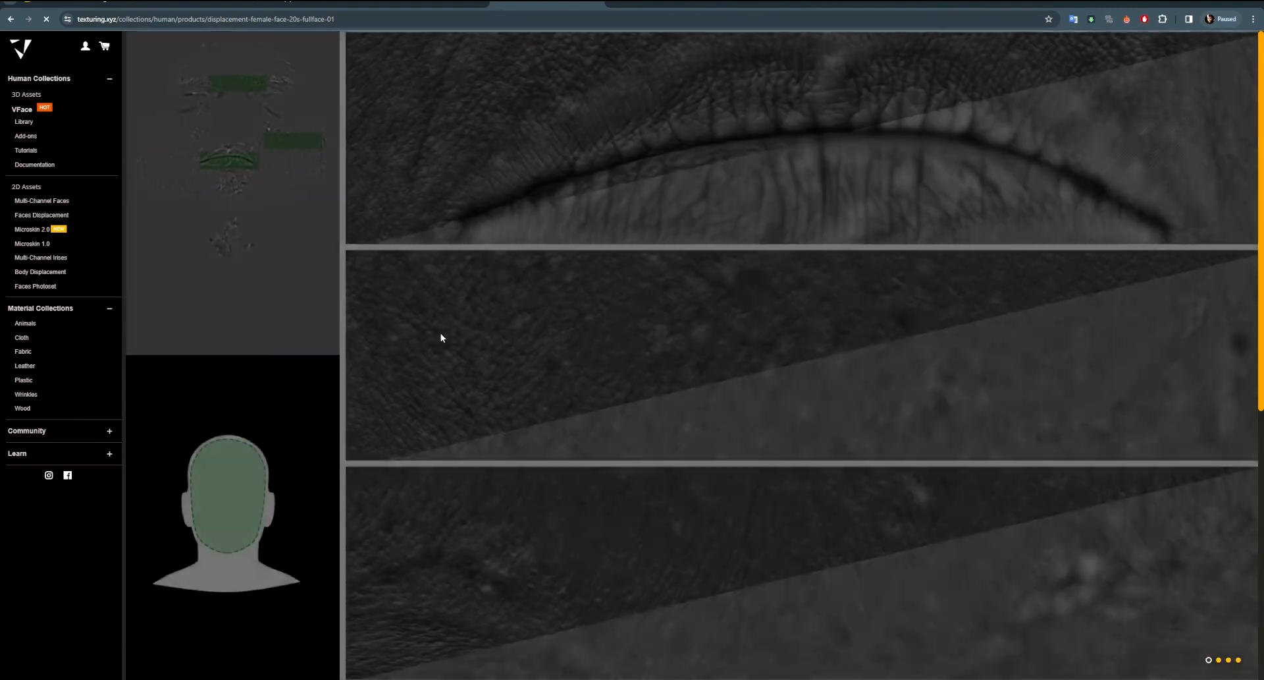
{"action": "scroll", "coordinate": [649, 158], "scroll_direction": "down", "scroll_amount": 7}
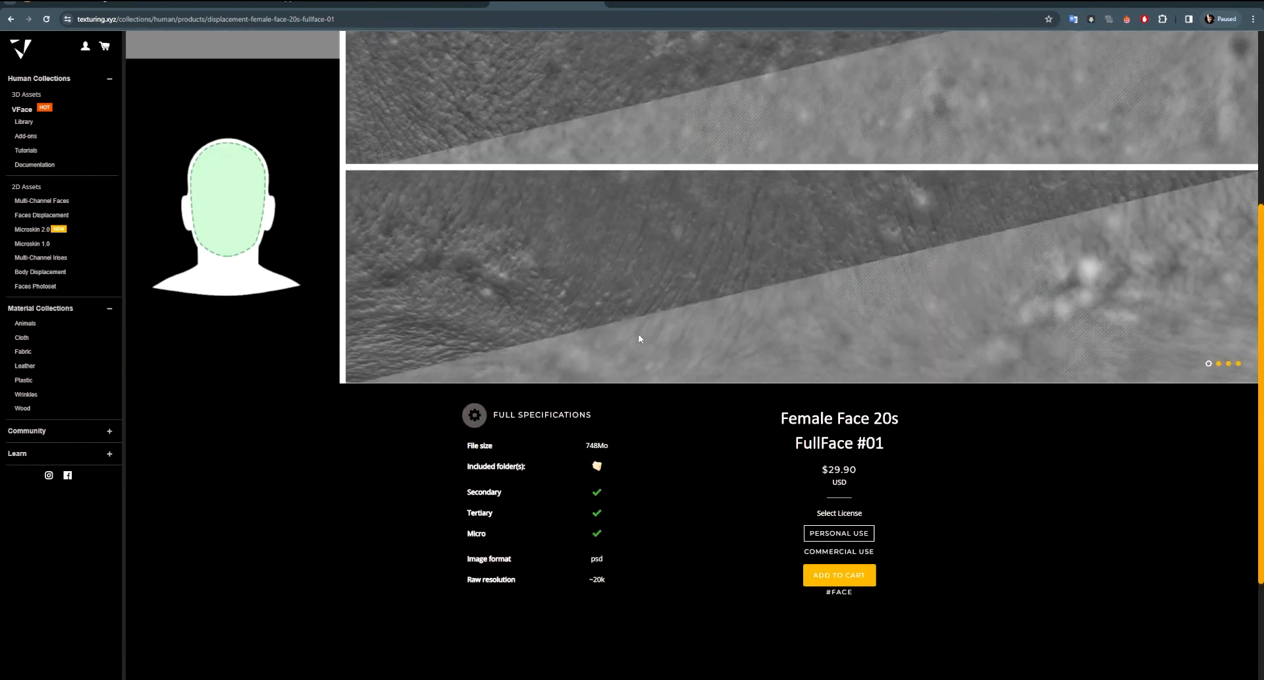
{"action": "scroll", "coordinate": [639, 333], "scroll_direction": "up", "scroll_amount": 8}
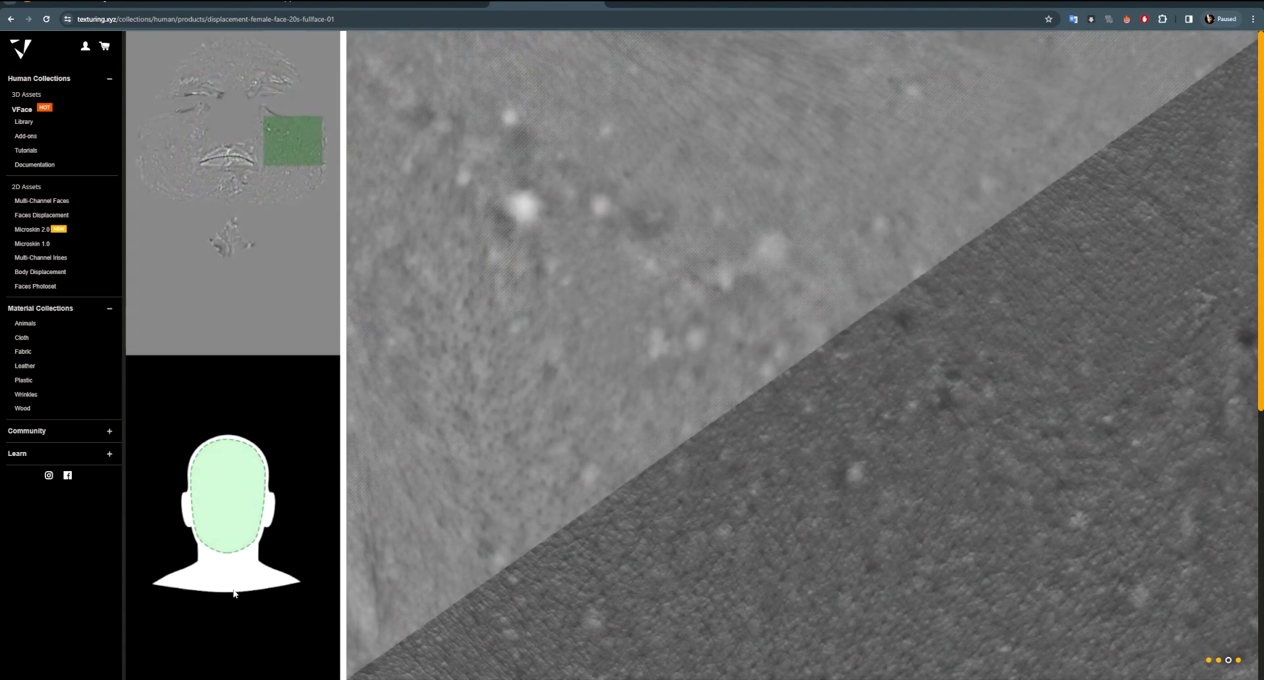
- Switch back to Mari and examine the Tri Planar Projection skin detail on the lower face, neck and shoulder
{"action": "mouse_move", "coordinate": [255, 678]}
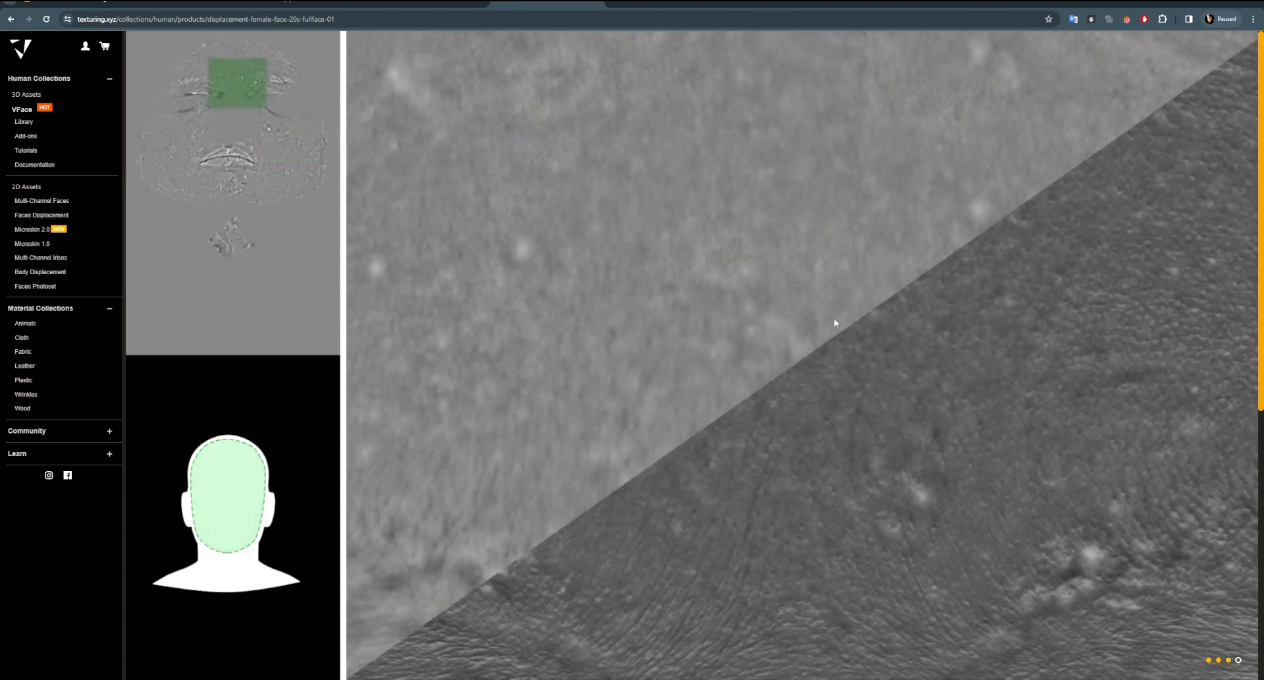
{"action": "left_click", "coordinate": [254, 649]}
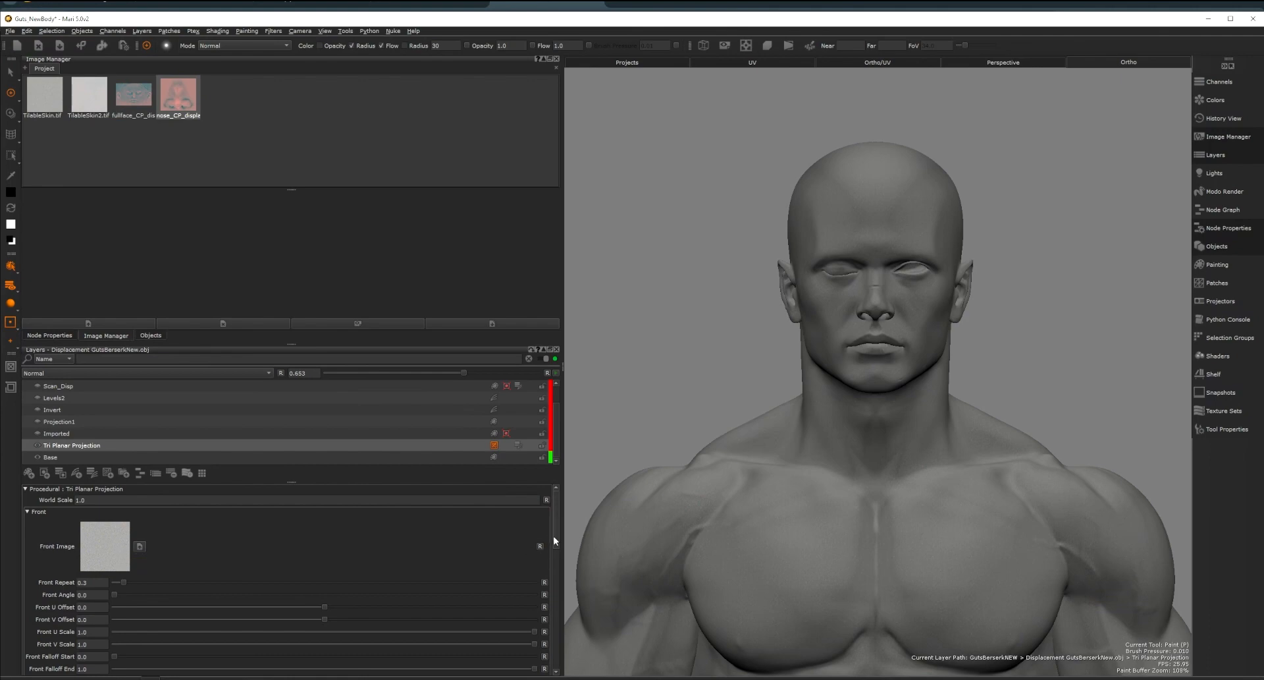
{"action": "right_click_drag", "start_coordinate": [831, 424], "coordinate": [968, 430], "text": "alt"}
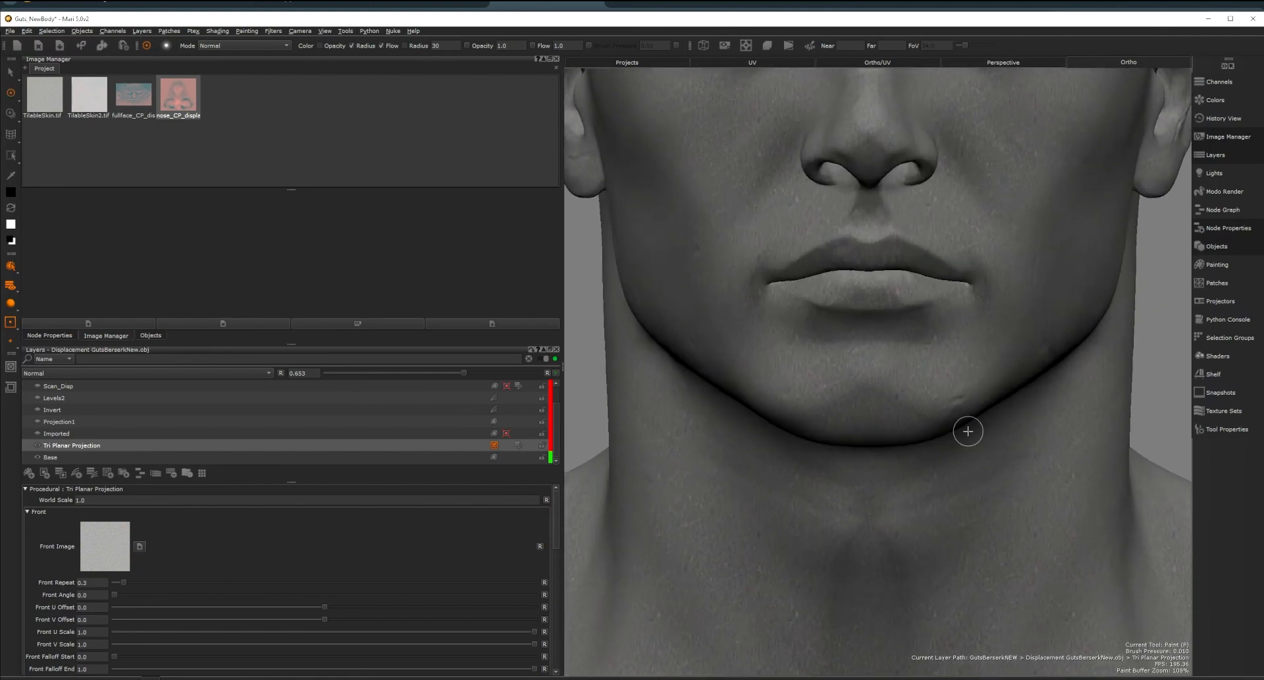
{"action": "middle_click_drag", "start_coordinate": [864, 405], "coordinate": [921, 279], "text": "alt"}
{"action": "left_click_drag", "start_coordinate": [744, 421], "coordinate": [843, 432], "text": "alt"}
{"action": "middle_click_drag", "start_coordinate": [836, 401], "coordinate": [744, 263], "text": "alt"}
{"action": "right_click_drag", "start_coordinate": [817, 368], "coordinate": [841, 358], "text": "alt"}
{"action": "left_click_drag", "start_coordinate": [841, 437], "coordinate": [711, 438], "text": "alt"}
{"action": "left_click_drag", "start_coordinate": [889, 395], "coordinate": [736, 390], "text": "alt"}
{"action": "right_click_drag", "start_coordinate": [757, 393], "coordinate": [941, 403], "text": "alt"}
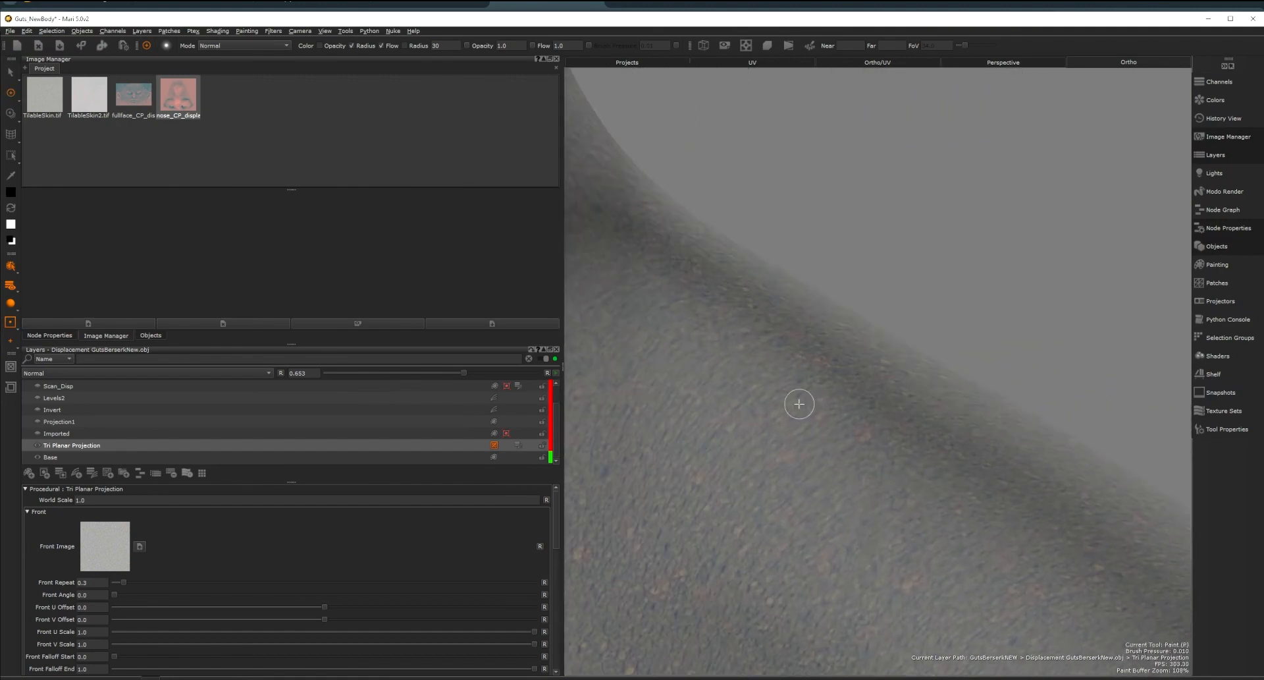
- Examine the tiled skin detail on the head from a three-quarter angle and from the front
{"action": "left_click_drag", "start_coordinate": [800, 403], "coordinate": [962, 375], "text": "alt"}
{"action": "right_click_drag", "start_coordinate": [962, 375], "coordinate": [847, 349], "text": "alt"}
{"action": "middle_click_drag", "start_coordinate": [731, 171], "coordinate": [937, 447], "text": "alt"}
{"action": "right_click_drag", "start_coordinate": [925, 400], "coordinate": [909, 392], "text": "alt"}
{"action": "mouse_move", "coordinate": [968, 395]}
{"action": "left_mouse_down", "text": "alt"}
{"action": "mouse_move", "coordinate": [889, 384]}
{"action": "mouse_move", "coordinate": [833, 355]}
{"action": "left_mouse_up", "text": "alt"}
{"action": "middle_click_drag", "start_coordinate": [833, 356], "coordinate": [872, 435], "text": "alt"}
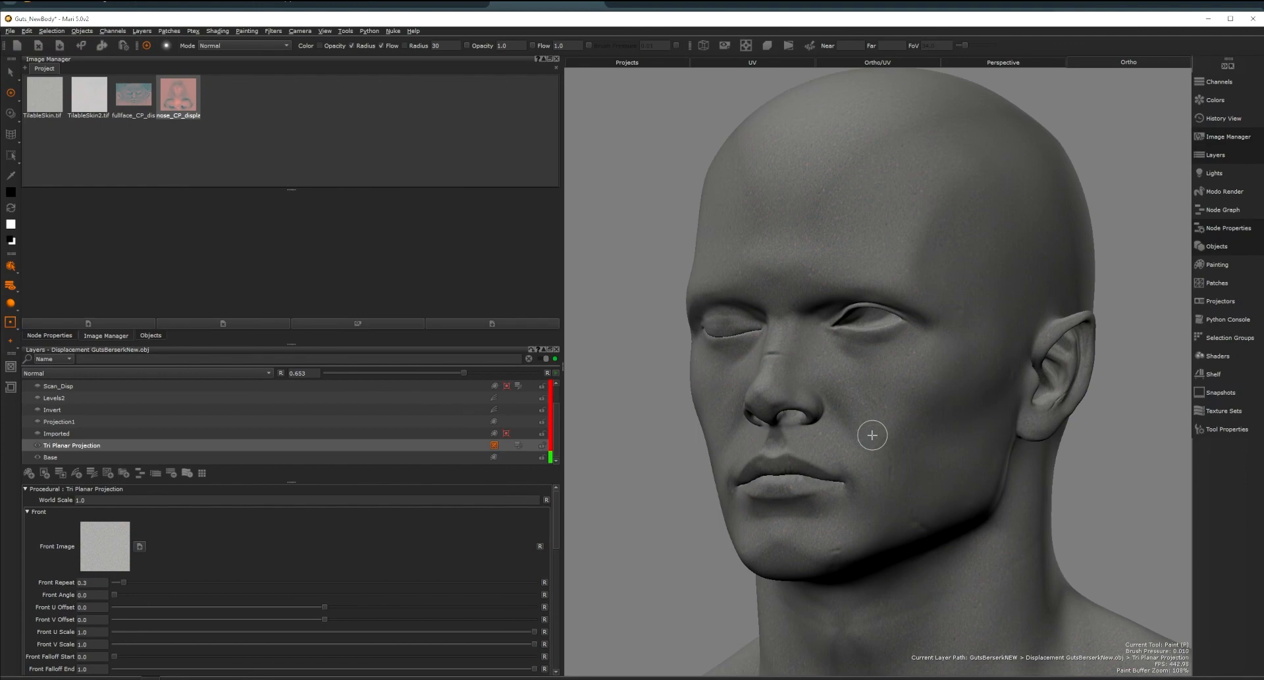
{"action": "right_click_drag", "start_coordinate": [847, 407], "coordinate": [926, 397], "text": "alt"}
{"action": "mouse_move", "coordinate": [926, 397]}
{"action": "left_mouse_down", "text": "alt"}
{"action": "mouse_move", "coordinate": [850, 398]}
{"action": "mouse_move", "coordinate": [889, 350]}
{"action": "mouse_move", "coordinate": [850, 313]}
{"action": "mouse_move", "coordinate": [866, 353]}
{"action": "mouse_move", "coordinate": [1179, 284]}
{"action": "mouse_move", "coordinate": [908, 403]}
{"action": "left_mouse_up", "text": "alt"}
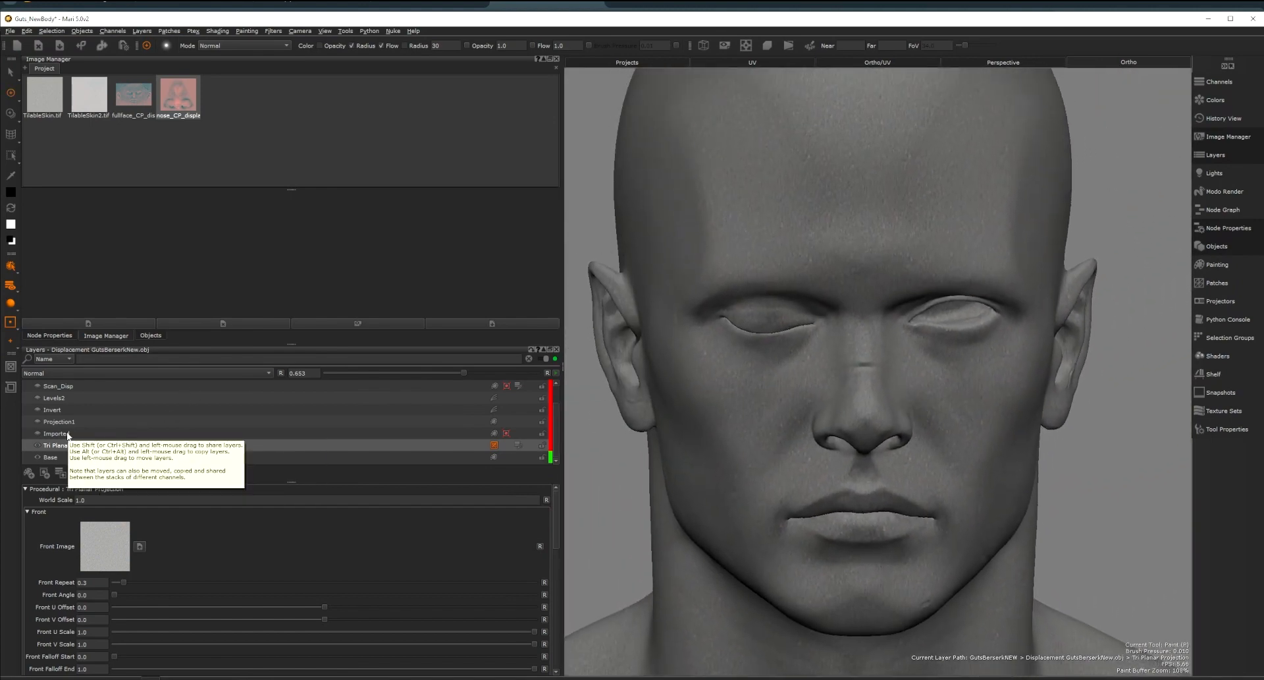
- Compare the face with the Imported layer shown and hidden, leaving the layer hidden
{"action": "left_click", "coordinate": [58, 433]}
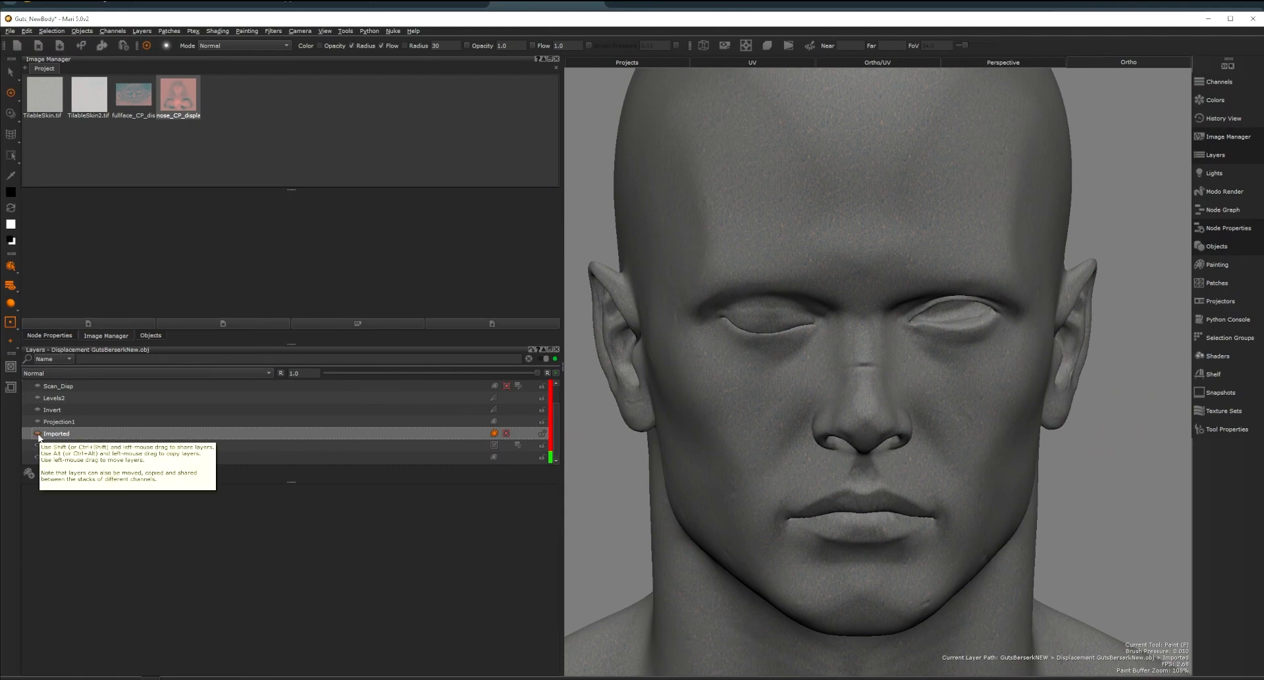
{"action": "left_click", "coordinate": [37, 433]}
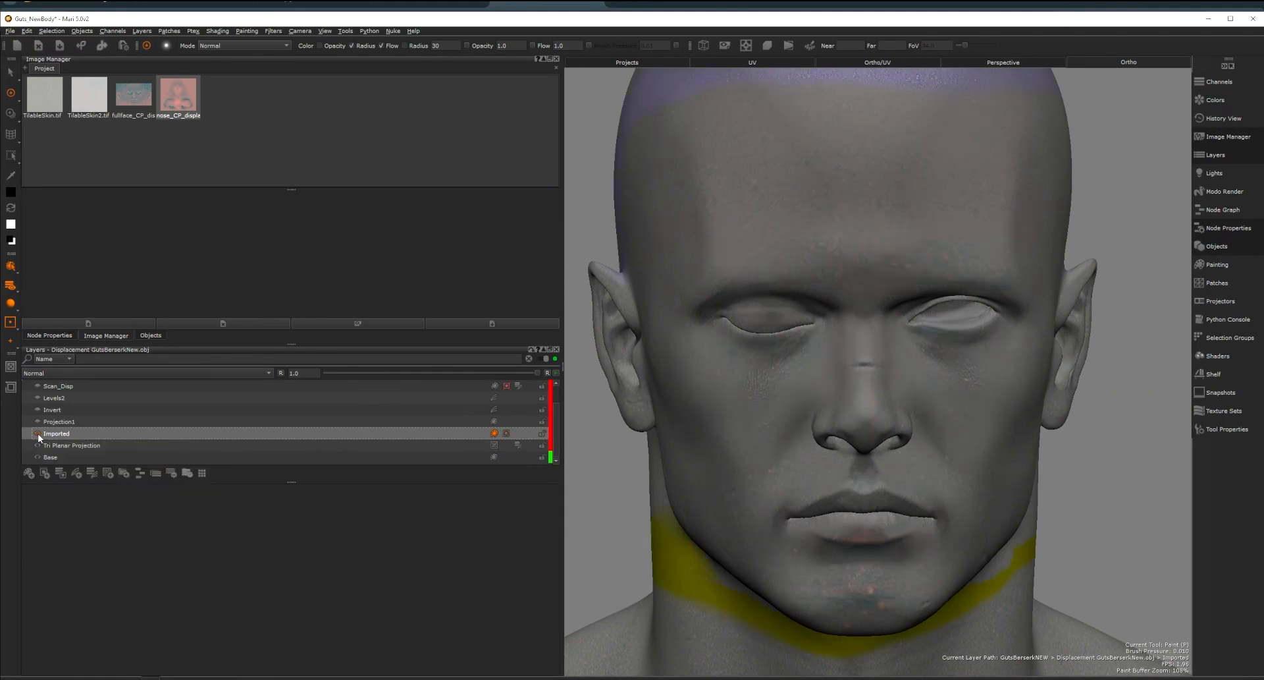
{"action": "left_click", "coordinate": [37, 433]}
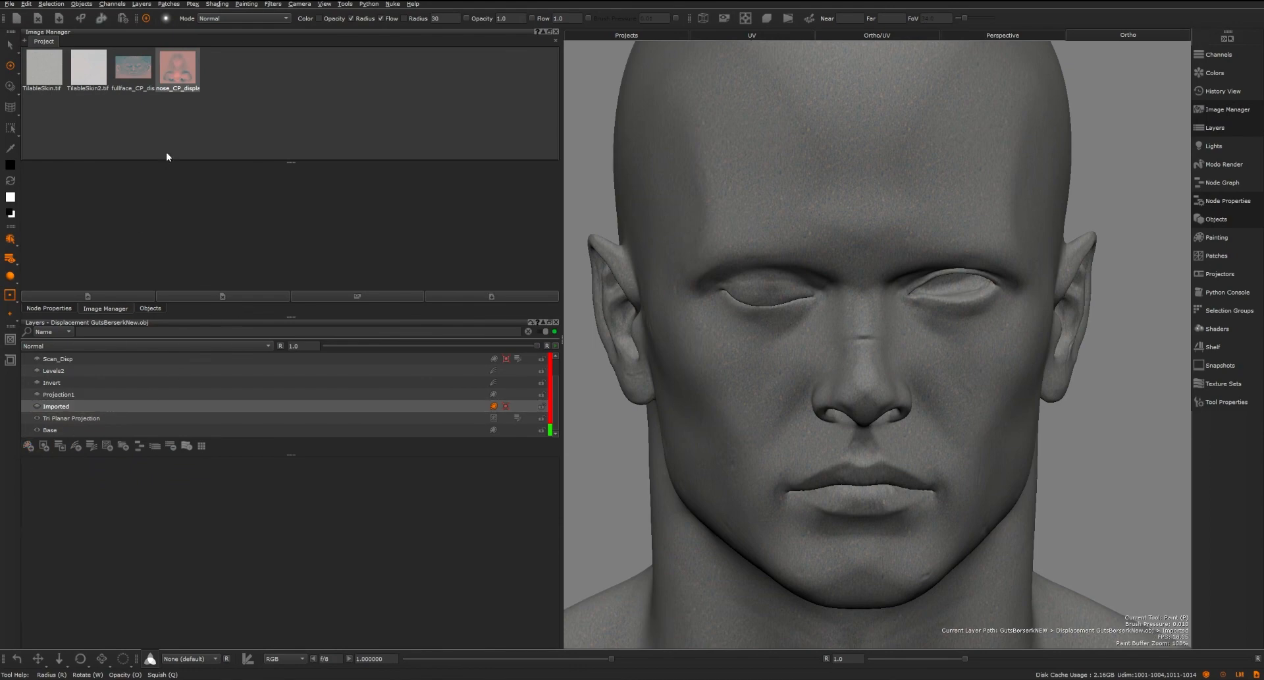
- Deselect the project image, revisit the Female Face 20s FullFace #01 previews in Chrome, and return to Mari
{"action": "left_click", "coordinate": [170, 135]}
{"action": "left_click", "coordinate": [162, 679]}
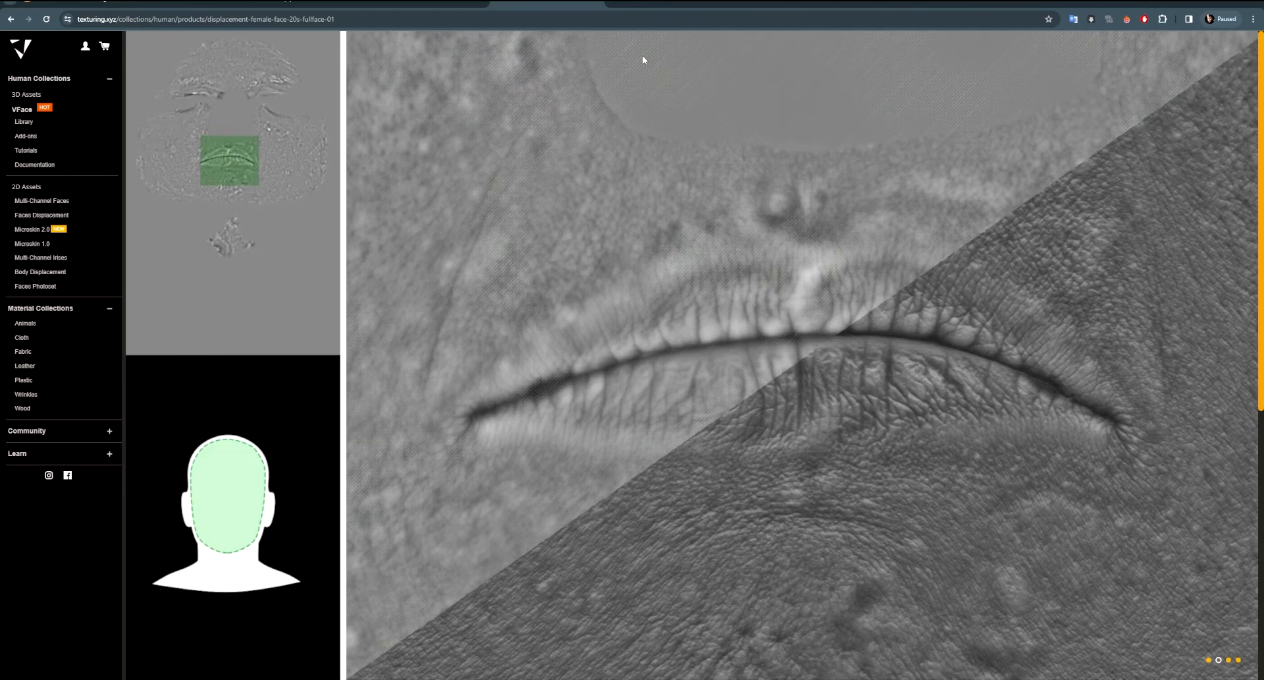
{"action": "left_click", "coordinate": [255, 677]}
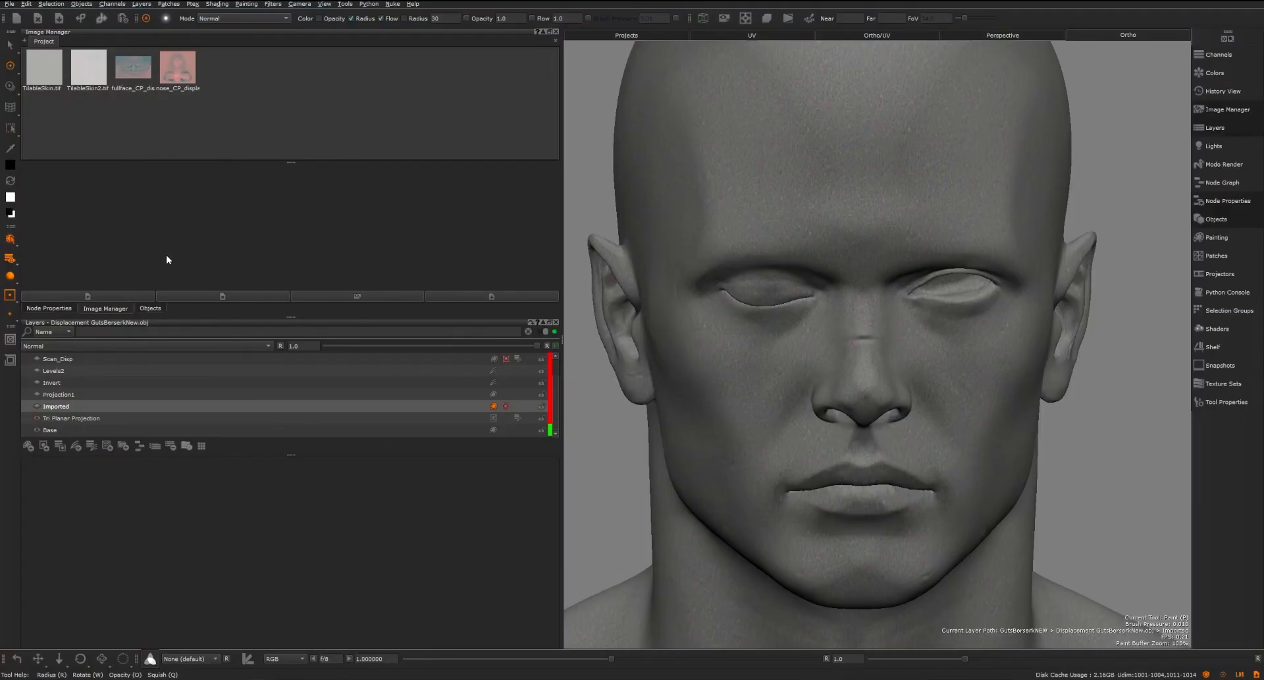
- Add a paint layer directly below the Imported layer and name it DispProjection
{"action": "left_click", "coordinate": [25, 446]}
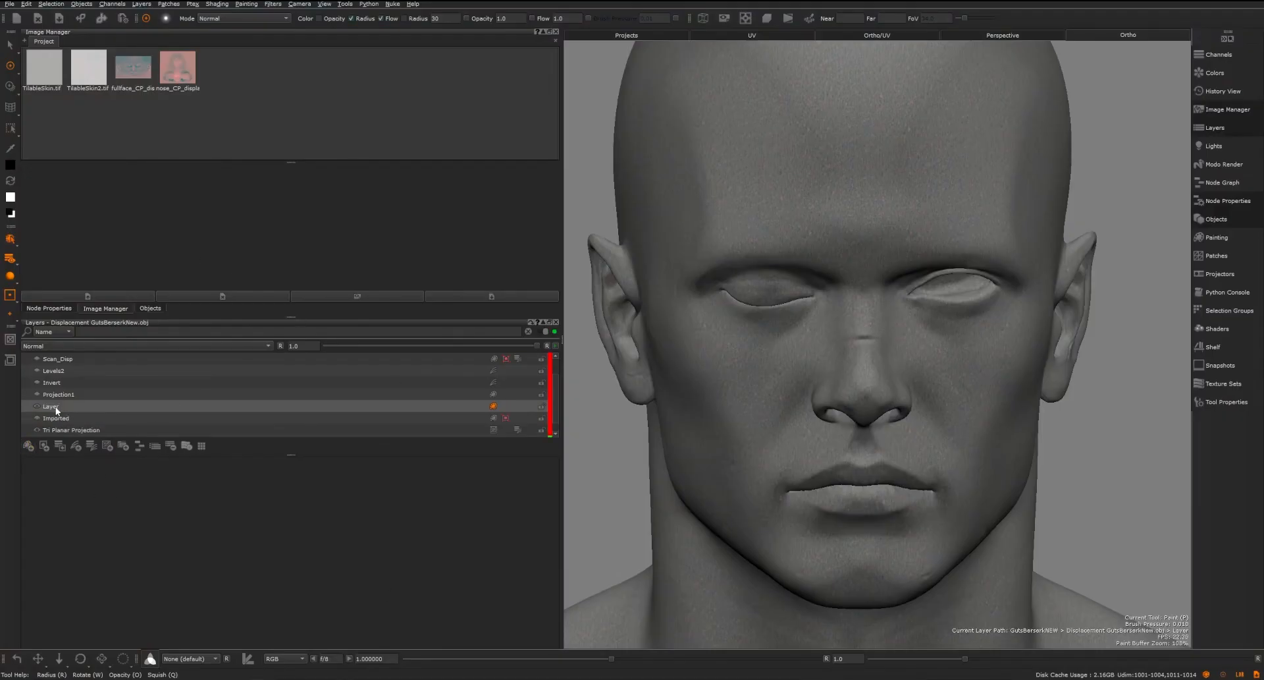
{"action": "left_click_drag", "start_coordinate": [56, 406], "coordinate": [59, 422]}
{"action": "double_click", "coordinate": [51, 419]}
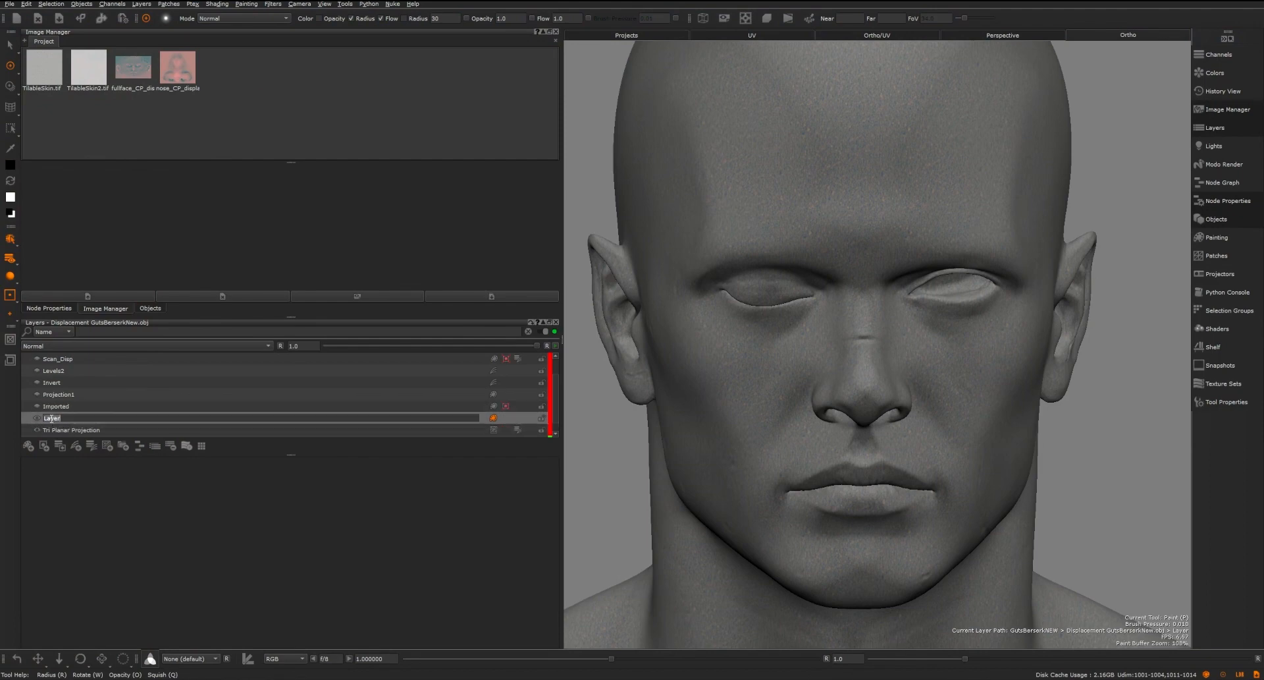
{"action": "type", "text": "DispProjection"}
{"action": "key", "text": "Return"}
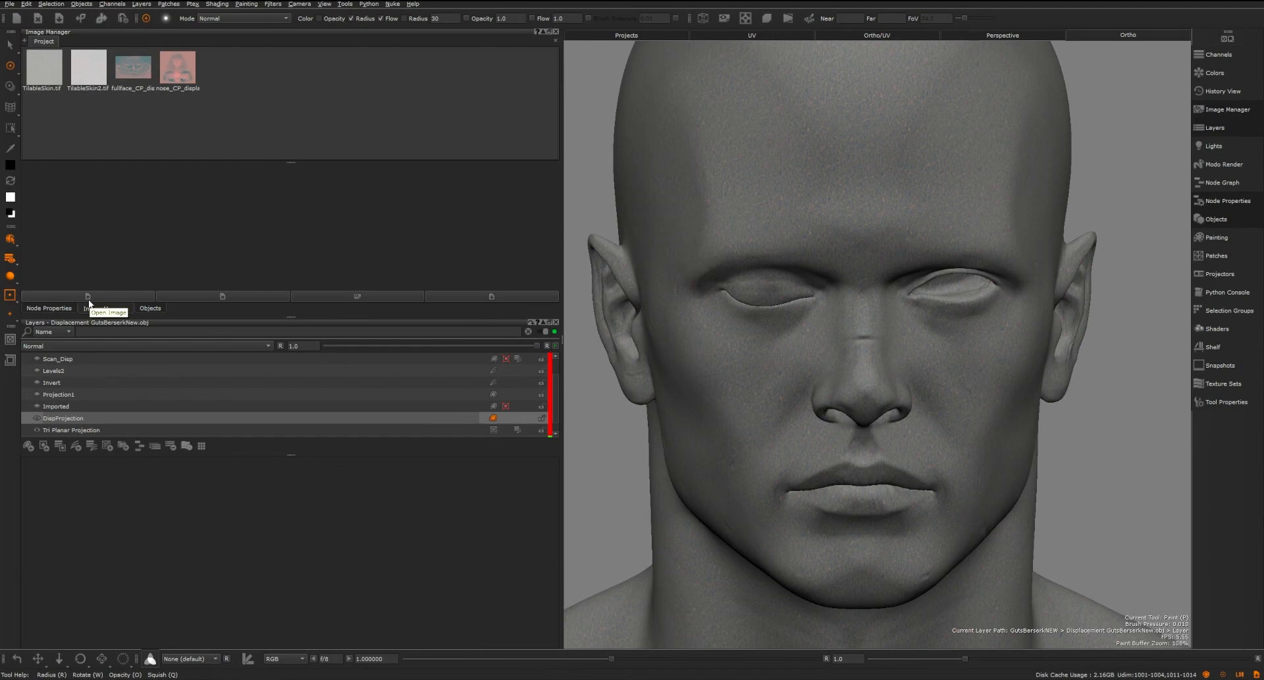
{"action": "right_click", "coordinate": [174, 126]}
{"action": "right_click", "coordinate": [137, 115]}
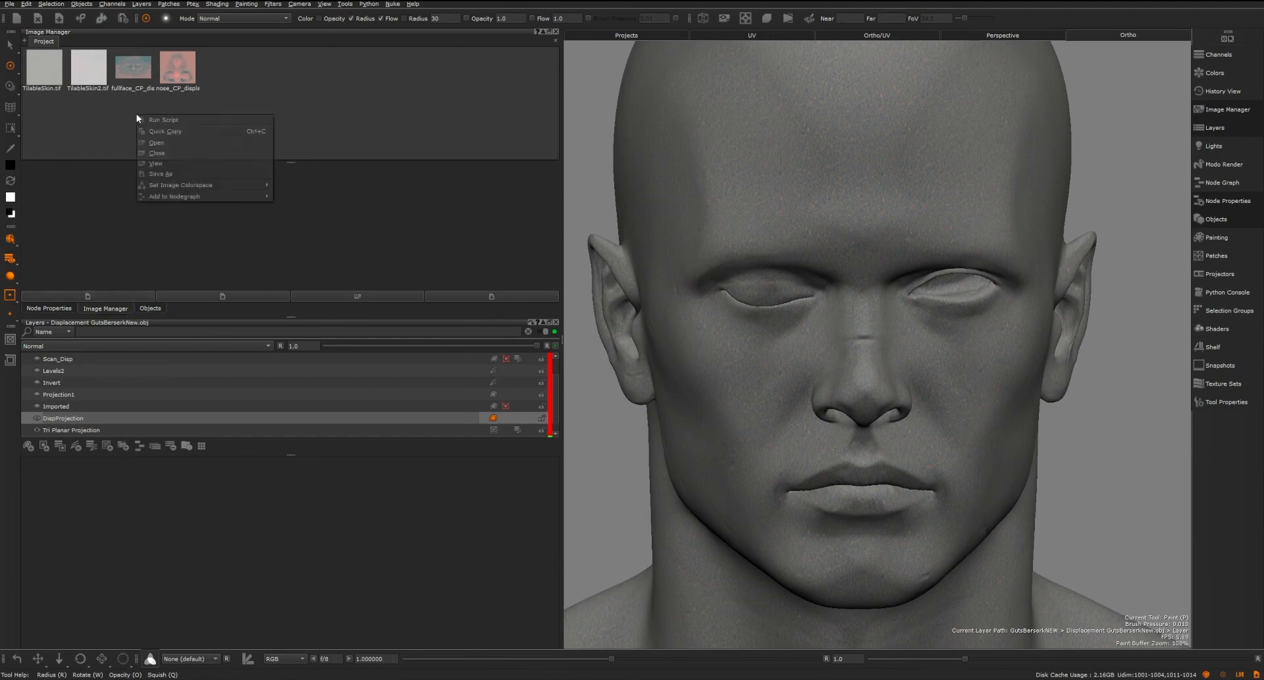
{"action": "left_click", "coordinate": [117, 123]}
{"action": "right_click", "coordinate": [117, 131]}
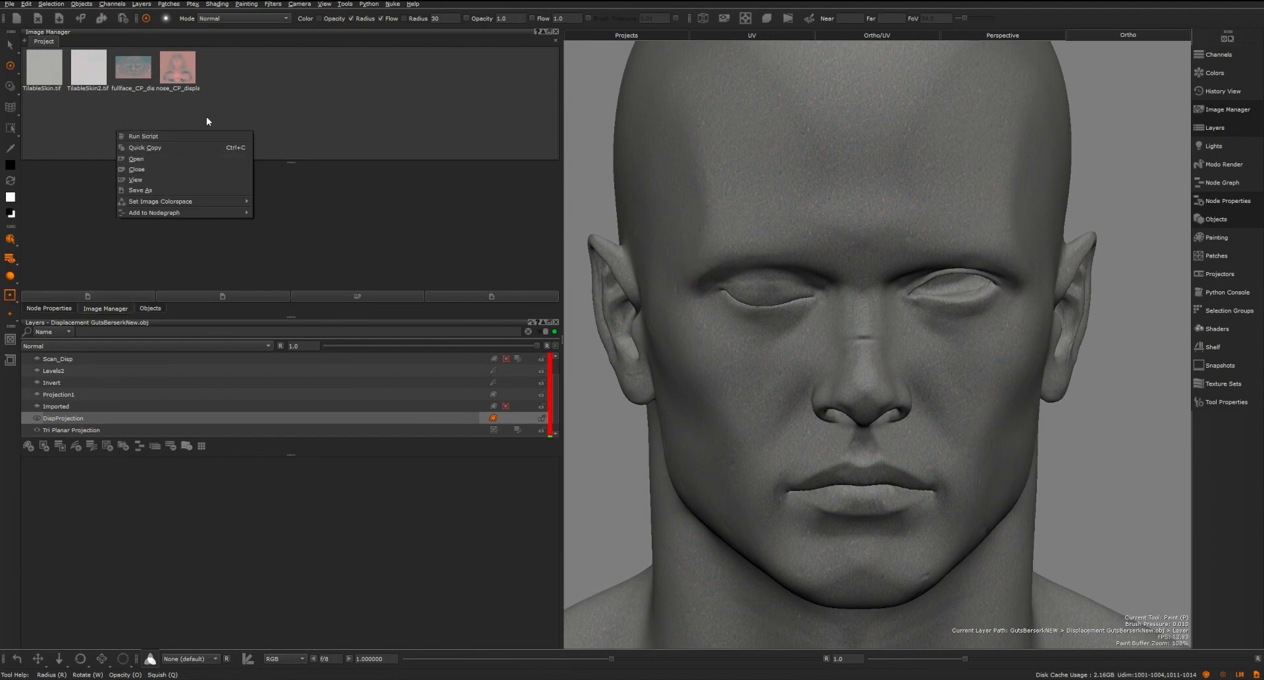
{"action": "left_click", "coordinate": [226, 113]}
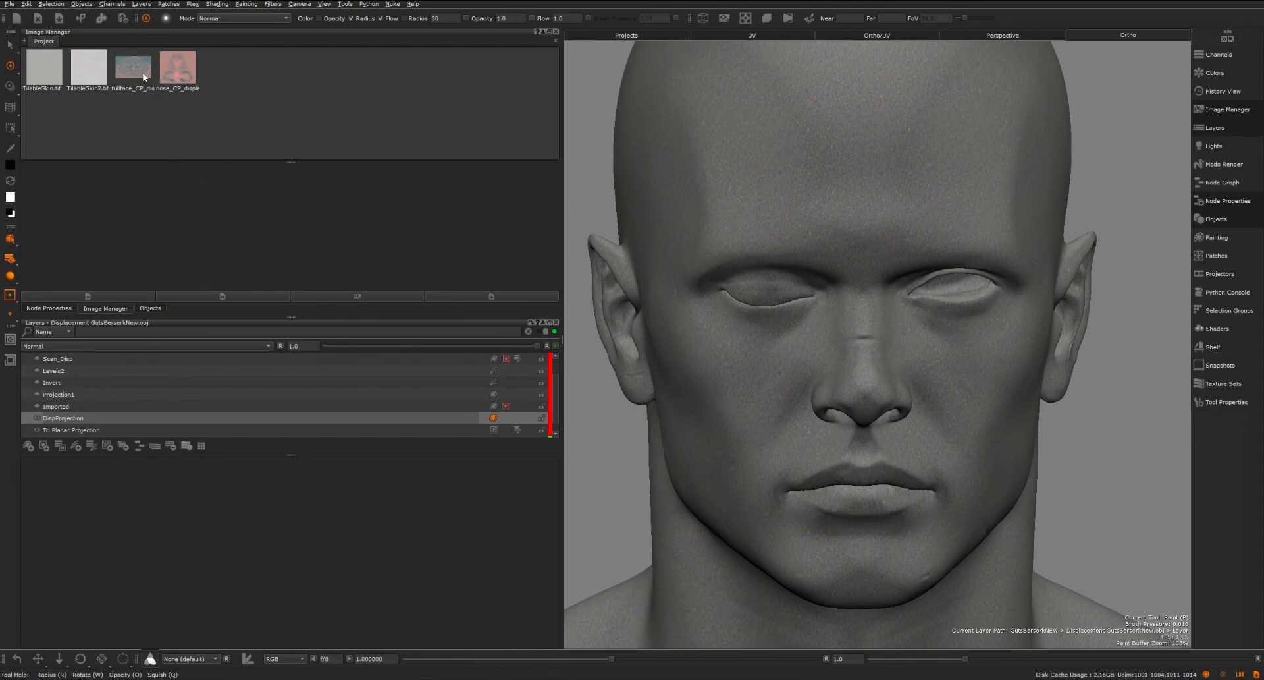
- Load the fullface_CF_displacement image into Paint Through over the head and scale it down to about face size
{"action": "mouse_move", "coordinate": [144, 76]}
{"action": "left_mouse_down"}
{"action": "mouse_move", "coordinate": [187, 114]}
{"action": "mouse_move", "coordinate": [856, 257]}
{"action": "mouse_move", "coordinate": [889, 308]}
{"action": "mouse_move", "coordinate": [875, 403]}
{"action": "mouse_move", "coordinate": [856, 348]}
{"action": "left_mouse_up"}
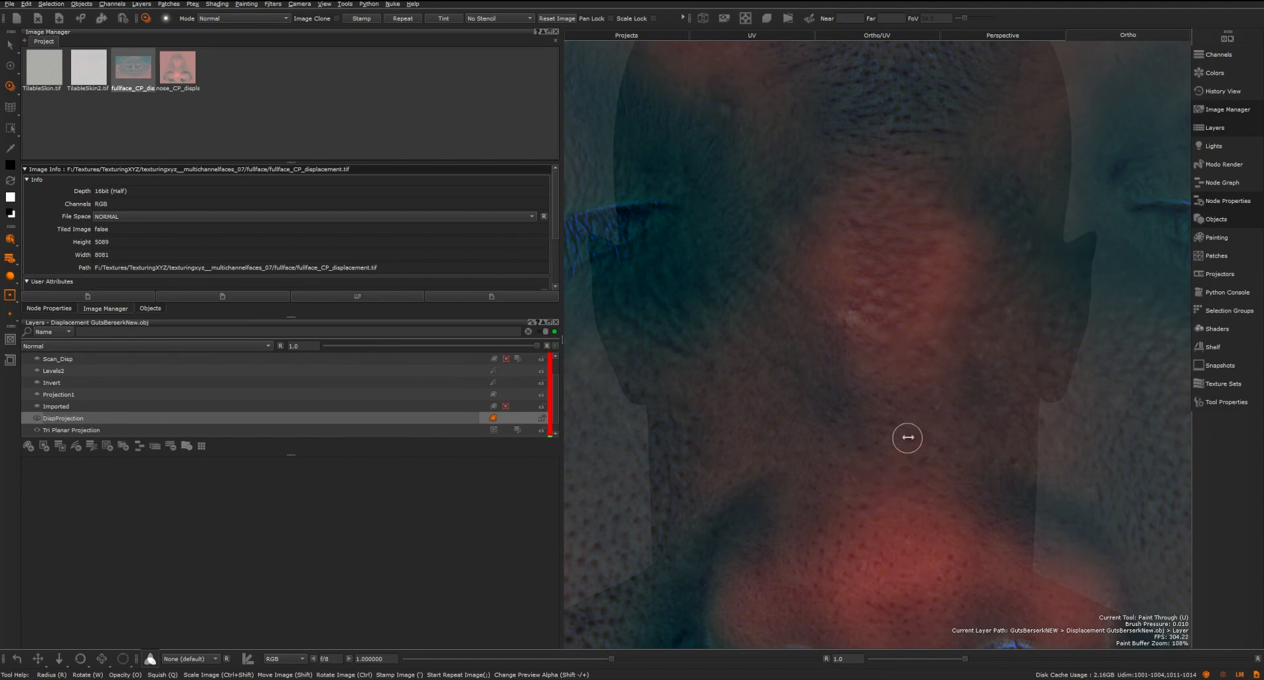
{"action": "left_click_drag", "start_coordinate": [919, 429], "coordinate": [774, 414], "text": "ctrl+shift"}
{"action": "left_click_drag", "start_coordinate": [1042, 402], "coordinate": [777, 386], "text": "ctrl+shift"}
{"action": "left_click_drag", "start_coordinate": [1098, 406], "coordinate": [777, 396], "text": "ctrl+shift"}
{"action": "left_click_drag", "start_coordinate": [1084, 415], "coordinate": [863, 416], "text": "ctrl+shift"}
{"action": "mouse_move", "coordinate": [1064, 437]}
{"action": "left_mouse_down", "text": "ctrl+shift"}
{"action": "mouse_move", "coordinate": [742, 411]}
{"action": "mouse_move", "coordinate": [776, 409]}
{"action": "left_mouse_up", "text": "ctrl+shift"}
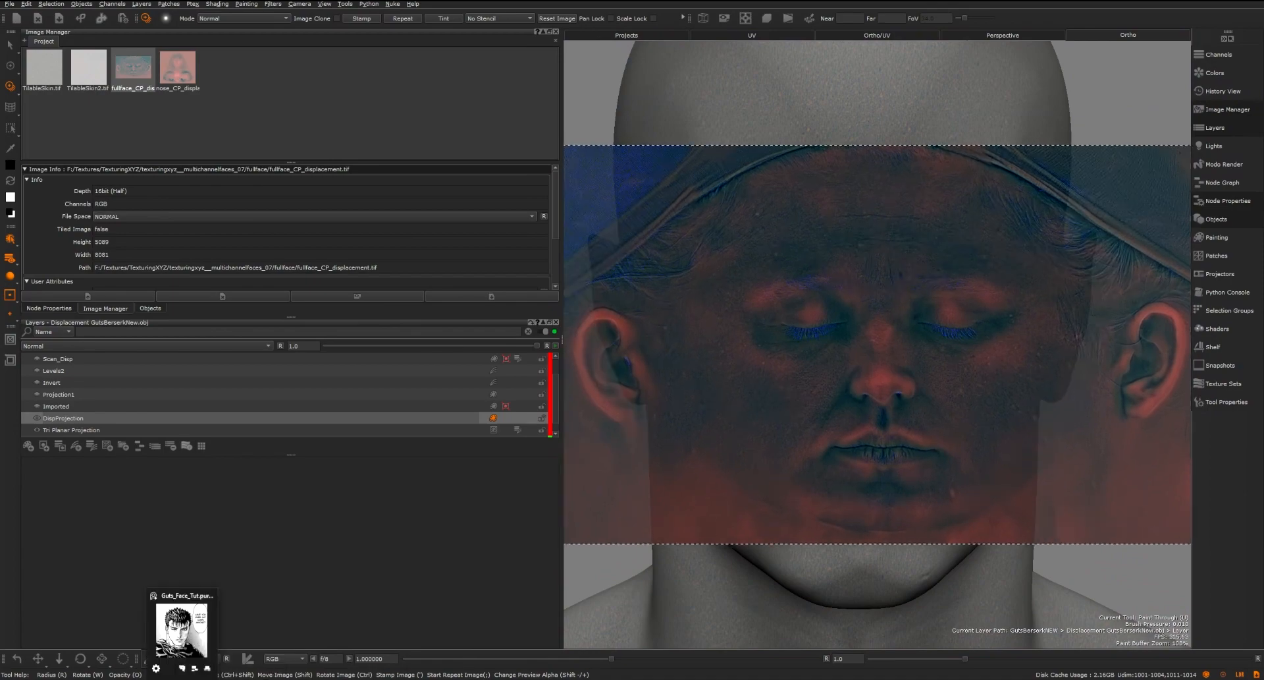
- Review the Female 30s Multichannel Face #25 previews and specifications under Multi-Channel Faces on texturing.xyz in Chrome, and return to Mari
{"action": "left_click", "coordinate": [131, 678]}
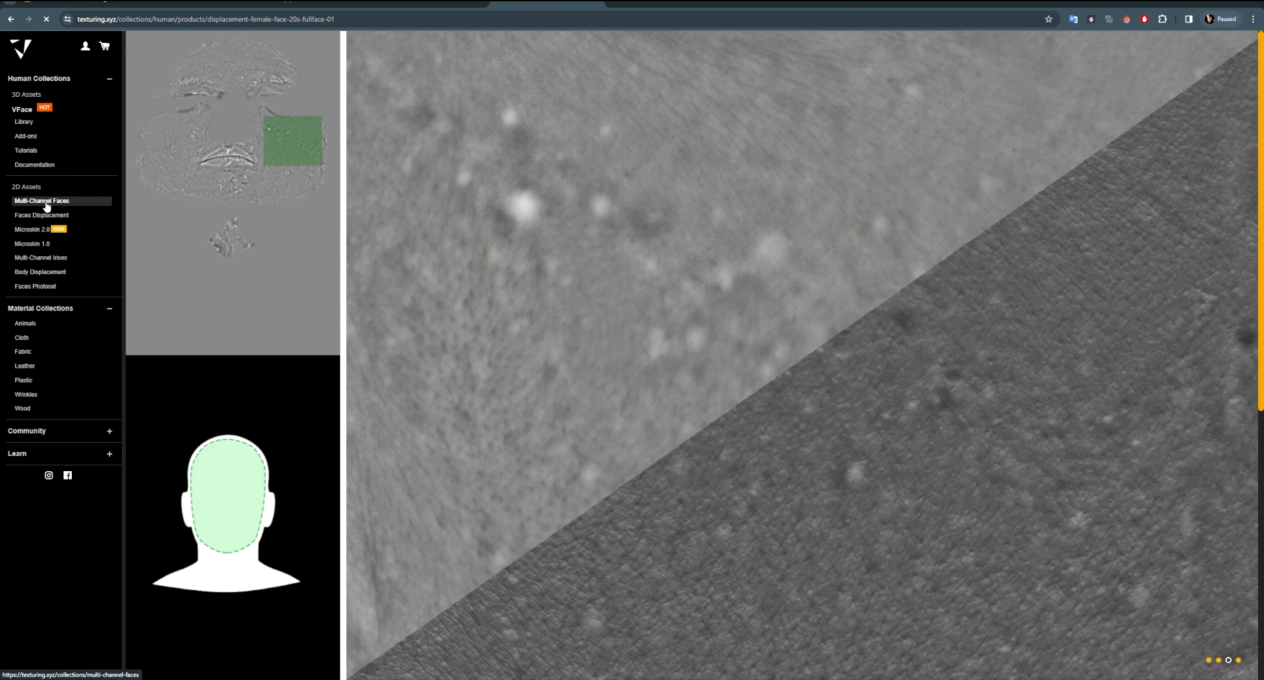
{"action": "left_click", "coordinate": [46, 207]}
{"action": "scroll", "coordinate": [316, 385], "scroll_direction": "down", "scroll_amount": 2}
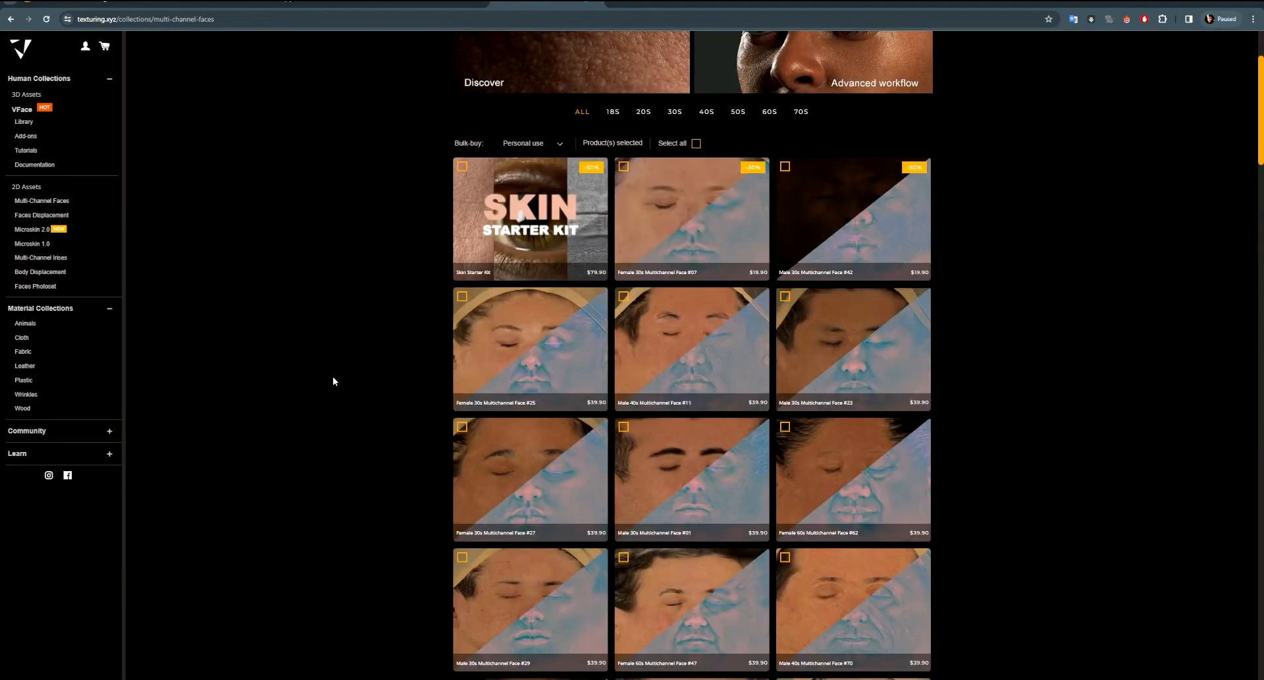
{"action": "left_click", "coordinate": [579, 349]}
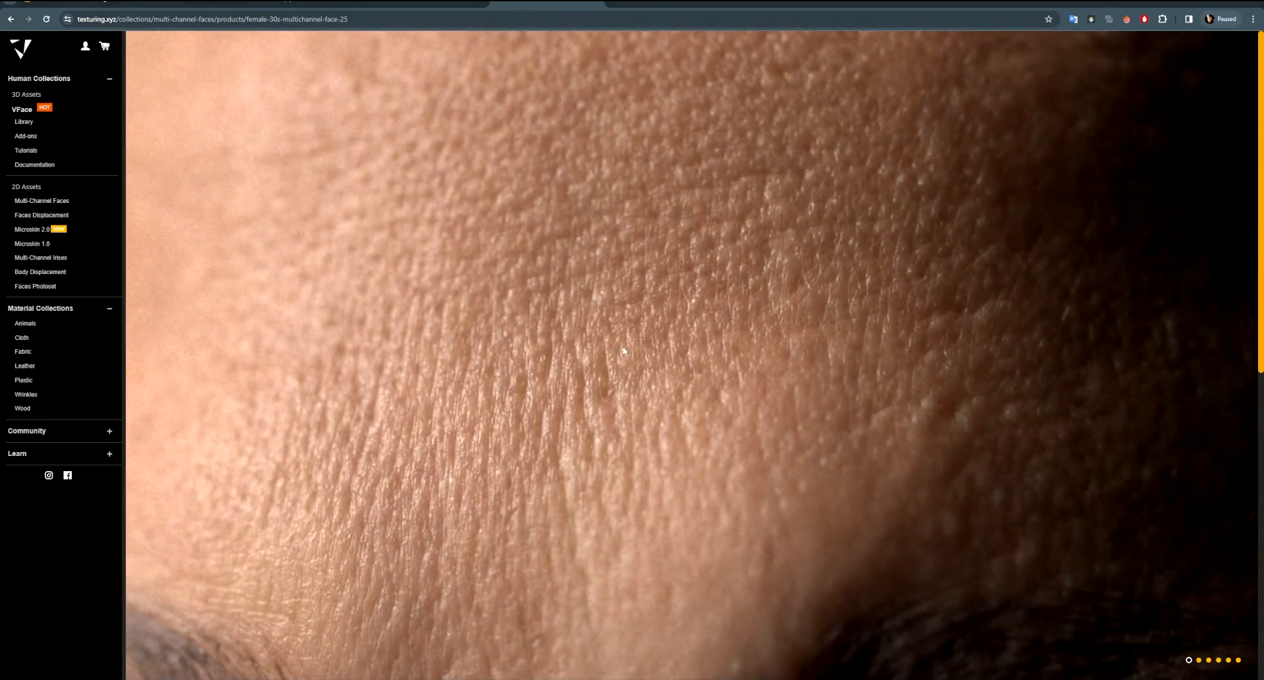
{"action": "scroll", "coordinate": [584, 384], "scroll_direction": "down", "scroll_amount": 9}
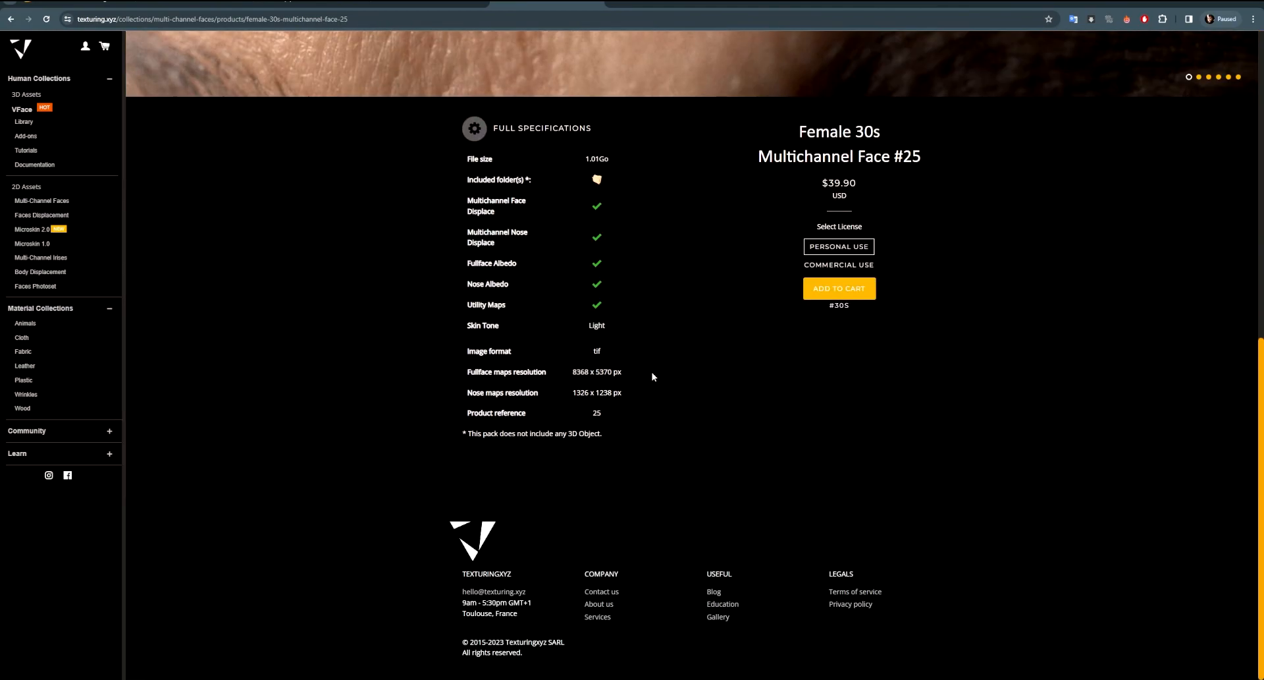
{"action": "scroll", "coordinate": [665, 379], "scroll_direction": "up", "scroll_amount": 9}
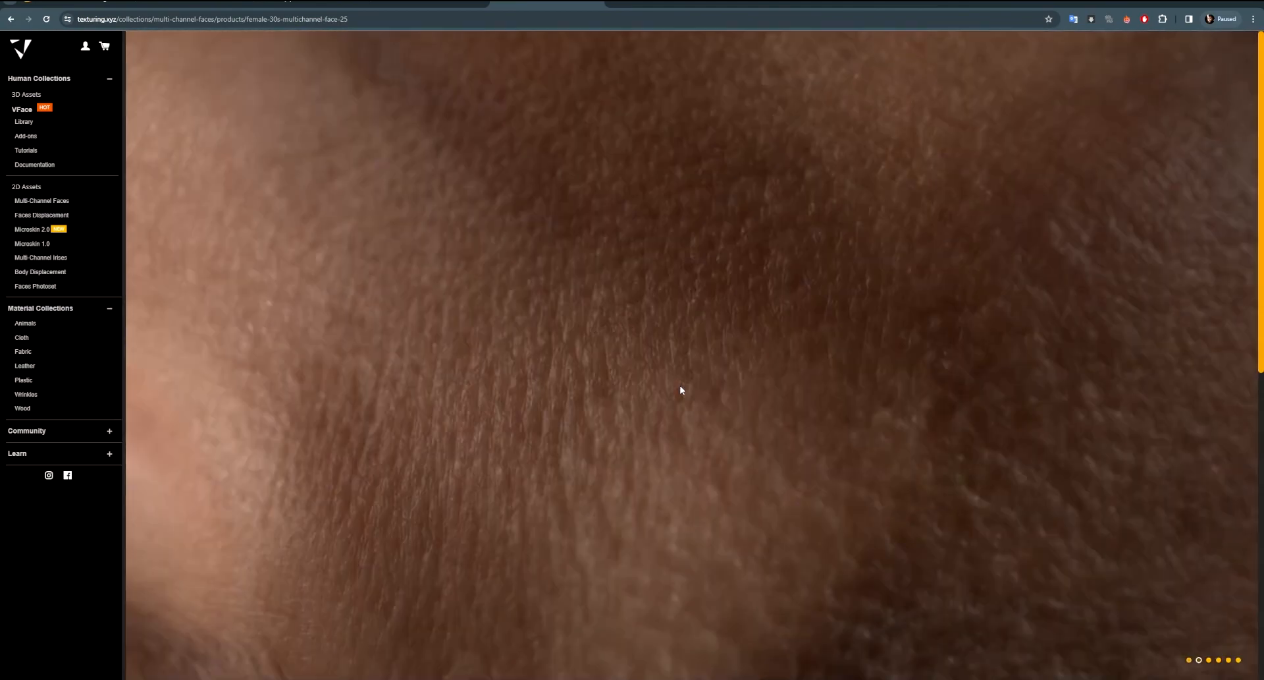
{"action": "scroll", "coordinate": [673, 389], "scroll_direction": "down", "scroll_amount": 8}
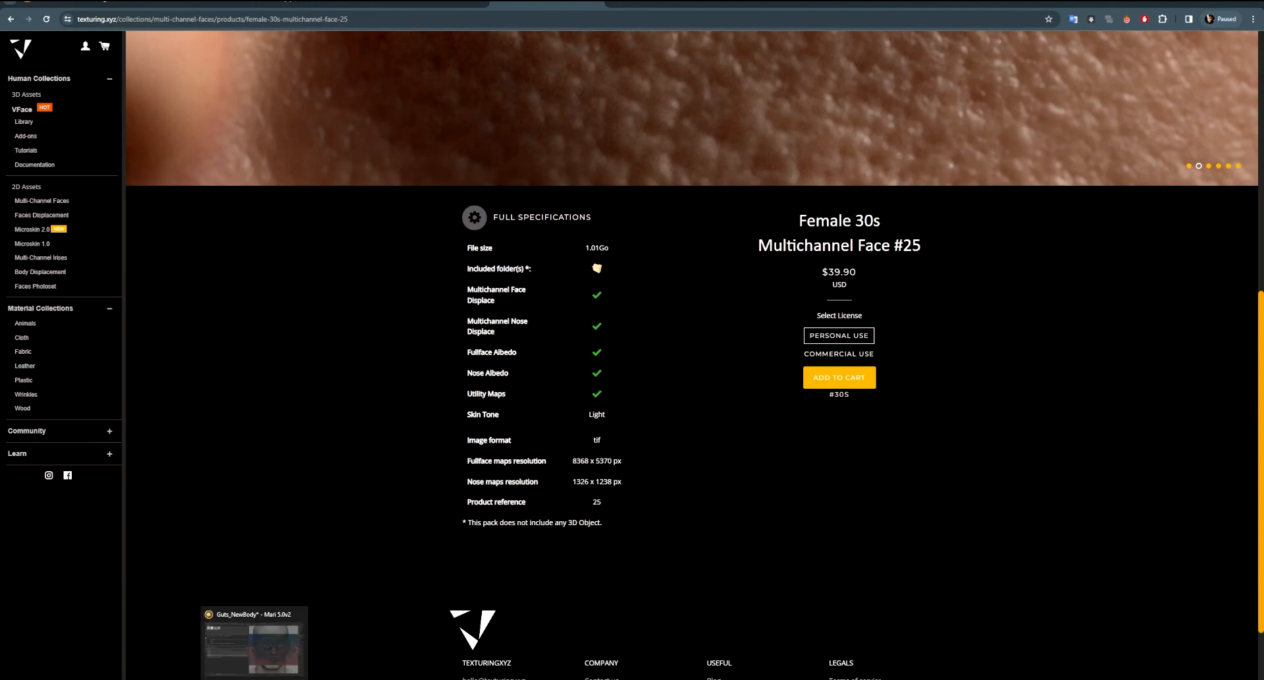
{"action": "left_click", "coordinate": [255, 679]}
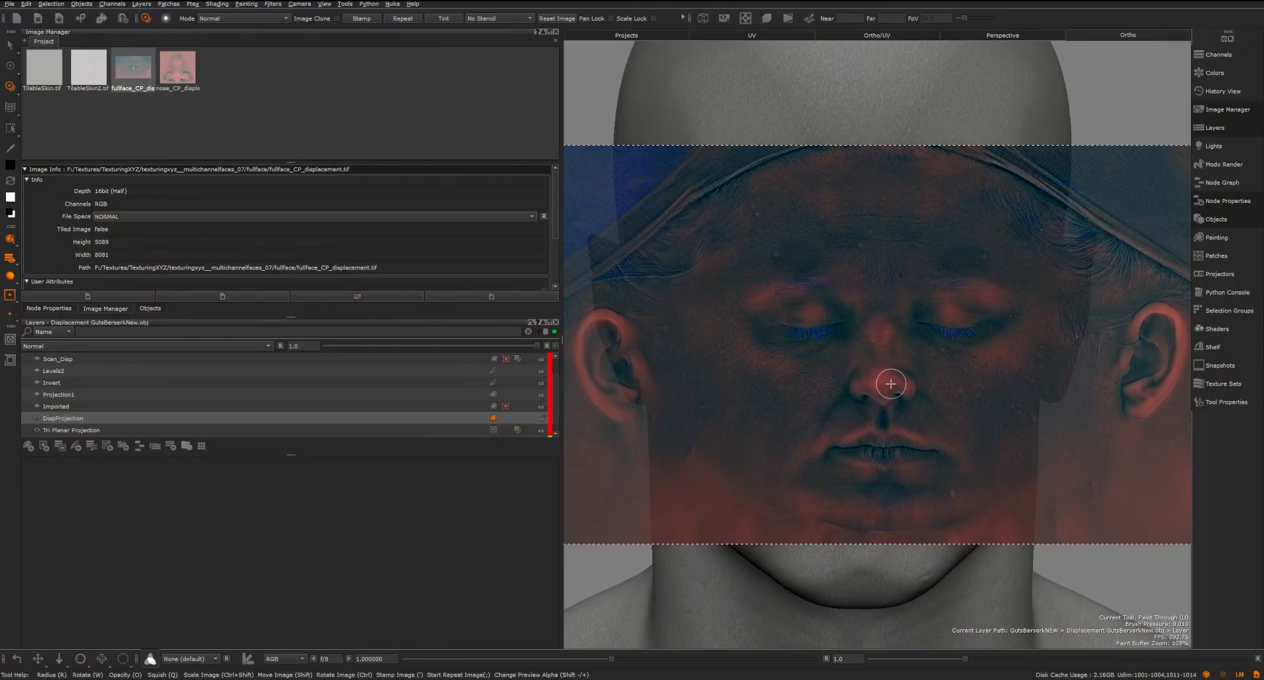
- Reselect Paint Through and compare the head's placement against the overlaid full-face displacement map
{"action": "mouse_move", "coordinate": [907, 404]}
{"action": "left_mouse_down"}
{"action": "mouse_move", "coordinate": [878, 414]}
{"action": "mouse_move", "coordinate": [842, 396]}
{"action": "left_mouse_up"}
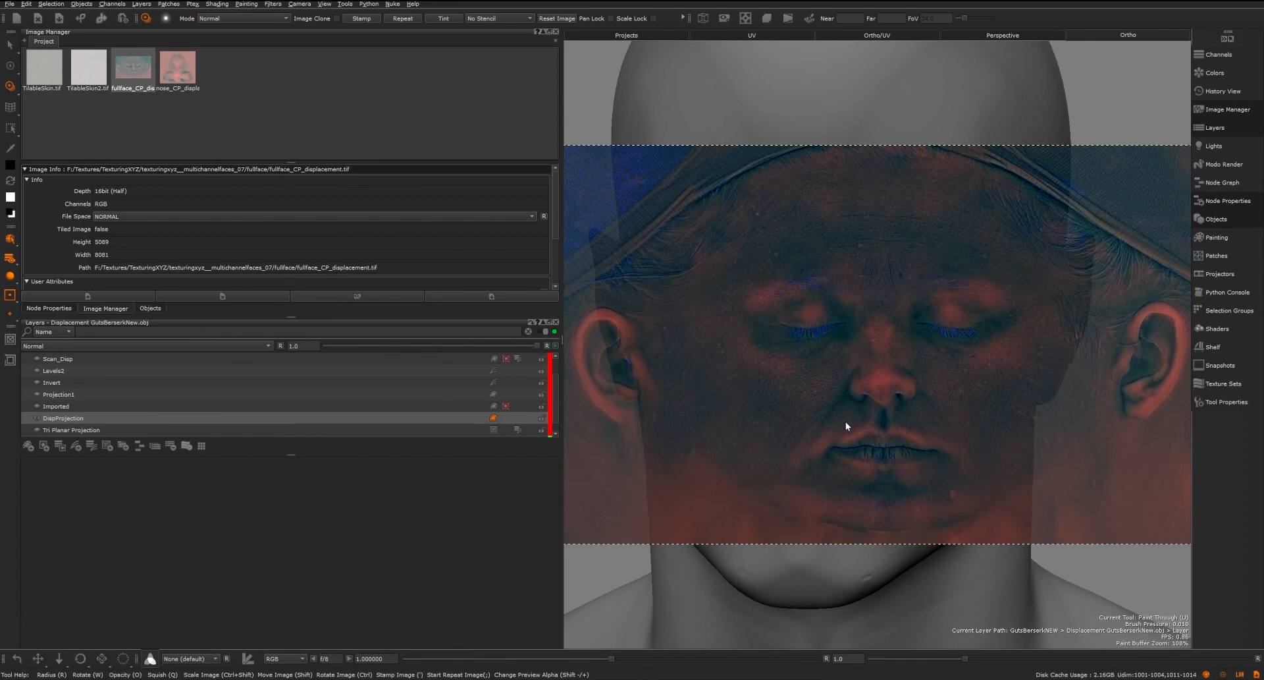
{"action": "middle_click_drag", "start_coordinate": [889, 393], "coordinate": [926, 358], "text": "alt"}
{"action": "left_click_drag", "start_coordinate": [926, 359], "coordinate": [915, 373], "text": "alt"}
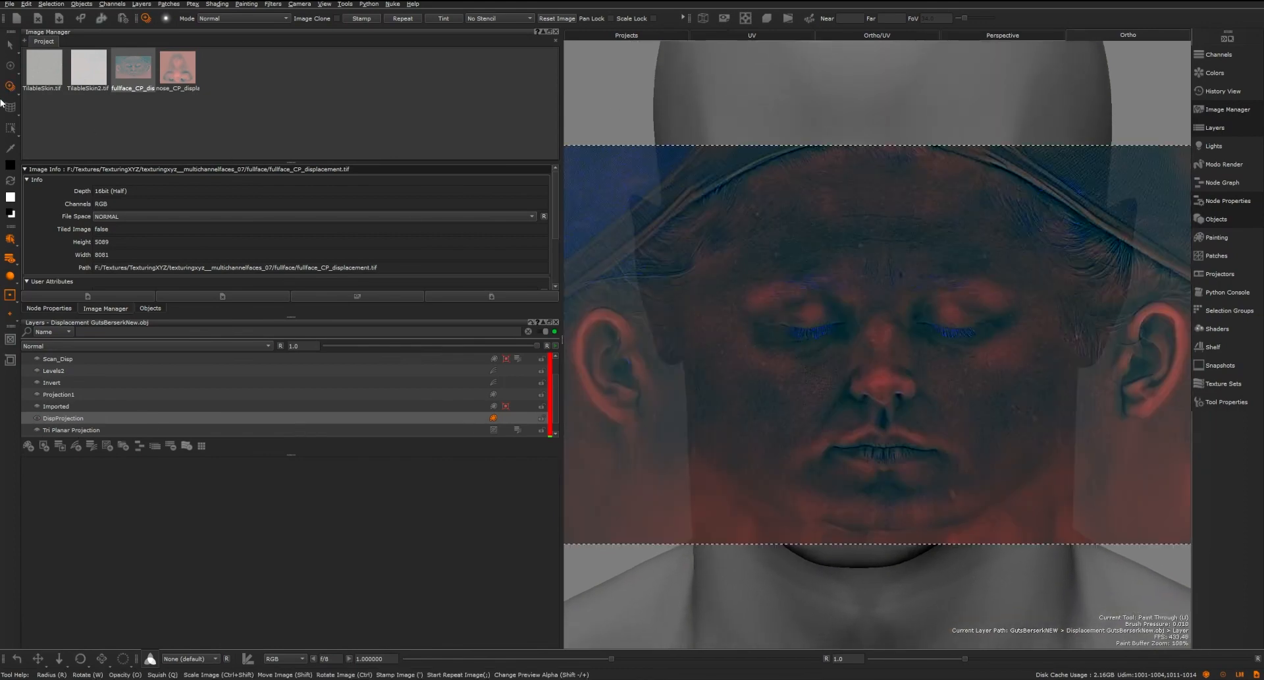
{"action": "left_click", "coordinate": [9, 88]}
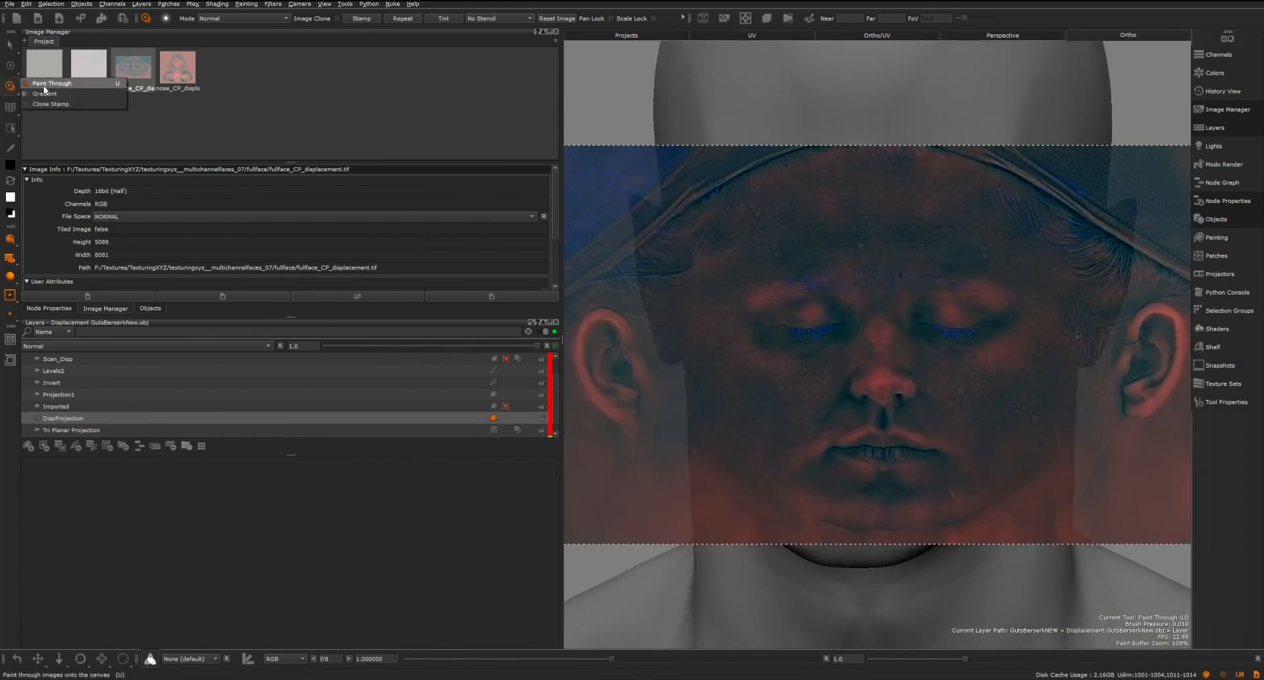
{"action": "left_click", "coordinate": [45, 87]}
{"action": "mouse_move", "coordinate": [865, 120]}
{"action": "middle_mouse_down", "text": "alt"}
{"action": "mouse_move", "coordinate": [839, 135]}
{"action": "mouse_move", "coordinate": [863, 122]}
{"action": "middle_mouse_up", "text": "alt"}
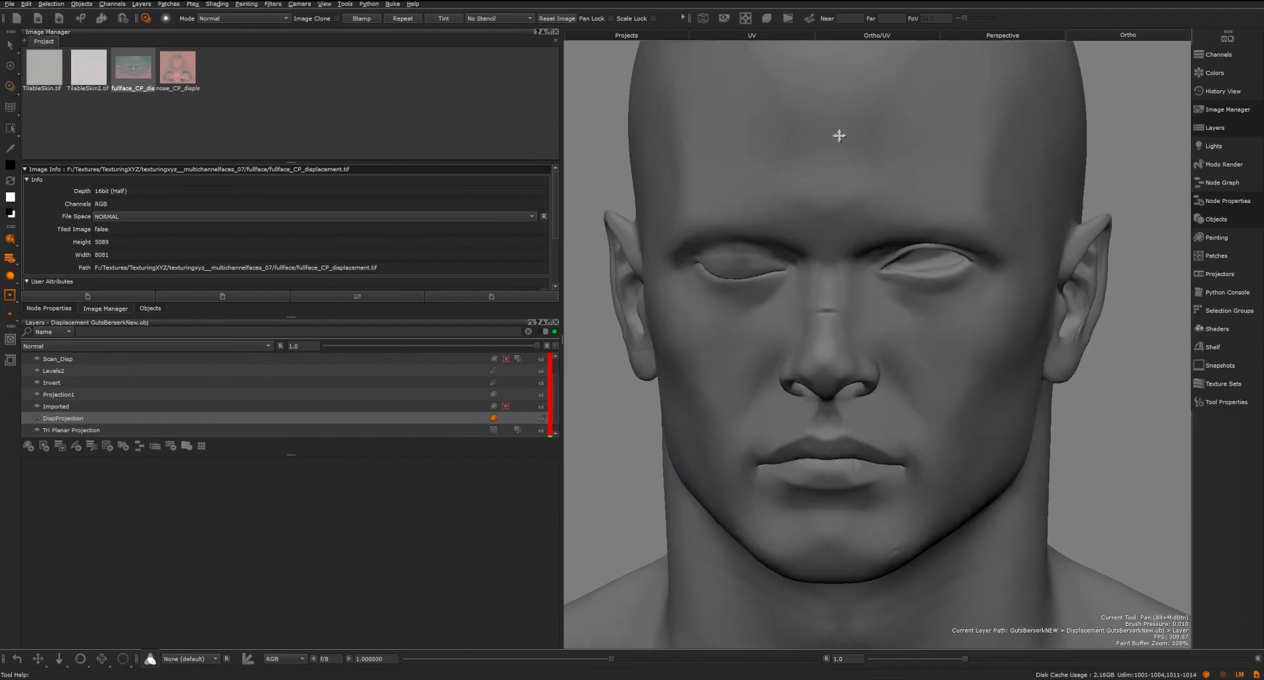
{"action": "middle_click_drag", "start_coordinate": [849, 171], "coordinate": [809, 209], "text": "alt"}
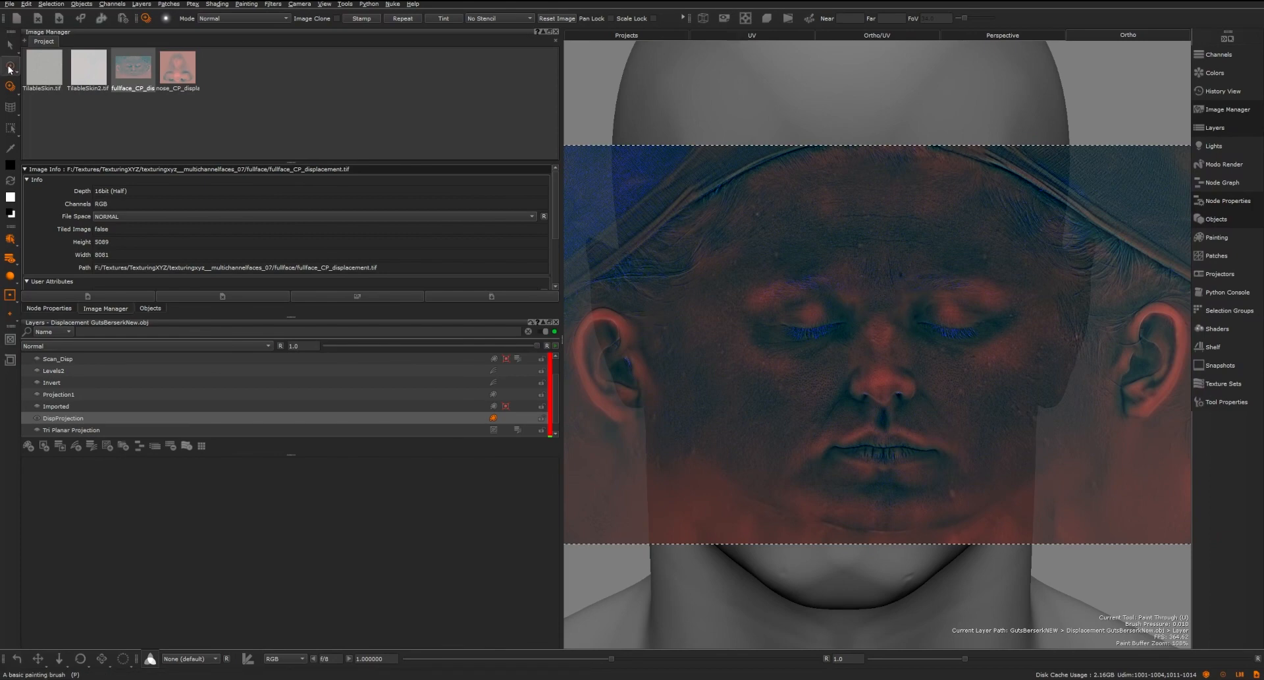
- Paint black zigzag strokes and a looping stroke across the forehead with the Paint tool
{"action": "left_click", "coordinate": [10, 68]}
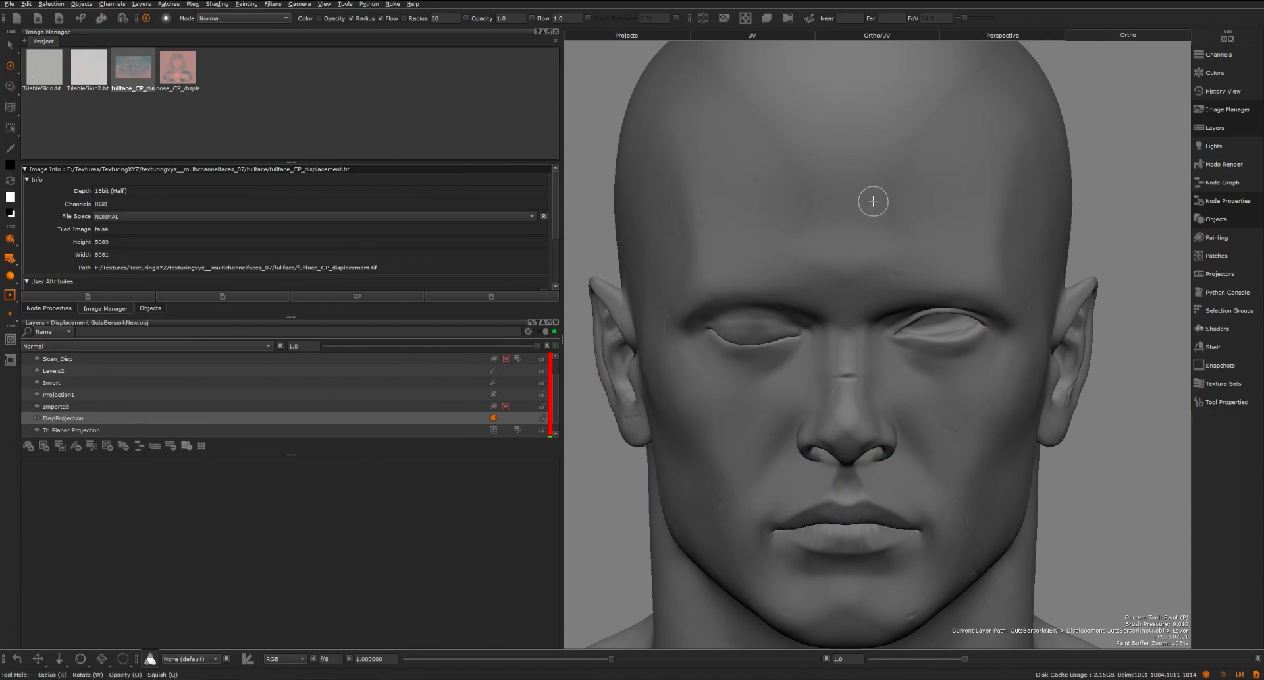
{"action": "mouse_move", "coordinate": [905, 132]}
{"action": "left_mouse_down"}
{"action": "mouse_move", "coordinate": [783, 158]}
{"action": "mouse_move", "coordinate": [961, 252]}
{"action": "left_mouse_up"}
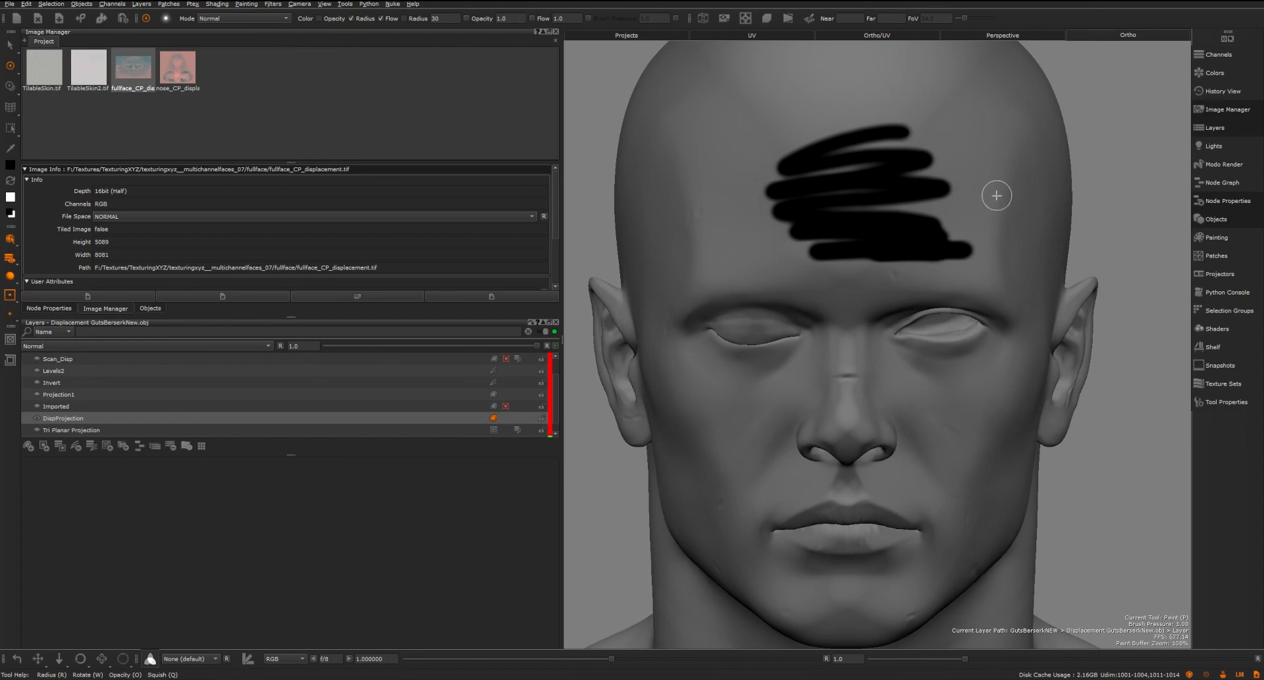
{"action": "mouse_move", "coordinate": [738, 116]}
{"action": "left_mouse_down"}
{"action": "mouse_move", "coordinate": [932, 126]}
{"action": "mouse_move", "coordinate": [967, 141]}
{"action": "left_mouse_up"}
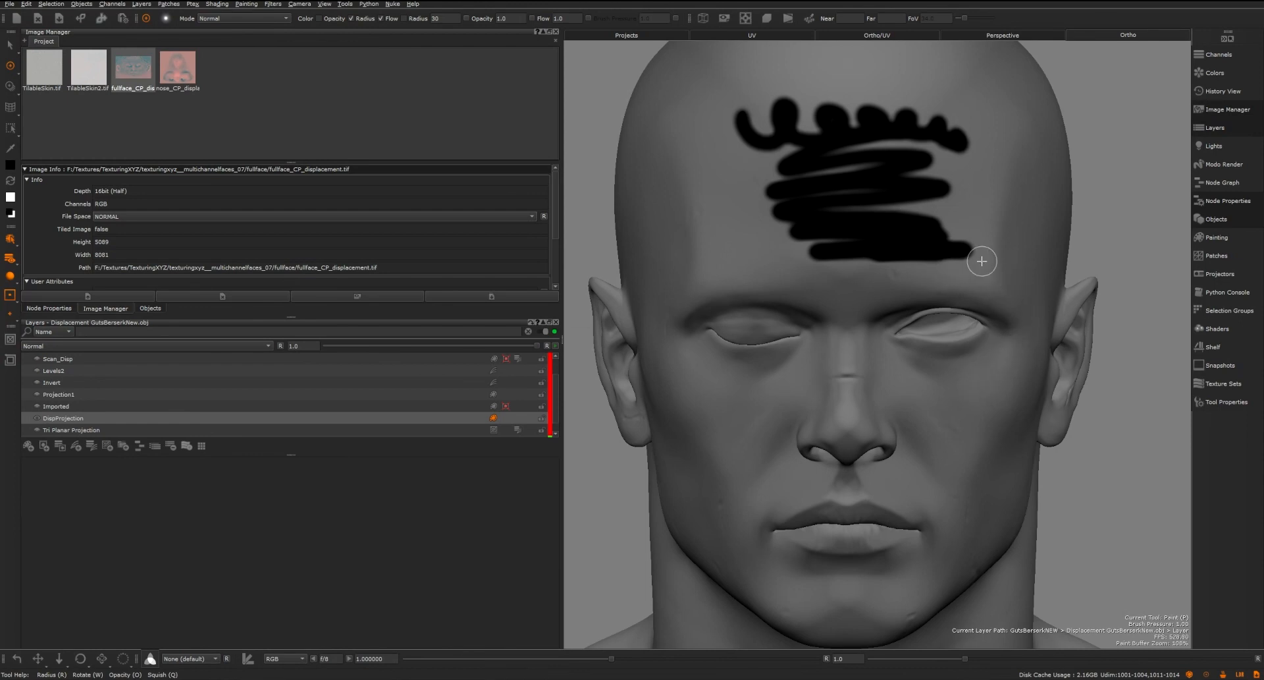
- Examine how the unbaked black strokes sit over the model from several views, including the chest and shoulders
{"action": "mouse_move", "coordinate": [982, 261]}
{"action": "middle_mouse_down", "text": "alt"}
{"action": "mouse_move", "coordinate": [727, 260]}
{"action": "mouse_move", "coordinate": [1000, 254]}
{"action": "mouse_move", "coordinate": [866, 23]}
{"action": "mouse_move", "coordinate": [895, 63]}
{"action": "middle_mouse_up", "text": "alt"}
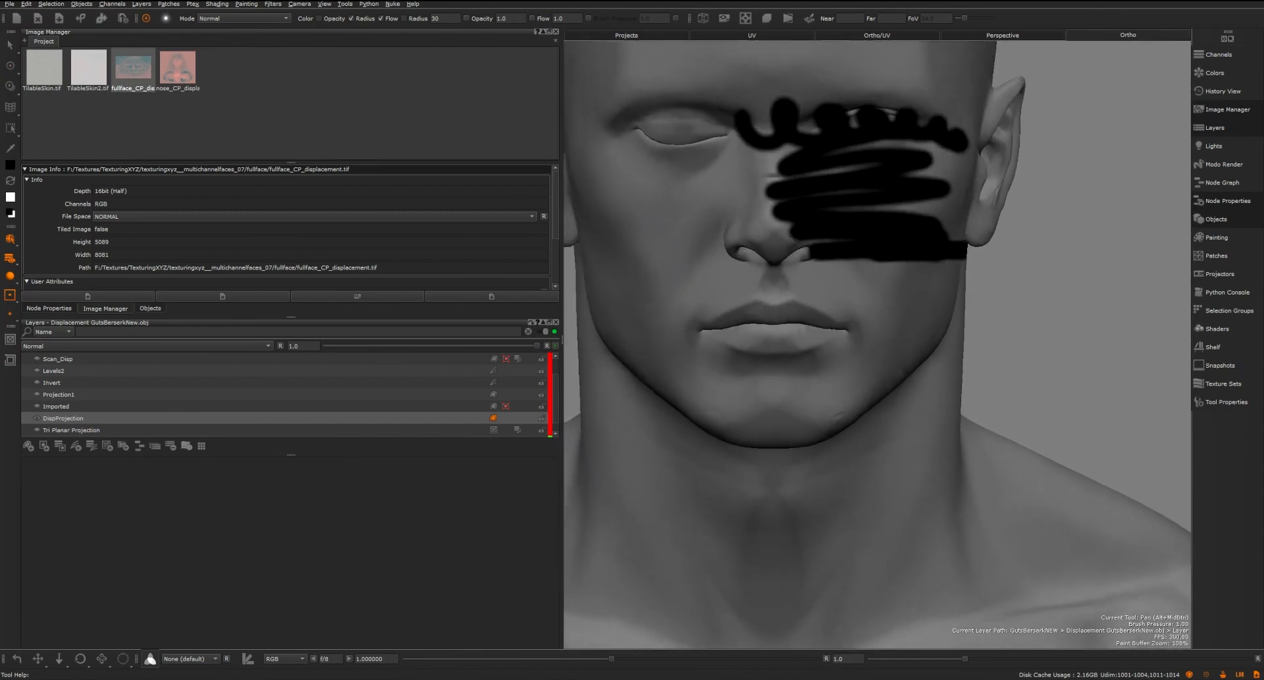
{"action": "mouse_move", "coordinate": [864, 324]}
{"action": "middle_mouse_down", "text": "alt"}
{"action": "mouse_move", "coordinate": [889, 338]}
{"action": "mouse_move", "coordinate": [954, 53]}
{"action": "mouse_move", "coordinate": [964, 201]}
{"action": "mouse_move", "coordinate": [791, 190]}
{"action": "mouse_move", "coordinate": [933, 449]}
{"action": "mouse_move", "coordinate": [925, 592]}
{"action": "middle_mouse_up", "text": "alt"}
{"action": "right_click_drag", "start_coordinate": [1047, 461], "coordinate": [879, 386], "text": "alt"}
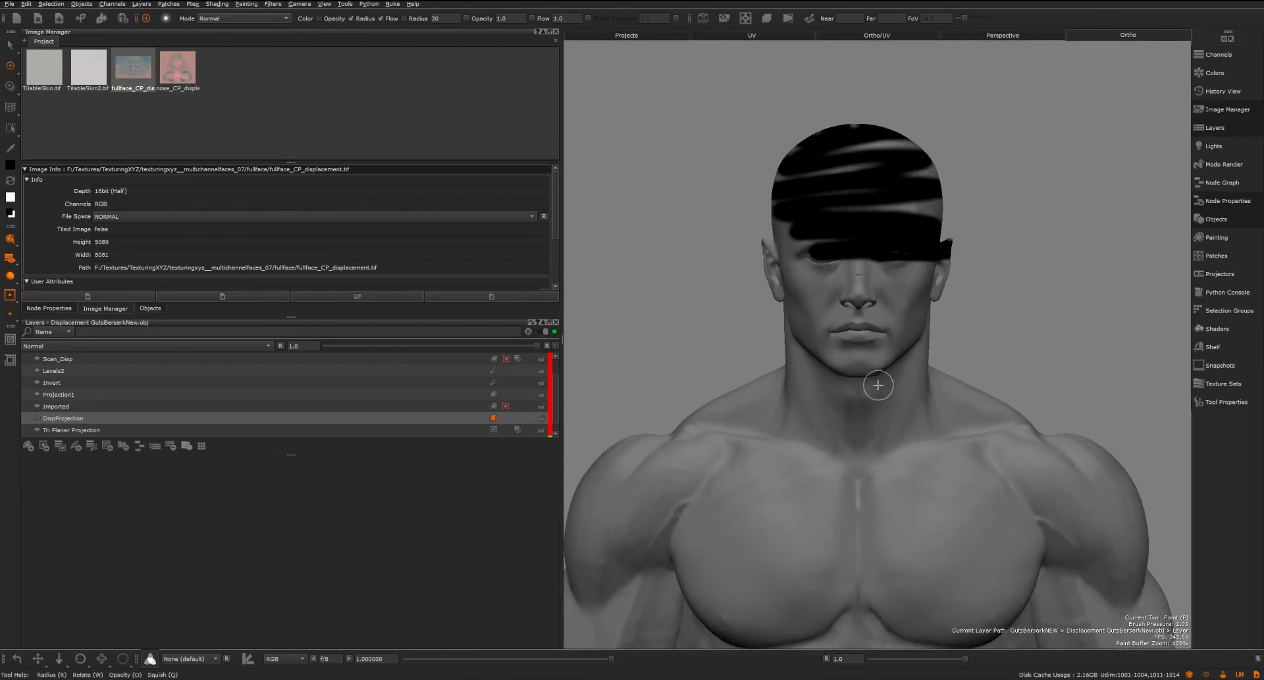
{"action": "middle_click_drag", "start_coordinate": [878, 385], "coordinate": [898, 107], "text": "alt"}
{"action": "mouse_move", "coordinate": [898, 107]}
{"action": "left_mouse_down", "text": "alt"}
{"action": "mouse_move", "coordinate": [887, 243]}
{"action": "mouse_move", "coordinate": [934, 210]}
{"action": "mouse_move", "coordinate": [770, 202]}
{"action": "left_mouse_up", "text": "alt"}
{"action": "mouse_move", "coordinate": [916, 224]}
{"action": "left_mouse_down", "text": "alt"}
{"action": "mouse_move", "coordinate": [742, 220]}
{"action": "mouse_move", "coordinate": [1026, 258]}
{"action": "mouse_move", "coordinate": [753, 212]}
{"action": "mouse_move", "coordinate": [855, 268]}
{"action": "mouse_move", "coordinate": [1005, 255]}
{"action": "mouse_move", "coordinate": [718, 181]}
{"action": "mouse_move", "coordinate": [923, 215]}
{"action": "mouse_move", "coordinate": [728, 223]}
{"action": "mouse_move", "coordinate": [891, 325]}
{"action": "mouse_move", "coordinate": [1077, 323]}
{"action": "left_mouse_up", "text": "alt"}
{"action": "middle_click_drag", "start_coordinate": [849, 201], "coordinate": [942, 497], "text": "alt"}
{"action": "right_click_drag", "start_coordinate": [799, 248], "coordinate": [929, 263], "text": "alt"}
{"action": "mouse_move", "coordinate": [868, 198]}
{"action": "middle_mouse_down", "text": "alt"}
{"action": "mouse_move", "coordinate": [971, 398]}
{"action": "mouse_move", "coordinate": [972, 383]}
{"action": "middle_mouse_up", "text": "alt"}
{"action": "right_click_drag", "start_coordinate": [971, 384], "coordinate": [979, 344], "text": "alt"}
{"action": "middle_click_drag", "start_coordinate": [968, 347], "coordinate": [979, 352], "text": "alt"}
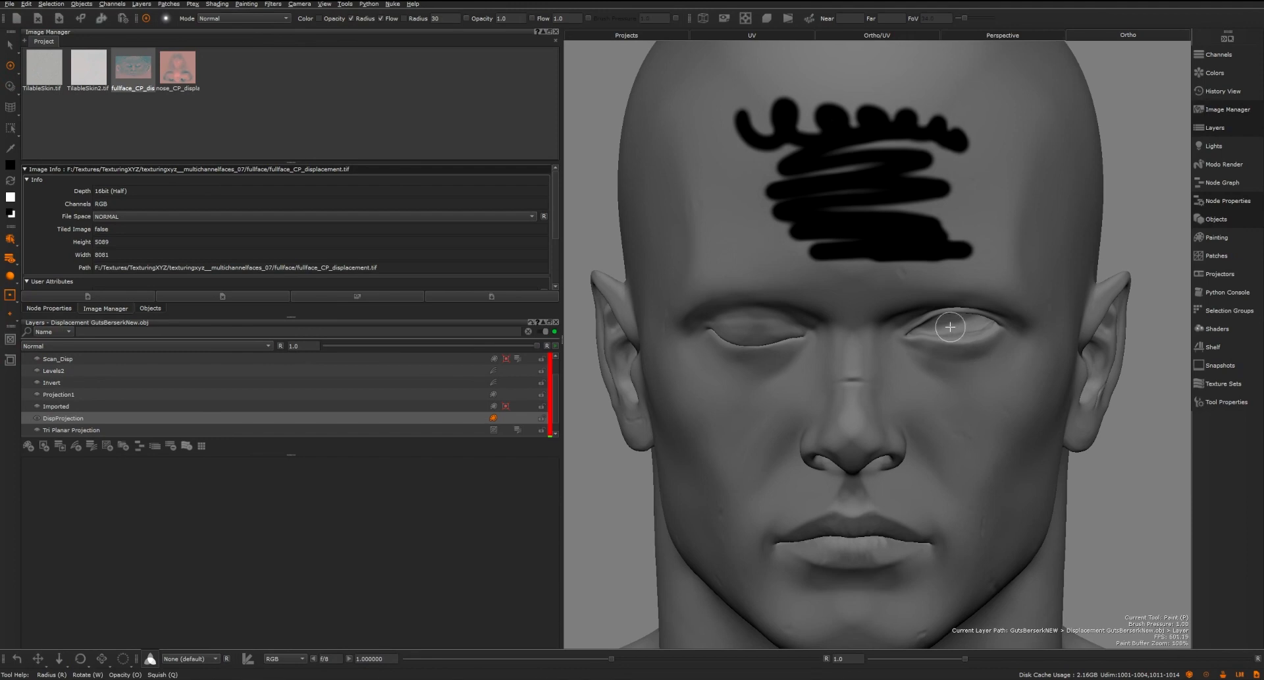
- Bake the black forehead strokes into the DispProjection layer and check them with the head repositioned
{"action": "key", "text": "b"}
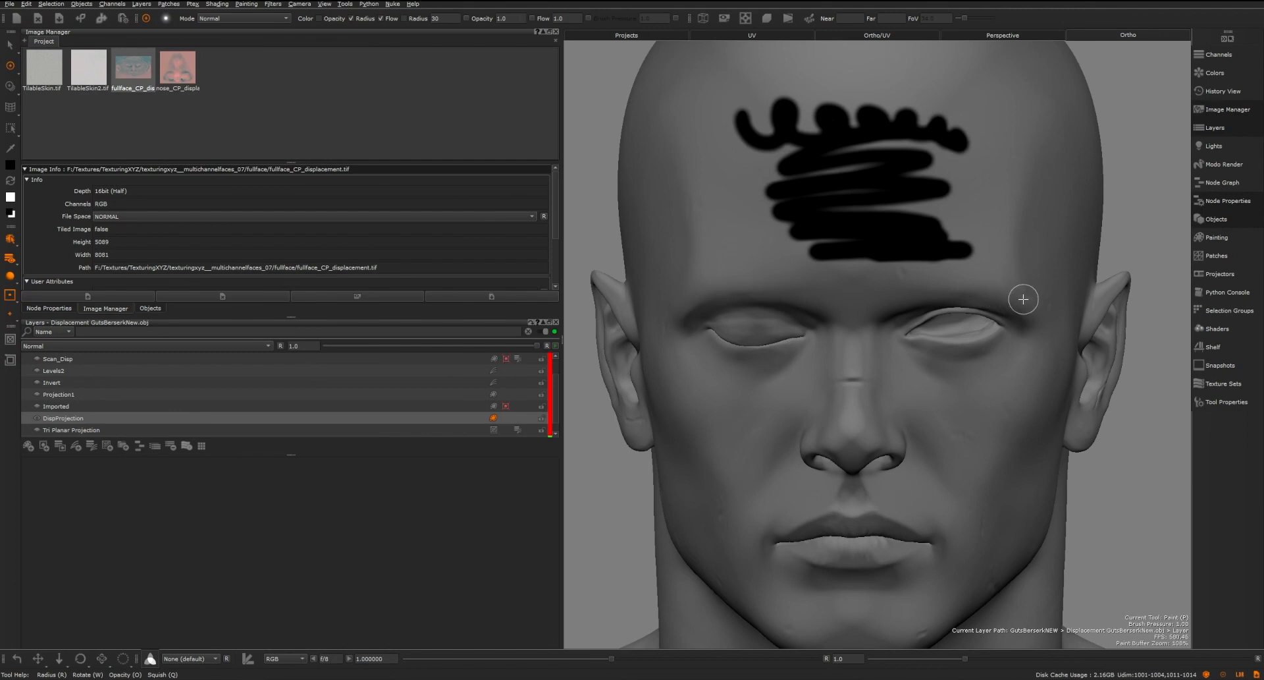
{"action": "middle_click_drag", "start_coordinate": [1006, 254], "coordinate": [1014, 353], "text": "alt"}
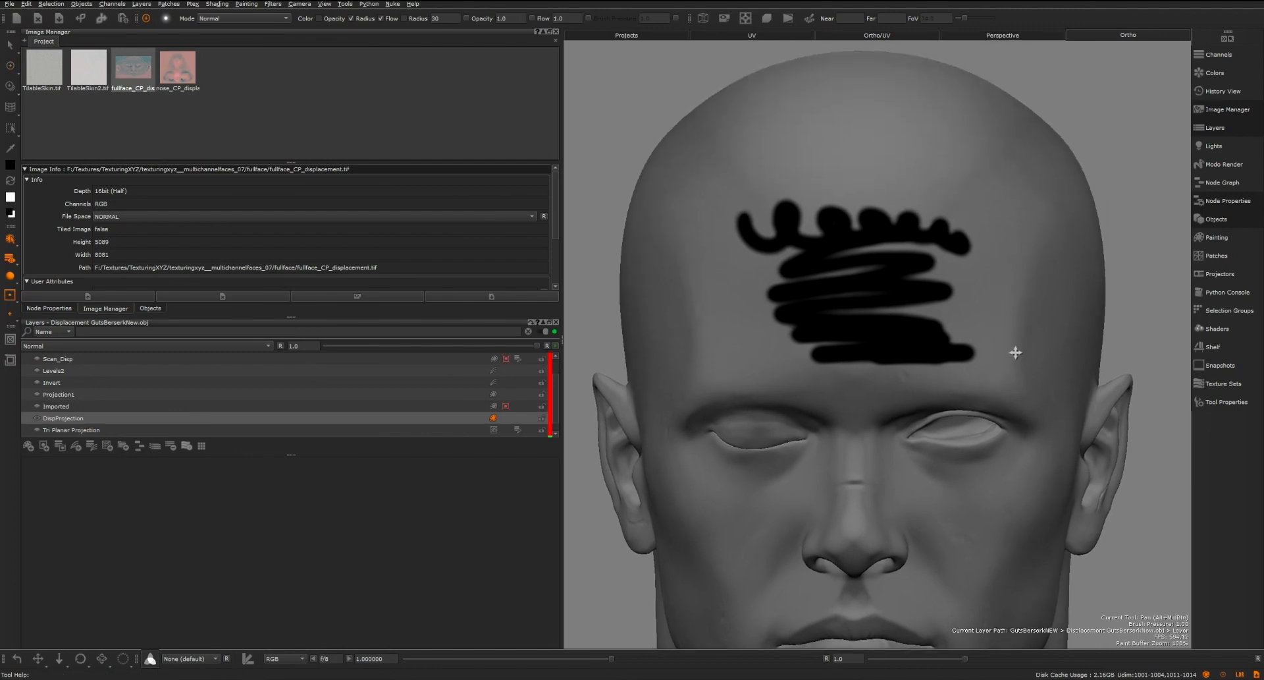
{"action": "right_click_drag", "start_coordinate": [1014, 352], "coordinate": [985, 344], "text": "alt"}
{"action": "mouse_move", "coordinate": [985, 345]}
{"action": "left_mouse_down", "text": "alt"}
{"action": "mouse_move", "coordinate": [943, 364]}
{"action": "mouse_move", "coordinate": [868, 355]}
{"action": "mouse_move", "coordinate": [861, 319]}
{"action": "mouse_move", "coordinate": [988, 299]}
{"action": "mouse_move", "coordinate": [1132, 330]}
{"action": "mouse_move", "coordinate": [995, 360]}
{"action": "mouse_move", "coordinate": [973, 341]}
{"action": "left_mouse_up", "text": "alt"}
{"action": "middle_click_drag", "start_coordinate": [973, 341], "coordinate": [970, 302], "text": "alt"}
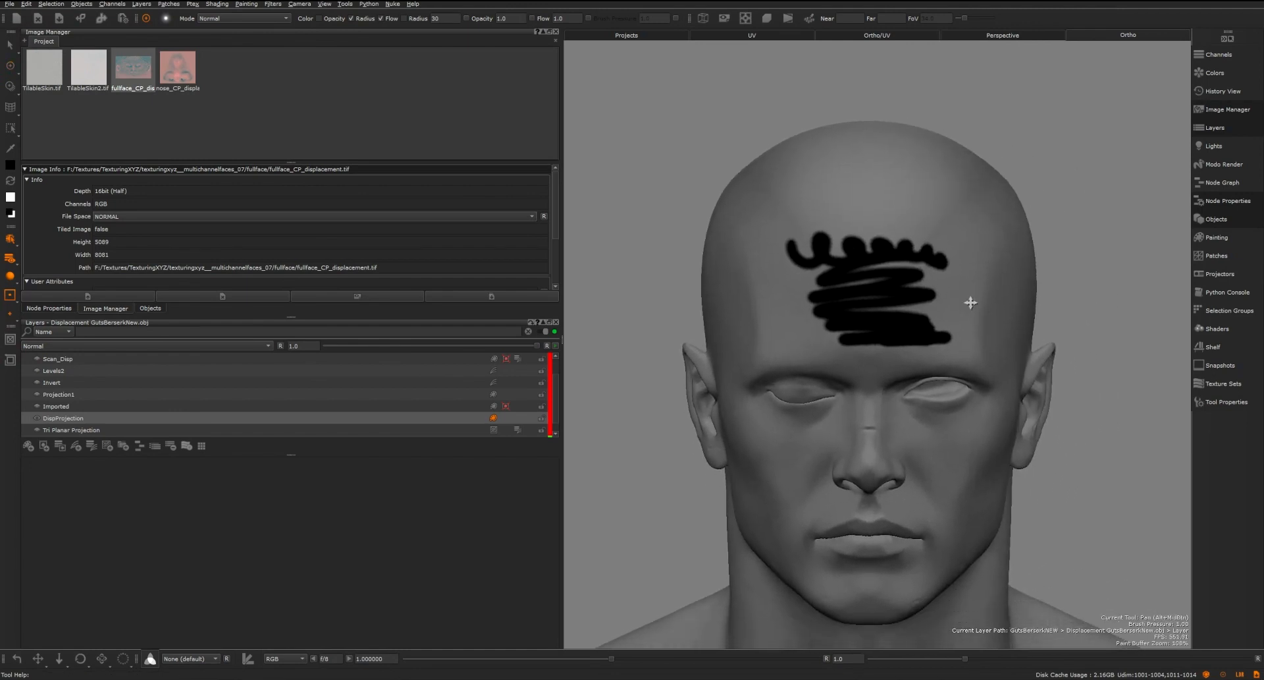
- Undo the baking of the forehead strokes along with the recent camera moves
{"action": "key", "text": "ctrl+z"}
{"action": "key", "text": "ctrl+z"}
{"action": "key", "text": "ctrl+z"}
{"action": "key", "text": "ctrl+z"}
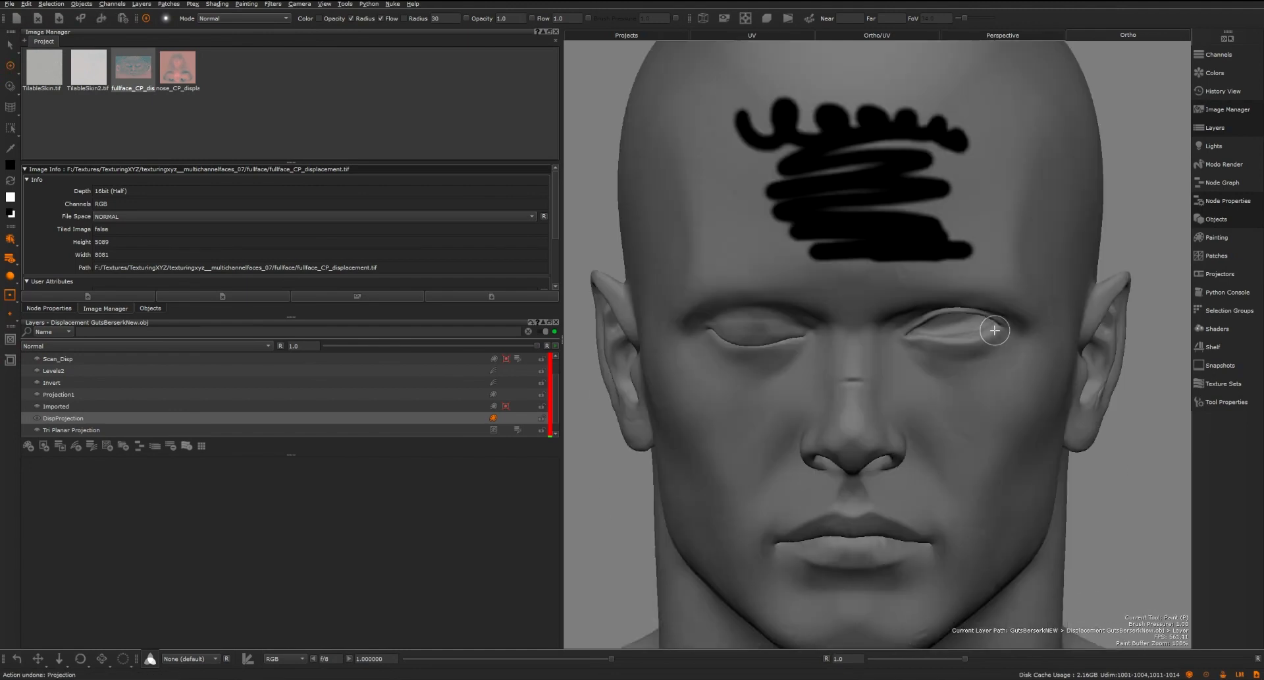
{"action": "key", "text": "ctrl+z"}
{"action": "key", "text": "ctrl+z"}
{"action": "key", "text": "ctrl+z"}
{"action": "key", "text": "ctrl+z"}
{"action": "key", "text": "ctrl+z"}
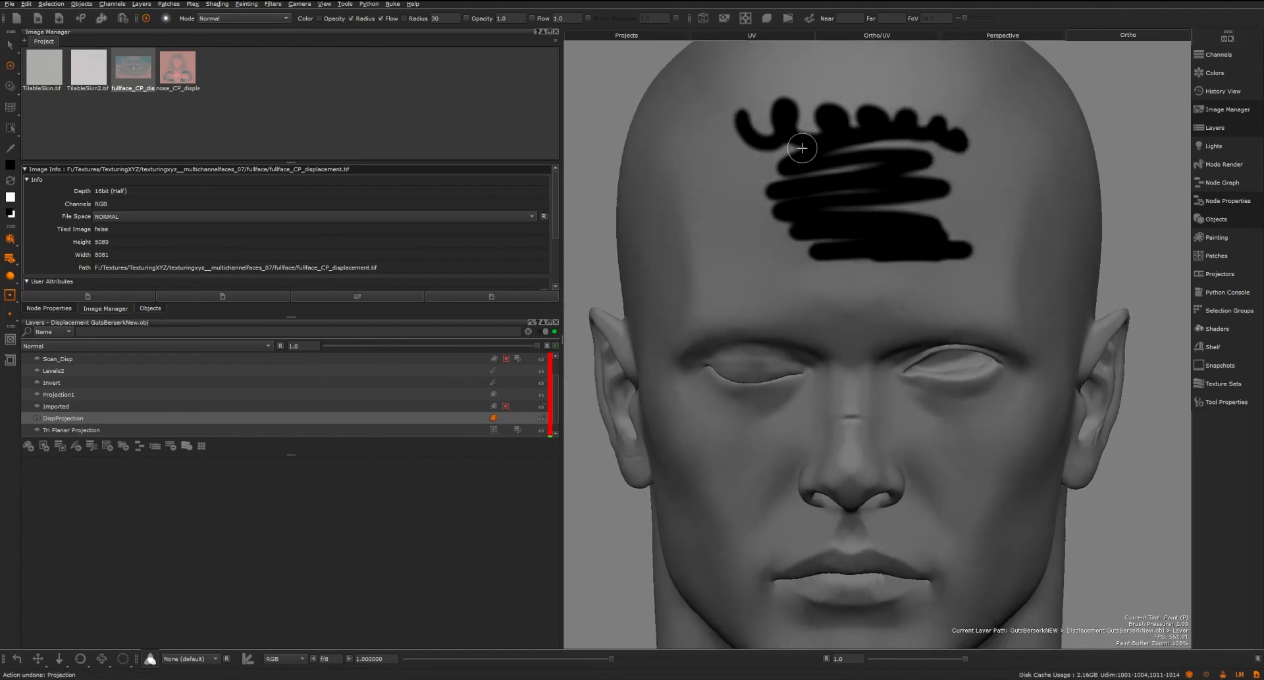
- Erase the loops at the left end of the top forehead stroke with the Paint Buffer Eraser
{"action": "left_click_drag", "start_coordinate": [9, 65], "coordinate": [29, 80]}
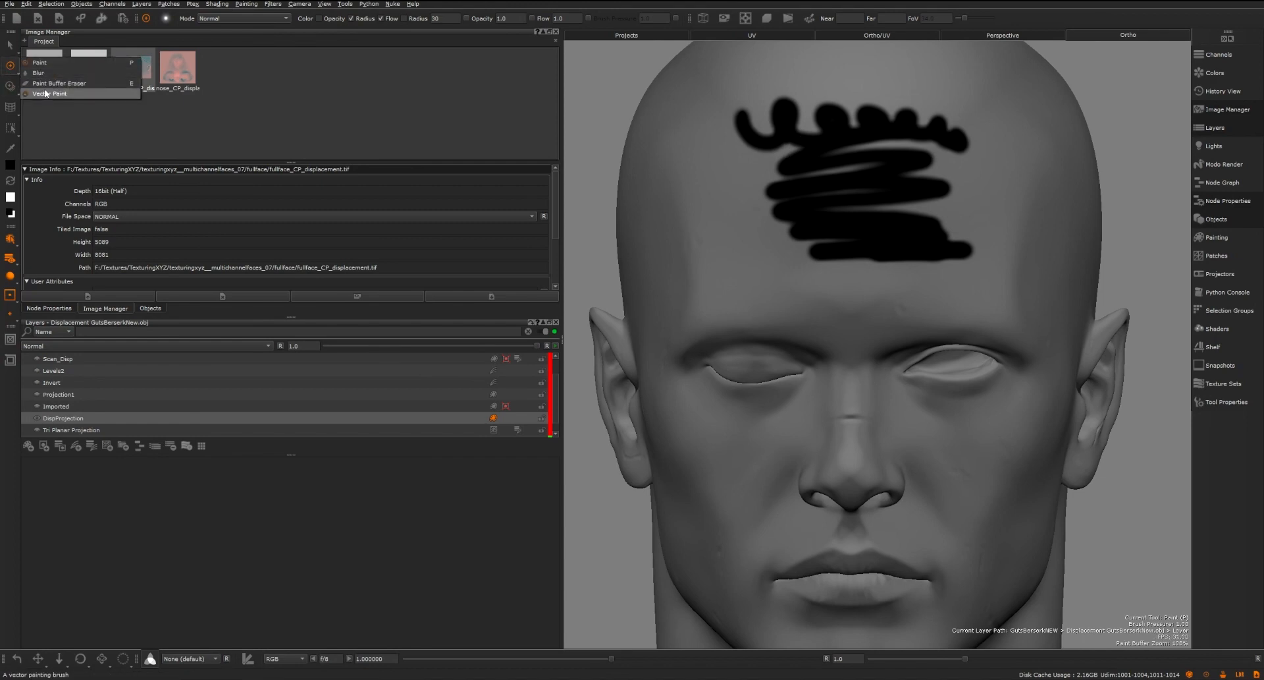
{"action": "left_click", "coordinate": [47, 83]}
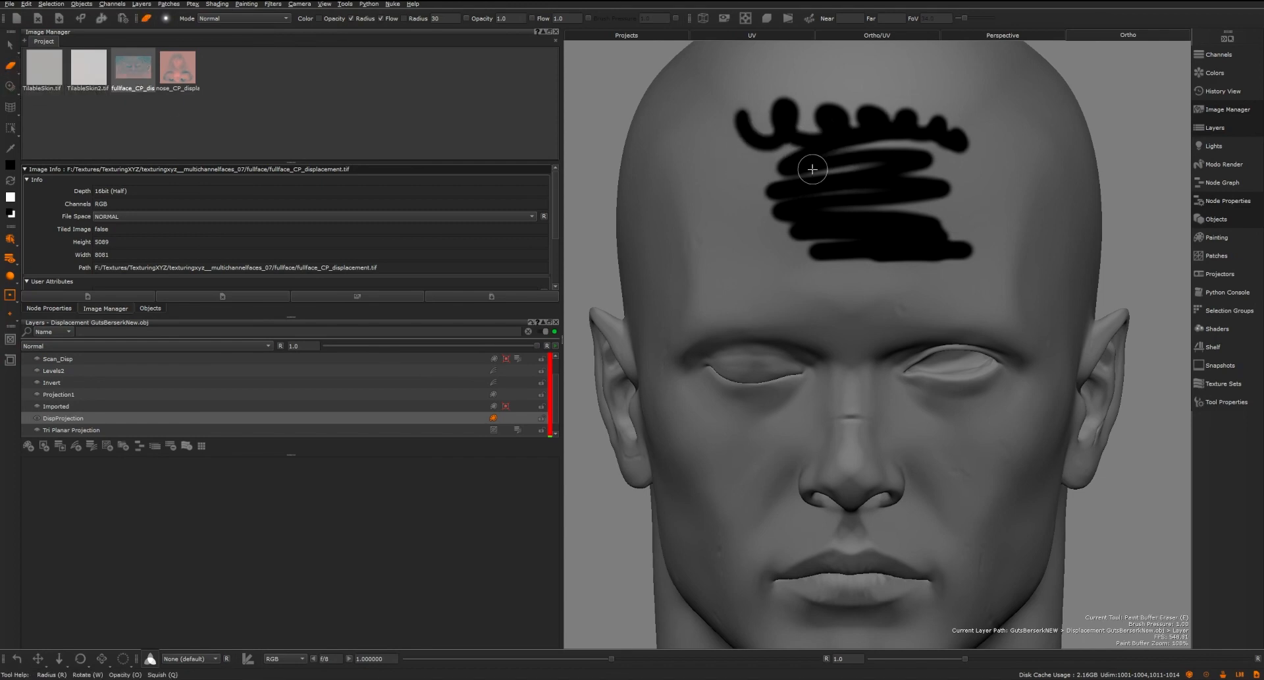
{"action": "mouse_move", "coordinate": [763, 161]}
{"action": "left_mouse_down"}
{"action": "mouse_move", "coordinate": [813, 99]}
{"action": "mouse_move", "coordinate": [781, 98]}
{"action": "mouse_move", "coordinate": [721, 162]}
{"action": "left_mouse_up"}
{"action": "mouse_move", "coordinate": [777, 98]}
{"action": "left_mouse_down"}
{"action": "mouse_move", "coordinate": [763, 154]}
{"action": "mouse_move", "coordinate": [796, 137]}
{"action": "left_mouse_up"}
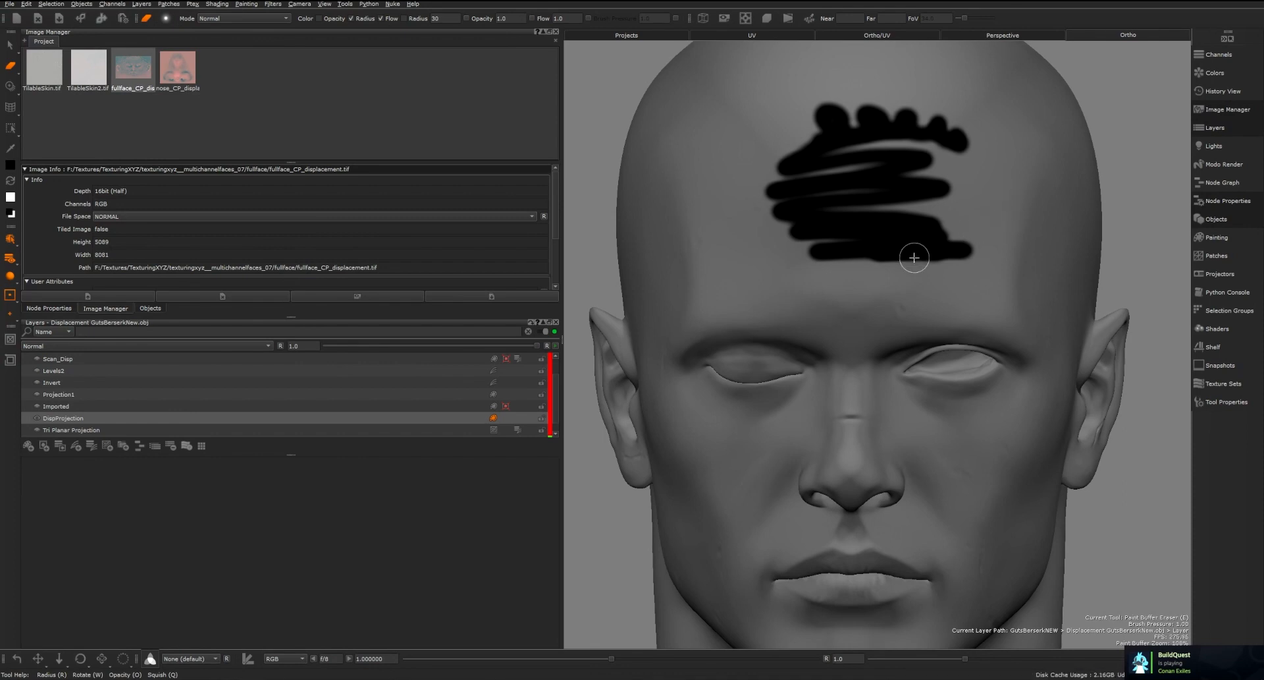
{"action": "mouse_move", "coordinate": [965, 244]}
{"action": "left_mouse_down", "text": "alt"}
{"action": "mouse_move", "coordinate": [891, 257]}
{"action": "mouse_move", "coordinate": [852, 316]}
{"action": "mouse_move", "coordinate": [801, 310]}
{"action": "mouse_move", "coordinate": [918, 303]}
{"action": "left_mouse_up", "text": "alt"}
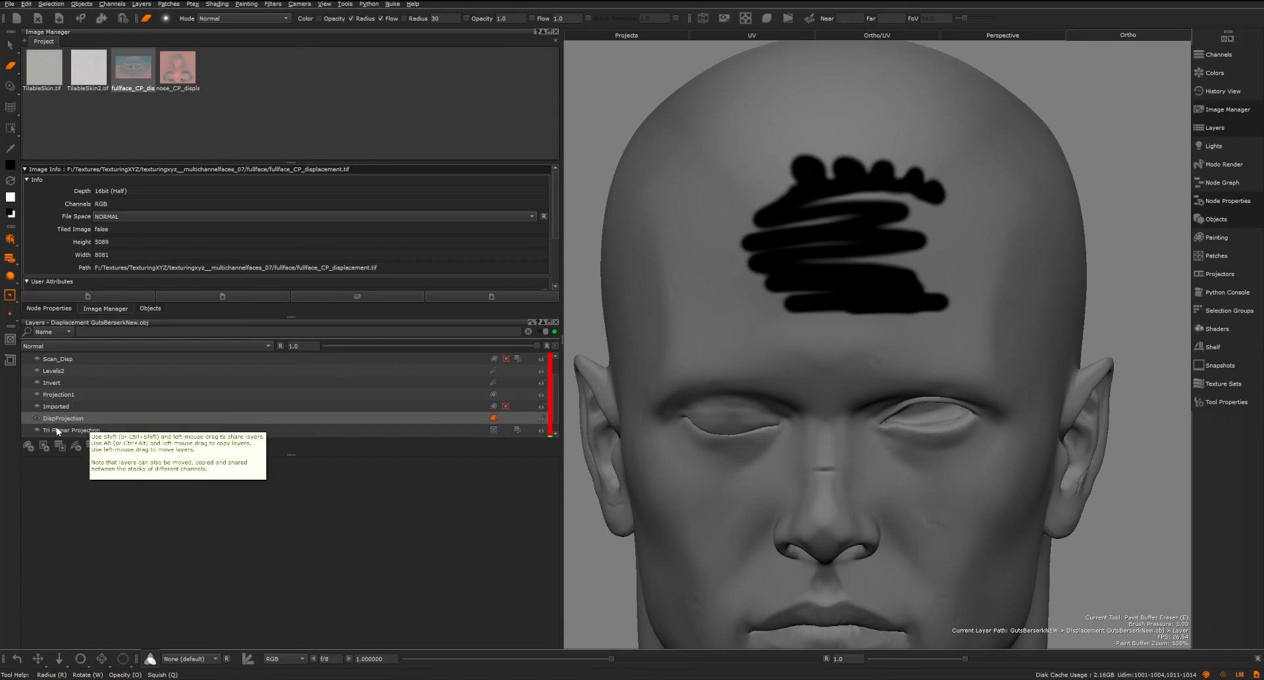
- Switch back to the Paint tool and set its blending mode to Clear
{"action": "left_click", "coordinate": [35, 64]}
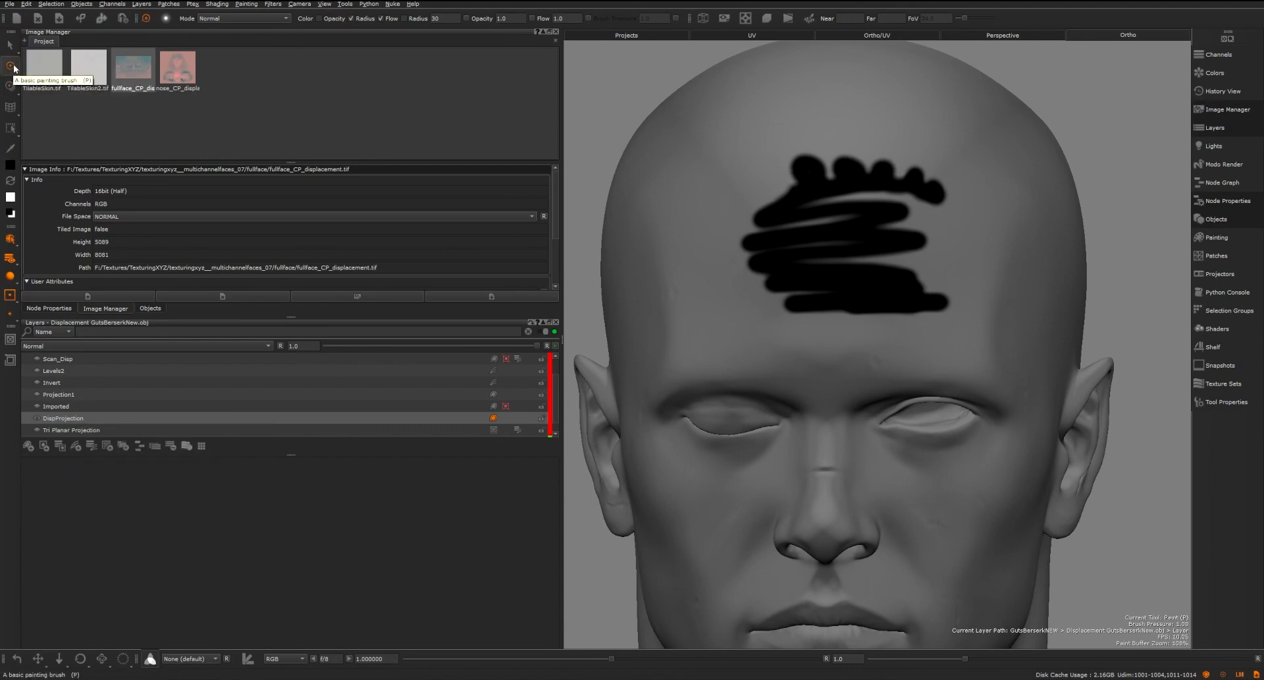
{"action": "left_click", "coordinate": [226, 18]}
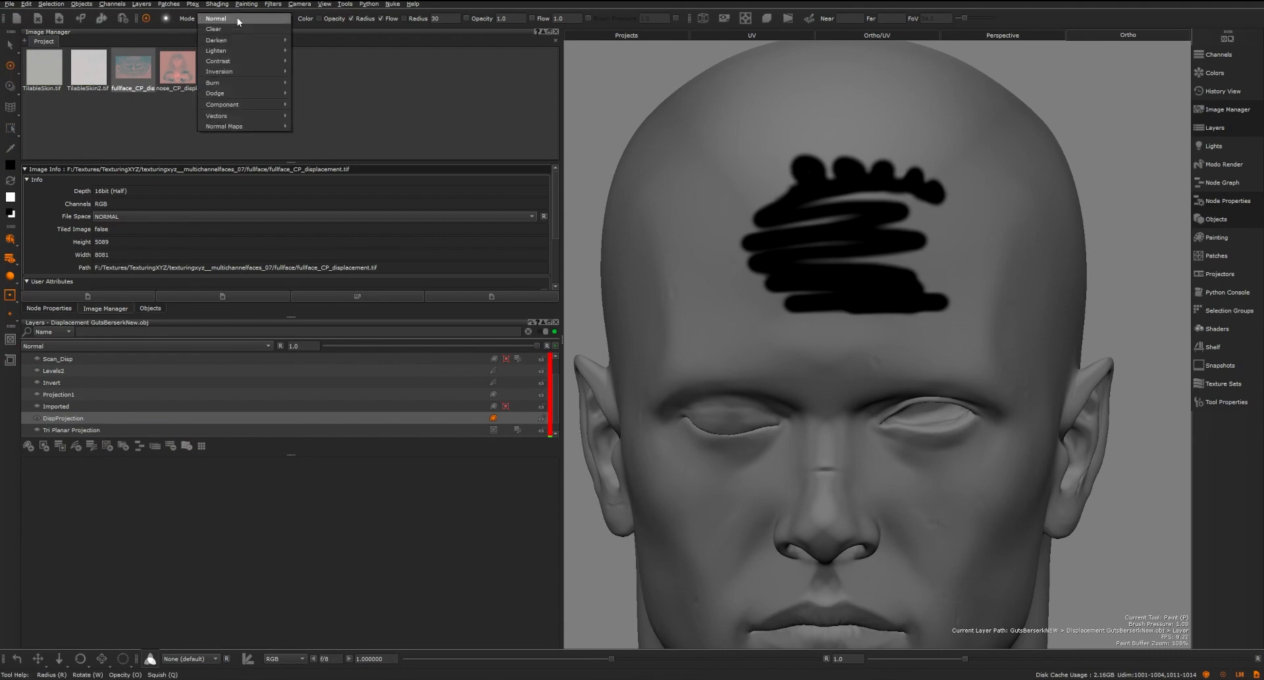
{"action": "left_click", "coordinate": [231, 30]}
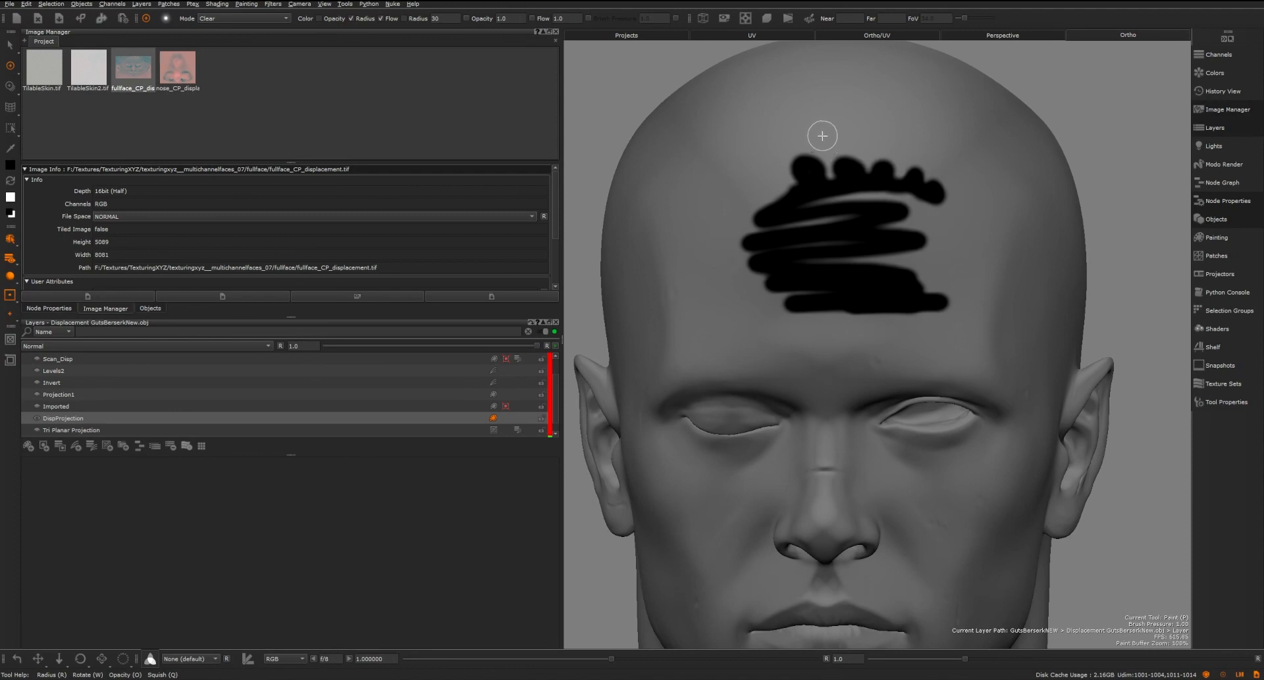
- Erase a diagonal band across the black forehead strokes with the Clear blending mode
{"action": "mouse_move", "coordinate": [823, 135]}
{"action": "left_mouse_down"}
{"action": "mouse_move", "coordinate": [931, 203]}
{"action": "mouse_move", "coordinate": [839, 133]}
{"action": "left_mouse_up"}
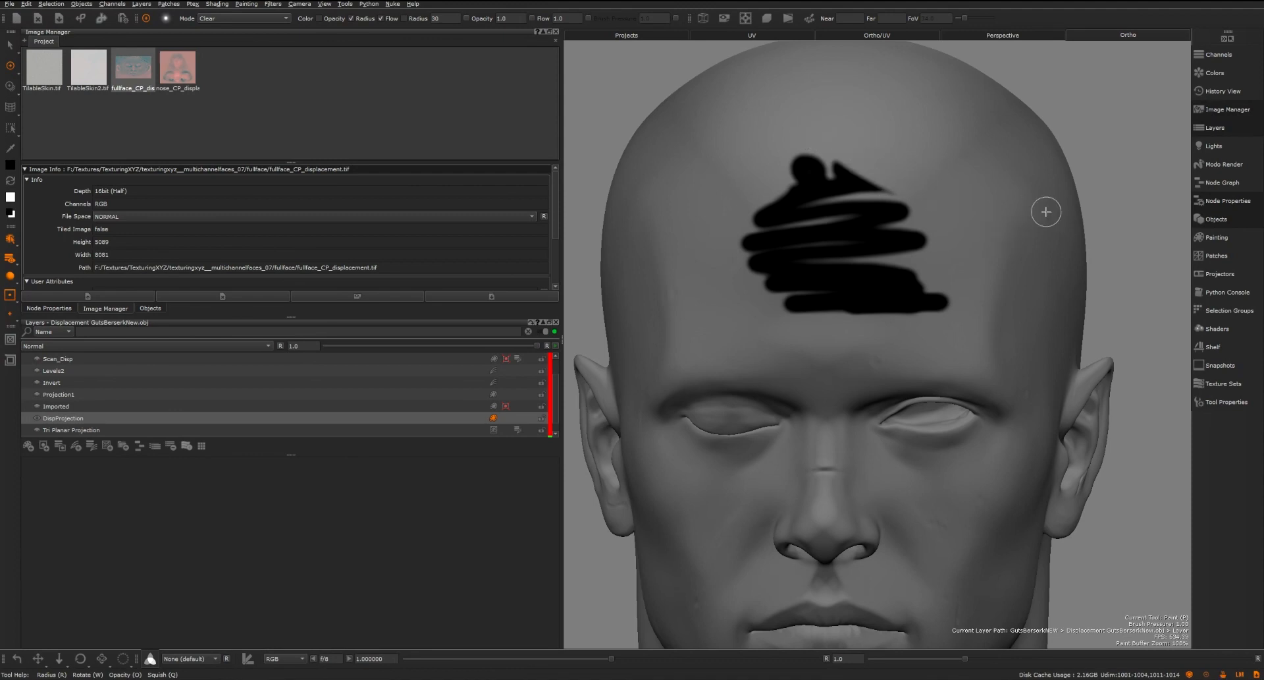
{"action": "mouse_move", "coordinate": [1013, 249]}
{"action": "middle_mouse_down", "text": "alt"}
{"action": "mouse_move", "coordinate": [1033, 209]}
{"action": "mouse_move", "coordinate": [1078, 175]}
{"action": "mouse_move", "coordinate": [1034, 127]}
{"action": "mouse_move", "coordinate": [985, 173]}
{"action": "mouse_move", "coordinate": [1107, 186]}
{"action": "mouse_move", "coordinate": [1047, 118]}
{"action": "mouse_move", "coordinate": [1007, 192]}
{"action": "mouse_move", "coordinate": [1111, 185]}
{"action": "mouse_move", "coordinate": [1089, 127]}
{"action": "mouse_move", "coordinate": [1033, 180]}
{"action": "mouse_move", "coordinate": [1081, 200]}
{"action": "mouse_move", "coordinate": [1030, 164]}
{"action": "mouse_move", "coordinate": [948, 181]}
{"action": "mouse_move", "coordinate": [923, 242]}
{"action": "mouse_move", "coordinate": [1069, 109]}
{"action": "mouse_move", "coordinate": [994, 163]}
{"action": "mouse_move", "coordinate": [1045, 192]}
{"action": "mouse_move", "coordinate": [1001, 231]}
{"action": "mouse_move", "coordinate": [1002, 161]}
{"action": "mouse_move", "coordinate": [1007, 192]}
{"action": "middle_mouse_up", "text": "alt"}
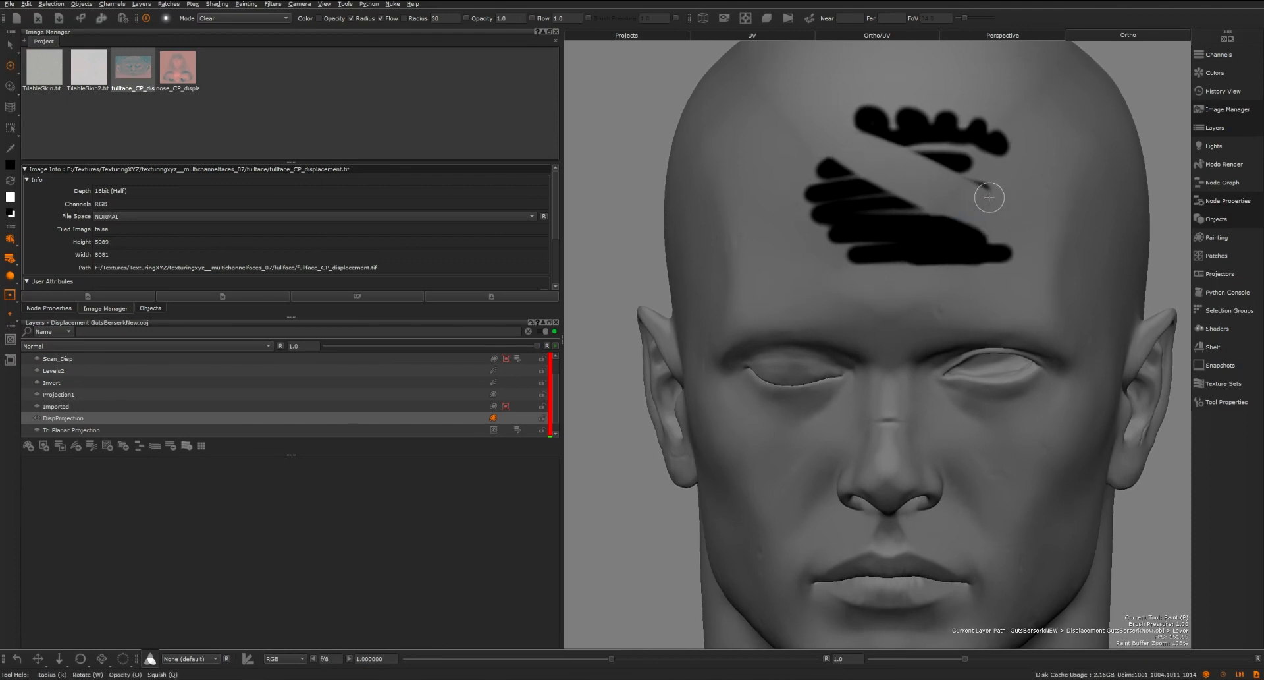
{"action": "mouse_move", "coordinate": [985, 195]}
{"action": "left_mouse_down", "text": "alt"}
{"action": "mouse_move", "coordinate": [906, 263]}
{"action": "mouse_move", "coordinate": [955, 265]}
{"action": "left_mouse_up", "text": "alt"}
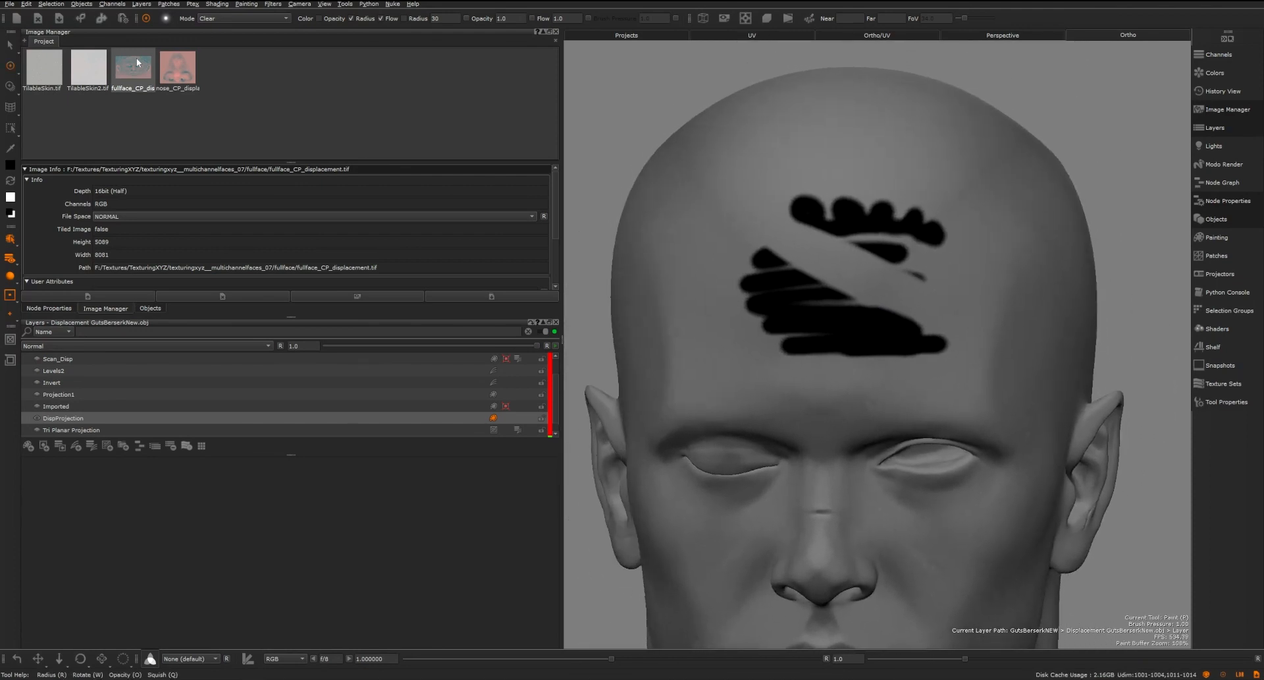
- Return the blending mode to Normal and load the fullface_CF_displacement image into Paint Through, enlarged to cover the head
{"action": "left_click", "coordinate": [215, 22]}
{"action": "left_click", "coordinate": [221, 22]}
{"action": "middle_click_drag", "start_coordinate": [872, 269], "coordinate": [881, 253], "text": "alt"}
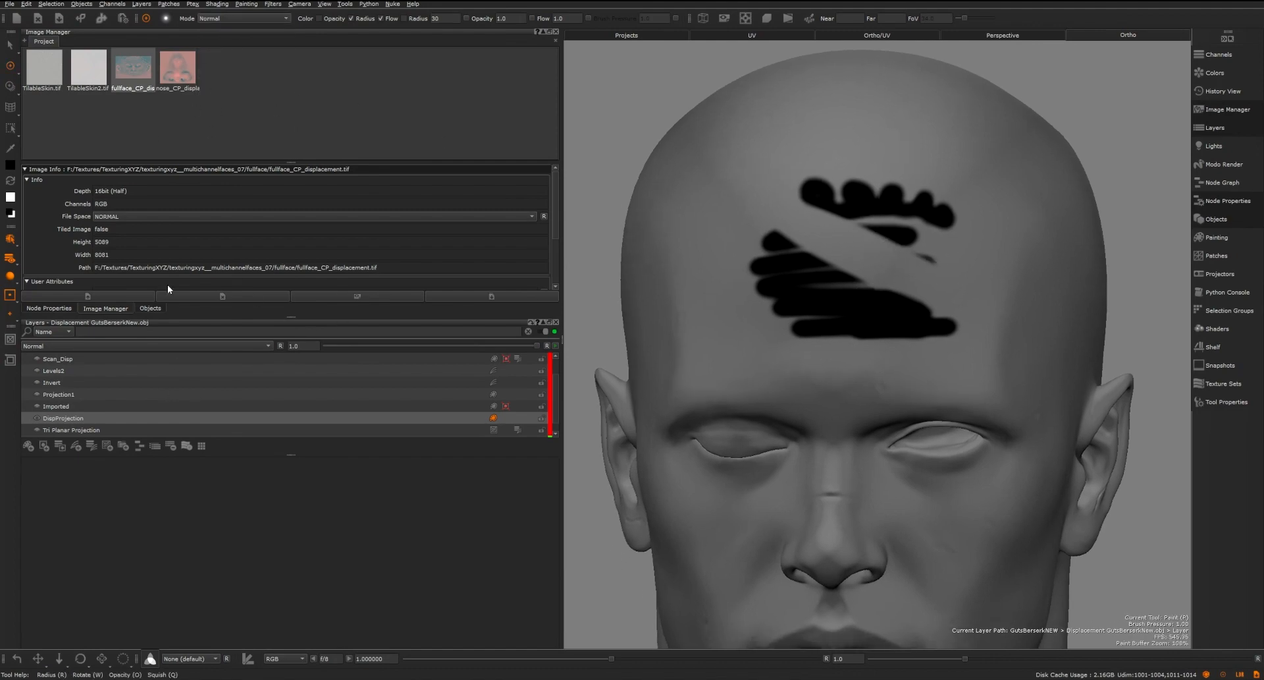
{"action": "mouse_move", "coordinate": [129, 71]}
{"action": "left_mouse_down"}
{"action": "mouse_move", "coordinate": [824, 302]}
{"action": "mouse_move", "coordinate": [848, 326]}
{"action": "left_mouse_up"}
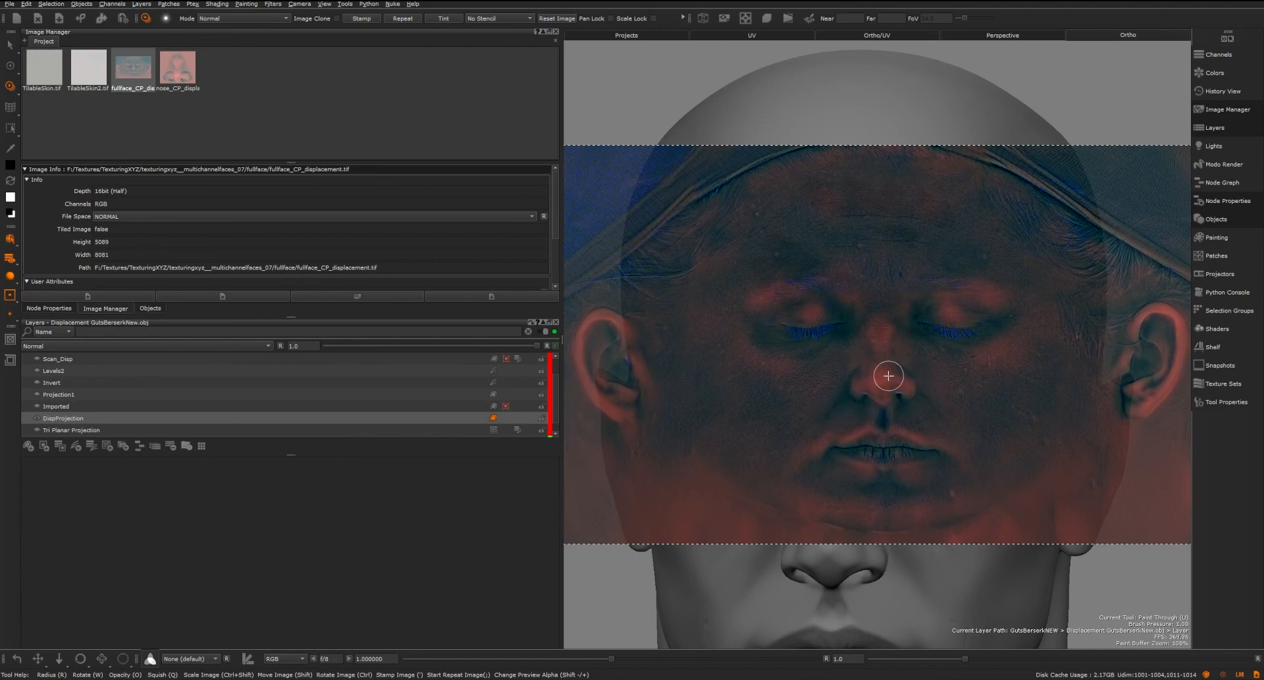
{"action": "mouse_move", "coordinate": [888, 375]}
{"action": "left_mouse_down", "text": "ctrl+shift"}
{"action": "mouse_move", "coordinate": [909, 390]}
{"action": "mouse_move", "coordinate": [860, 413]}
{"action": "mouse_move", "coordinate": [918, 426]}
{"action": "left_mouse_up", "text": "ctrl+shift"}
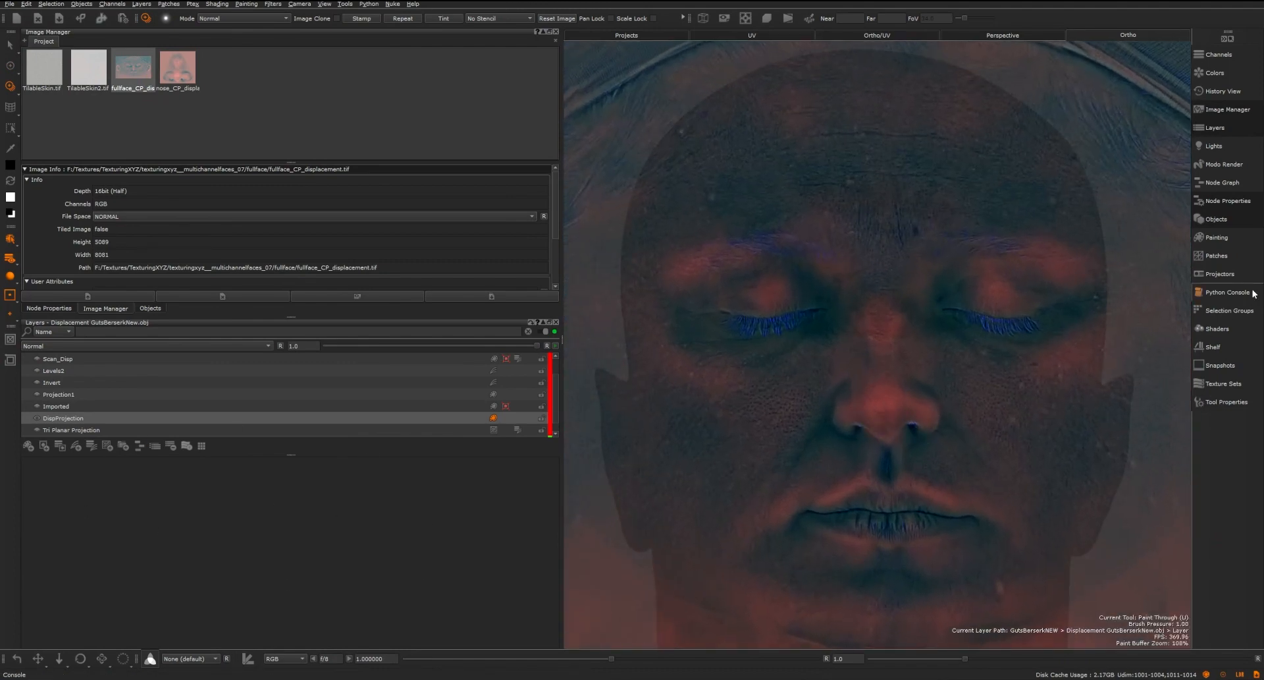
- Lower the Paint Through preview alpha to 0.433
{"action": "left_click", "coordinate": [1221, 241]}
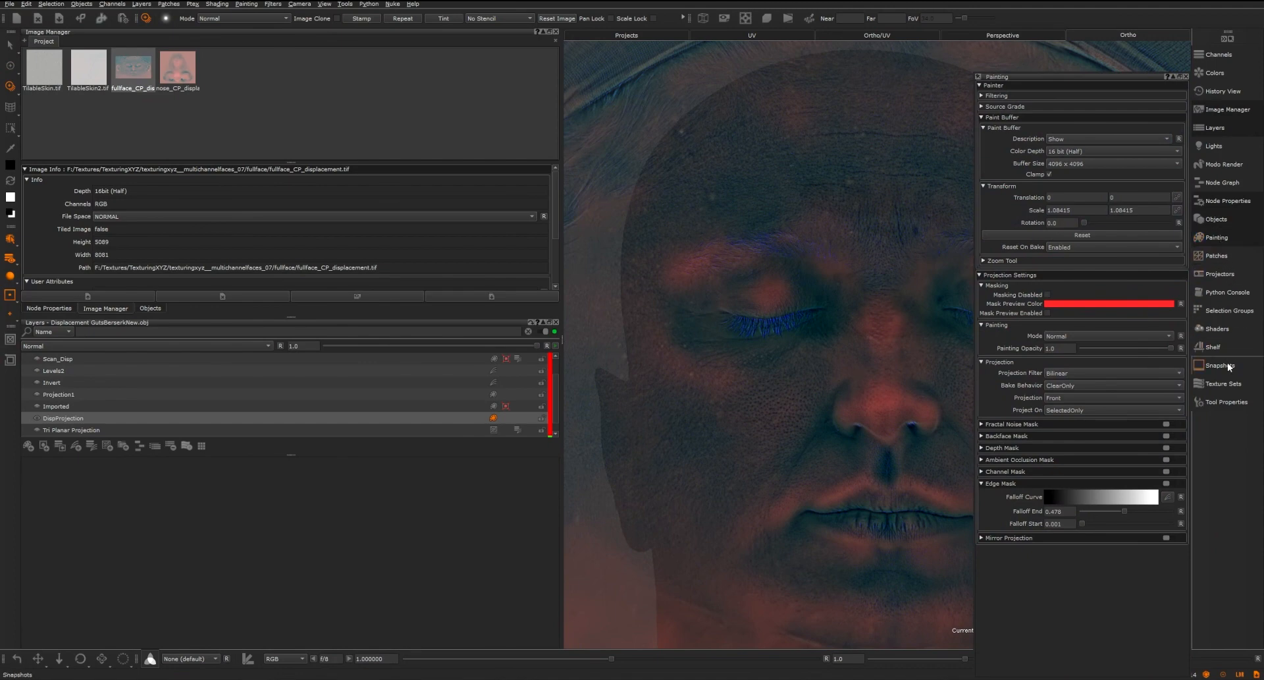
{"action": "left_click", "coordinate": [1225, 402]}
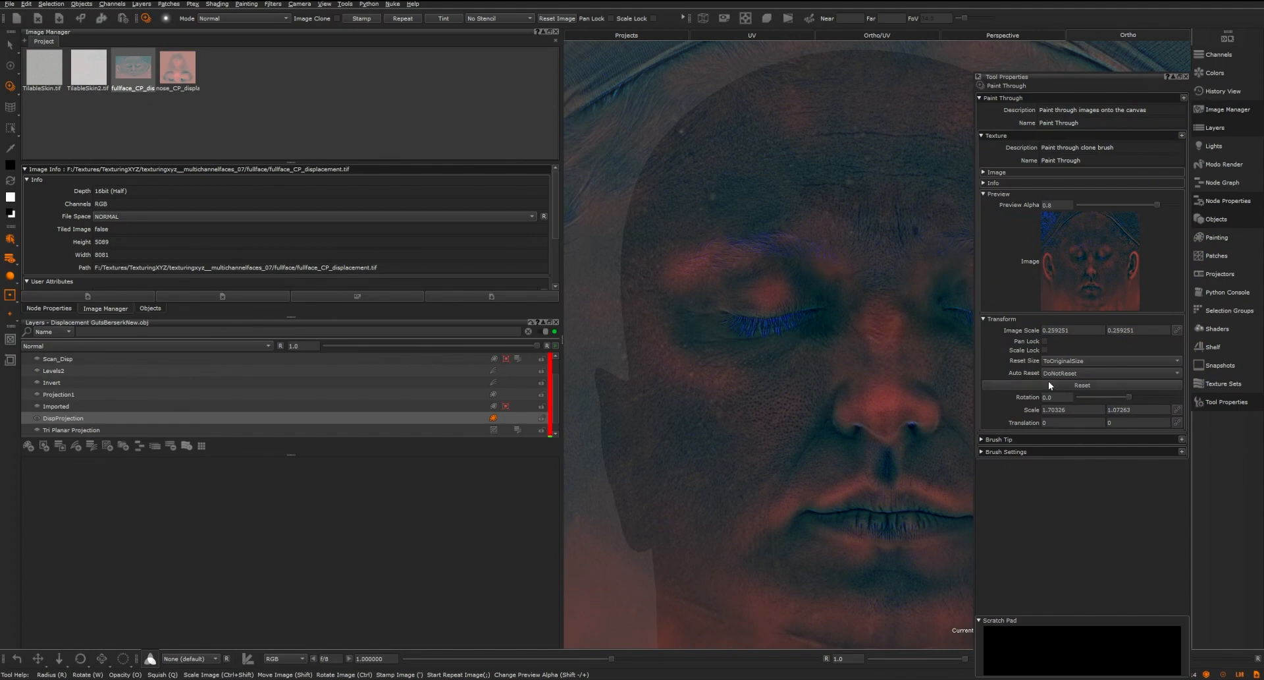
{"action": "left_click_drag", "start_coordinate": [1153, 207], "coordinate": [1114, 209]}
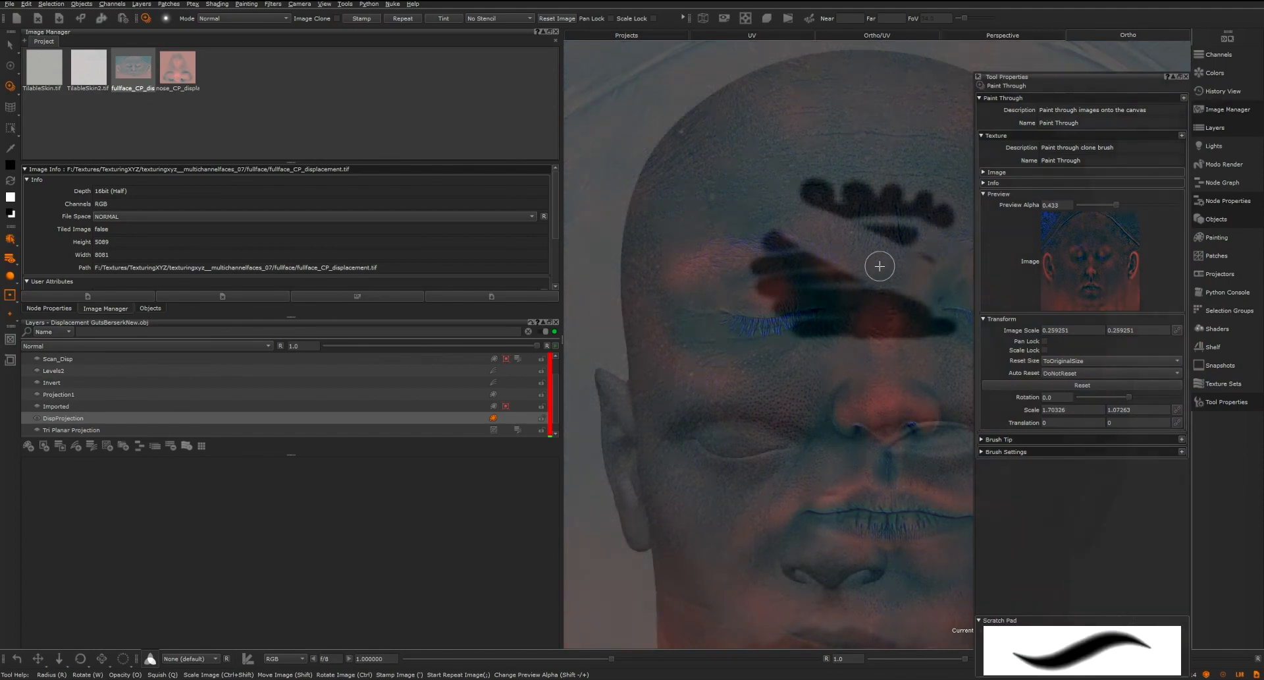
- Align the head and the Paint Through displacement image so that their eyes, nose and mouth roughly match
{"action": "scroll", "coordinate": [846, 289], "scroll_direction": "up", "scroll_amount": 3}
{"action": "mouse_move", "coordinate": [819, 373]}
{"action": "left_mouse_down", "text": "alt"}
{"action": "mouse_move", "coordinate": [849, 336]}
{"action": "mouse_move", "coordinate": [892, 414]}
{"action": "left_mouse_up", "text": "alt"}
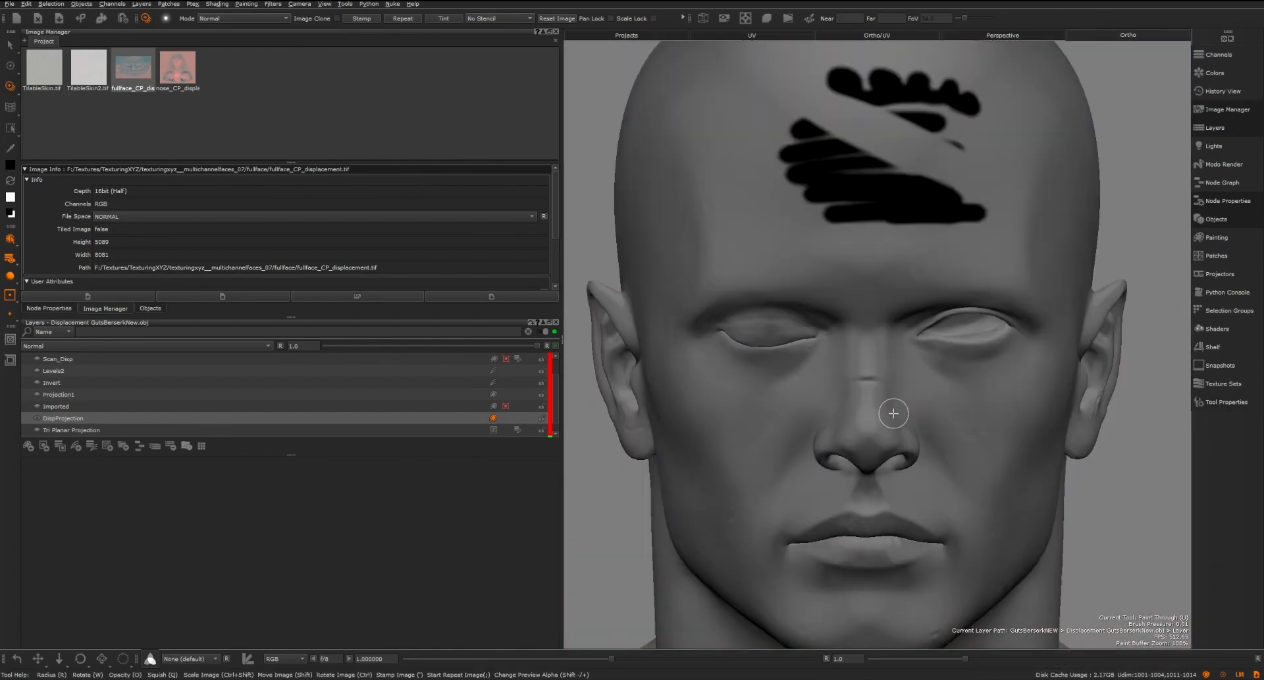
{"action": "right_click_drag", "start_coordinate": [892, 415], "coordinate": [923, 378], "text": "alt"}
{"action": "middle_click_drag", "start_coordinate": [924, 379], "coordinate": [929, 386], "text": "alt"}
{"action": "scroll", "coordinate": [911, 376], "scroll_direction": "down", "scroll_amount": 3}
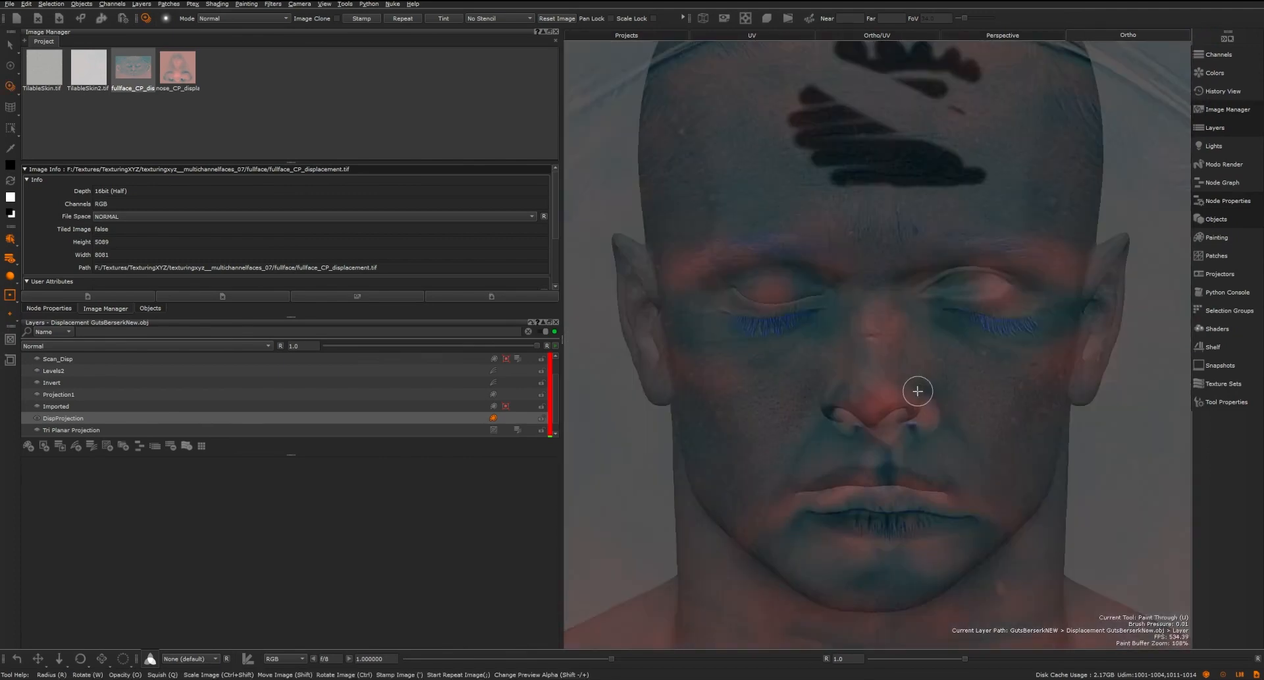
{"action": "scroll", "coordinate": [915, 385], "scroll_direction": "up", "scroll_amount": 3}
{"action": "left_click_drag", "start_coordinate": [914, 384], "coordinate": [830, 369], "text": "shift"}
{"action": "left_click_drag", "start_coordinate": [775, 252], "coordinate": [797, 256], "text": "alt"}
{"action": "mouse_move", "coordinate": [854, 306]}
{"action": "left_mouse_down", "text": "shift"}
{"action": "mouse_move", "coordinate": [943, 322]}
{"action": "mouse_move", "coordinate": [817, 313]}
{"action": "mouse_move", "coordinate": [845, 301]}
{"action": "mouse_move", "coordinate": [861, 233]}
{"action": "mouse_move", "coordinate": [751, 264]}
{"action": "mouse_move", "coordinate": [786, 261]}
{"action": "mouse_move", "coordinate": [793, 302]}
{"action": "mouse_move", "coordinate": [875, 294]}
{"action": "left_mouse_up", "text": "shift"}
- Paint the displacement image through onto the character's right eye, forehead, nose bridge and right cheek
{"action": "mouse_move", "coordinate": [775, 330]}
{"action": "left_mouse_down"}
{"action": "mouse_move", "coordinate": [737, 326]}
{"action": "mouse_move", "coordinate": [835, 339]}
{"action": "mouse_move", "coordinate": [899, 290]}
{"action": "mouse_move", "coordinate": [879, 266]}
{"action": "mouse_move", "coordinate": [833, 296]}
{"action": "left_mouse_up"}
{"action": "mouse_move", "coordinate": [757, 251]}
{"action": "left_mouse_down"}
{"action": "mouse_move", "coordinate": [877, 242]}
{"action": "mouse_move", "coordinate": [912, 198]}
{"action": "mouse_move", "coordinate": [876, 158]}
{"action": "mouse_move", "coordinate": [827, 186]}
{"action": "left_mouse_up"}
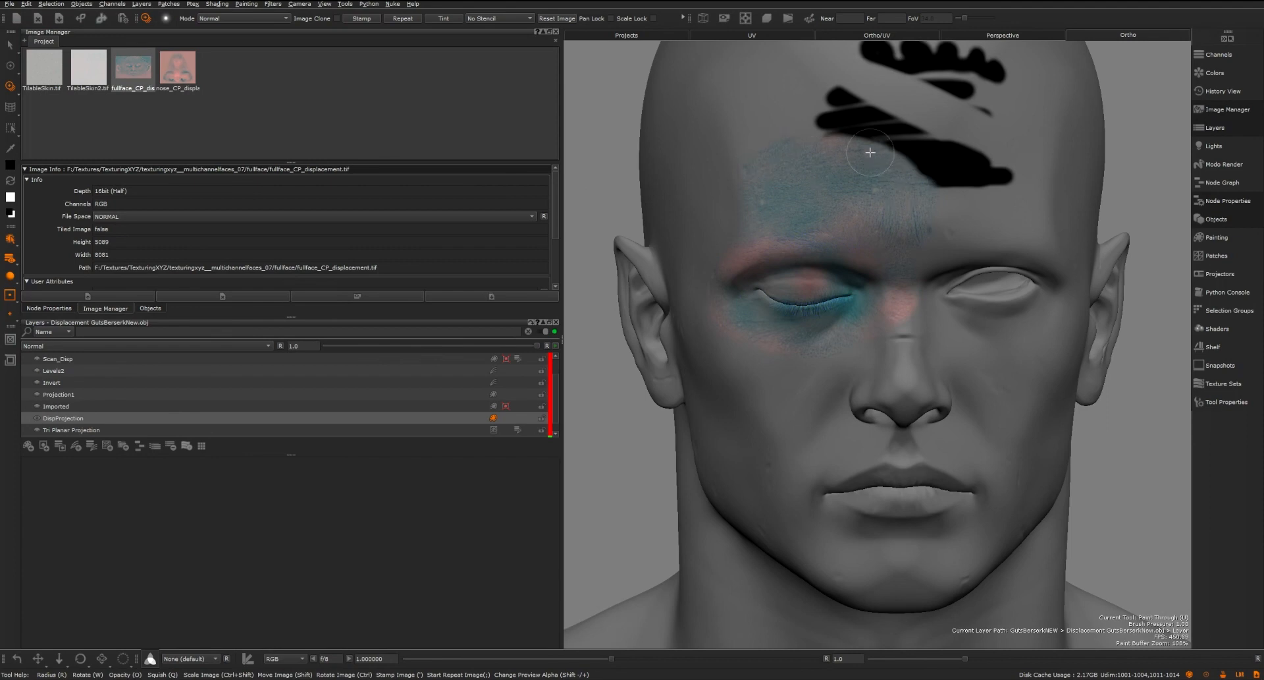
{"action": "left_click_drag", "start_coordinate": [876, 156], "coordinate": [923, 235]}
{"action": "mouse_move", "coordinate": [881, 314]}
{"action": "left_mouse_down"}
{"action": "mouse_move", "coordinate": [851, 307]}
{"action": "mouse_move", "coordinate": [757, 365]}
{"action": "mouse_move", "coordinate": [796, 356]}
{"action": "mouse_move", "coordinate": [804, 399]}
{"action": "left_mouse_up"}
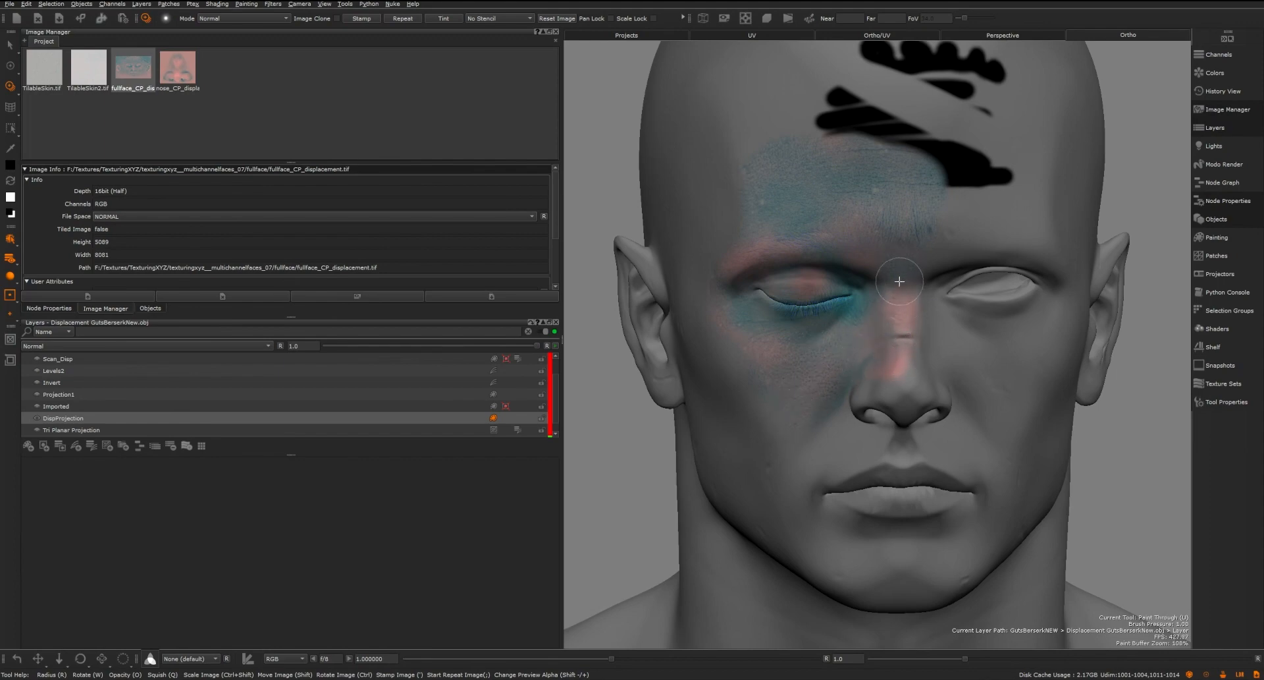
{"action": "mouse_move", "coordinate": [915, 242]}
{"action": "left_mouse_down"}
{"action": "mouse_move", "coordinate": [853, 155]}
{"action": "mouse_move", "coordinate": [795, 153]}
{"action": "mouse_move", "coordinate": [843, 125]}
{"action": "mouse_move", "coordinate": [829, 128]}
{"action": "mouse_move", "coordinate": [931, 197]}
{"action": "mouse_move", "coordinate": [895, 288]}
{"action": "left_mouse_up"}
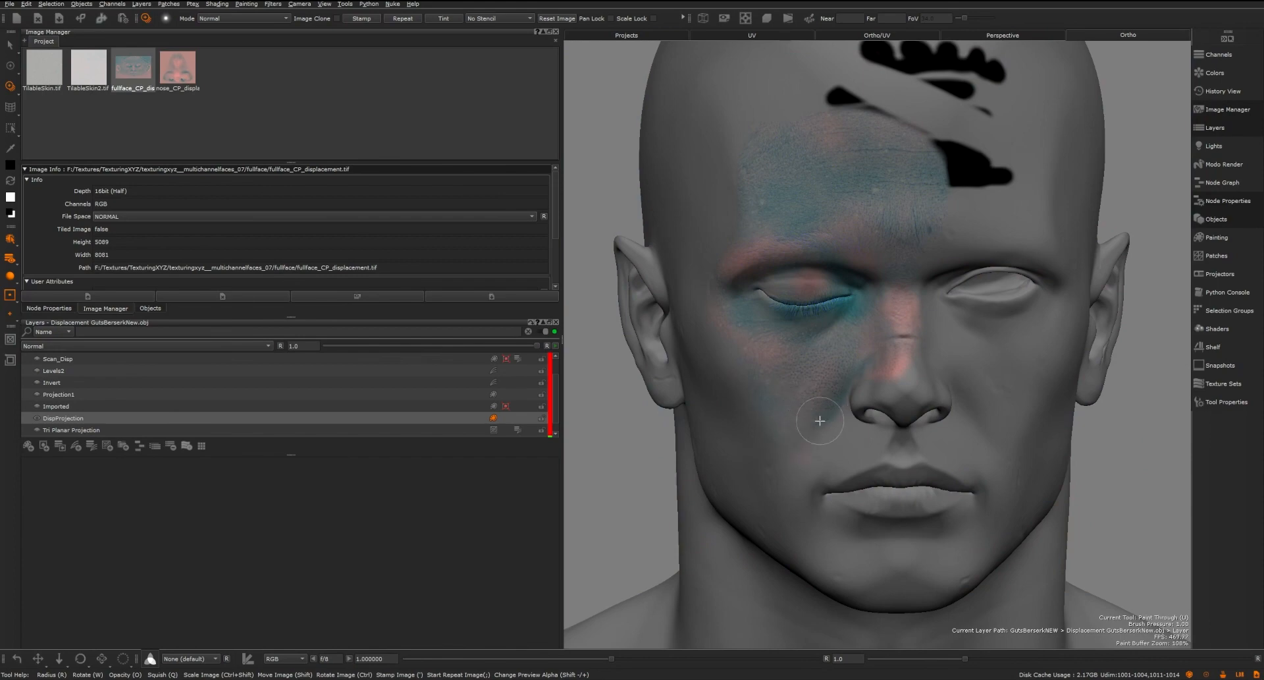
{"action": "left_click_drag", "start_coordinate": [785, 358], "coordinate": [793, 351]}
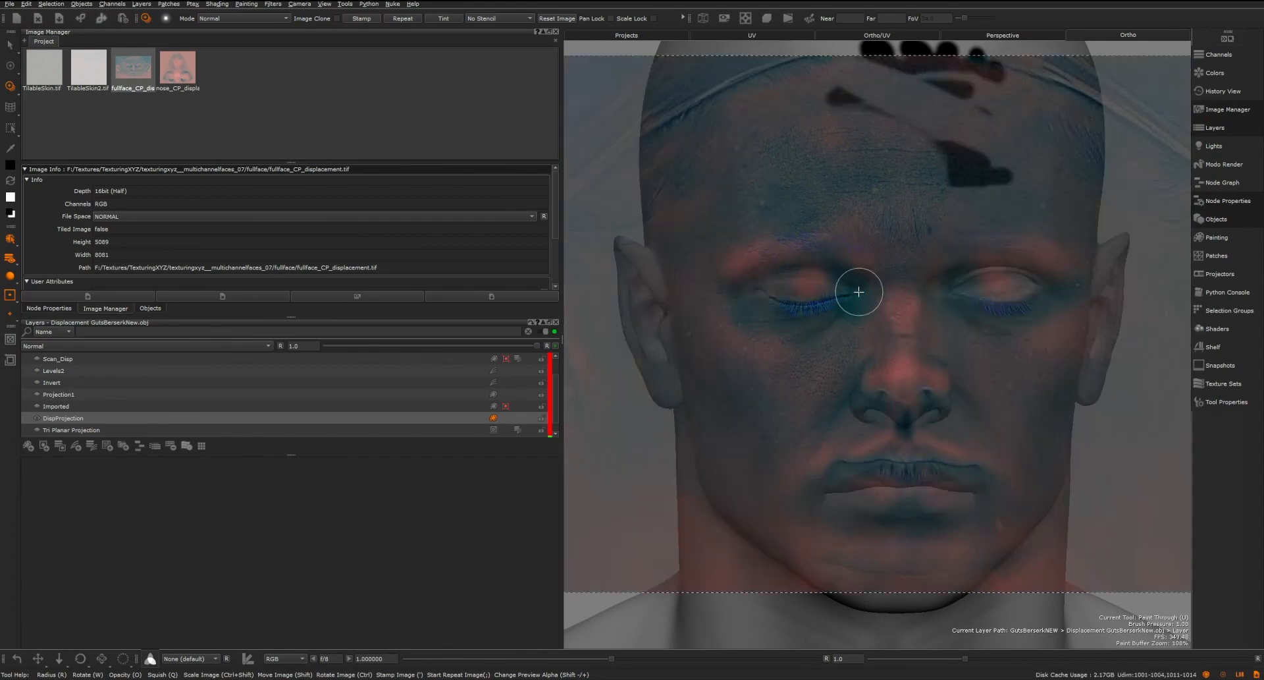
- Switch to the Paint tool and display the head with Flat lighting
{"action": "key", "text": "p"}
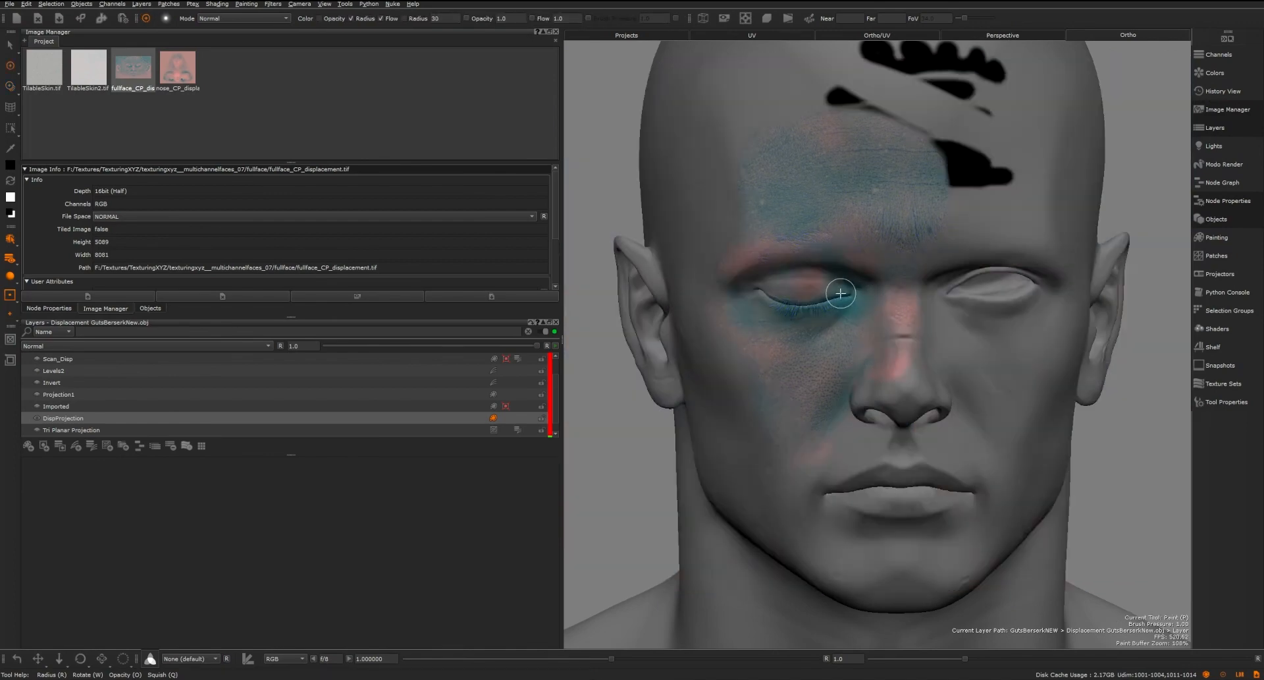
{"action": "right_click_drag", "start_coordinate": [844, 292], "coordinate": [962, 297], "text": "alt"}
{"action": "mouse_move", "coordinate": [797, 313]}
{"action": "left_mouse_down", "text": "alt"}
{"action": "mouse_move", "coordinate": [874, 322]}
{"action": "mouse_move", "coordinate": [649, 376]}
{"action": "mouse_move", "coordinate": [816, 344]}
{"action": "mouse_move", "coordinate": [804, 308]}
{"action": "mouse_move", "coordinate": [762, 296]}
{"action": "mouse_move", "coordinate": [759, 264]}
{"action": "left_mouse_up", "text": "alt"}
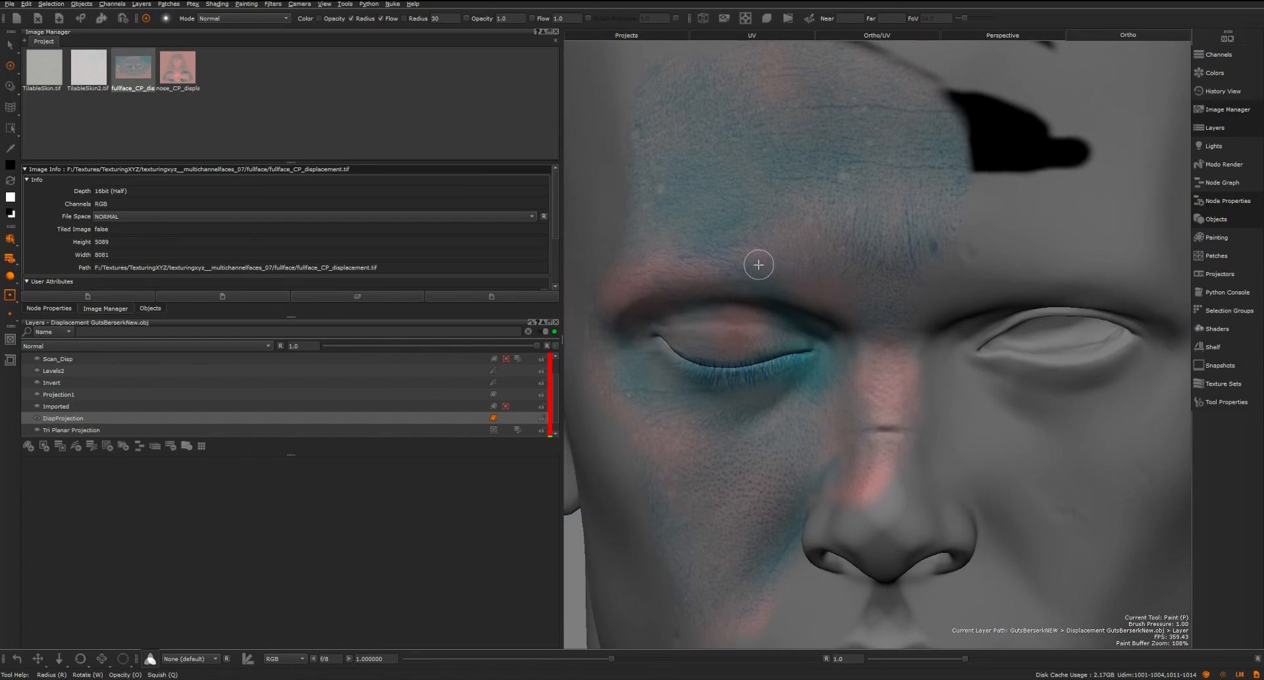
{"action": "left_click", "coordinate": [12, 279]}
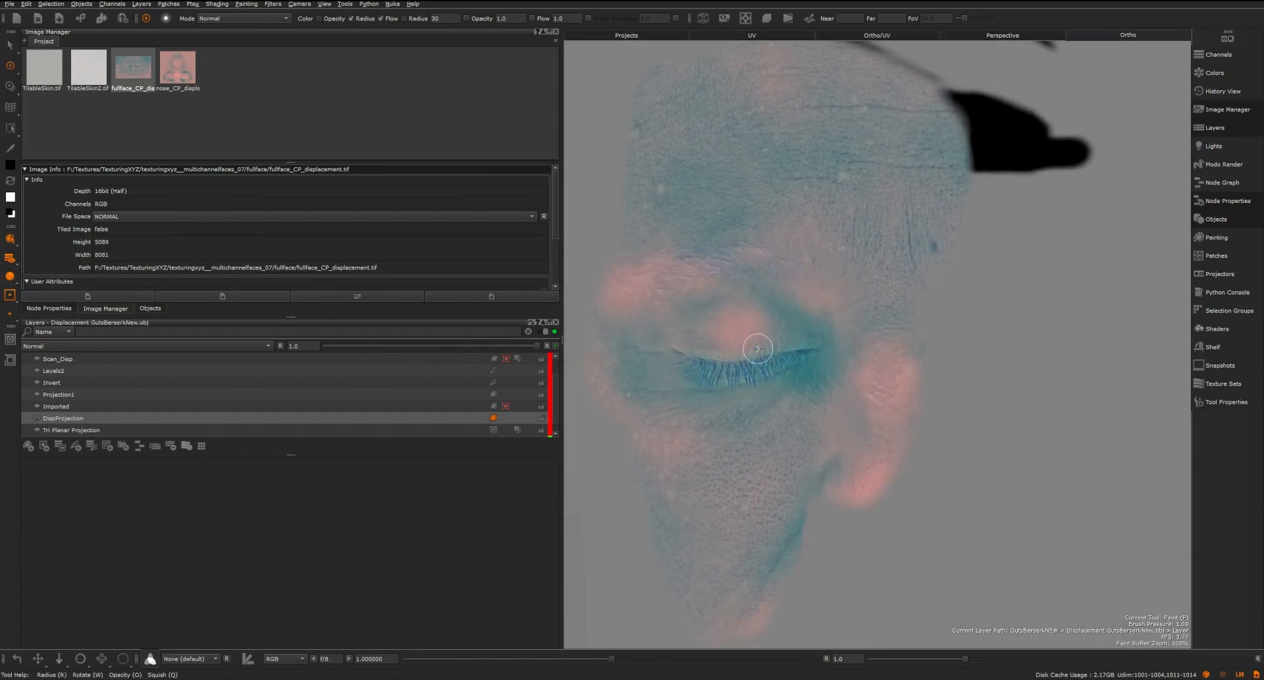
{"action": "middle_click_drag", "start_coordinate": [811, 327], "coordinate": [875, 231], "text": "alt"}
{"action": "right_click_drag", "start_coordinate": [876, 232], "coordinate": [860, 274], "text": "alt"}
{"action": "middle_click_drag", "start_coordinate": [861, 274], "coordinate": [852, 309], "text": "alt"}
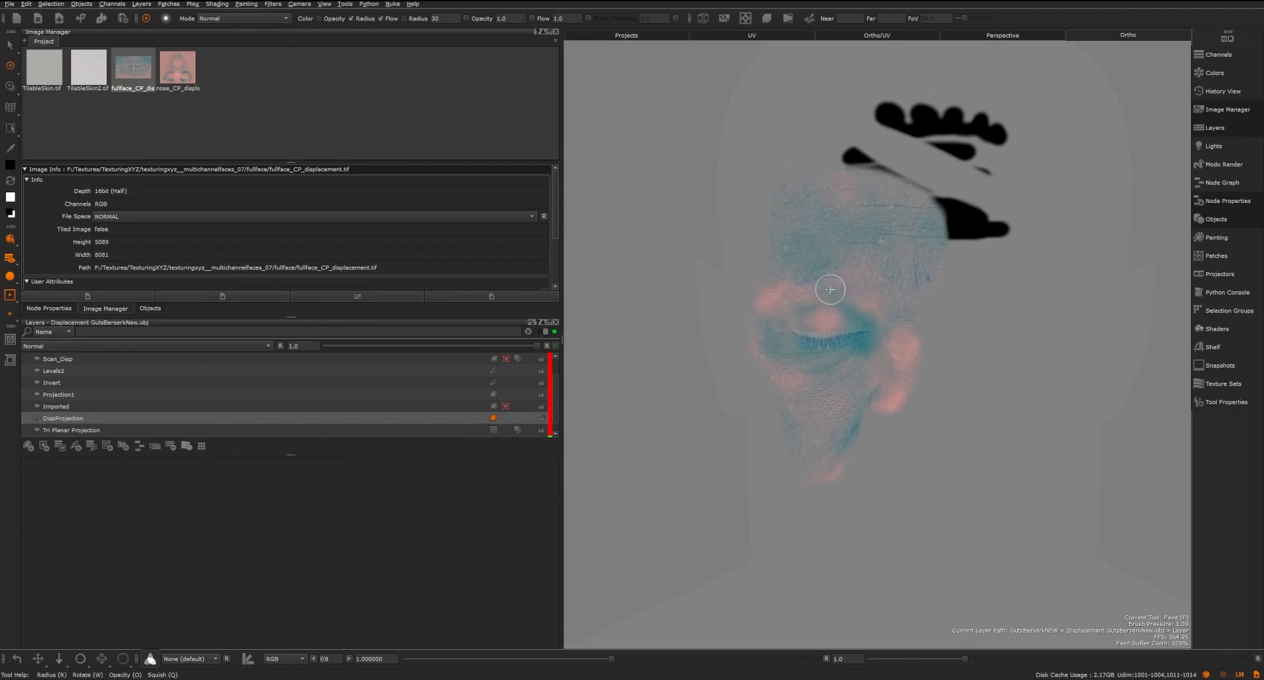
{"action": "right_click_drag", "start_coordinate": [831, 289], "coordinate": [885, 291], "text": "alt"}
{"action": "left_click", "coordinate": [10, 279]}
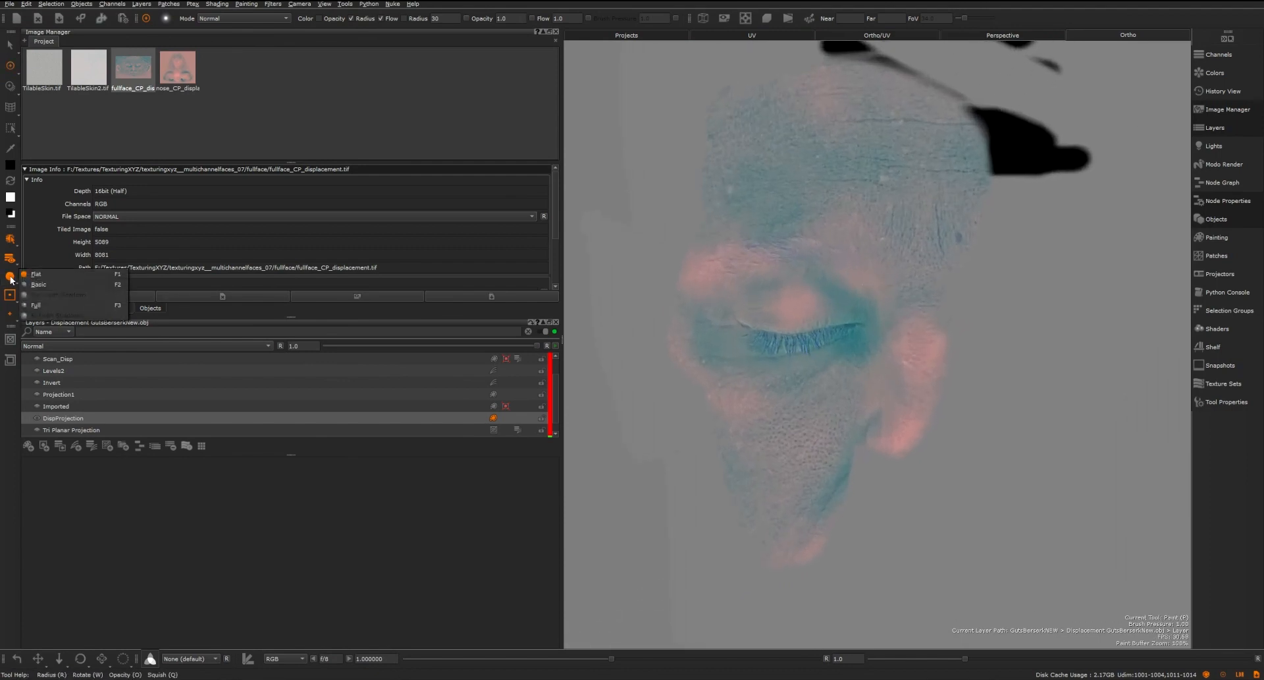
{"action": "left_click", "coordinate": [32, 275]}
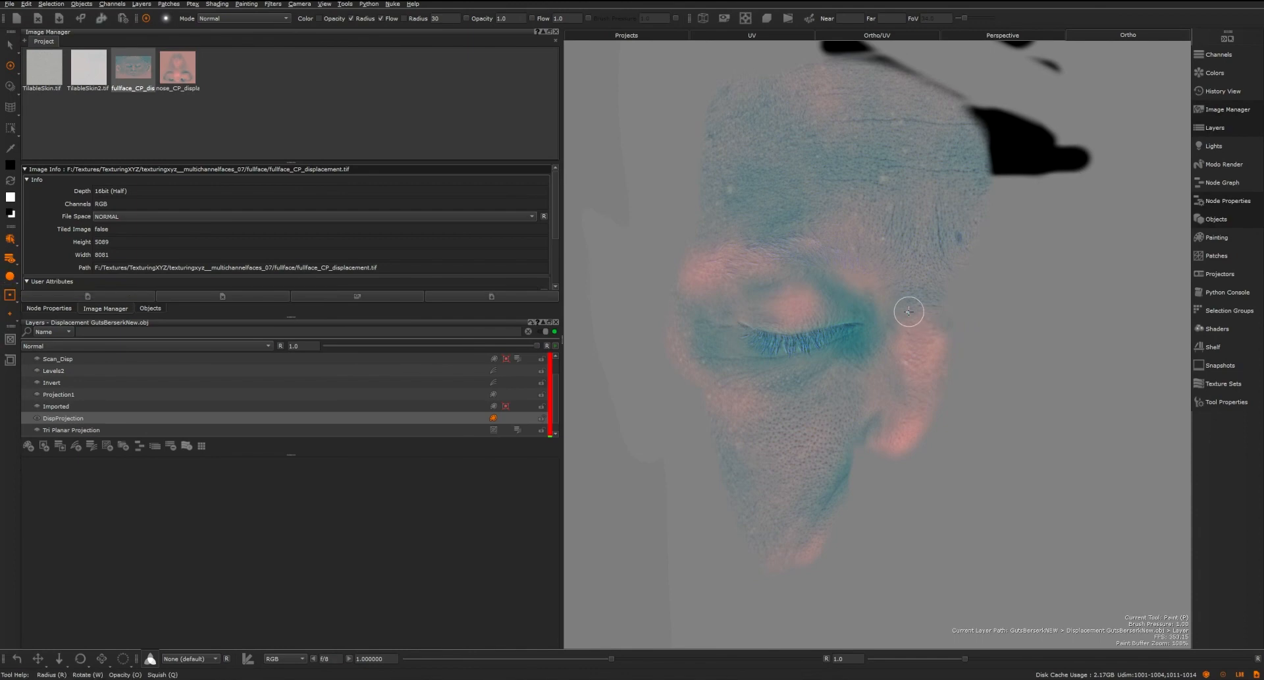
- Examine the projected skin detail around the eye, forehead and cheek up close and from different angles
{"action": "middle_click_drag", "start_coordinate": [730, 302], "coordinate": [736, 353], "text": "alt"}
{"action": "right_click_drag", "start_coordinate": [829, 378], "coordinate": [875, 254], "text": "alt"}
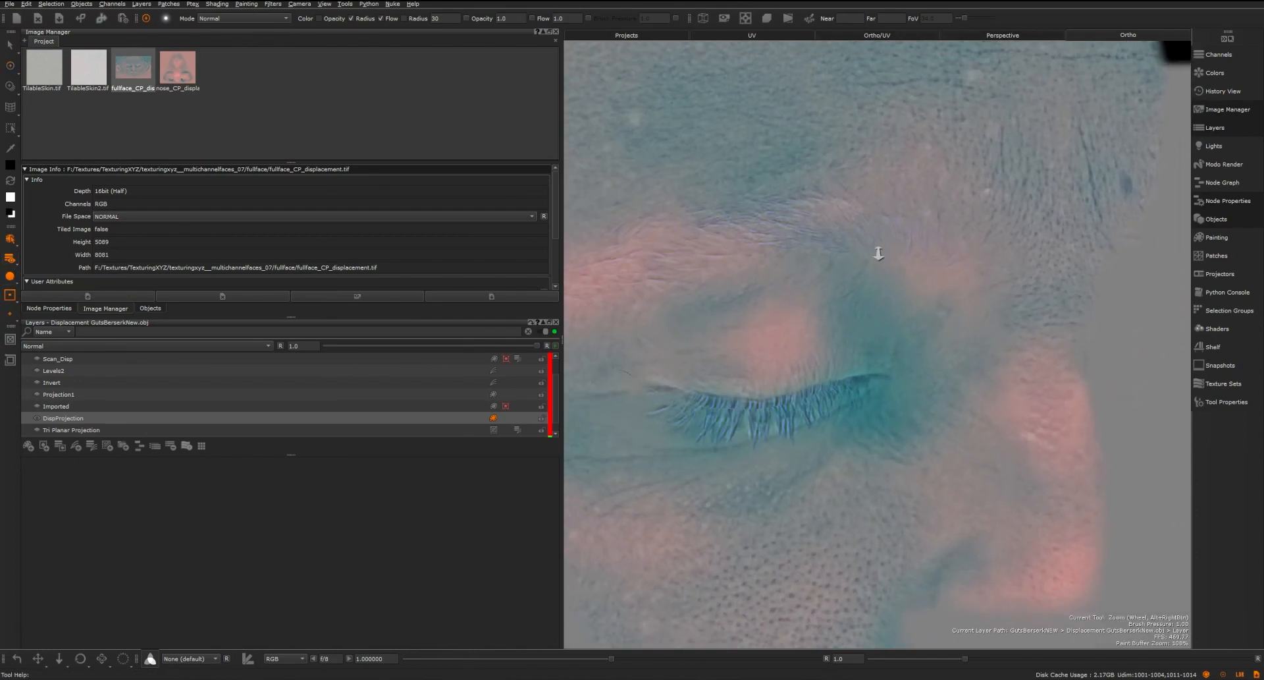
{"action": "mouse_move", "coordinate": [875, 254]}
{"action": "left_mouse_down", "text": "alt"}
{"action": "mouse_move", "coordinate": [762, 240]}
{"action": "mouse_move", "coordinate": [1032, 330]}
{"action": "left_mouse_up", "text": "alt"}
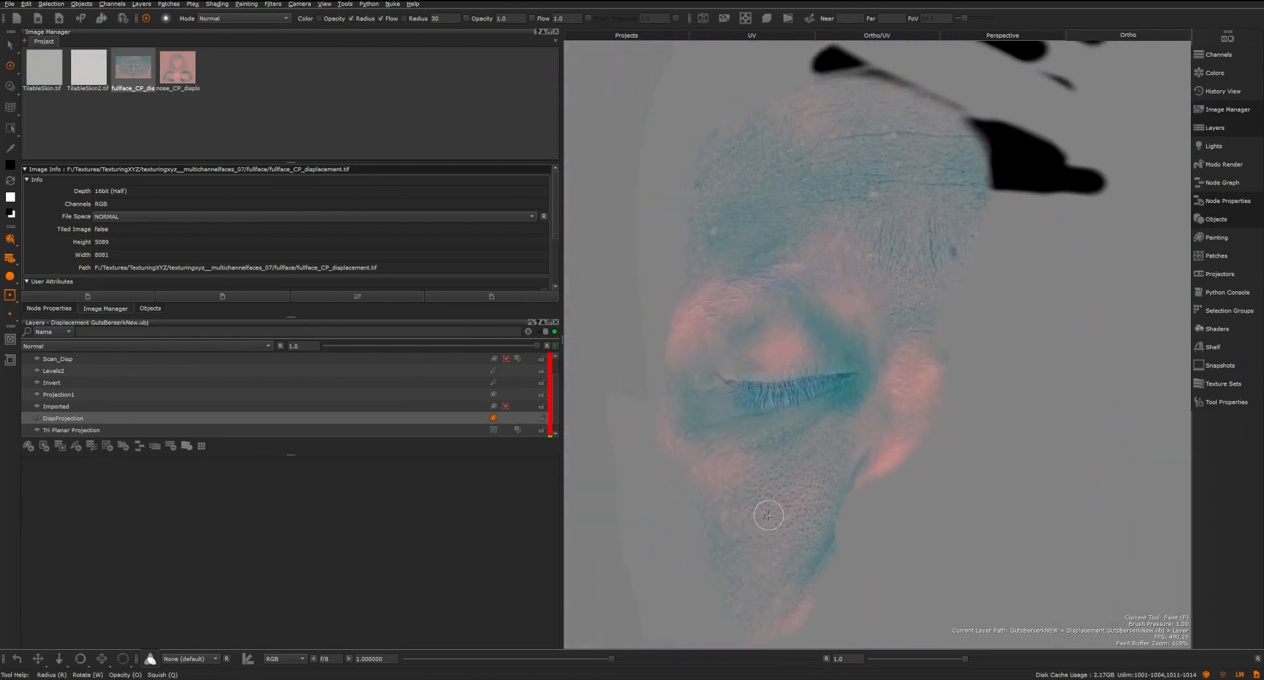
{"action": "right_click_drag", "start_coordinate": [908, 418], "coordinate": [875, 415], "text": "alt"}
{"action": "mouse_move", "coordinate": [875, 415]}
{"action": "left_mouse_down", "text": "alt"}
{"action": "mouse_move", "coordinate": [887, 441]}
{"action": "mouse_move", "coordinate": [920, 406]}
{"action": "left_mouse_up", "text": "alt"}
{"action": "middle_click_drag", "start_coordinate": [954, 464], "coordinate": [915, 399], "text": "alt"}
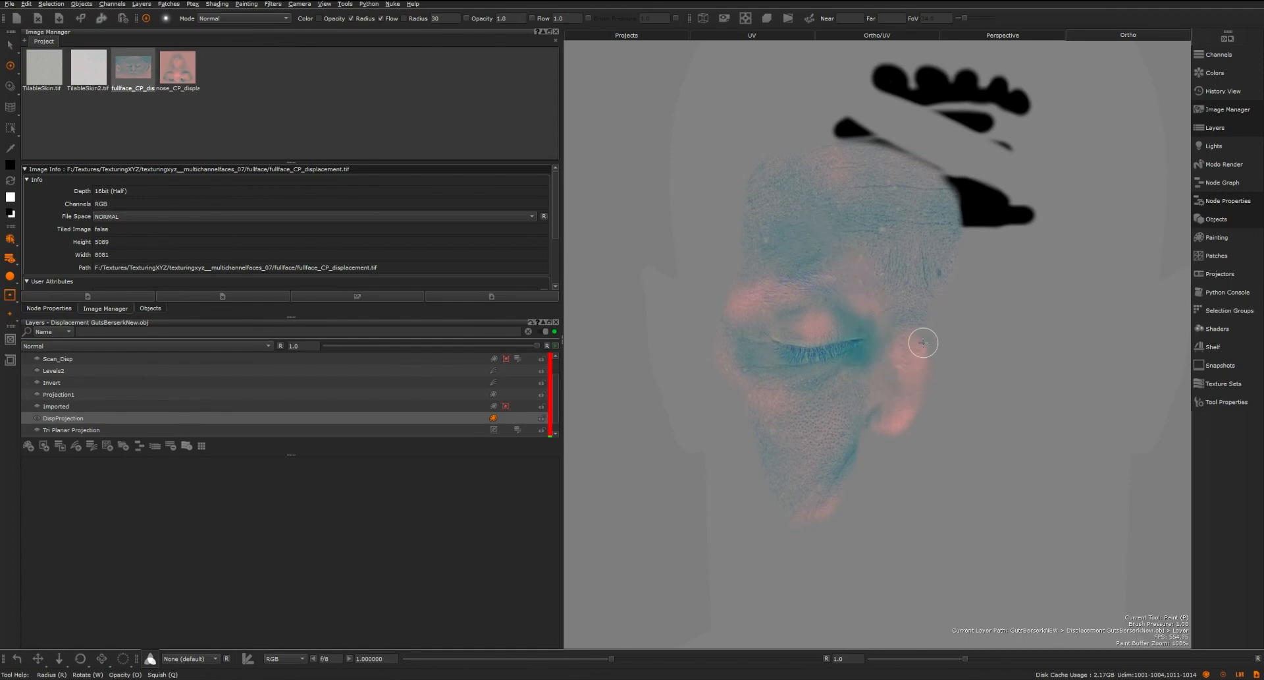
{"action": "middle_click_drag", "start_coordinate": [920, 342], "coordinate": [924, 343], "text": "alt"}
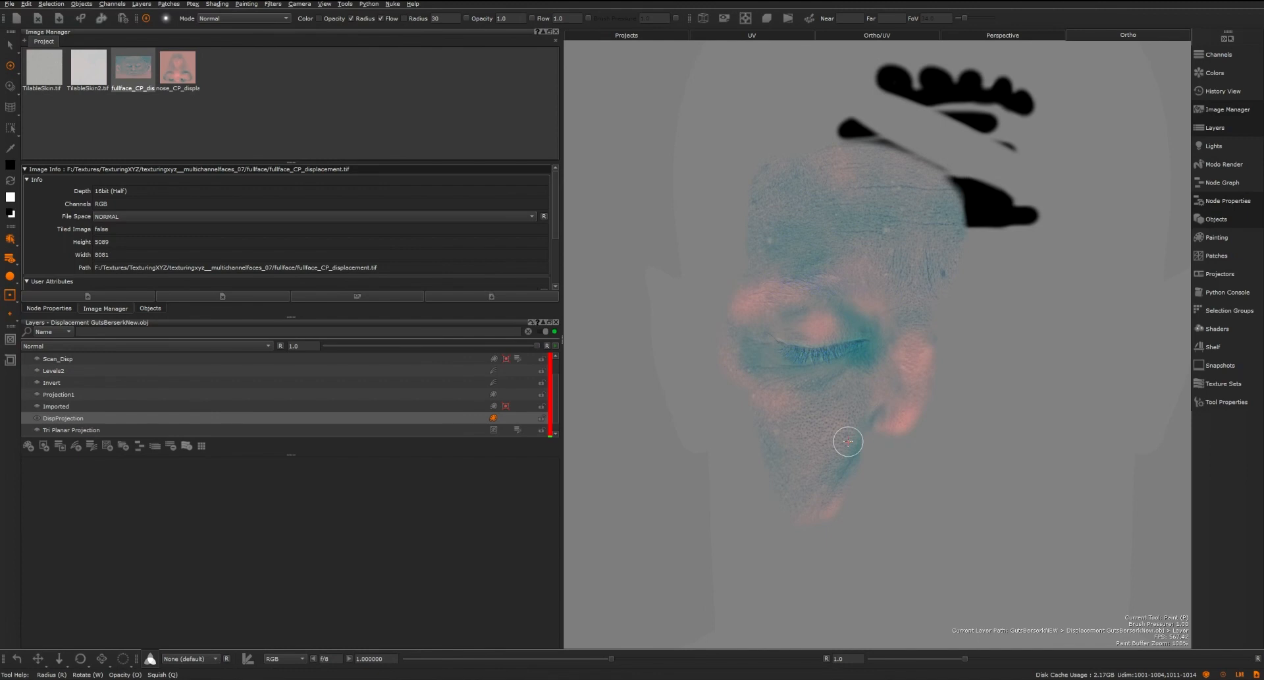
{"action": "scroll", "coordinate": [839, 277], "scroll_direction": "up", "scroll_amount": 5}
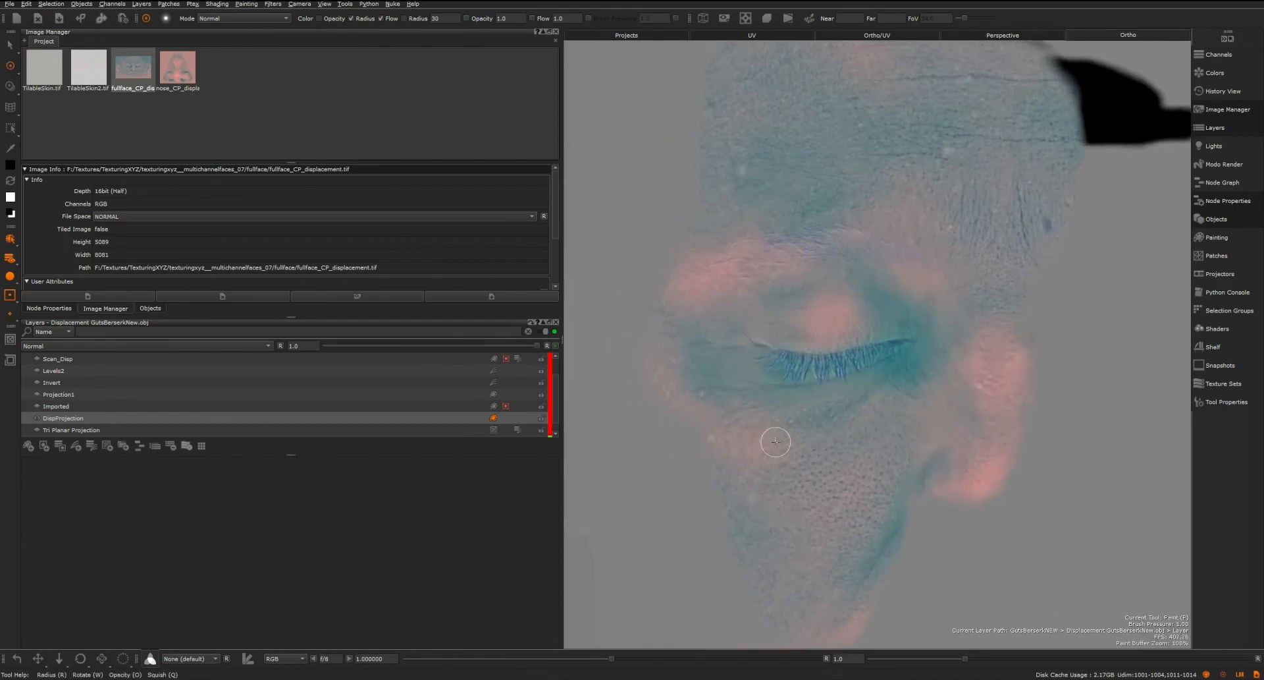
- Compare the R and G channels of the projected displacement by isolating each in the viewport, ending on R
{"action": "left_click", "coordinate": [294, 658]}
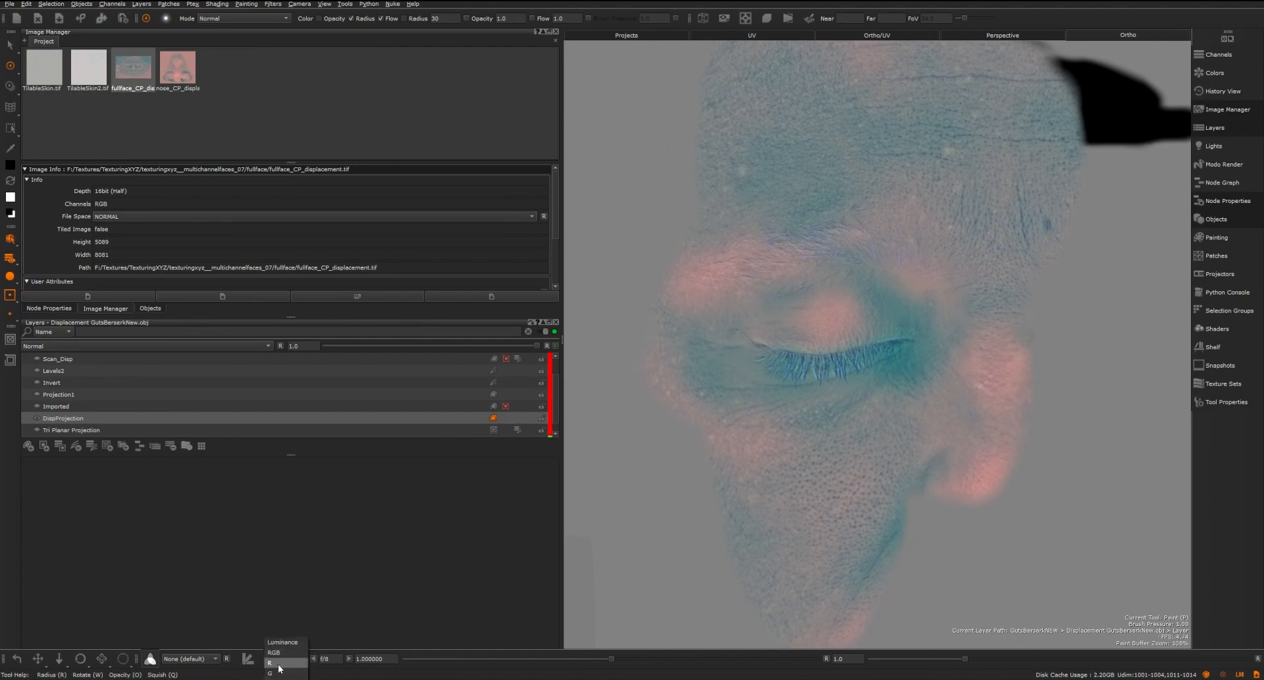
{"action": "left_click", "coordinate": [279, 664]}
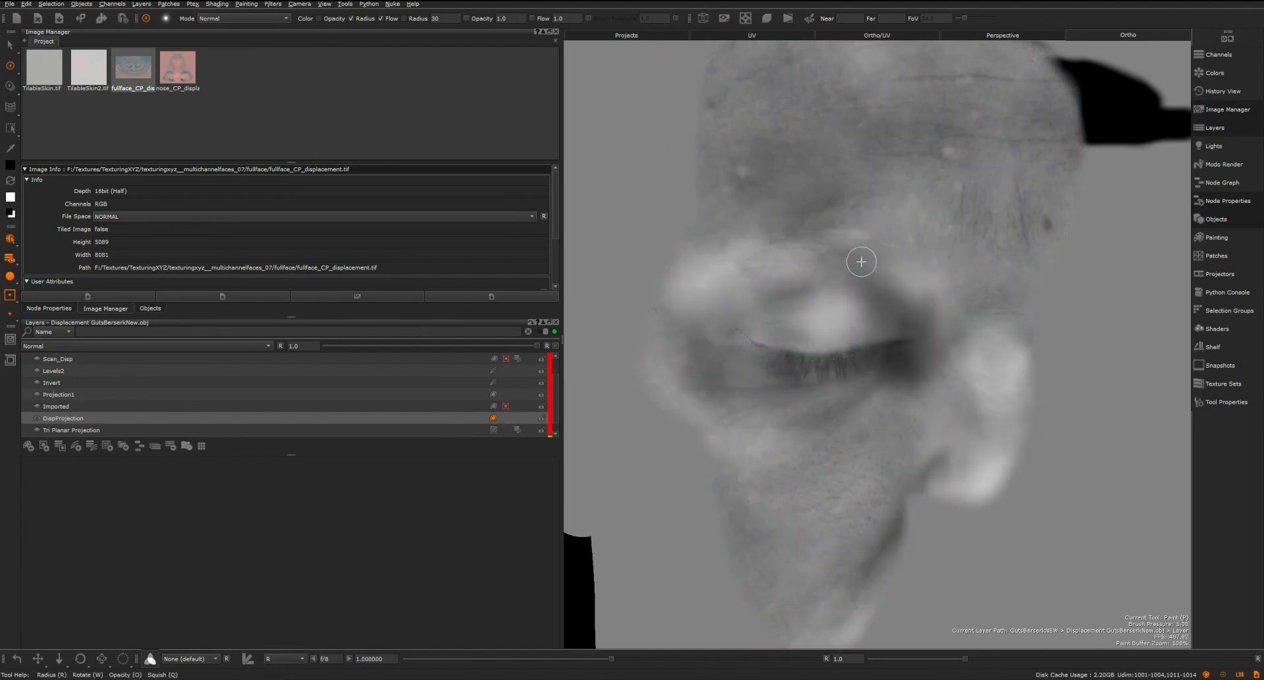
{"action": "left_click", "coordinate": [283, 659]}
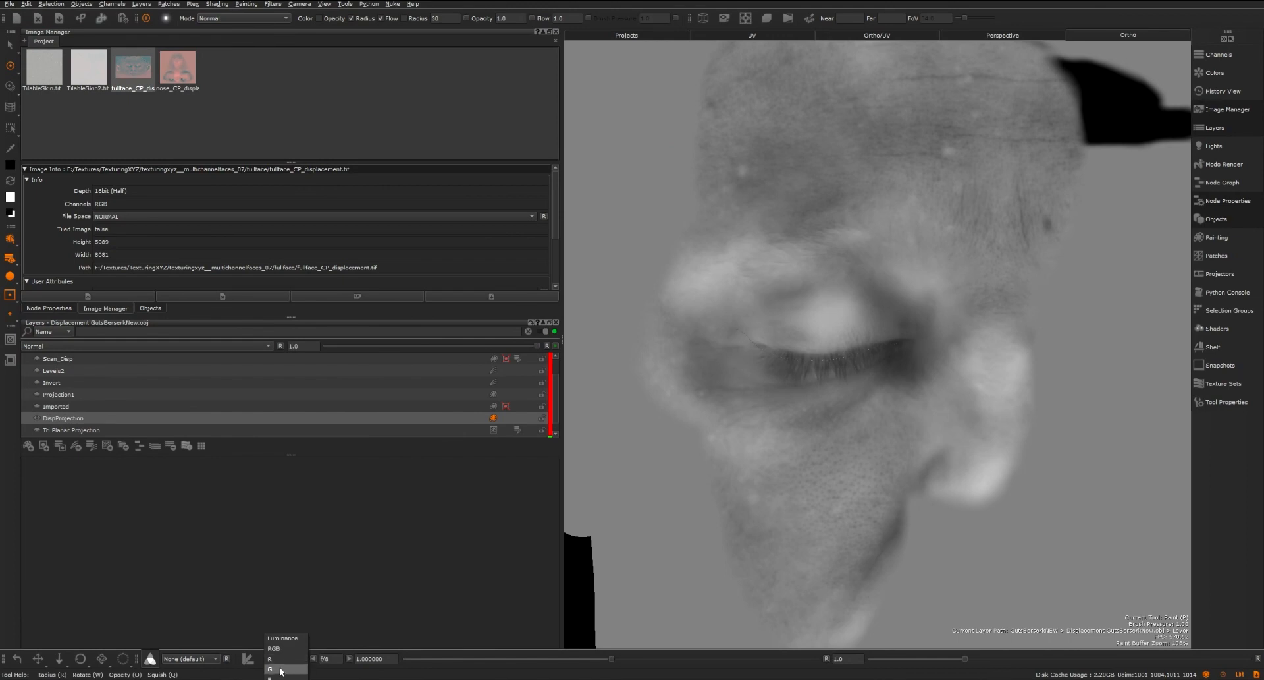
{"action": "left_click", "coordinate": [280, 669]}
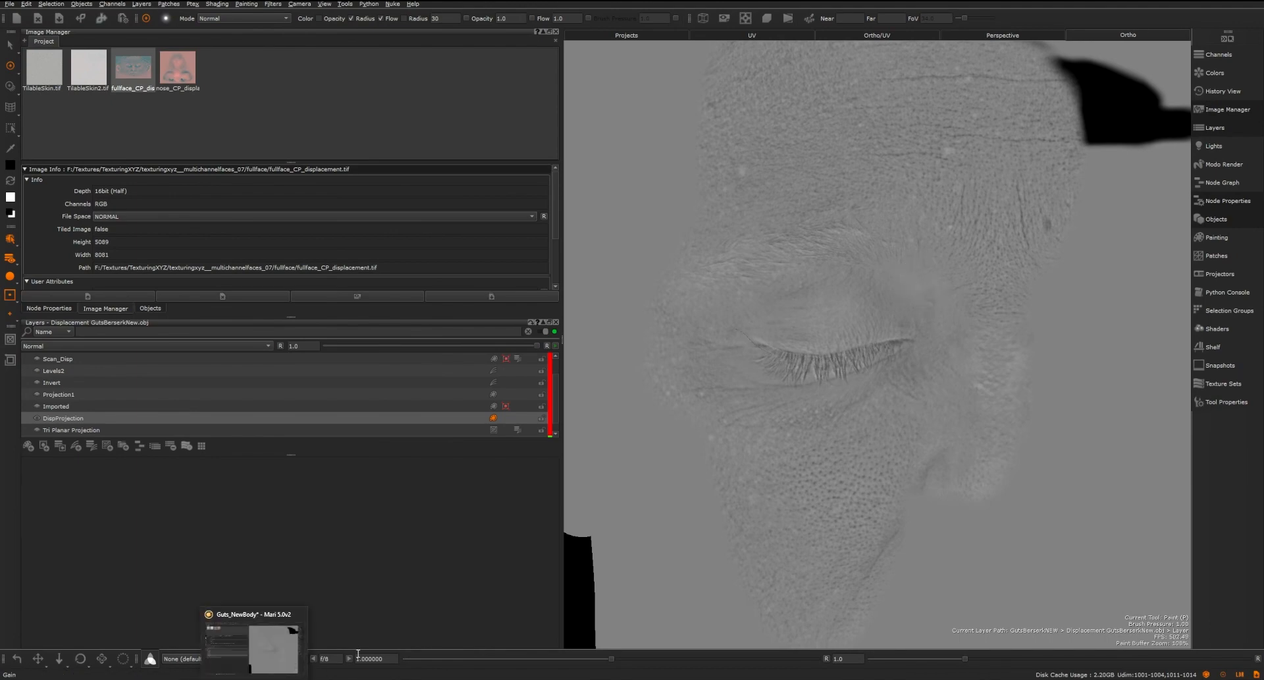
{"action": "left_click", "coordinate": [285, 659]}
{"action": "left_click", "coordinate": [284, 647]}
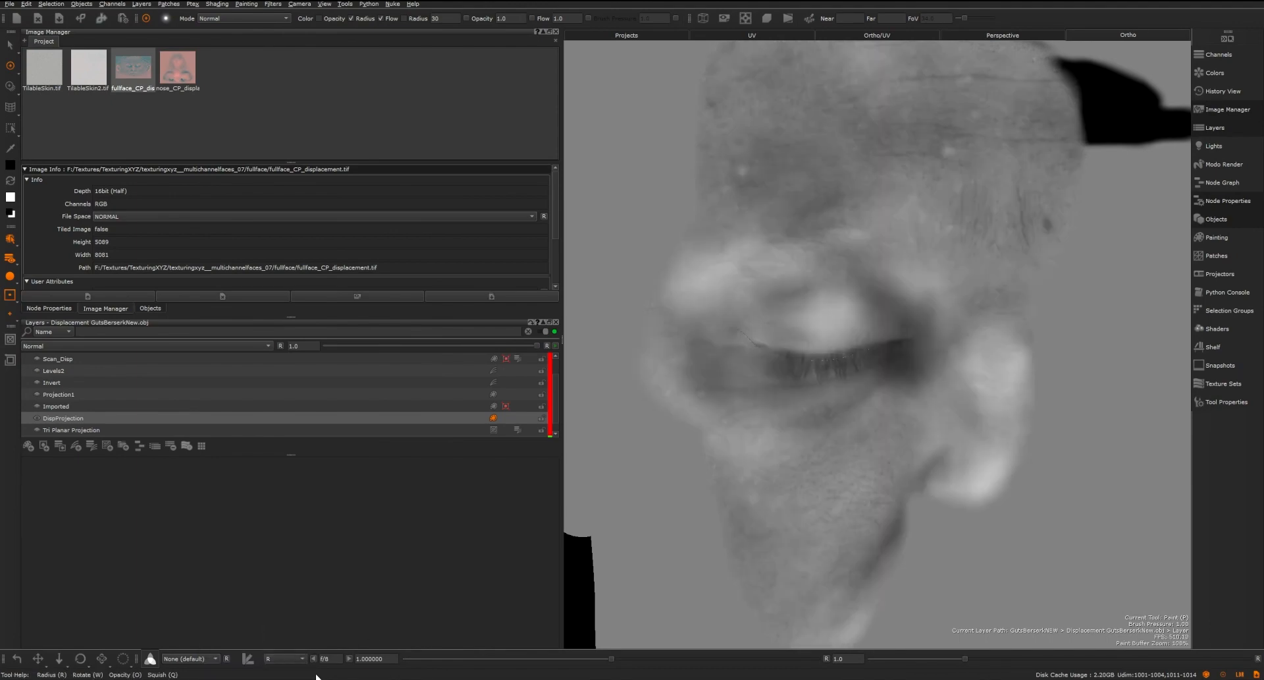
- Isolate the B channel in the viewport and examine its fine skin detail around the eye, brow and cheek
{"action": "left_click", "coordinate": [285, 659]}
{"action": "left_click", "coordinate": [283, 670]}
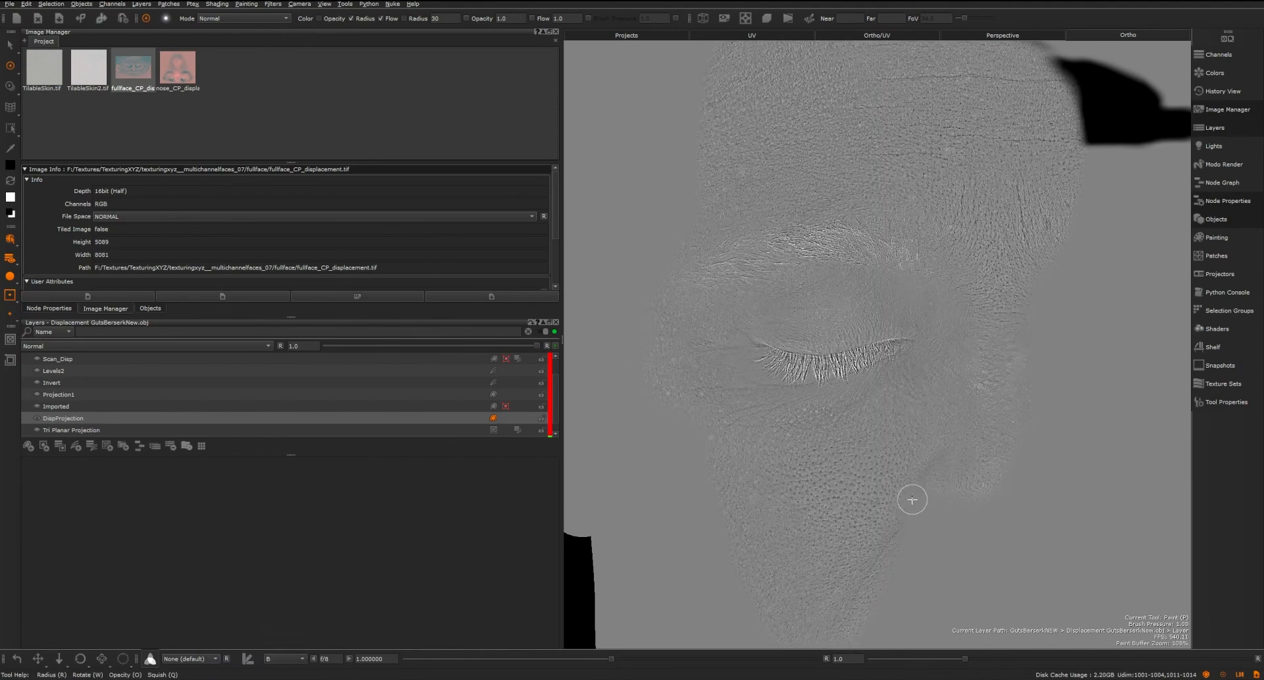
{"action": "scroll", "coordinate": [1016, 206], "scroll_direction": "up", "scroll_amount": 5}
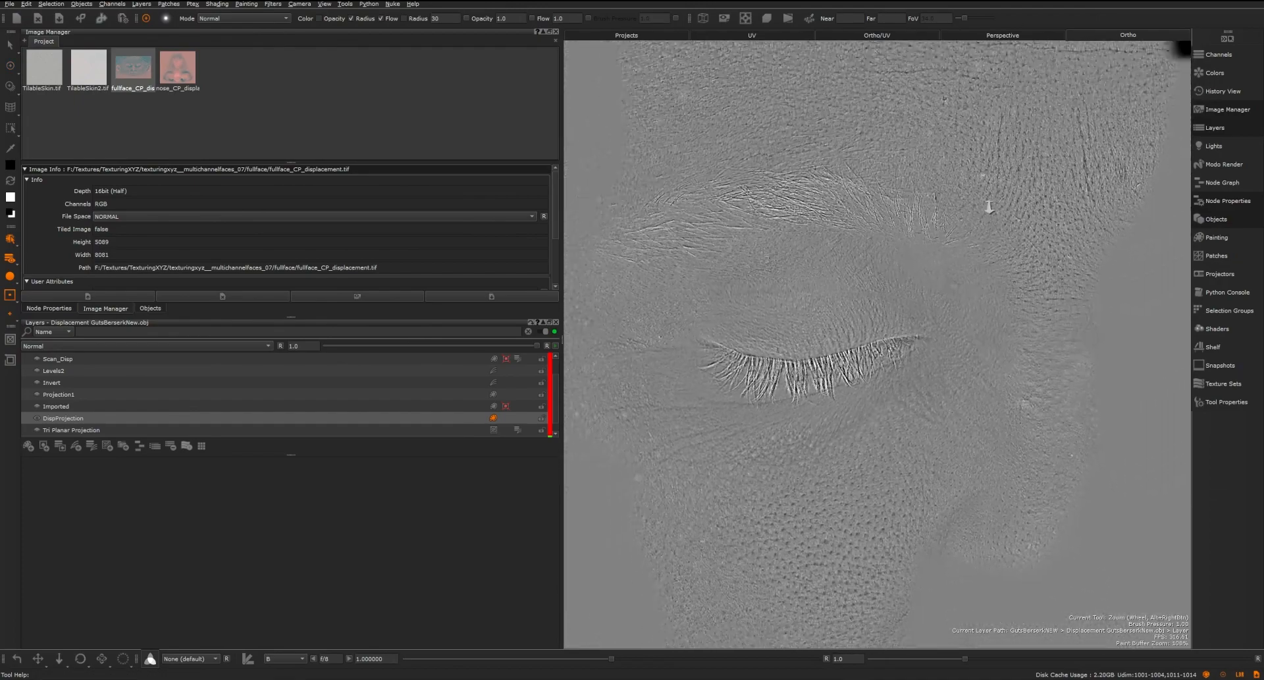
{"action": "right_click_drag", "start_coordinate": [990, 208], "coordinate": [968, 209], "text": "alt"}
{"action": "middle_click_drag", "start_coordinate": [968, 209], "coordinate": [951, 355], "text": "alt"}
{"action": "mouse_move", "coordinate": [948, 342]}
{"action": "right_mouse_down", "text": "alt"}
{"action": "mouse_move", "coordinate": [996, 259]}
{"action": "mouse_move", "coordinate": [926, 261]}
{"action": "right_mouse_up", "text": "alt"}
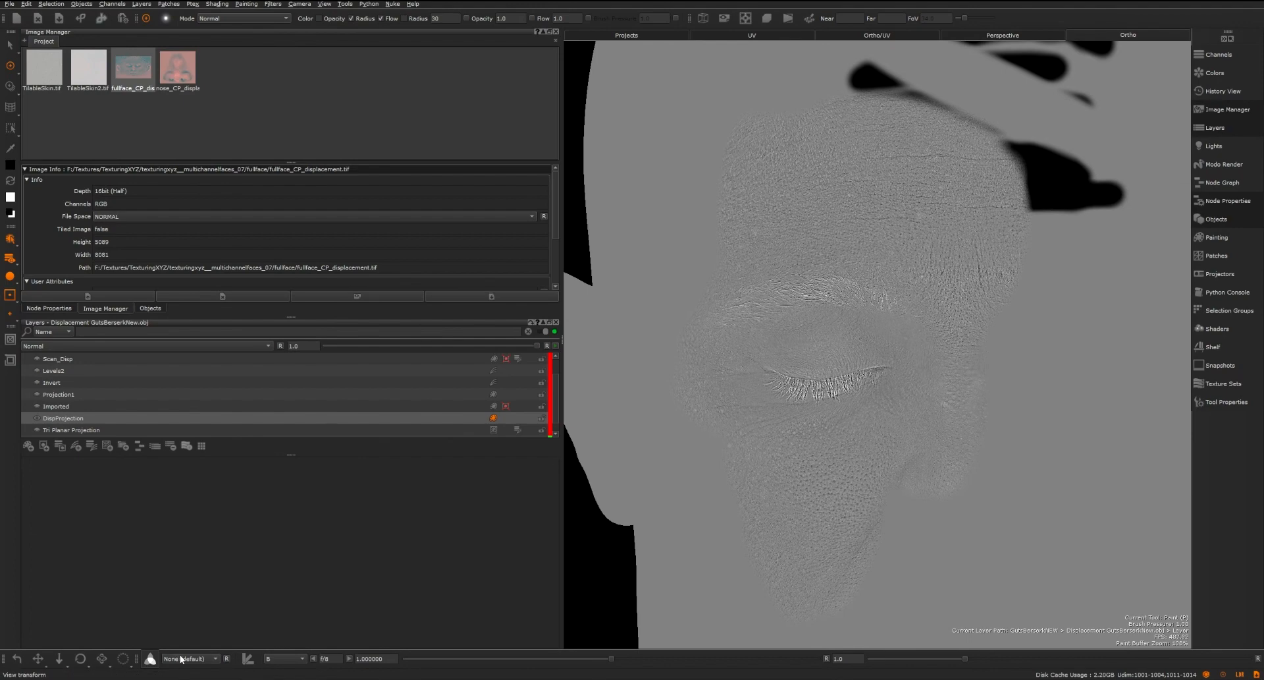
- Restore the full RGB display and show the whole face with shaded lighting
{"action": "left_click", "coordinate": [300, 659]}
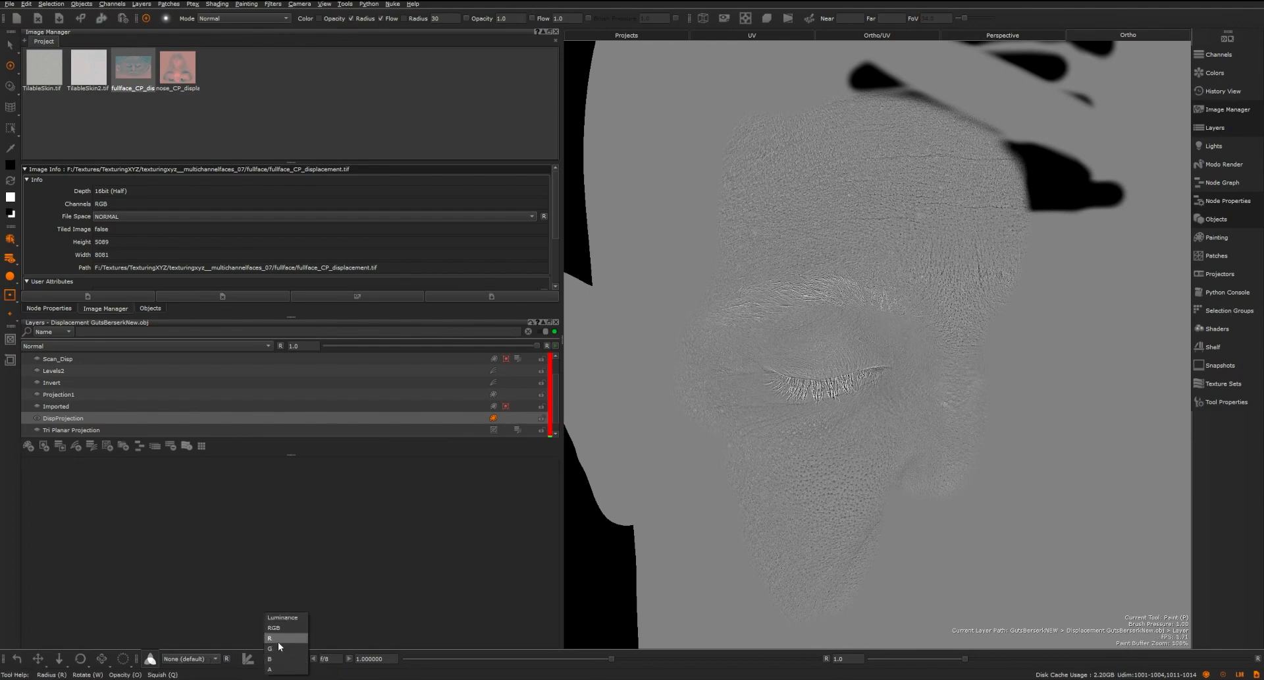
{"action": "left_click", "coordinate": [285, 629]}
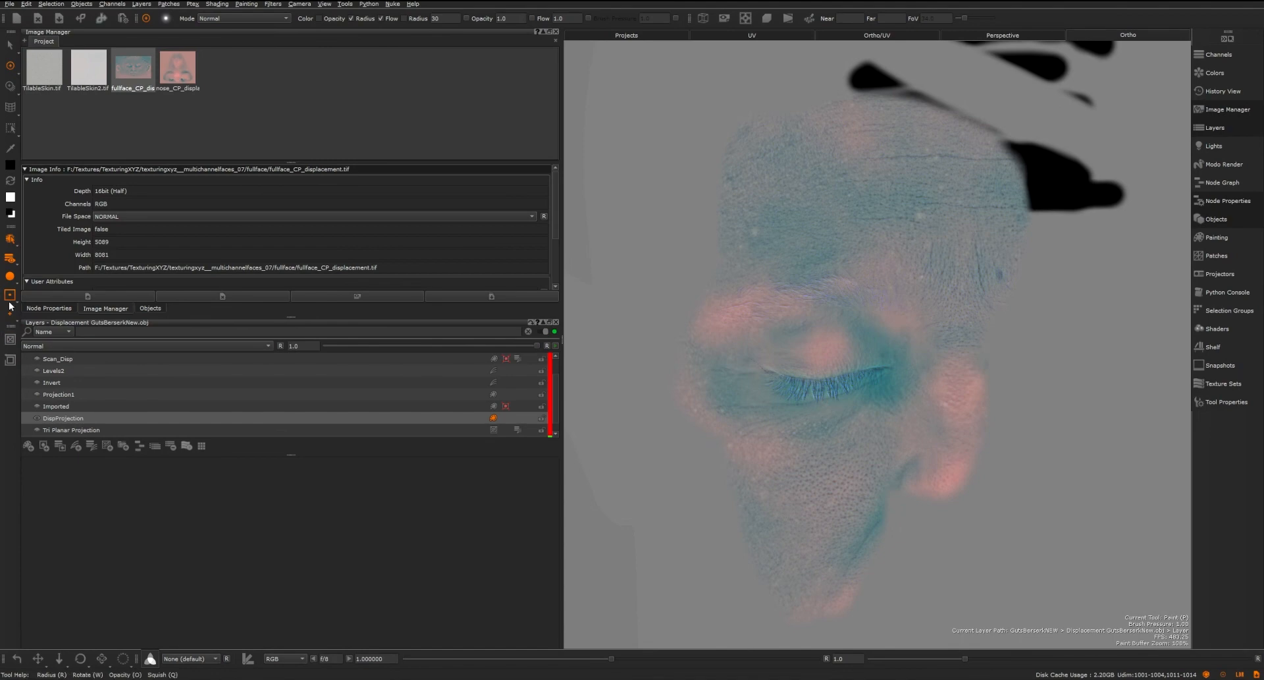
{"action": "left_click", "coordinate": [10, 278]}
{"action": "left_click", "coordinate": [32, 285]}
{"action": "right_click_drag", "start_coordinate": [893, 423], "coordinate": [861, 418], "text": "alt"}
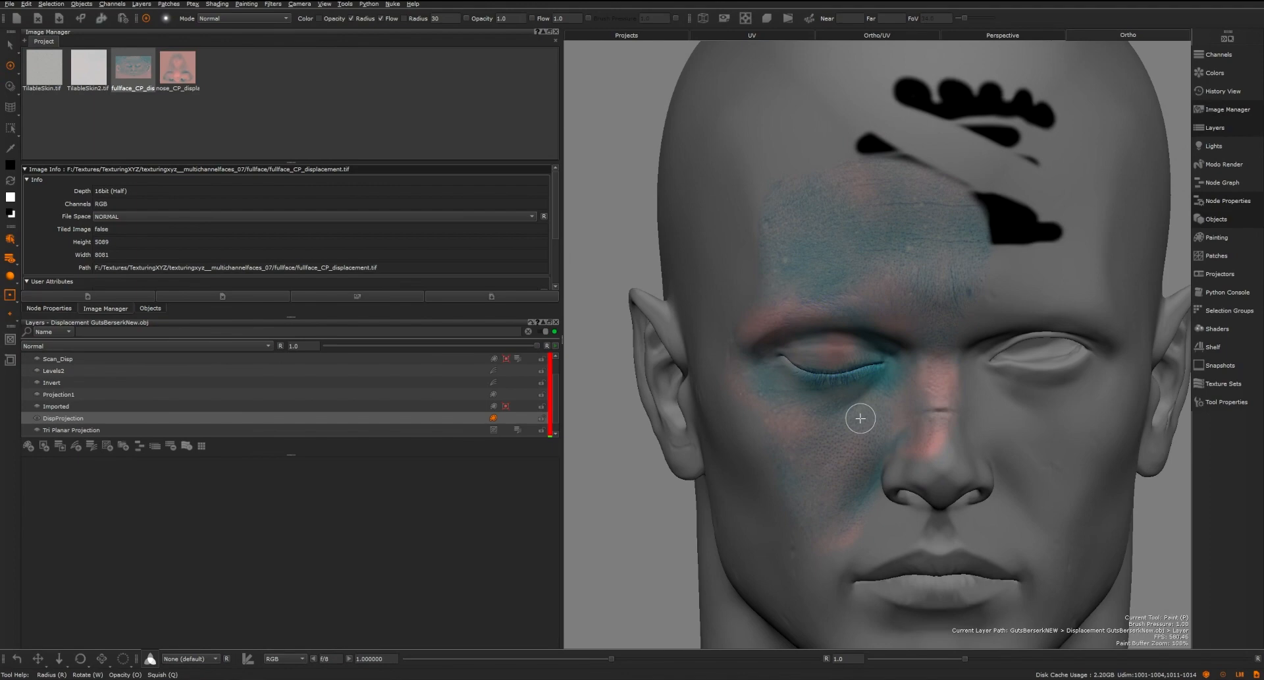
{"action": "left_click_drag", "start_coordinate": [912, 294], "coordinate": [864, 294], "text": "alt"}
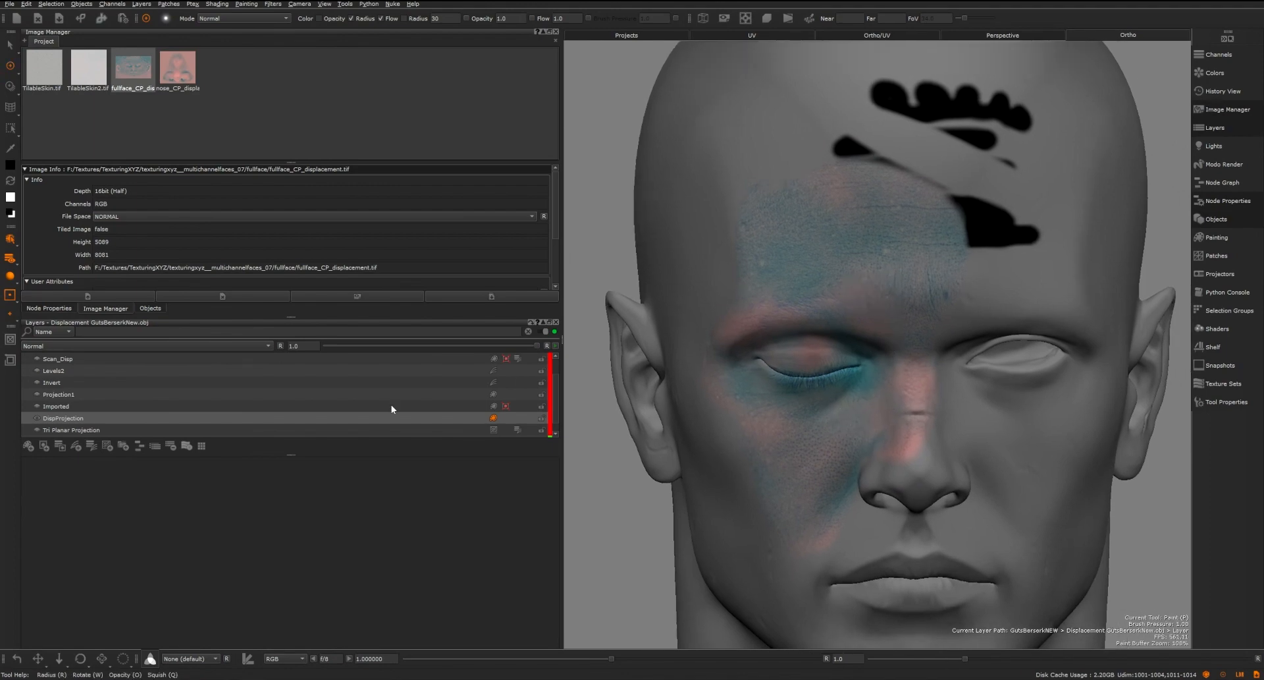
- Hide the DispProjection layer, show and select the Imported layer instead, and display the head with Flat lighting
{"action": "left_click", "coordinate": [37, 419]}
{"action": "left_click", "coordinate": [38, 406]}
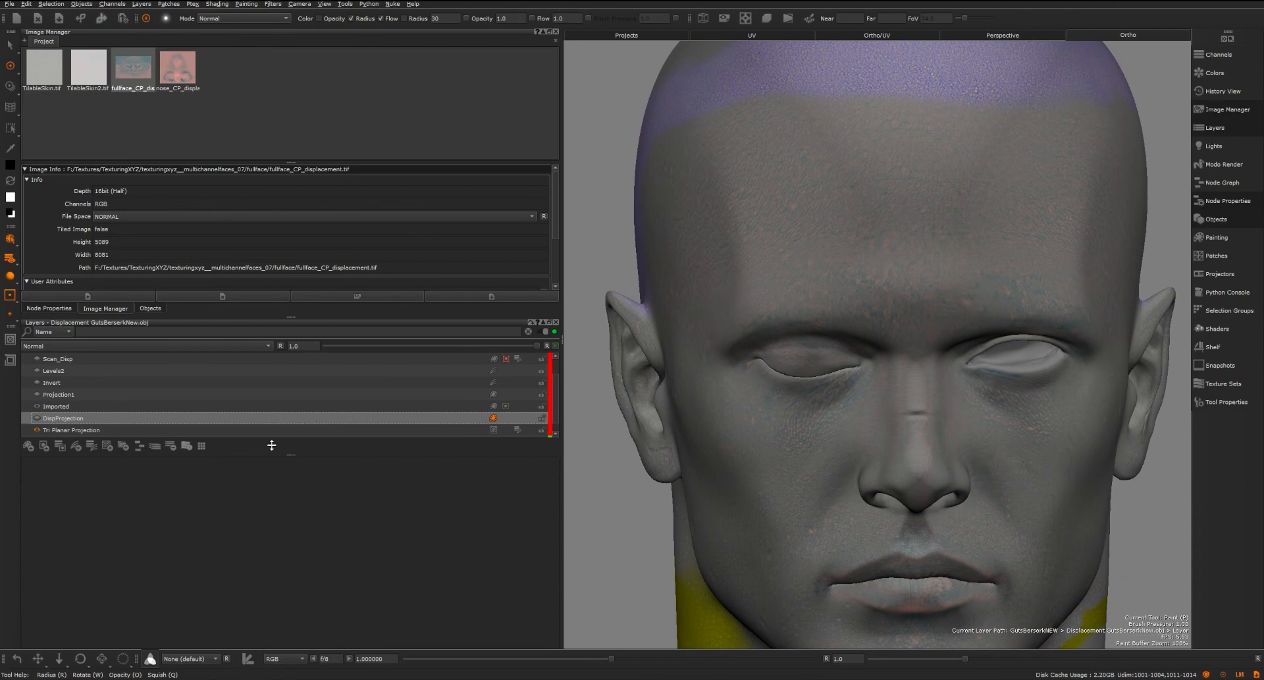
{"action": "left_click", "coordinate": [56, 406]}
{"action": "left_click", "coordinate": [9, 275]}
{"action": "left_click", "coordinate": [37, 276]}
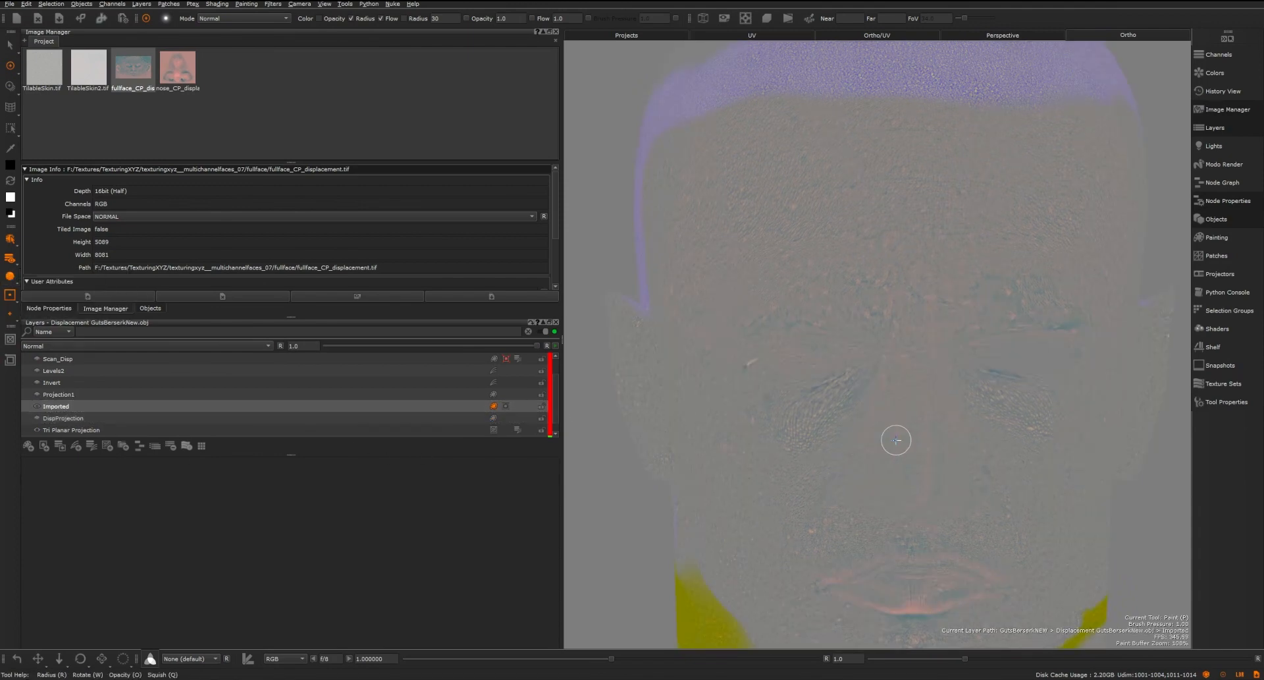
- Examine the Imported layer's displacement detail around the eyes, mouth, scalp and neck from close up and different angles
{"action": "left_click_drag", "start_coordinate": [896, 440], "coordinate": [926, 412], "text": "alt"}
{"action": "middle_click_drag", "start_coordinate": [927, 412], "coordinate": [700, 362], "text": "alt"}
{"action": "left_click_drag", "start_coordinate": [700, 362], "coordinate": [721, 366], "text": "alt"}
{"action": "right_click_drag", "start_coordinate": [721, 366], "coordinate": [762, 373], "text": "alt"}
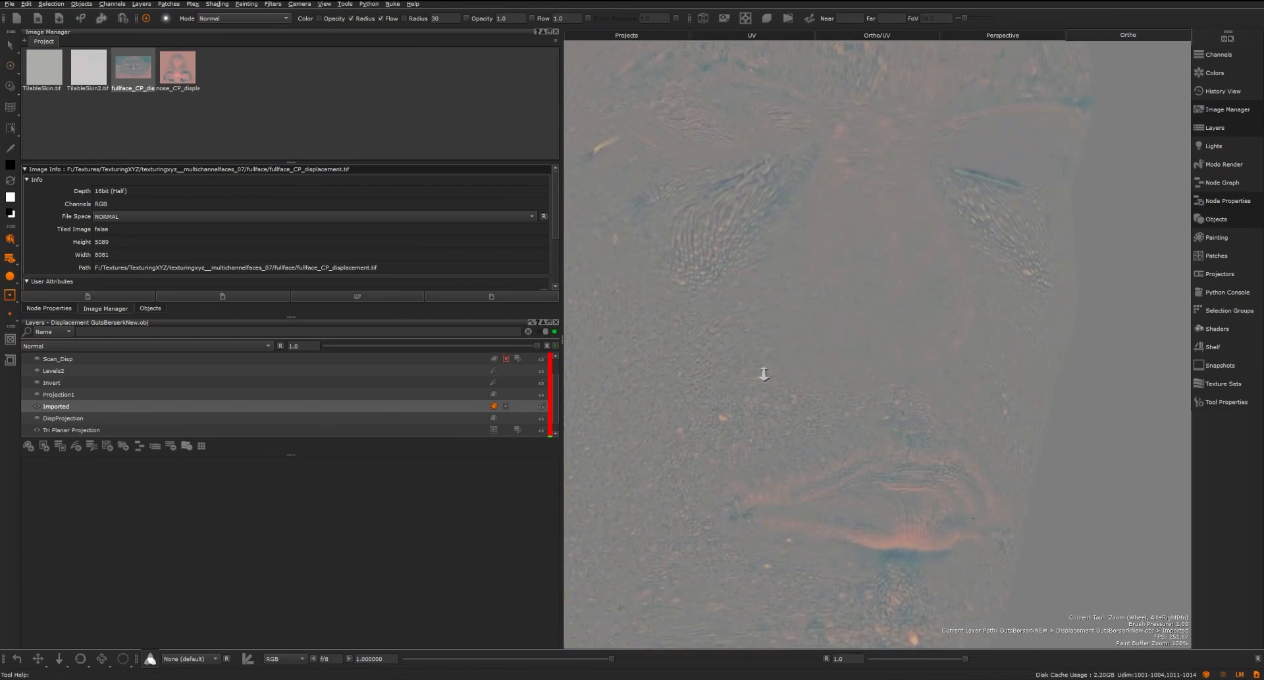
{"action": "left_click_drag", "start_coordinate": [762, 372], "coordinate": [705, 369], "text": "alt"}
{"action": "middle_click_drag", "start_coordinate": [705, 370], "coordinate": [832, 398], "text": "alt"}
{"action": "right_click_drag", "start_coordinate": [833, 397], "coordinate": [805, 369], "text": "alt"}
{"action": "left_click_drag", "start_coordinate": [804, 369], "coordinate": [751, 378], "text": "alt"}
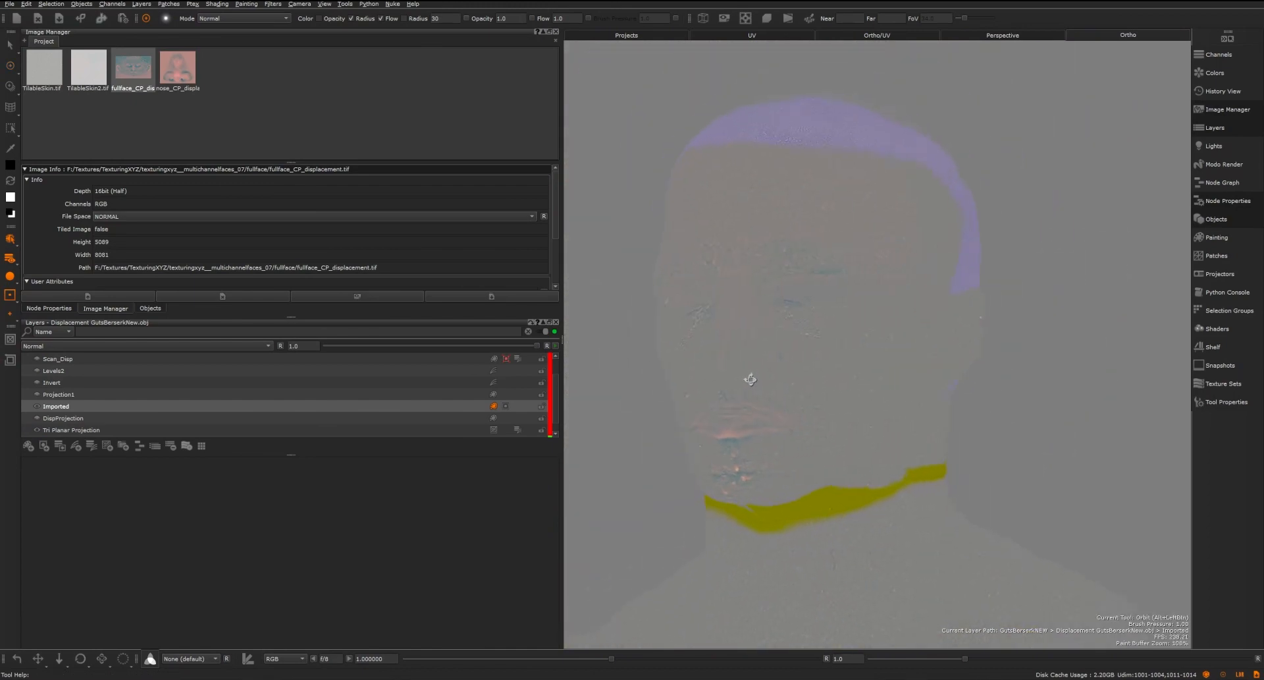
{"action": "right_click_drag", "start_coordinate": [751, 378], "coordinate": [830, 404], "text": "alt"}
{"action": "middle_click_drag", "start_coordinate": [830, 403], "coordinate": [915, 316], "text": "alt"}
{"action": "left_click_drag", "start_coordinate": [787, 359], "coordinate": [850, 360], "text": "alt"}
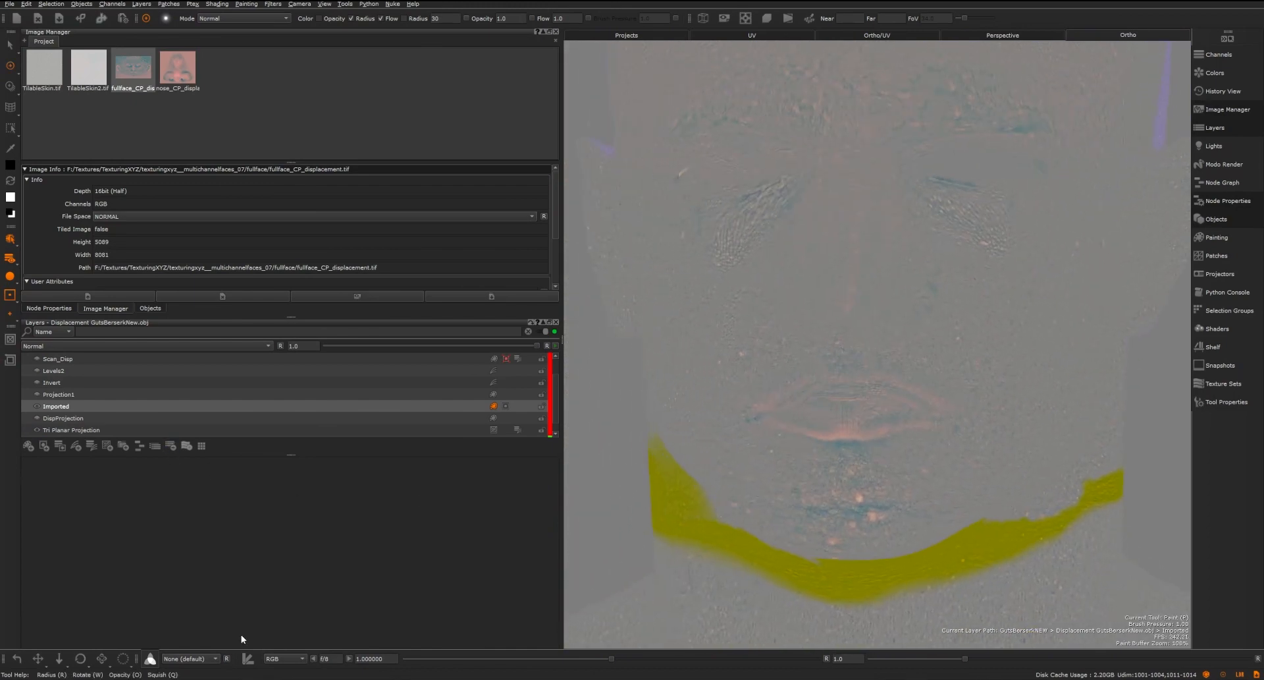
- Isolate the Imported layer's R, G and B channels one after another in the viewport to compare their detail
{"action": "left_click", "coordinate": [283, 658]}
{"action": "left_click", "coordinate": [297, 667]}
{"action": "left_click", "coordinate": [290, 658]}
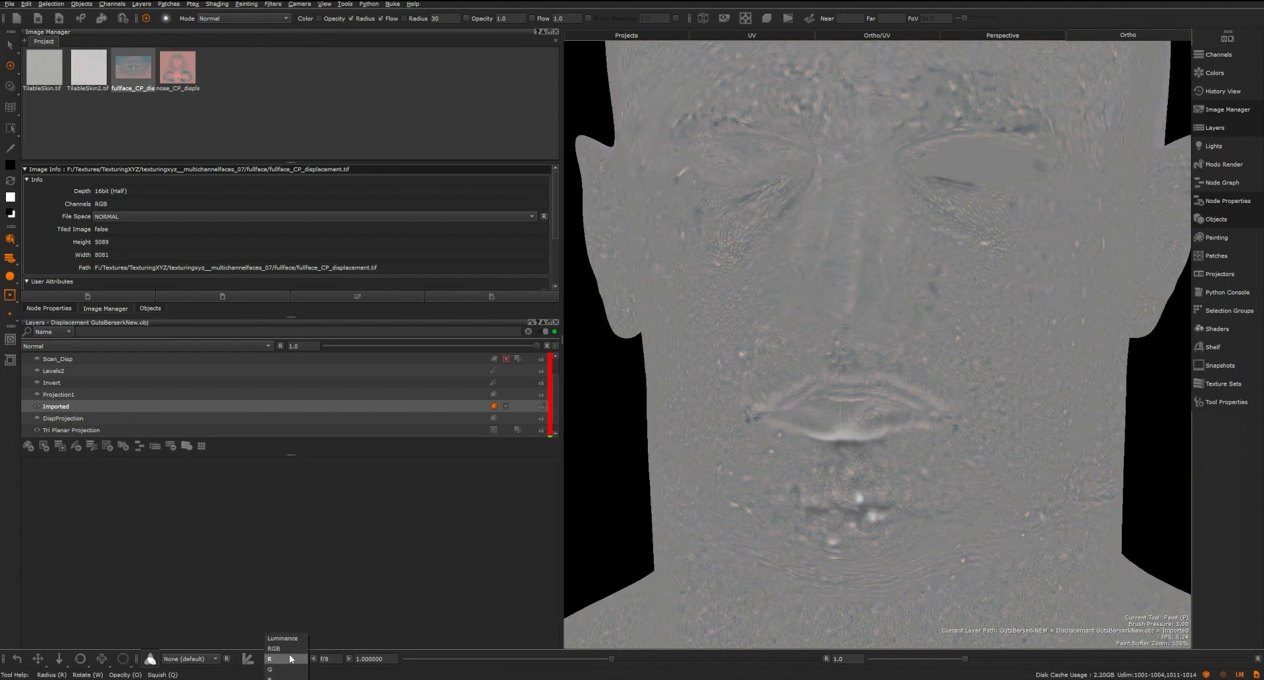
{"action": "left_click", "coordinate": [289, 667]}
{"action": "left_click", "coordinate": [288, 658]}
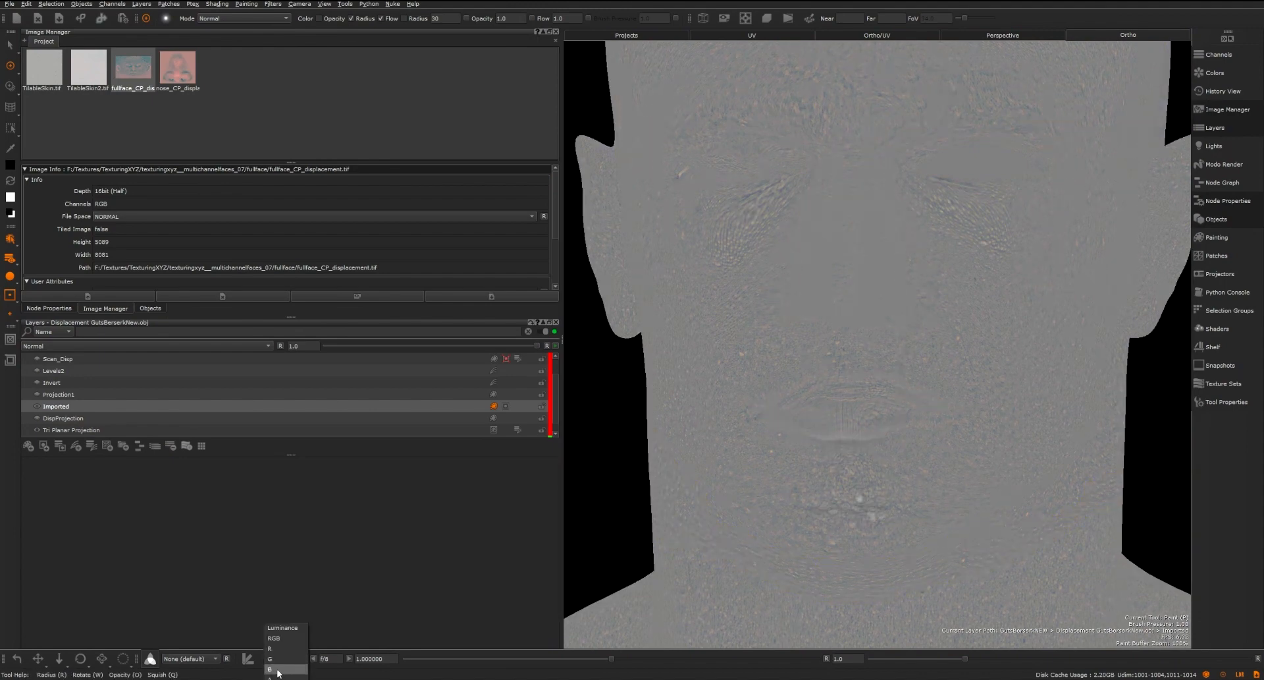
{"action": "left_click", "coordinate": [280, 673]}
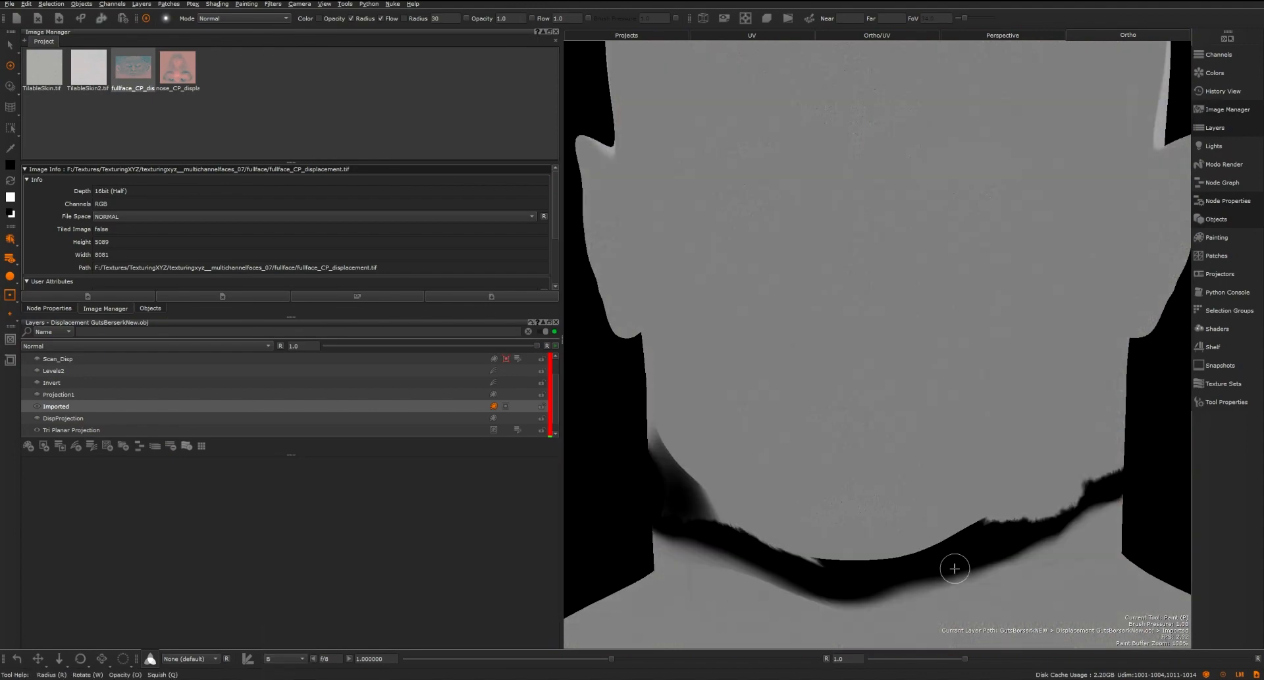
- Isolate the R channel again, examine the brow and cheek from an angle, and restore the full RGB display
{"action": "left_click", "coordinate": [290, 658]}
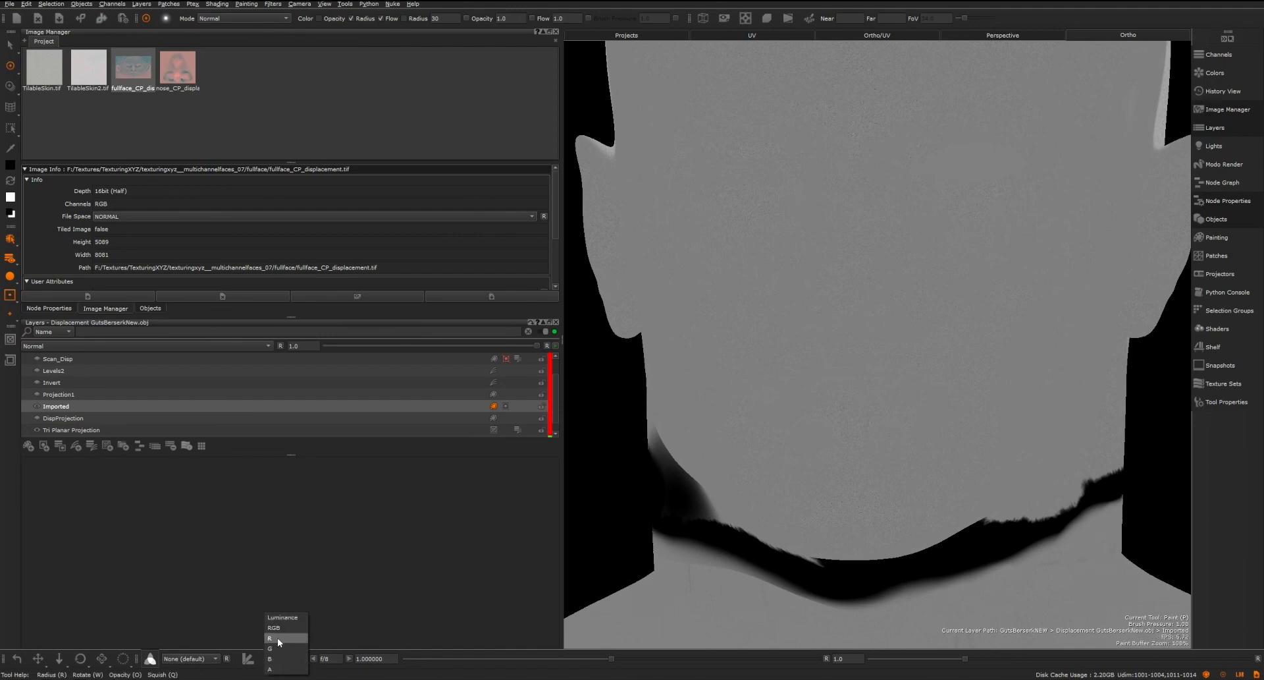
{"action": "left_click", "coordinate": [278, 639]}
{"action": "left_click_drag", "start_coordinate": [846, 417], "coordinate": [889, 352], "text": "alt"}
{"action": "middle_click_drag", "start_coordinate": [889, 353], "coordinate": [709, 457], "text": "alt"}
{"action": "left_click", "coordinate": [290, 659]}
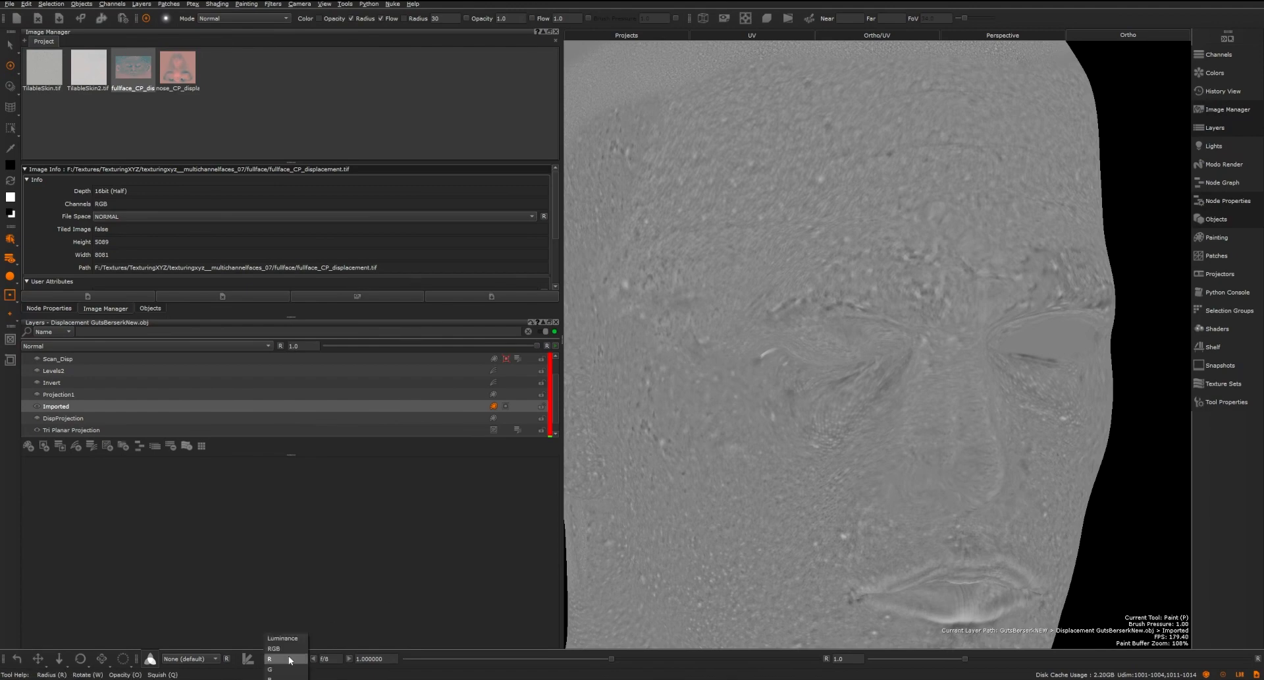
{"action": "left_click", "coordinate": [285, 648]}
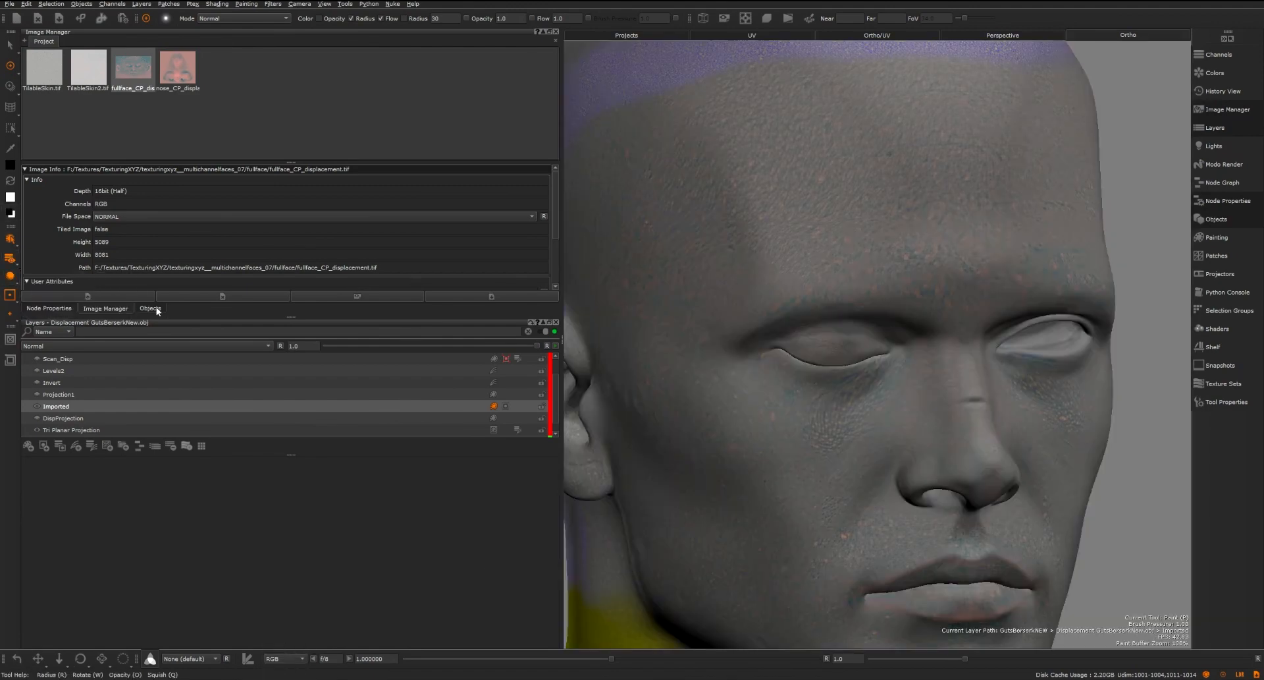
- Examine the Imported displacement on the shaded head around the brows, forehead and side of the face
{"action": "left_click_drag", "start_coordinate": [917, 368], "coordinate": [855, 378], "text": "alt"}
{"action": "middle_click_drag", "start_coordinate": [856, 378], "coordinate": [853, 352], "text": "alt"}
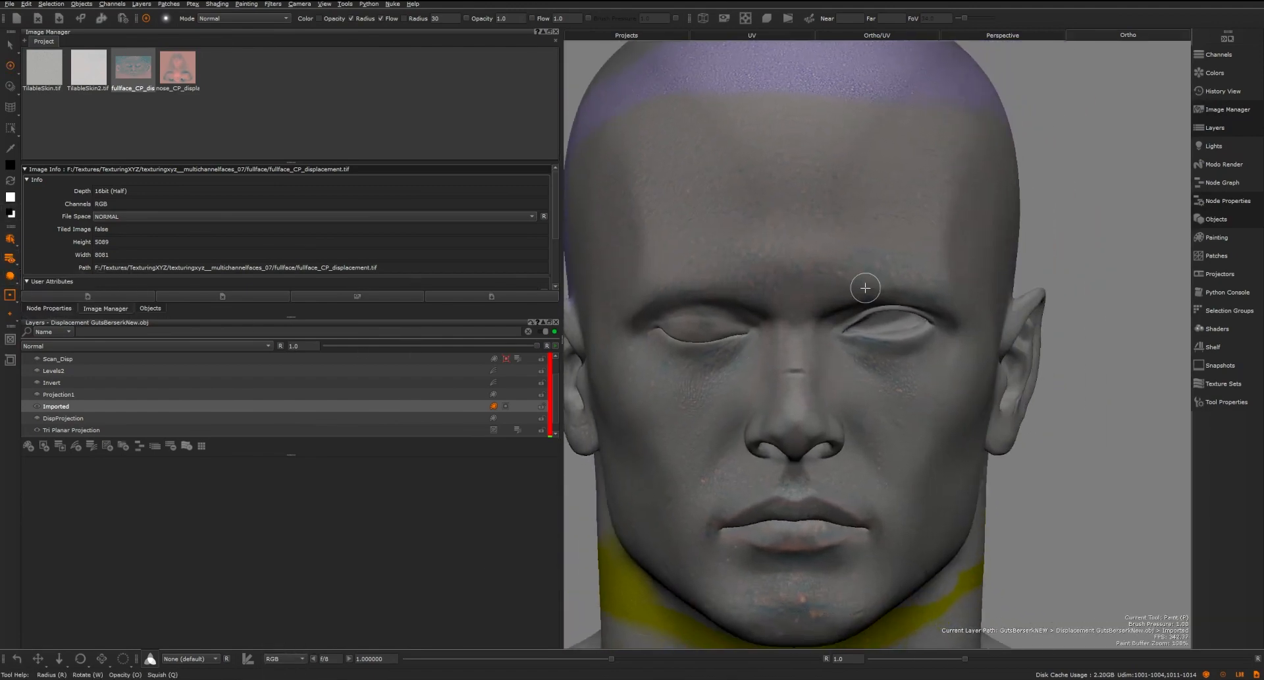
{"action": "right_click_drag", "start_coordinate": [829, 287], "coordinate": [860, 297], "text": "alt"}
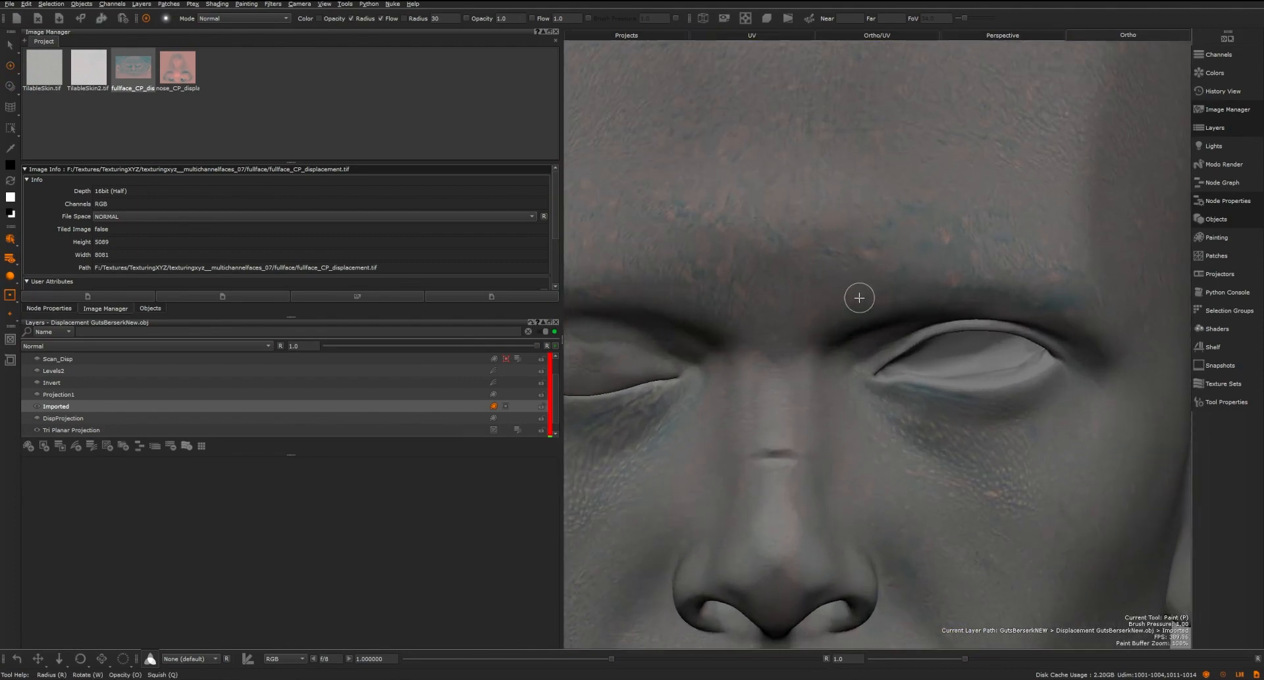
{"action": "scroll", "coordinate": [859, 297], "scroll_direction": "down", "scroll_amount": 5}
{"action": "left_click_drag", "start_coordinate": [852, 231], "coordinate": [904, 302], "text": "alt"}
{"action": "middle_click_drag", "start_coordinate": [904, 302], "coordinate": [839, 276], "text": "alt"}
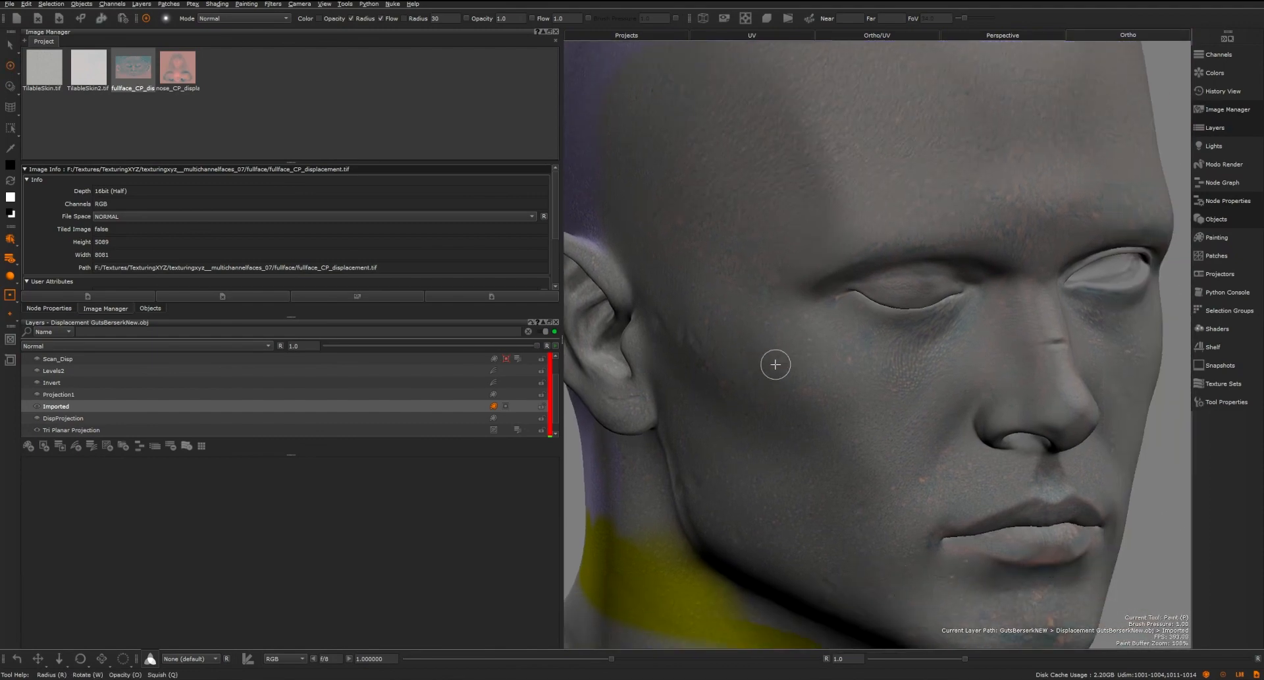
- Switch to Chrome, look at the Zbrush source file renders on the 3dscanstore.com free head model page, and return to Mari
{"action": "scroll", "coordinate": [154, 398], "scroll_direction": "up", "scroll_amount": 1}
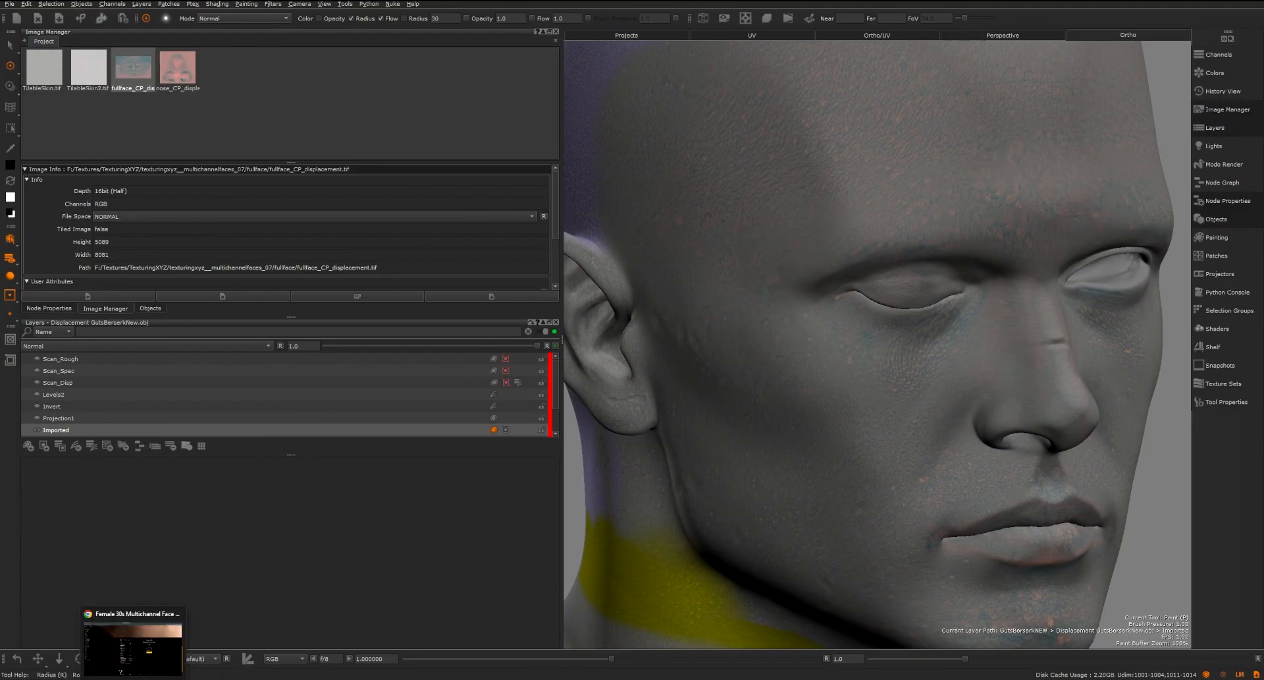
{"action": "left_click", "coordinate": [134, 652]}
{"action": "left_click", "coordinate": [196, 4]}
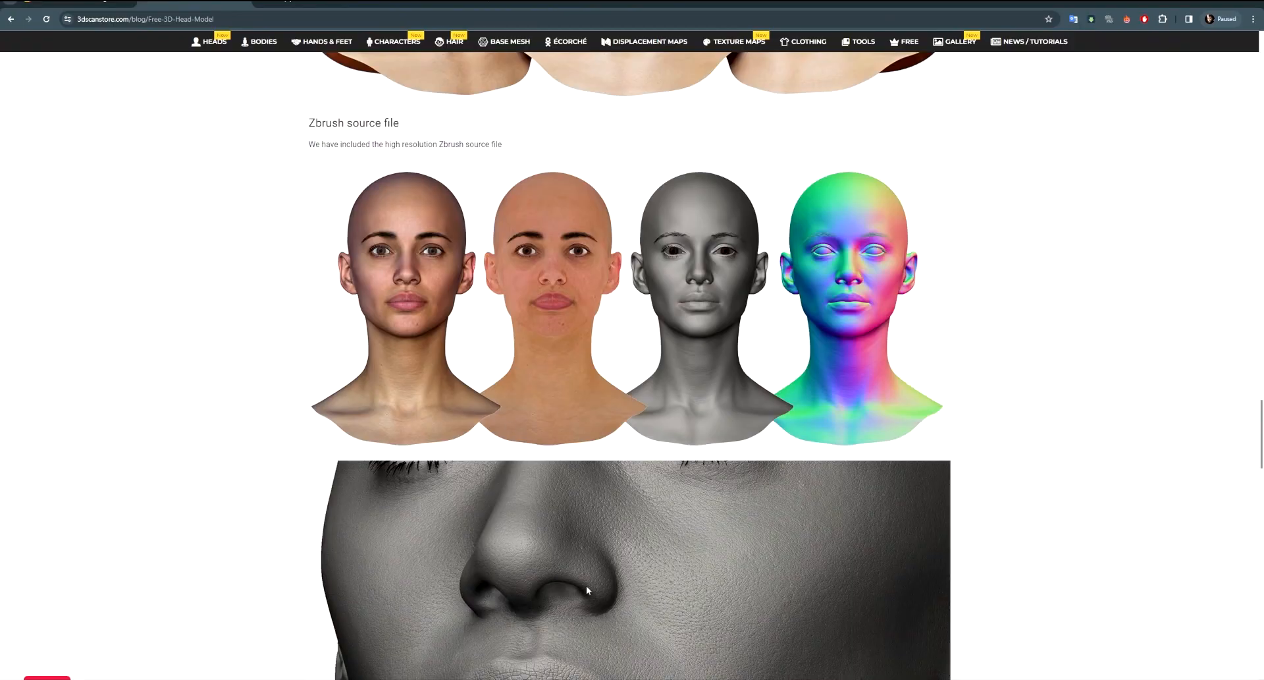
{"action": "scroll", "coordinate": [587, 586], "scroll_direction": "down", "scroll_amount": 2}
{"action": "left_click", "coordinate": [231, 677]}
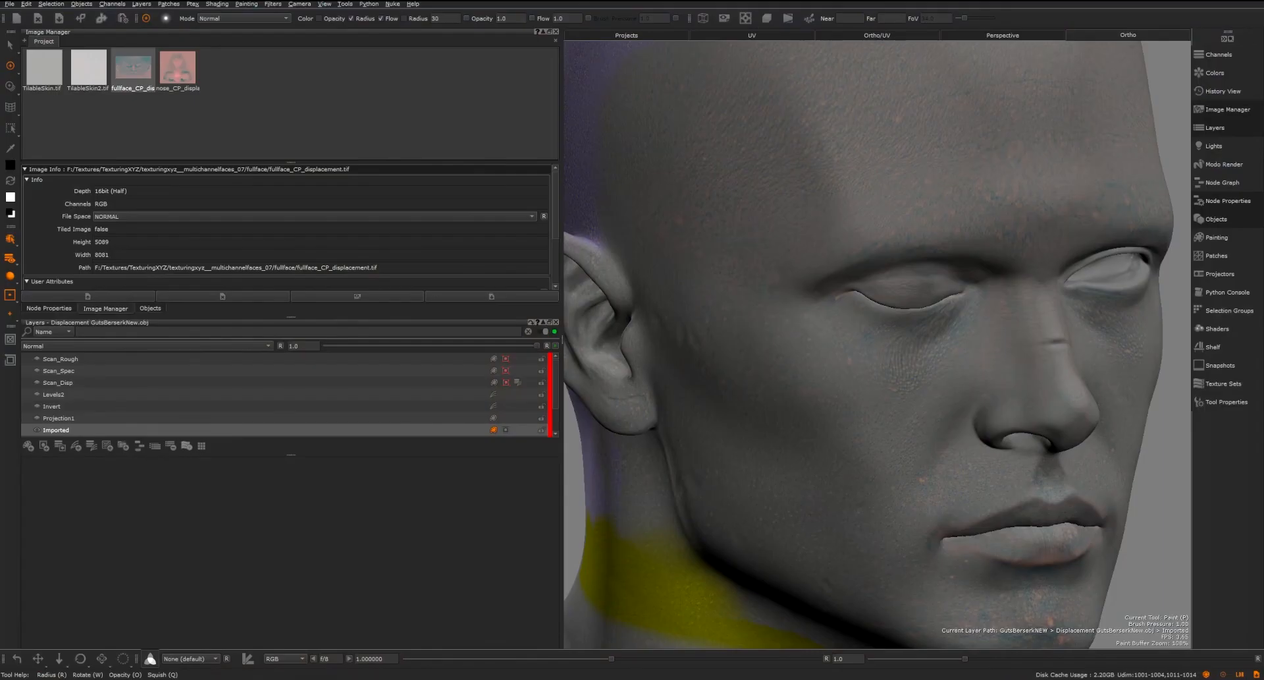
- Show the Scan_Disp layer and examine the scan displacement on the face, neck and shoulders
{"action": "left_click", "coordinate": [40, 382]}
{"action": "middle_click_drag", "start_coordinate": [931, 508], "coordinate": [741, 392]}
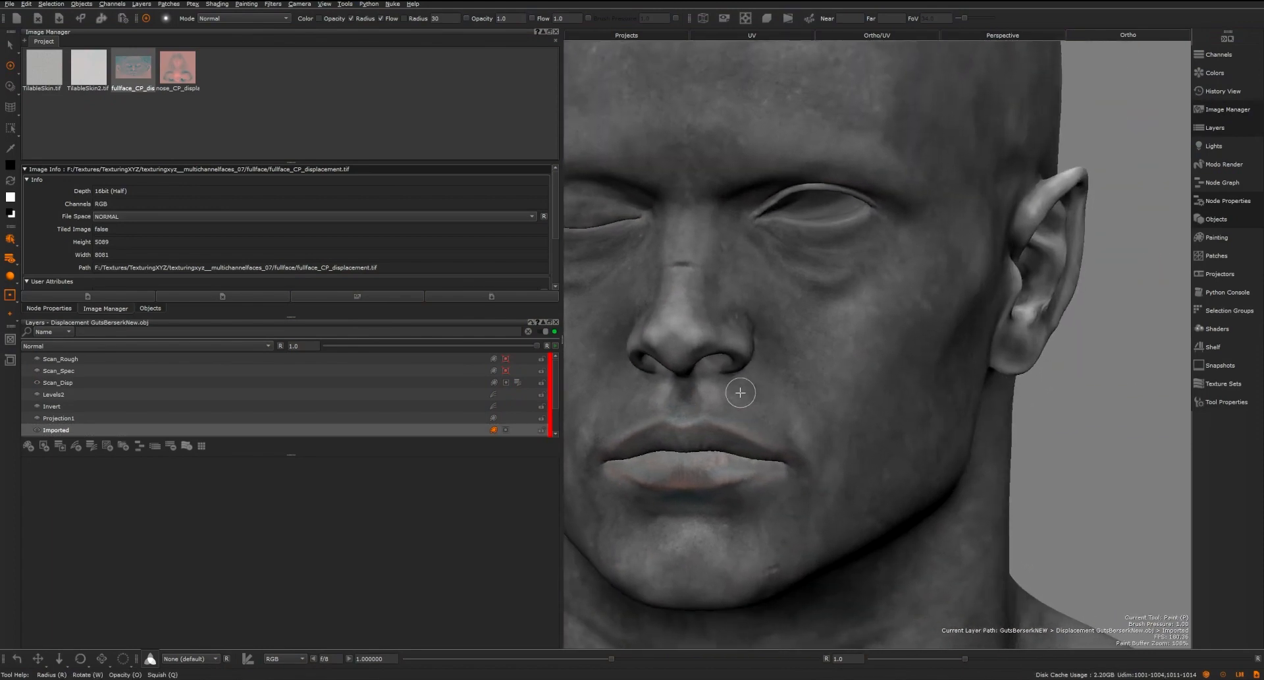
{"action": "left_click_drag", "start_coordinate": [740, 392], "coordinate": [489, 540], "text": "alt"}
{"action": "right_click_drag", "start_coordinate": [1014, 422], "coordinate": [923, 472], "text": "alt"}
{"action": "middle_click_drag", "start_coordinate": [923, 471], "coordinate": [895, 358], "text": "alt"}
{"action": "left_click_drag", "start_coordinate": [895, 358], "coordinate": [812, 366], "text": "alt"}
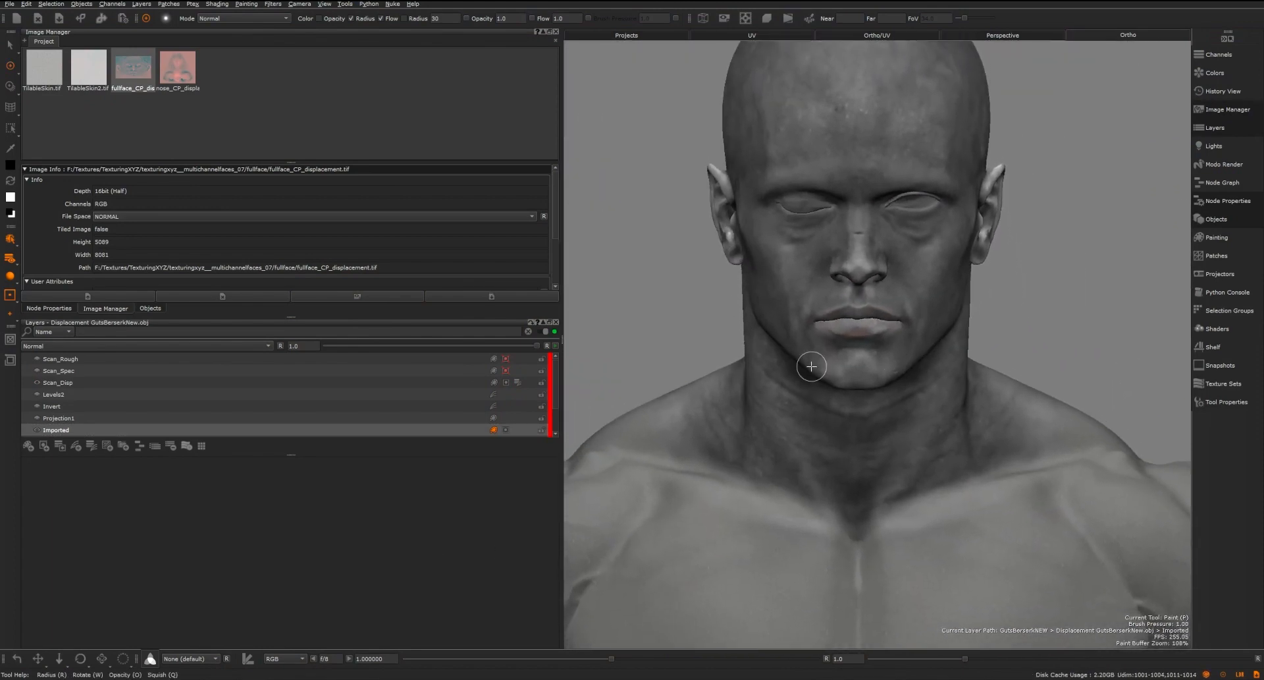
- Inspect the masked lip area up close and display the head with Flat lighting
{"action": "scroll", "coordinate": [823, 366], "scroll_direction": "up", "scroll_amount": 6}
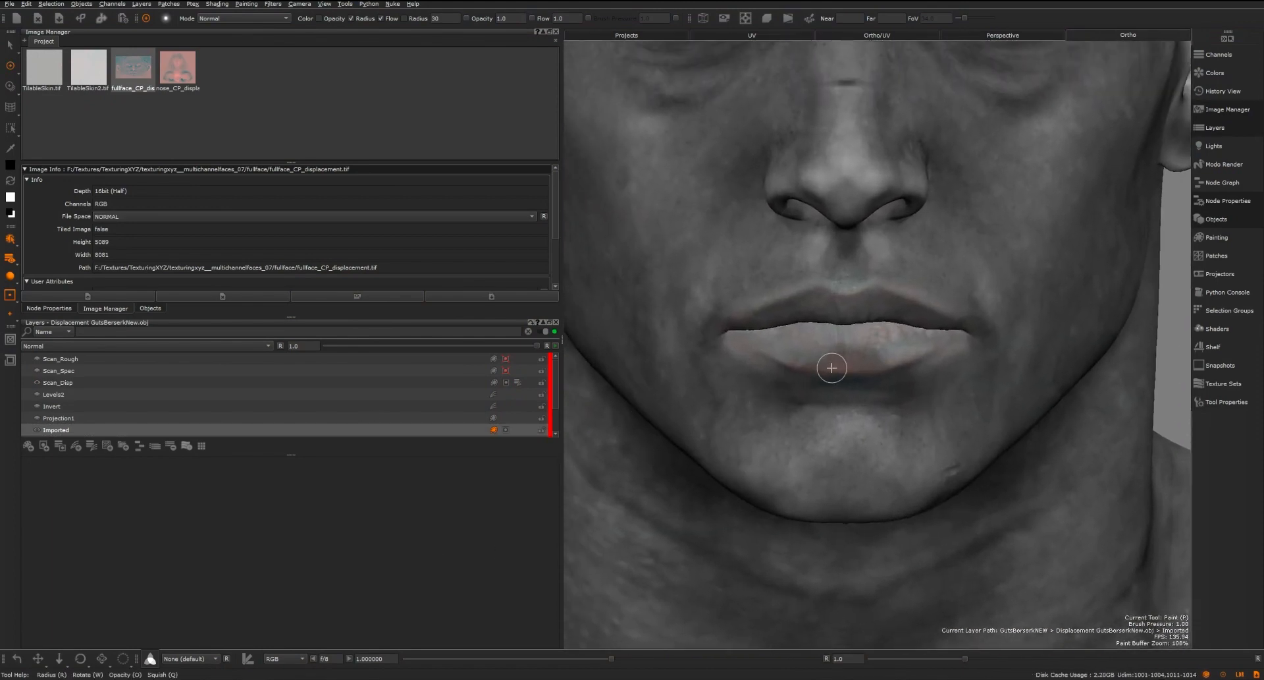
{"action": "middle_click_drag", "start_coordinate": [832, 367], "coordinate": [869, 461], "text": "alt"}
{"action": "right_click_drag", "start_coordinate": [869, 460], "coordinate": [911, 452], "text": "alt"}
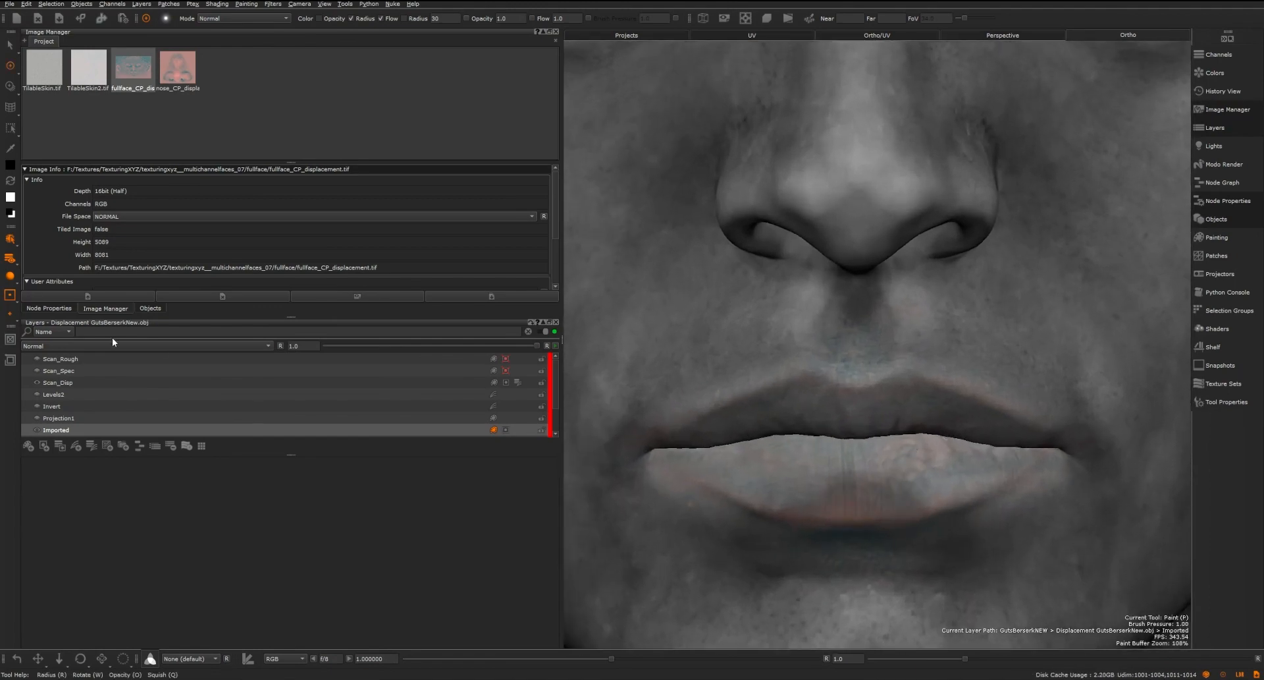
{"action": "left_click", "coordinate": [10, 277]}
{"action": "scroll", "coordinate": [872, 443], "scroll_direction": "down", "scroll_amount": 6}
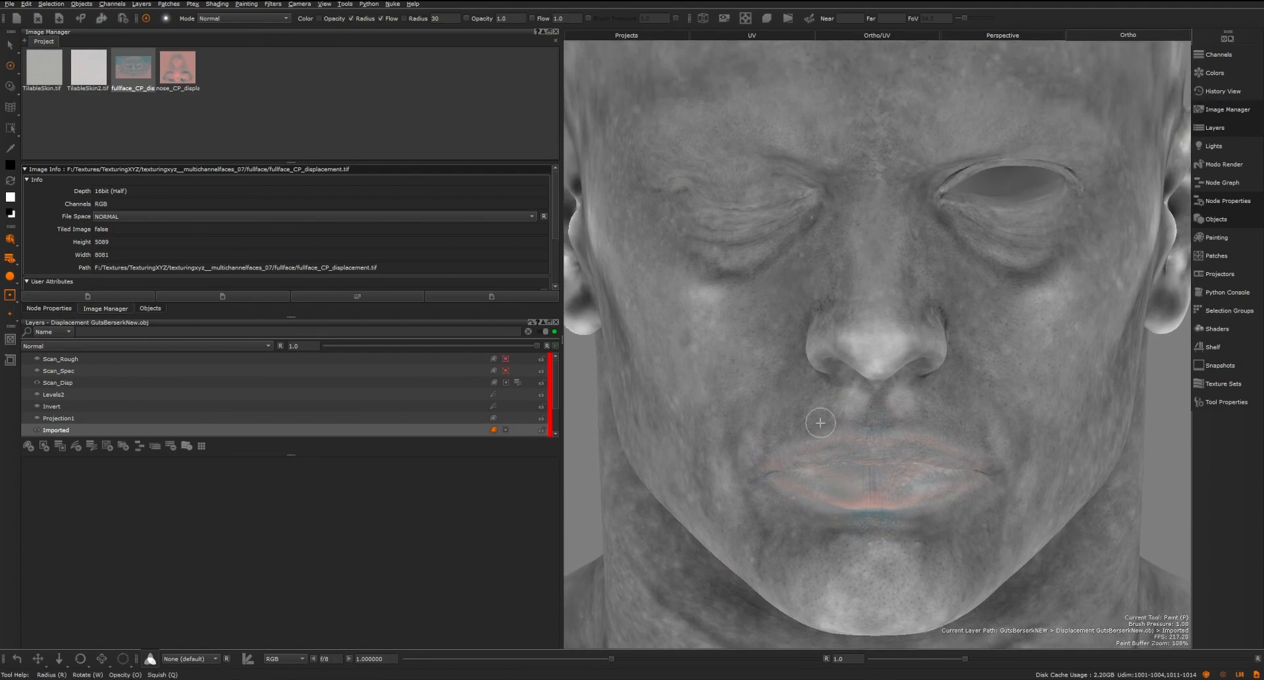
- Disable the layer mask on Scan_Disp and examine the lips and side of the head
{"action": "left_click", "coordinate": [68, 385]}
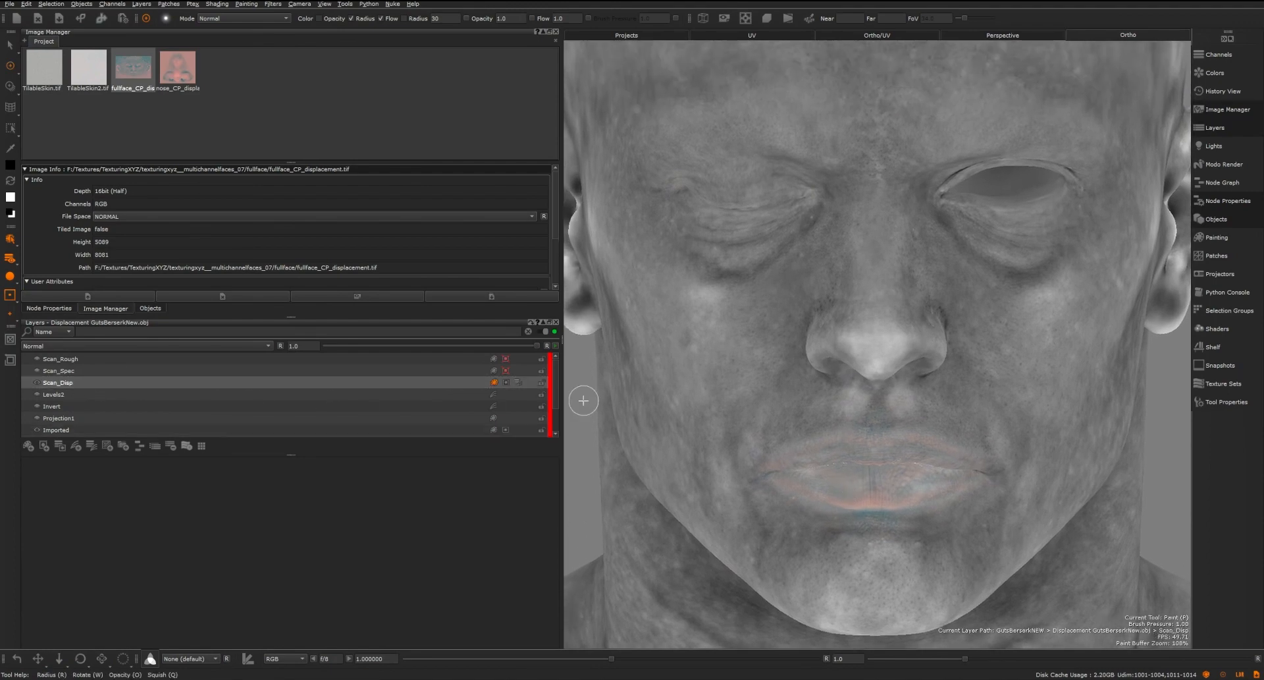
{"action": "right_click", "coordinate": [506, 384]}
{"action": "mouse_move", "coordinate": [564, 527]}
{"action": "mouse_move", "coordinate": [652, 531]}
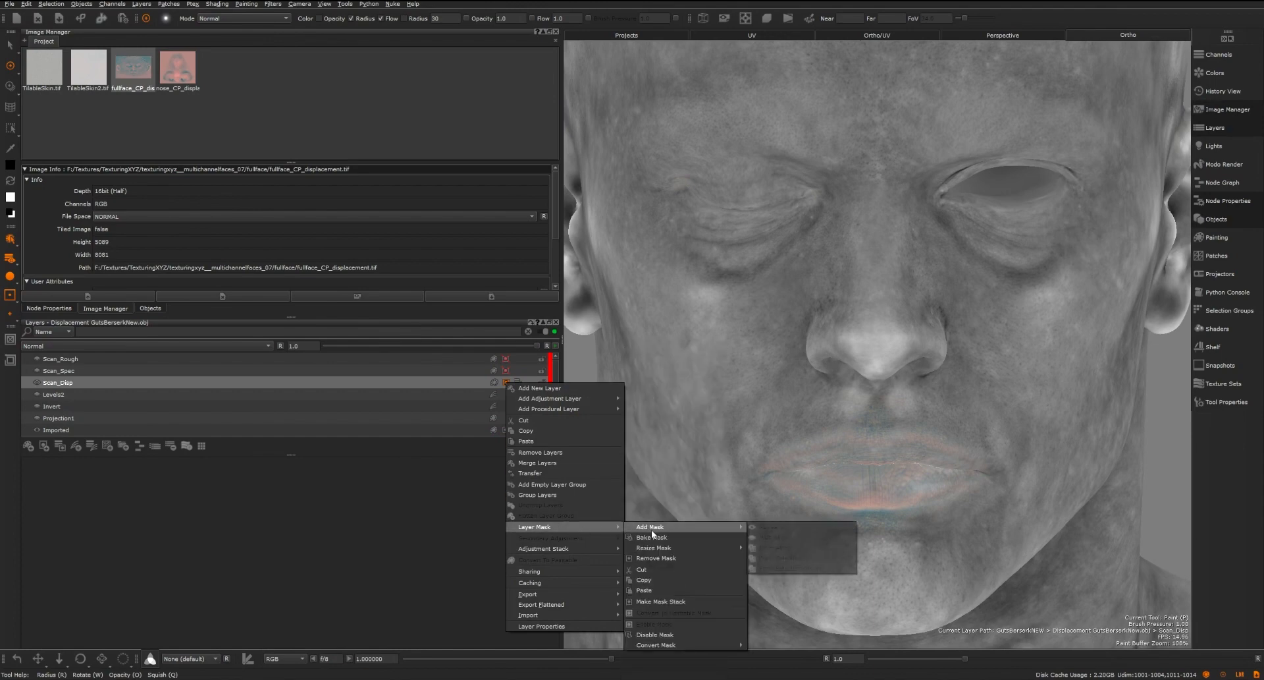
{"action": "left_click", "coordinate": [659, 634]}
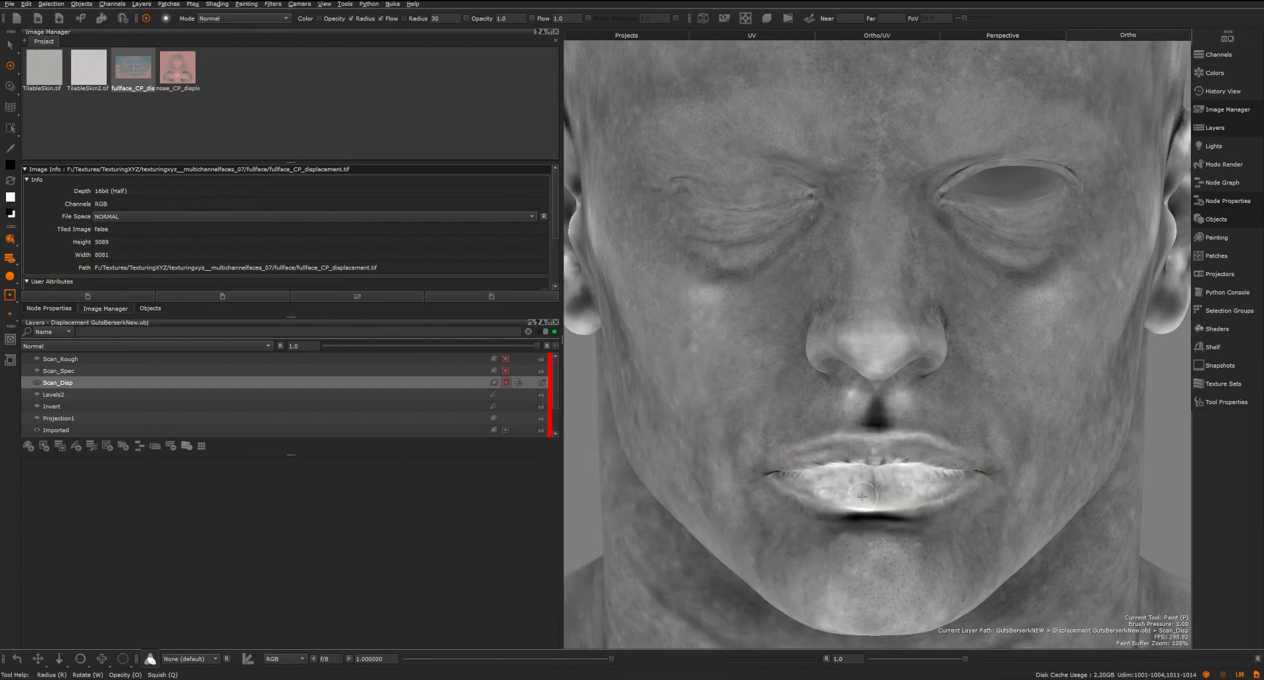
{"action": "left_click_drag", "start_coordinate": [863, 496], "coordinate": [774, 450], "text": "alt"}
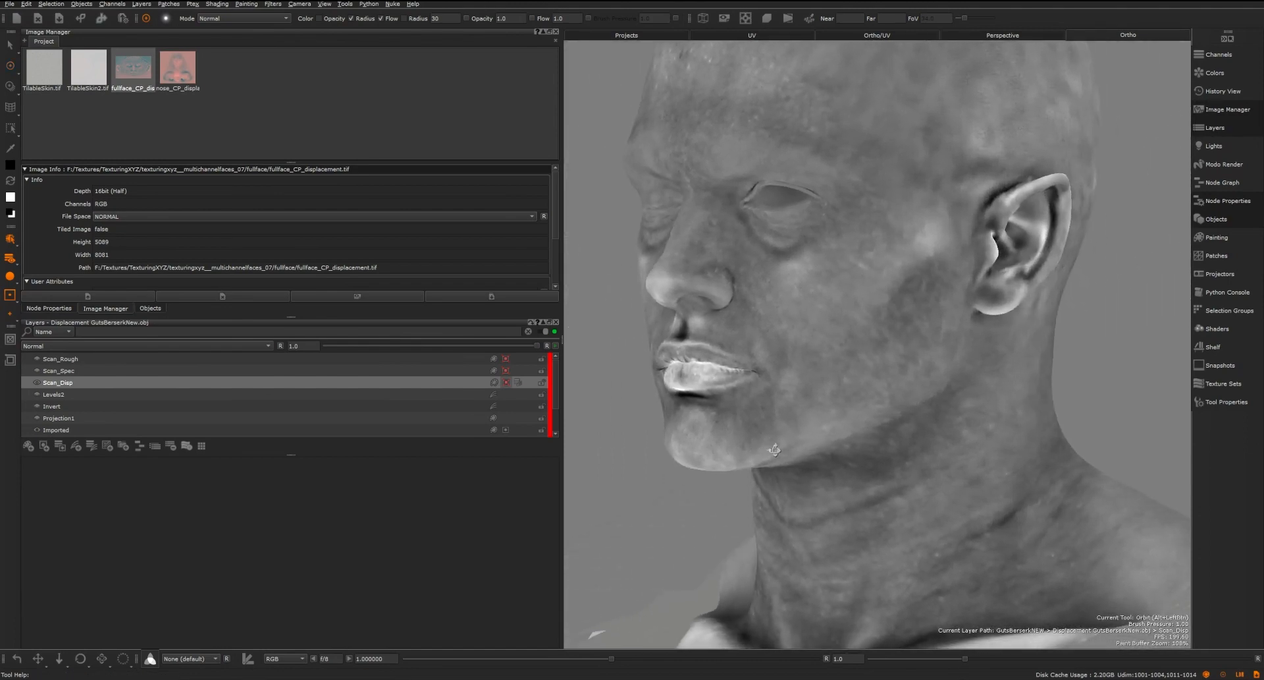
{"action": "middle_click_drag", "start_coordinate": [791, 399], "coordinate": [820, 421], "text": "alt"}
- Try to switch the Scan_Disp layer's mask back on
{"action": "right_click", "coordinate": [506, 382]}
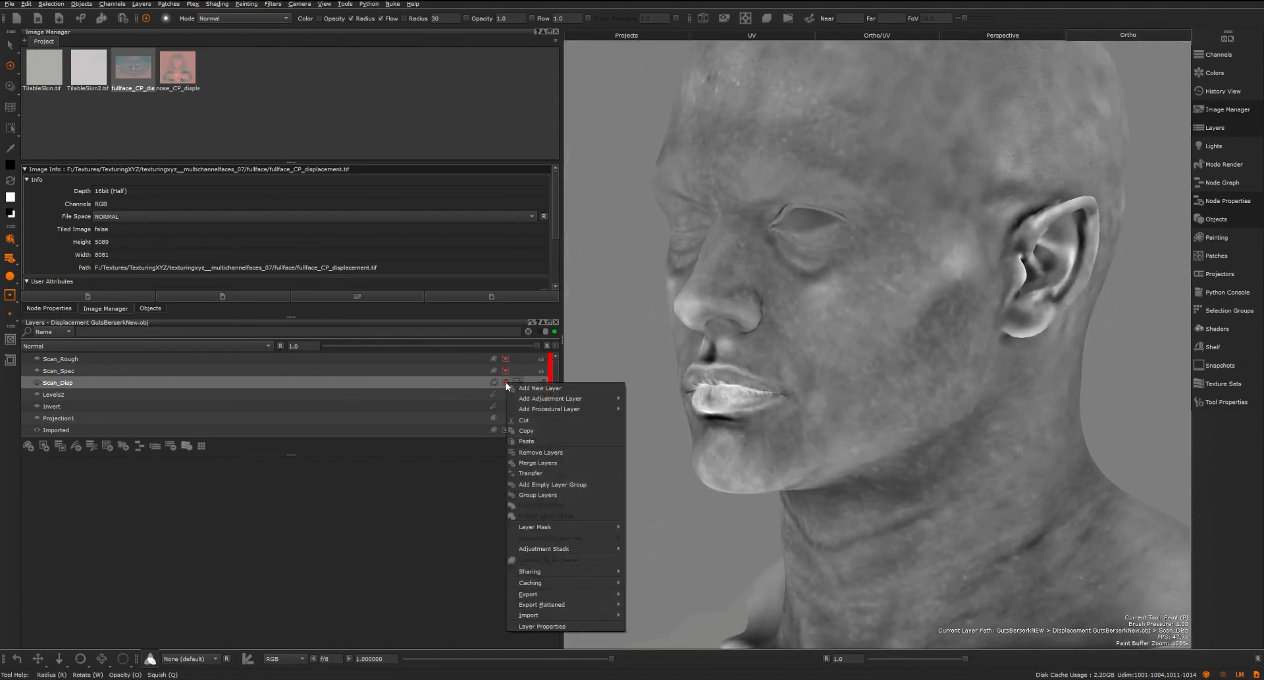
{"action": "mouse_move", "coordinate": [570, 595]}
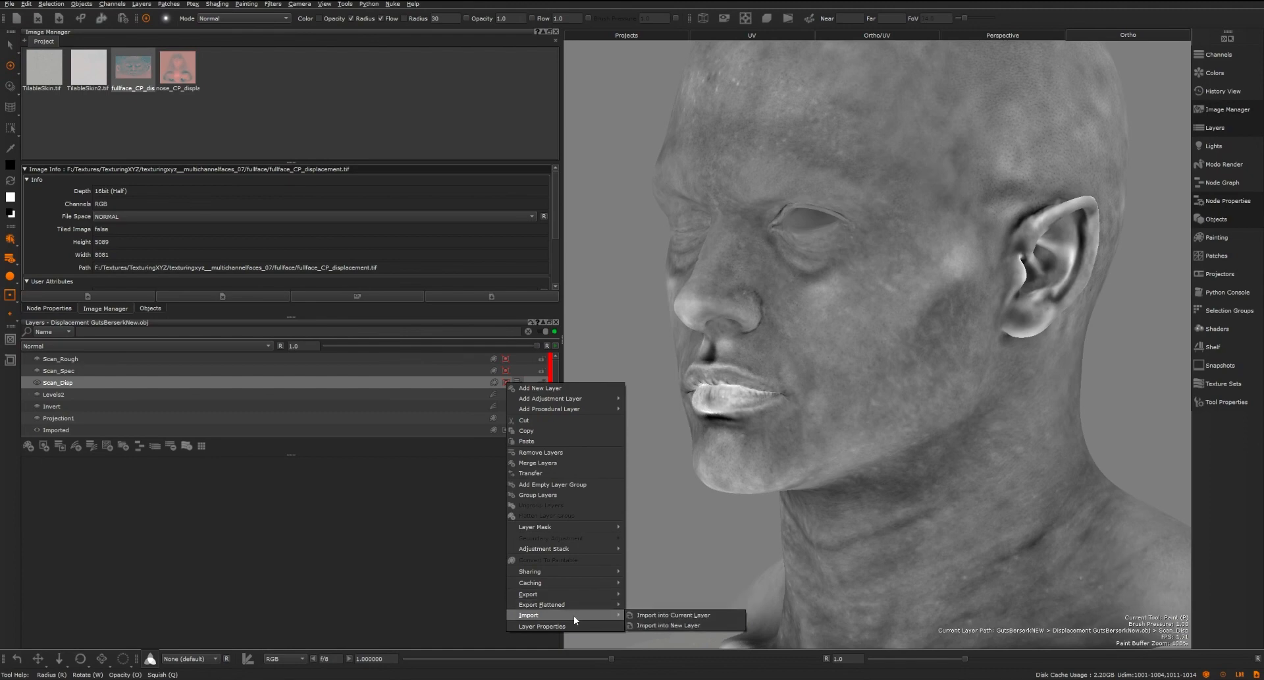
{"action": "mouse_move", "coordinate": [574, 528]}
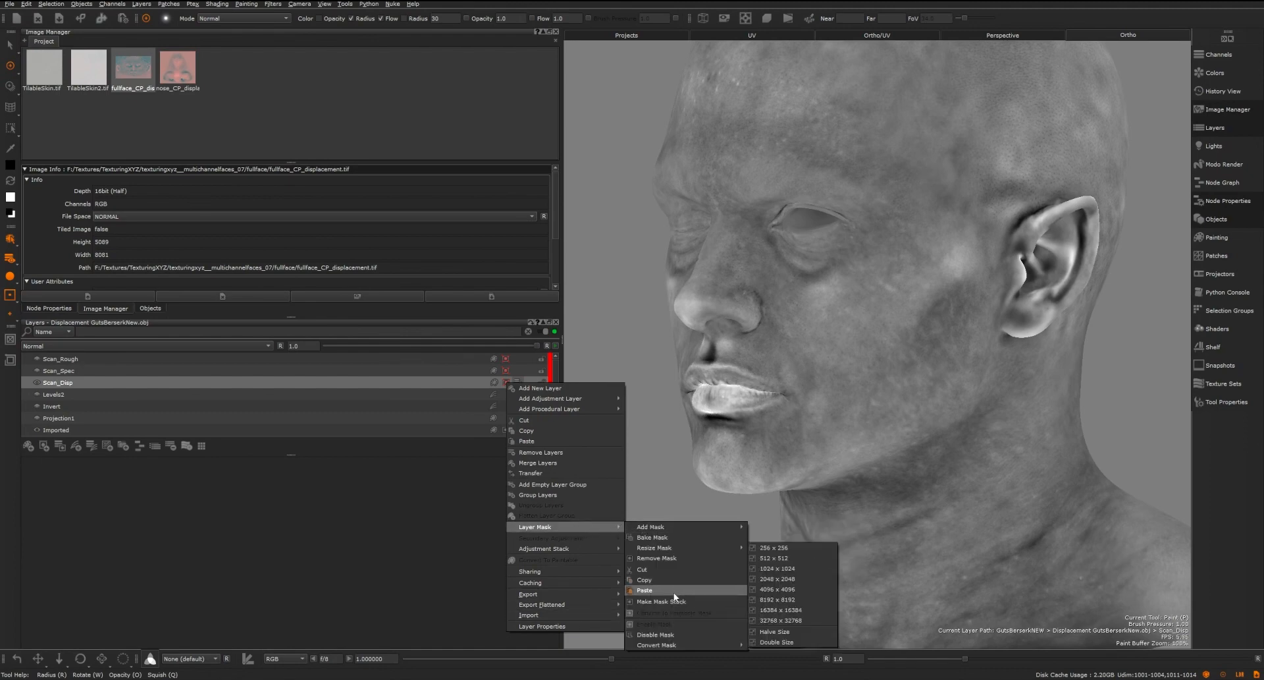
{"action": "left_click", "coordinate": [667, 634]}
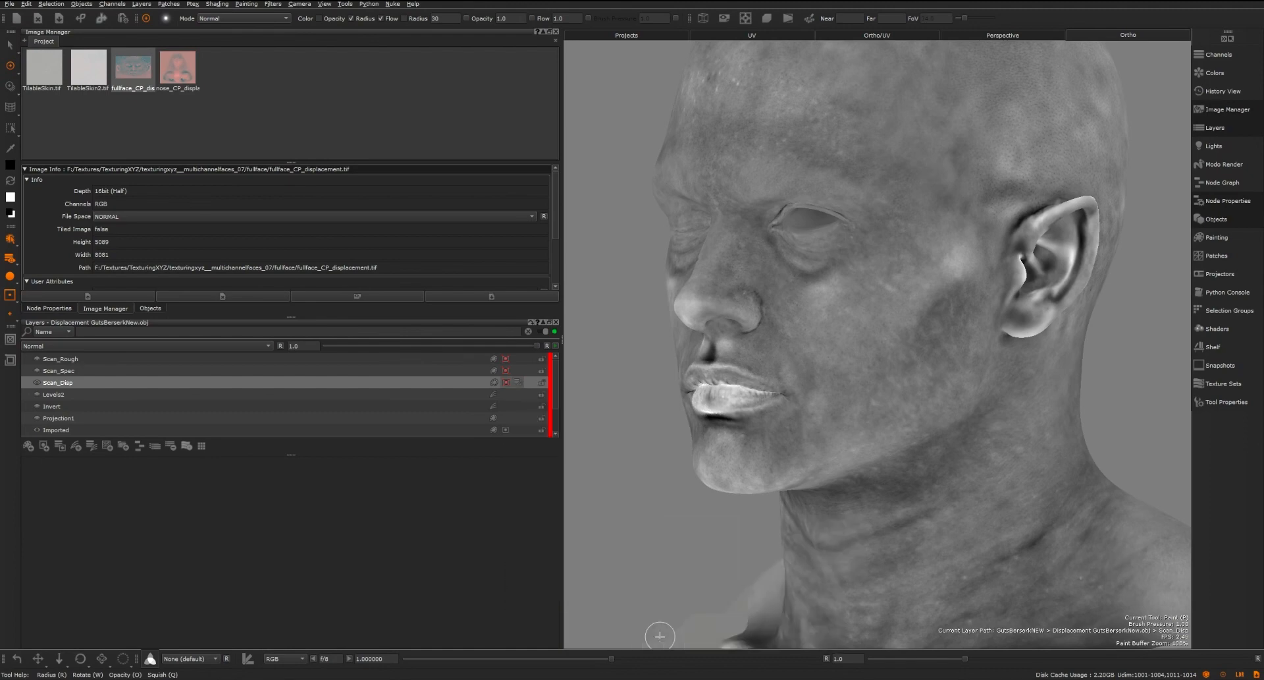
- Undo the latest mask toggle and camera moves
{"action": "key", "text": "ctrl+z"}
{"action": "key", "text": "ctrl+z"}
{"action": "key", "text": "ctrl+z"}
{"action": "key", "text": "ctrl+z"}
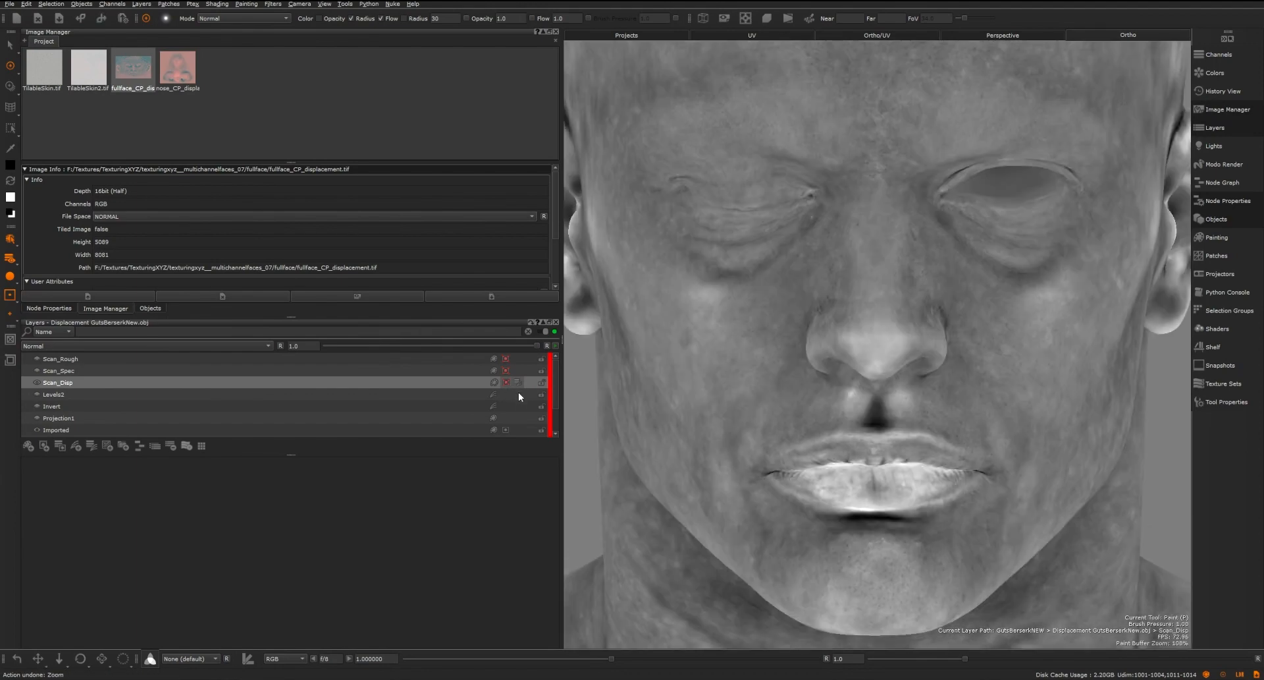
- Examine the Scan_Disp displacement across the face, side of the head, neck and upper chest from several angles
{"action": "left_click_drag", "start_coordinate": [847, 456], "coordinate": [850, 544], "text": "alt"}
{"action": "middle_click_drag", "start_coordinate": [914, 436], "coordinate": [914, 504], "text": "alt"}
{"action": "right_click_drag", "start_coordinate": [942, 387], "coordinate": [867, 388], "text": "alt"}
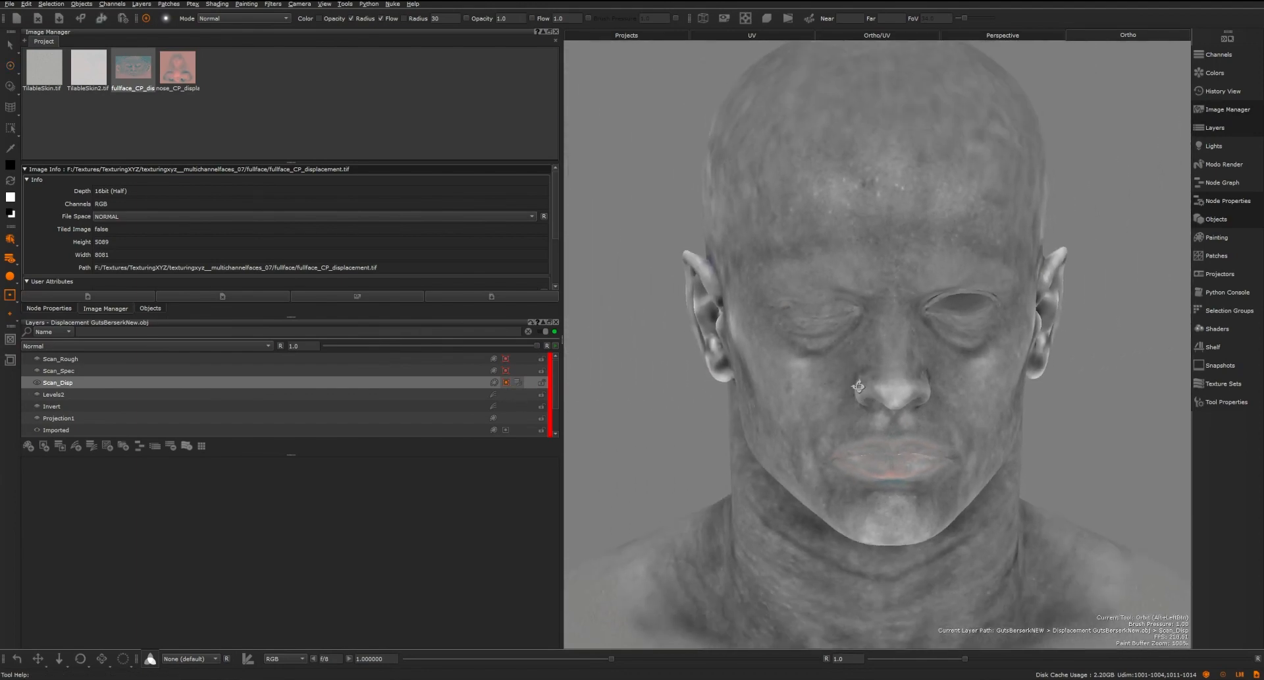
{"action": "left_click_drag", "start_coordinate": [866, 389], "coordinate": [784, 382], "text": "alt"}
{"action": "middle_click_drag", "start_coordinate": [784, 378], "coordinate": [825, 423], "text": "alt"}
{"action": "right_click_drag", "start_coordinate": [786, 407], "coordinate": [832, 418], "text": "alt"}
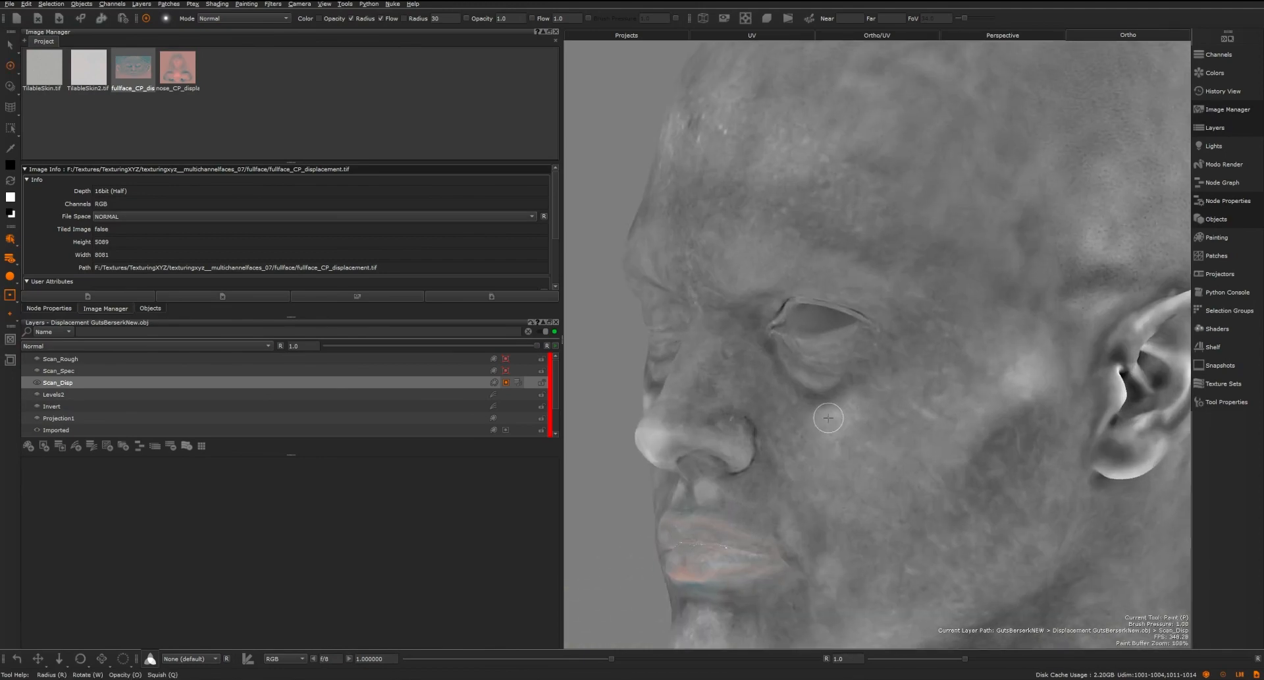
{"action": "left_click_drag", "start_coordinate": [832, 418], "coordinate": [793, 371], "text": "alt"}
{"action": "middle_click_drag", "start_coordinate": [793, 370], "coordinate": [801, 370], "text": "alt"}
{"action": "mouse_move", "coordinate": [801, 370]}
{"action": "left_mouse_down", "text": "alt"}
{"action": "mouse_move", "coordinate": [899, 399]}
{"action": "mouse_move", "coordinate": [896, 428]}
{"action": "mouse_move", "coordinate": [817, 407]}
{"action": "mouse_move", "coordinate": [821, 440]}
{"action": "mouse_move", "coordinate": [909, 536]}
{"action": "mouse_move", "coordinate": [904, 423]}
{"action": "mouse_move", "coordinate": [783, 424]}
{"action": "mouse_move", "coordinate": [979, 437]}
{"action": "mouse_move", "coordinate": [962, 355]}
{"action": "mouse_move", "coordinate": [893, 324]}
{"action": "mouse_move", "coordinate": [784, 241]}
{"action": "mouse_move", "coordinate": [792, 276]}
{"action": "left_mouse_up", "text": "alt"}
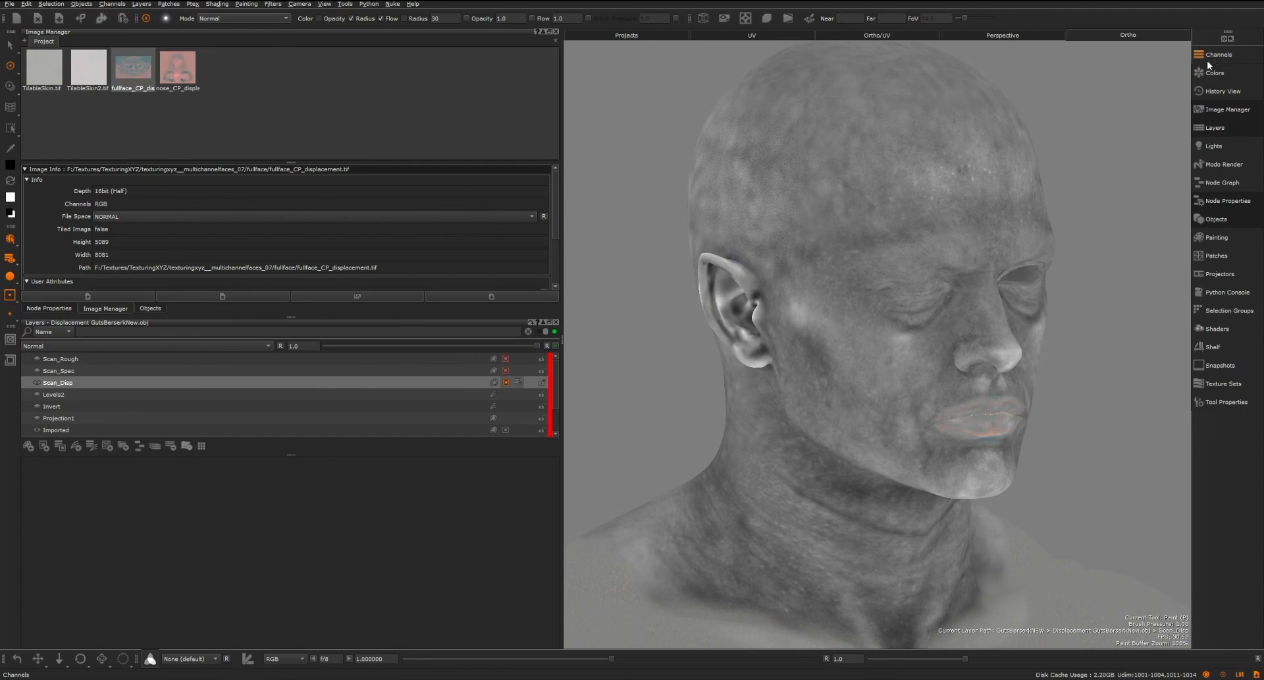
{"action": "left_click_drag", "start_coordinate": [963, 310], "coordinate": [925, 337], "text": "alt"}
{"action": "right_click_drag", "start_coordinate": [925, 337], "coordinate": [934, 331], "text": "alt"}
{"action": "middle_click_drag", "start_coordinate": [933, 331], "coordinate": [928, 190], "text": "alt"}
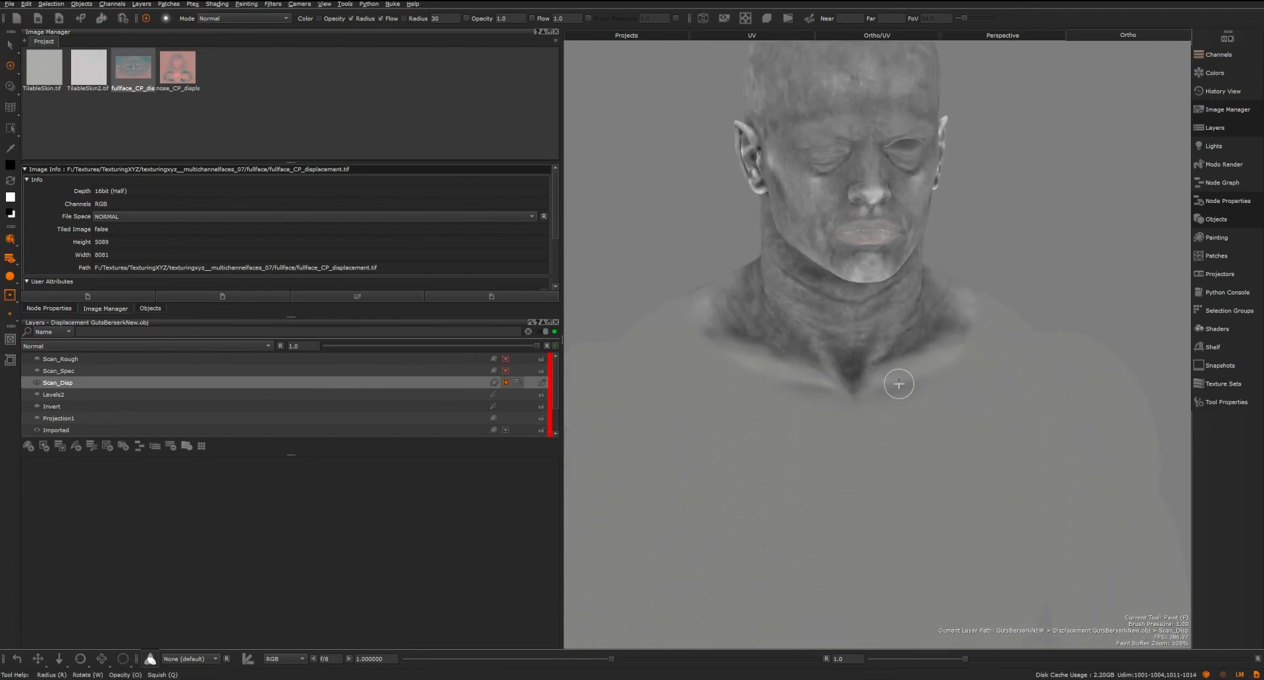
{"action": "middle_click_drag", "start_coordinate": [900, 283], "coordinate": [911, 377], "text": "alt"}
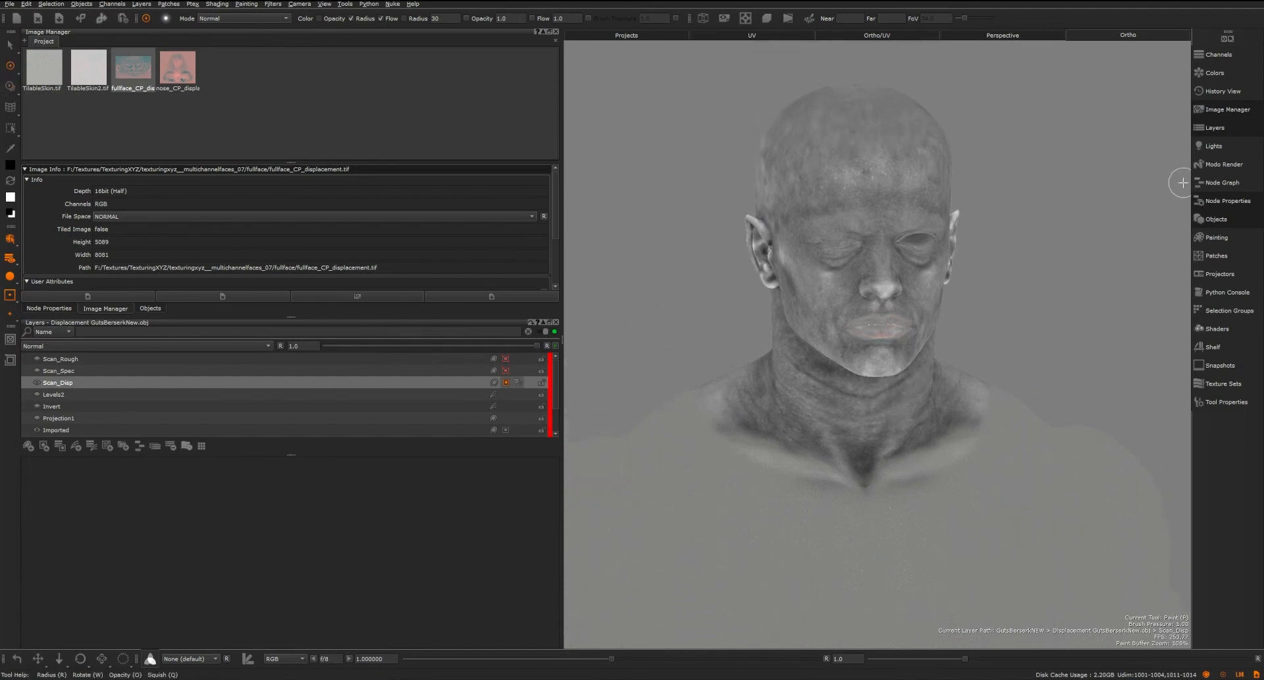
- Open the Export Current Channel Flattened options for the Displacement channel and close them without exporting
{"action": "left_click", "coordinate": [1216, 53]}
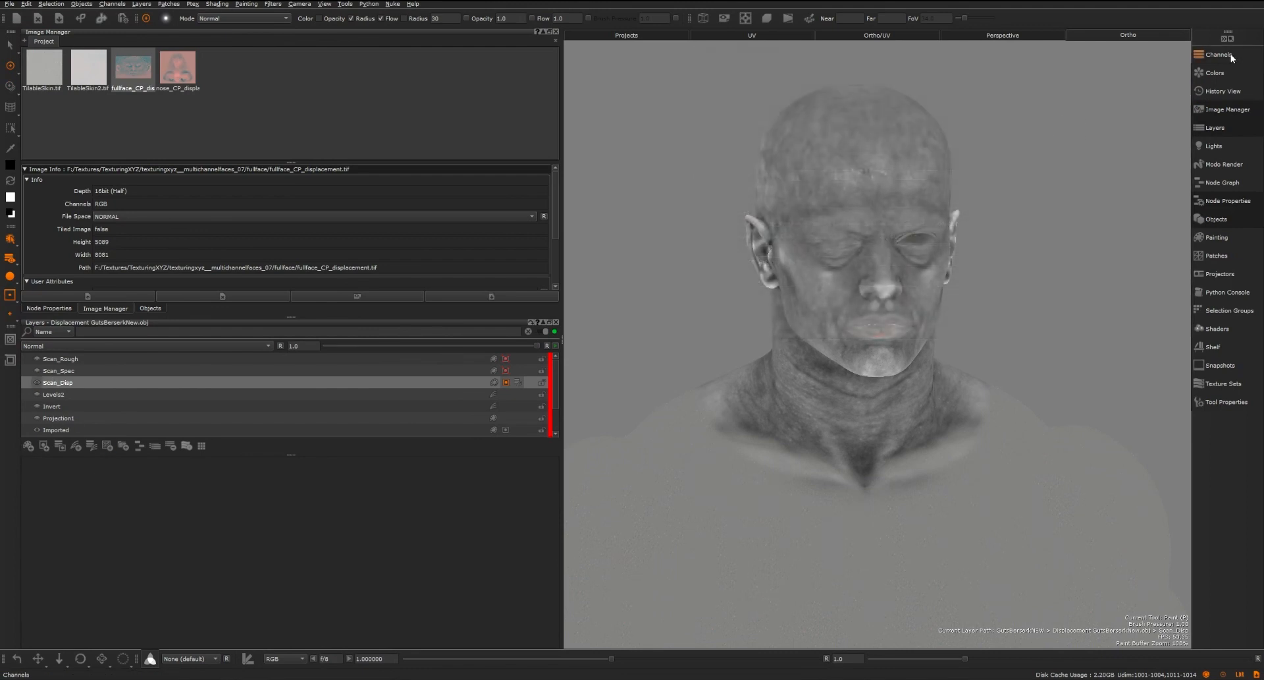
{"action": "mouse_move", "coordinate": [1215, 53]}
{"action": "right_click", "coordinate": [761, 90]}
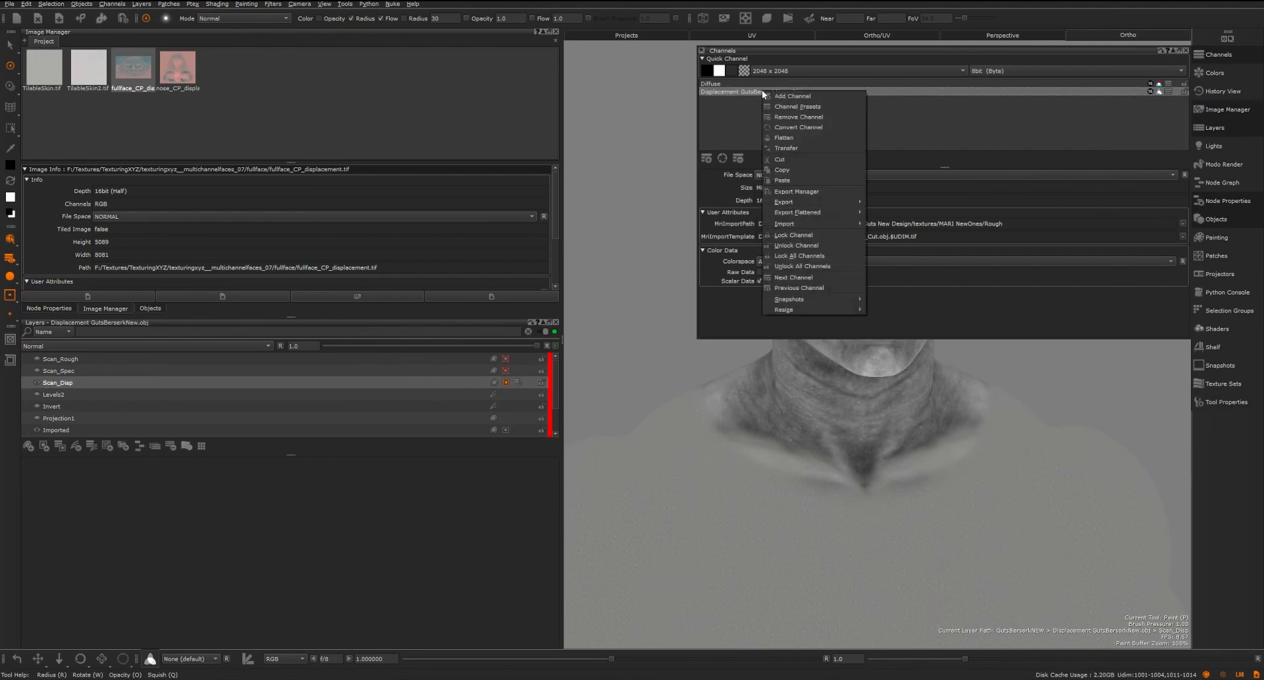
{"action": "mouse_move", "coordinate": [832, 212]}
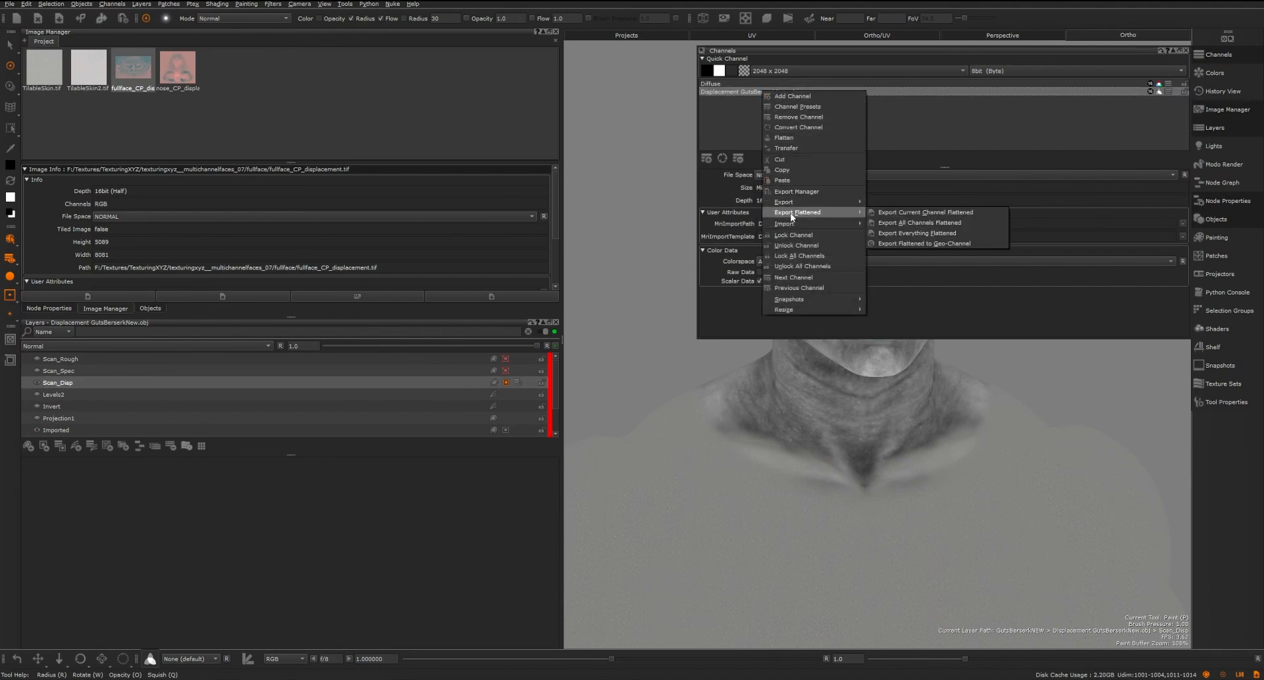
{"action": "left_click", "coordinate": [941, 213]}
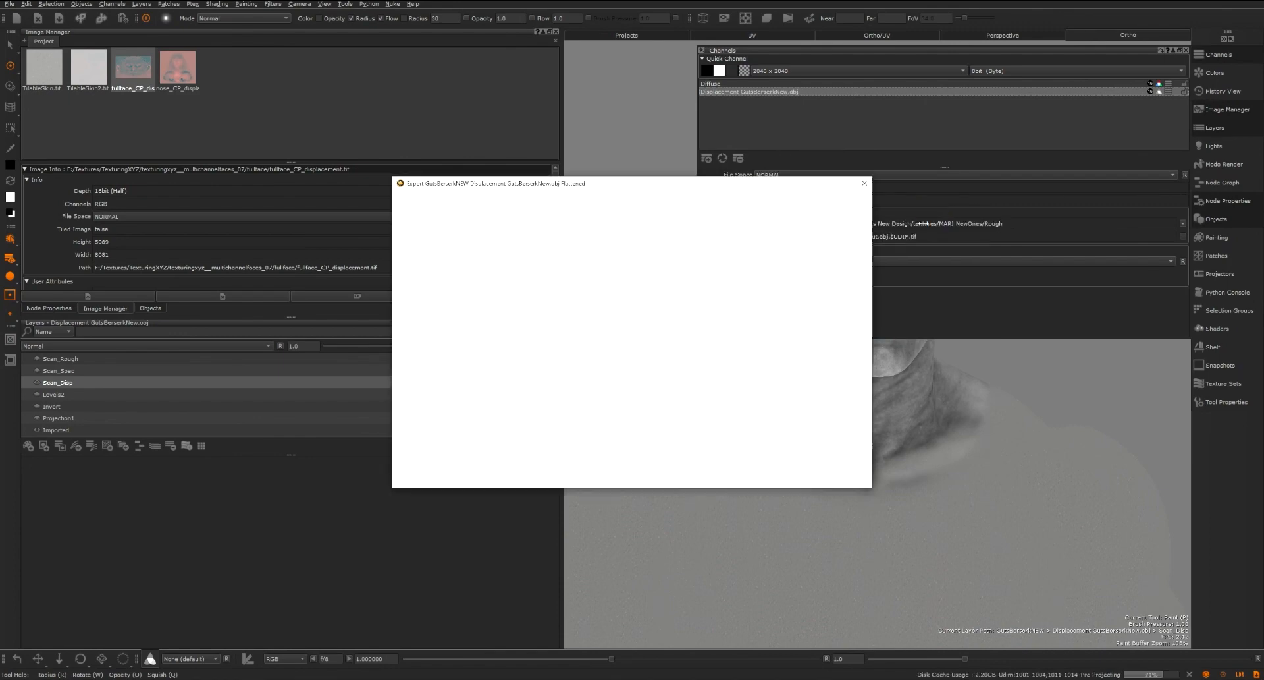
{"action": "left_click_drag", "start_coordinate": [632, 183], "coordinate": [588, 171]}
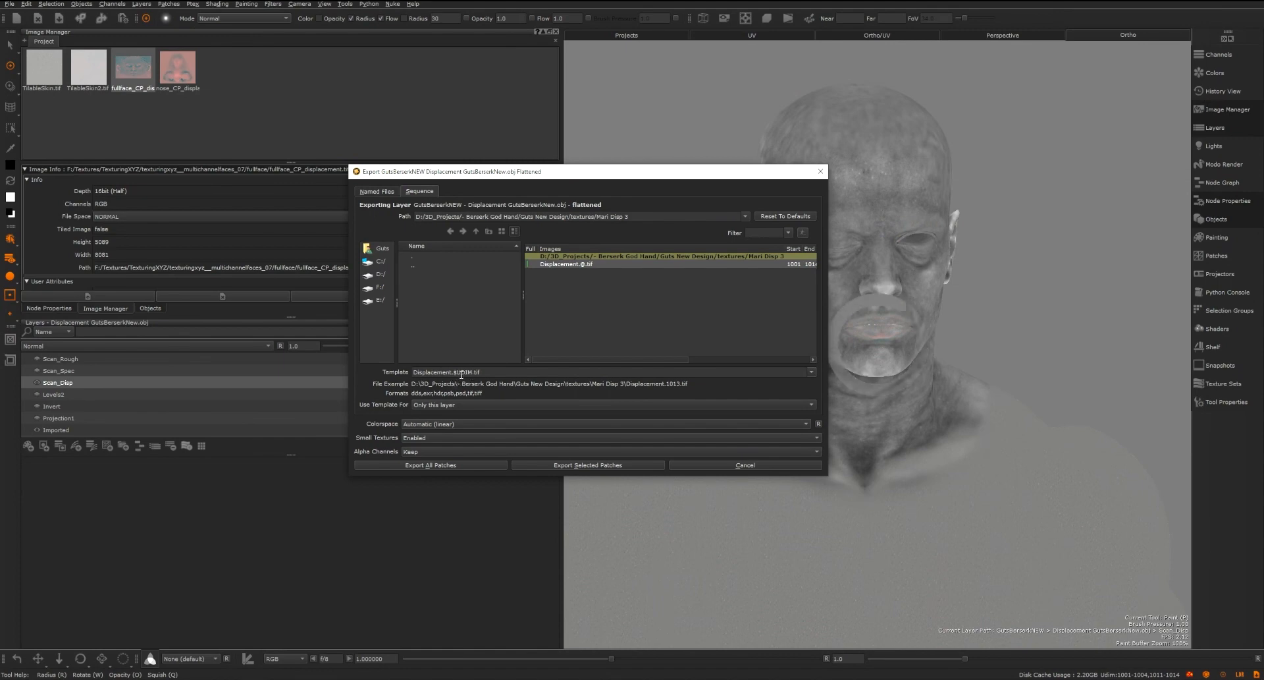
{"action": "left_click", "coordinate": [732, 465]}
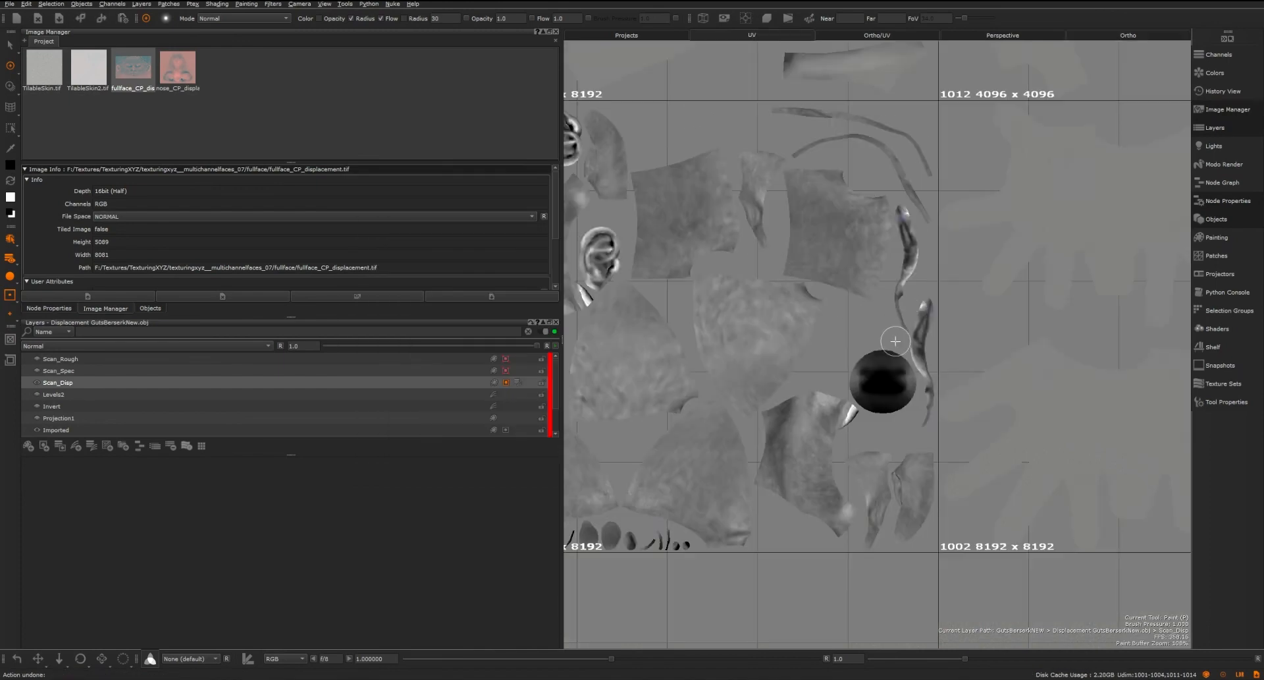
- Examine the displacement channel's UDIM tiles 1001–1004 and 1011–1014 in the UV view
{"action": "right_click_drag", "start_coordinate": [896, 342], "coordinate": [968, 305], "text": "alt"}
{"action": "middle_click_drag", "start_coordinate": [969, 305], "coordinate": [786, 343], "text": "alt"}
{"action": "right_click_drag", "start_coordinate": [786, 344], "coordinate": [738, 313], "text": "alt"}
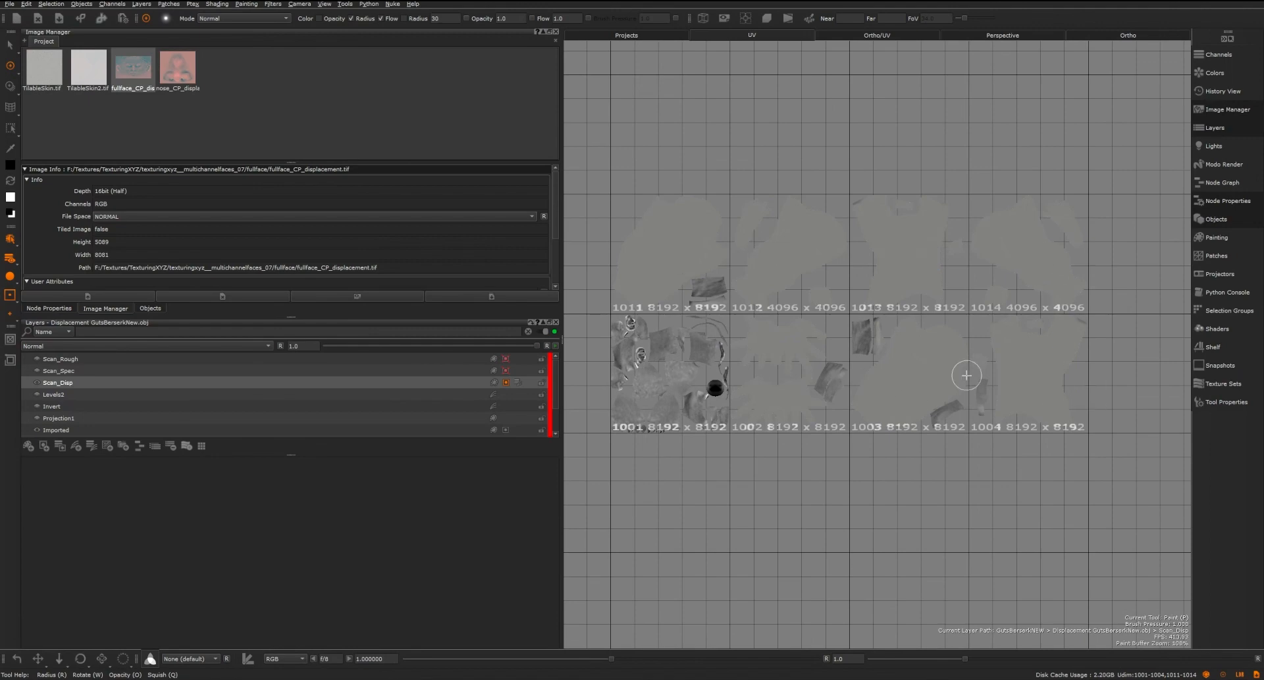
{"action": "mouse_move", "coordinate": [689, 379]}
{"action": "middle_mouse_down", "text": "alt"}
{"action": "mouse_move", "coordinate": [780, 401]}
{"action": "mouse_move", "coordinate": [705, 403]}
{"action": "middle_mouse_up", "text": "alt"}
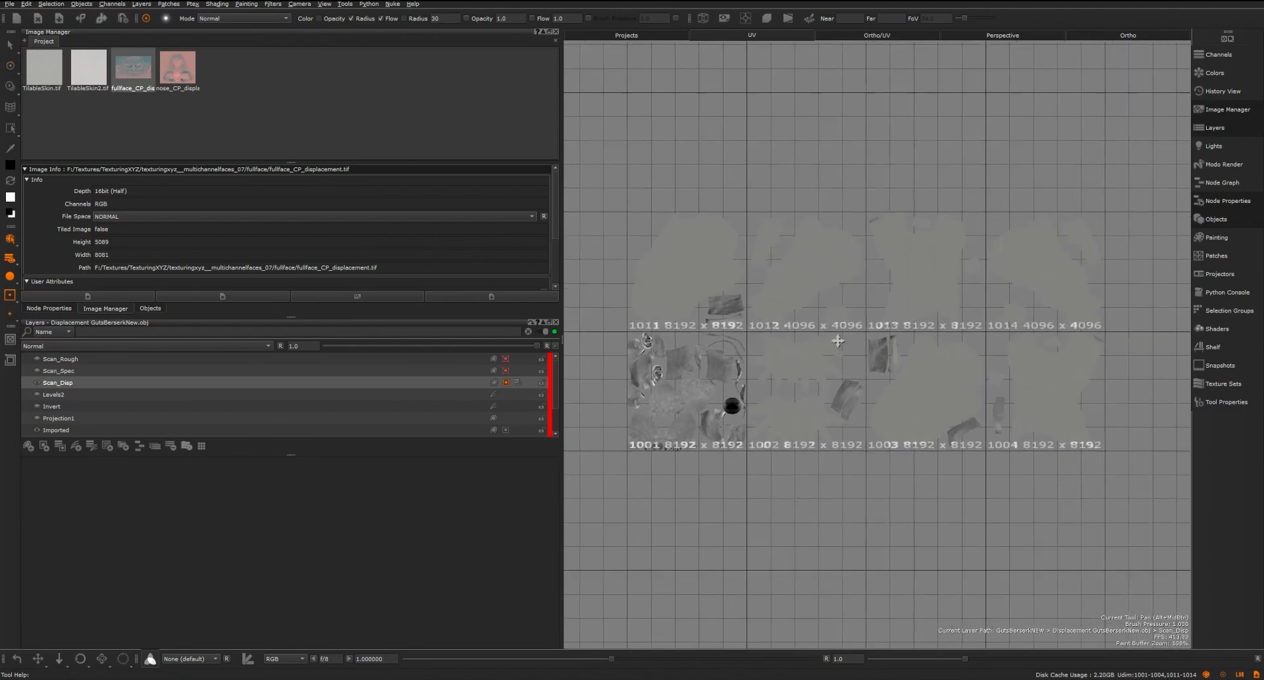
- Review the $UDIM part of the file name template in the flattened Displacement export settings and cancel the export
{"action": "left_click", "coordinate": [1216, 54]}
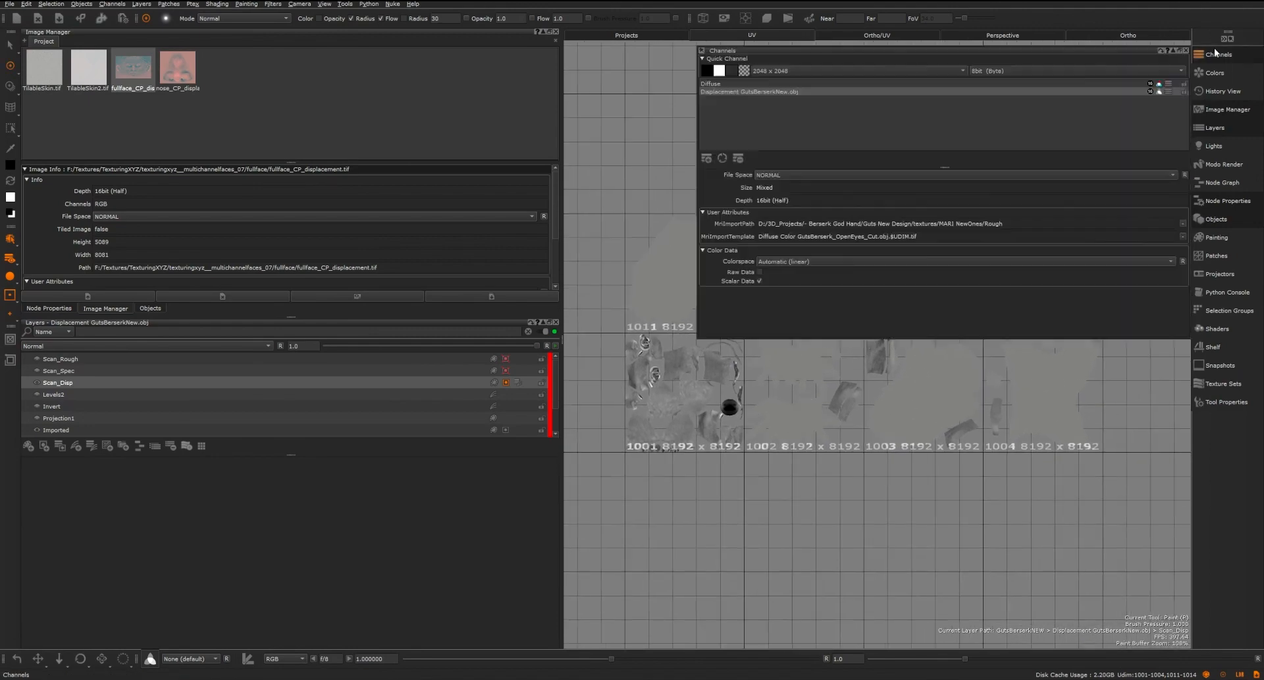
{"action": "right_click", "coordinate": [752, 91]}
{"action": "mouse_move", "coordinate": [829, 212]}
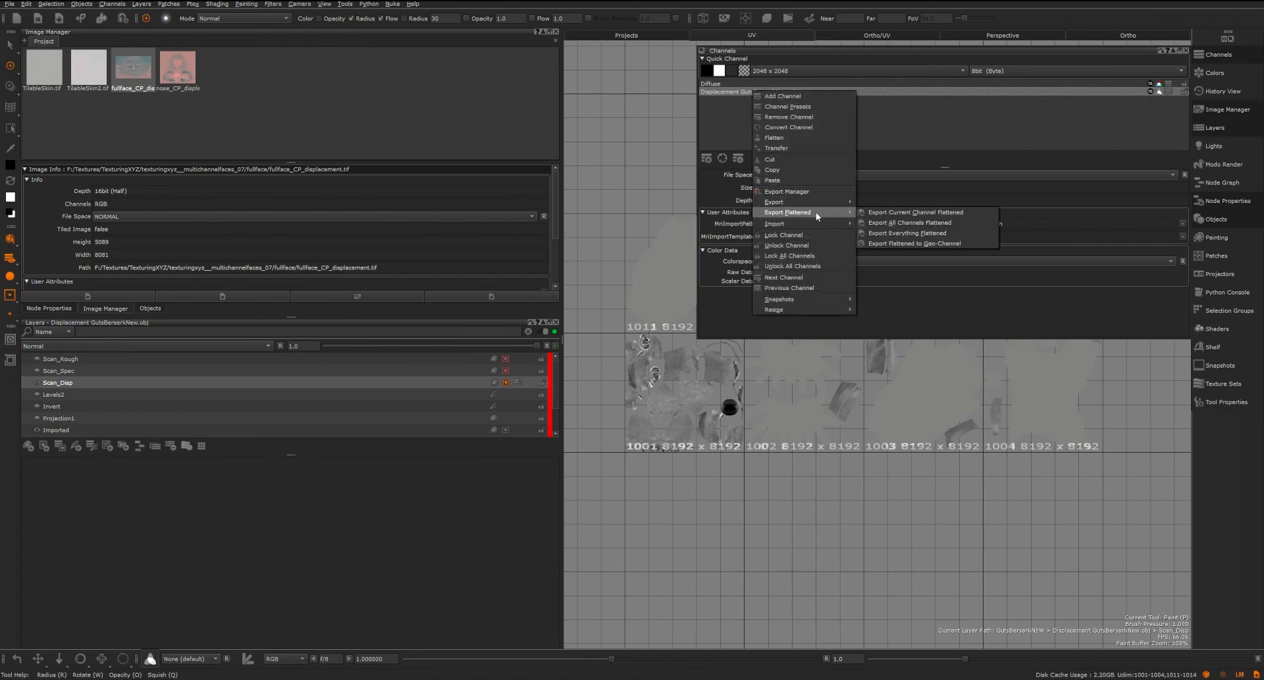
{"action": "left_click", "coordinate": [893, 213]}
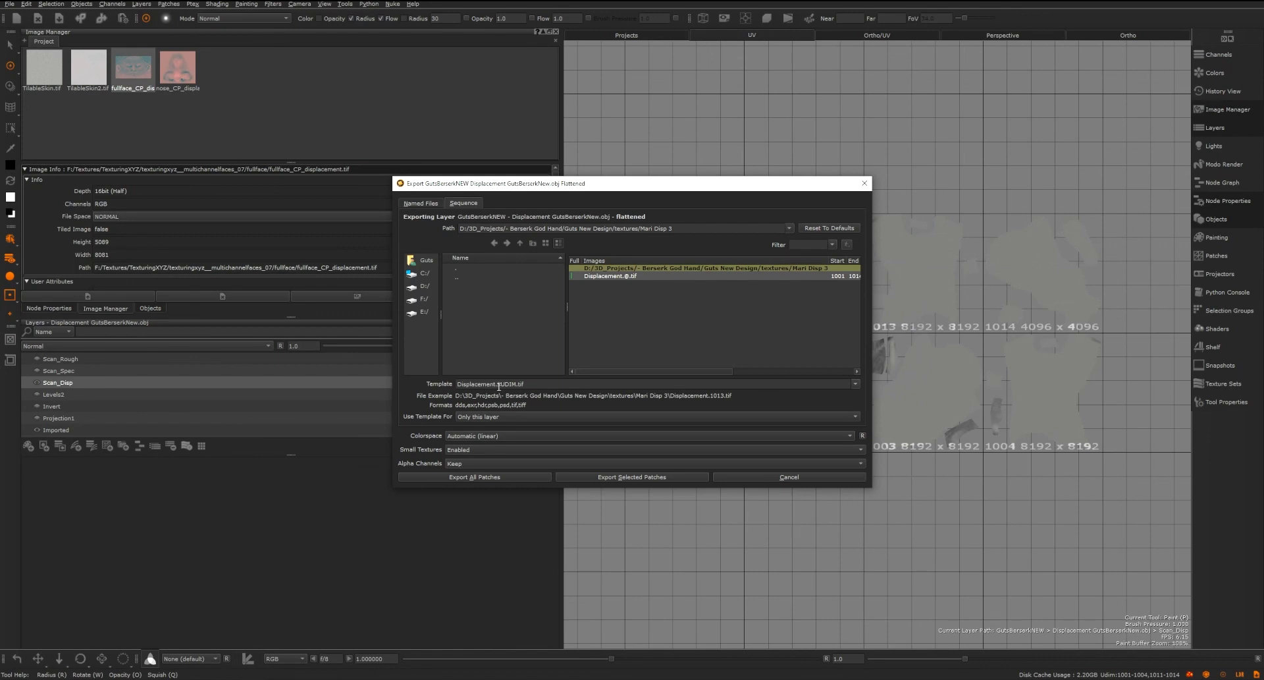
{"action": "left_click_drag", "start_coordinate": [497, 387], "coordinate": [514, 387]}
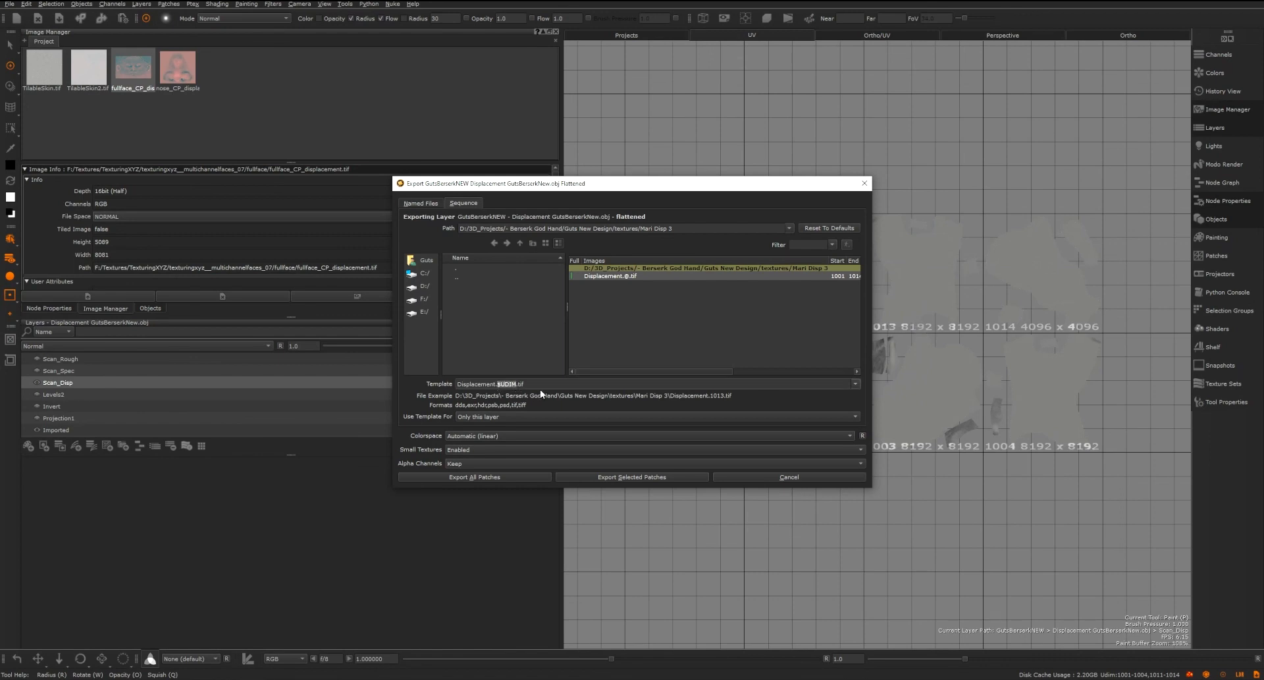
{"action": "left_click_drag", "start_coordinate": [540, 387], "coordinate": [499, 389]}
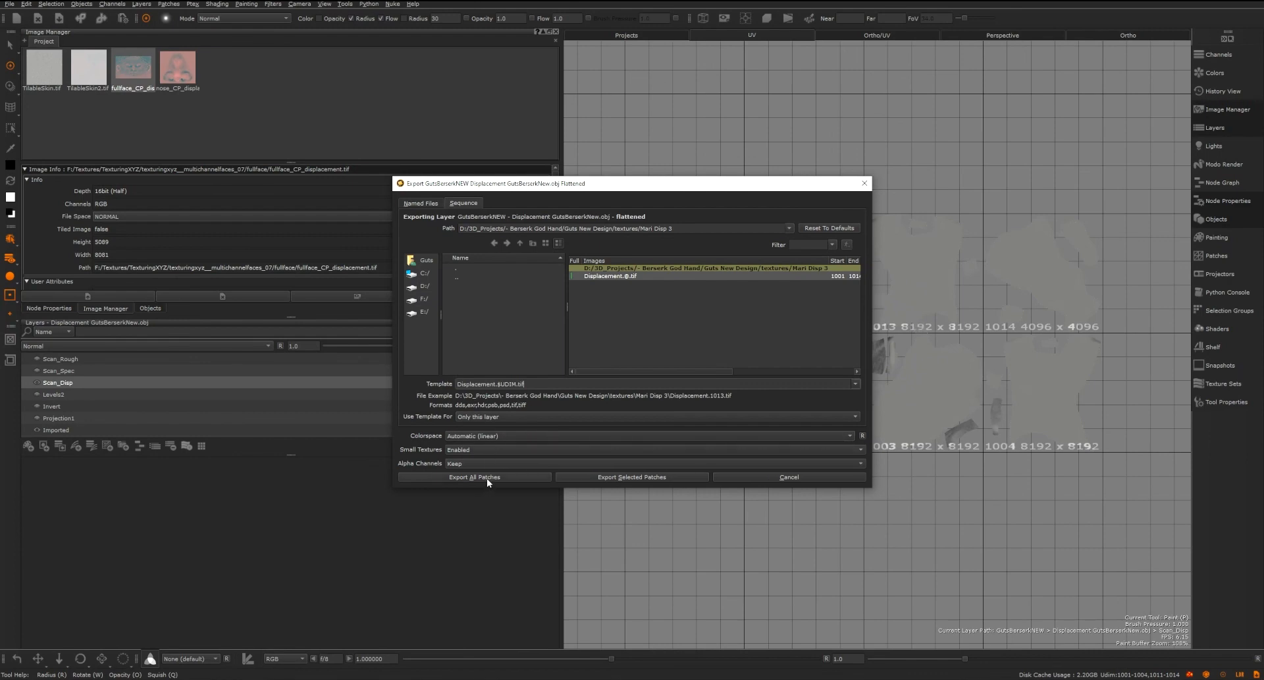
{"action": "left_click", "coordinate": [780, 477]}
- Switch to File Explorer and review the GutsBerserk-DM EXR displacement maps in the textures folder's ZBDisp subfolder
{"action": "mouse_move", "coordinate": [84, 679]}
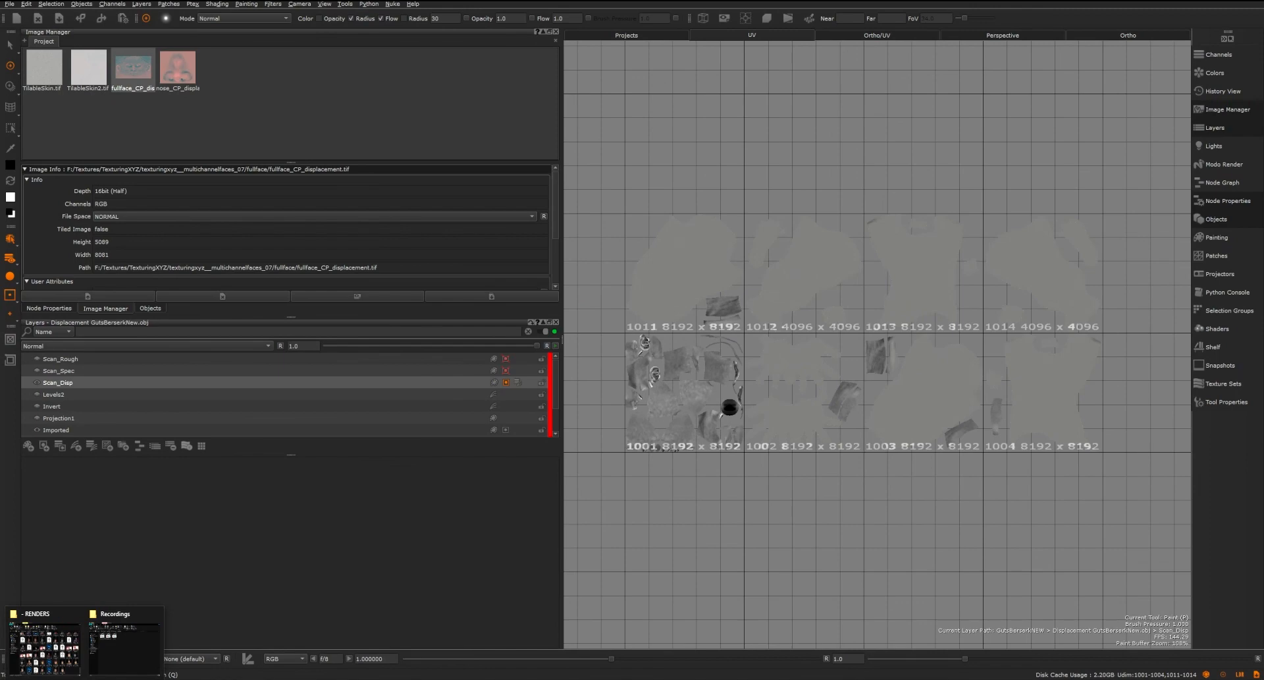
{"action": "left_click", "coordinate": [45, 645]}
{"action": "left_click", "coordinate": [816, 236]}
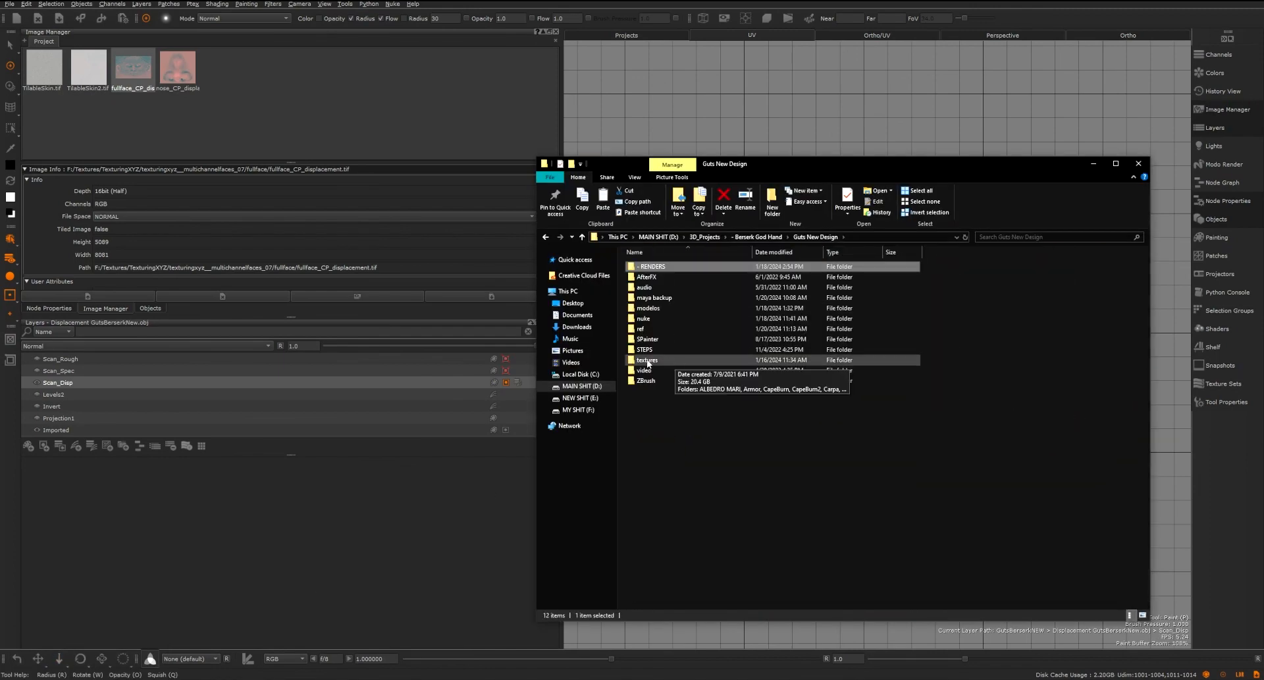
{"action": "double_click", "coordinate": [648, 360]}
{"action": "double_click", "coordinate": [658, 581]}
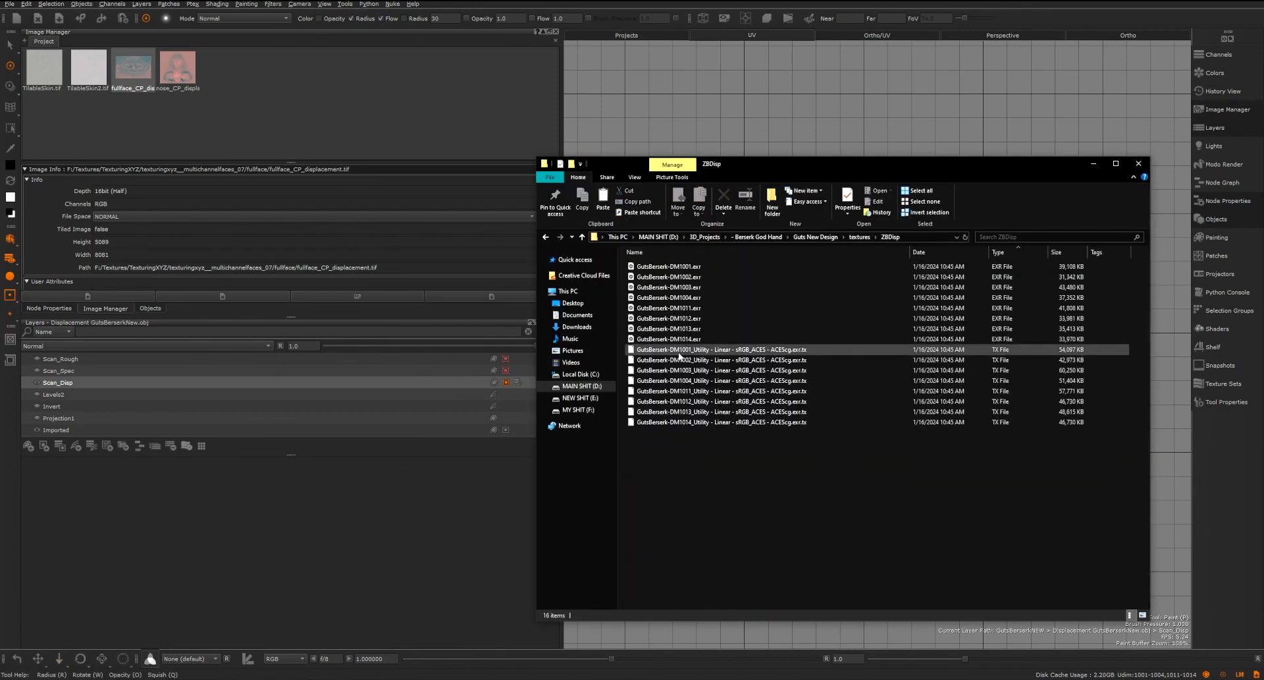
{"action": "left_click", "coordinate": [668, 266]}
{"action": "left_click", "coordinate": [668, 339], "text": "shift"}
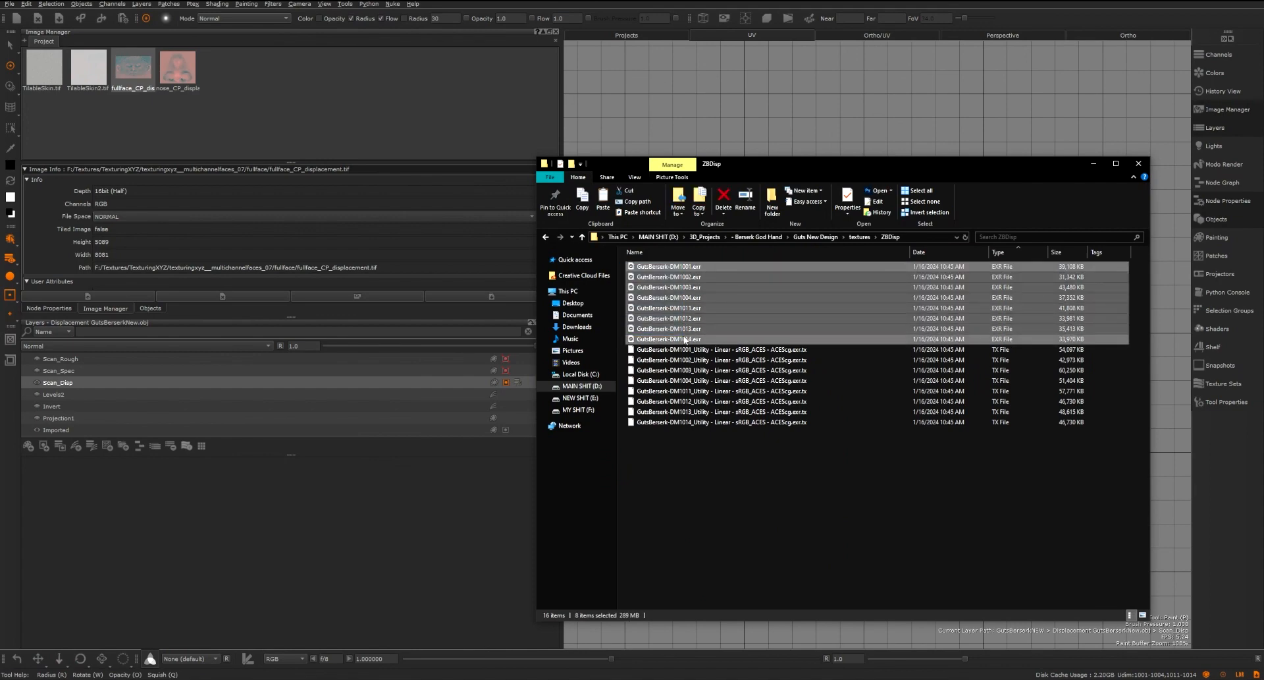
{"action": "left_click", "coordinate": [852, 557]}
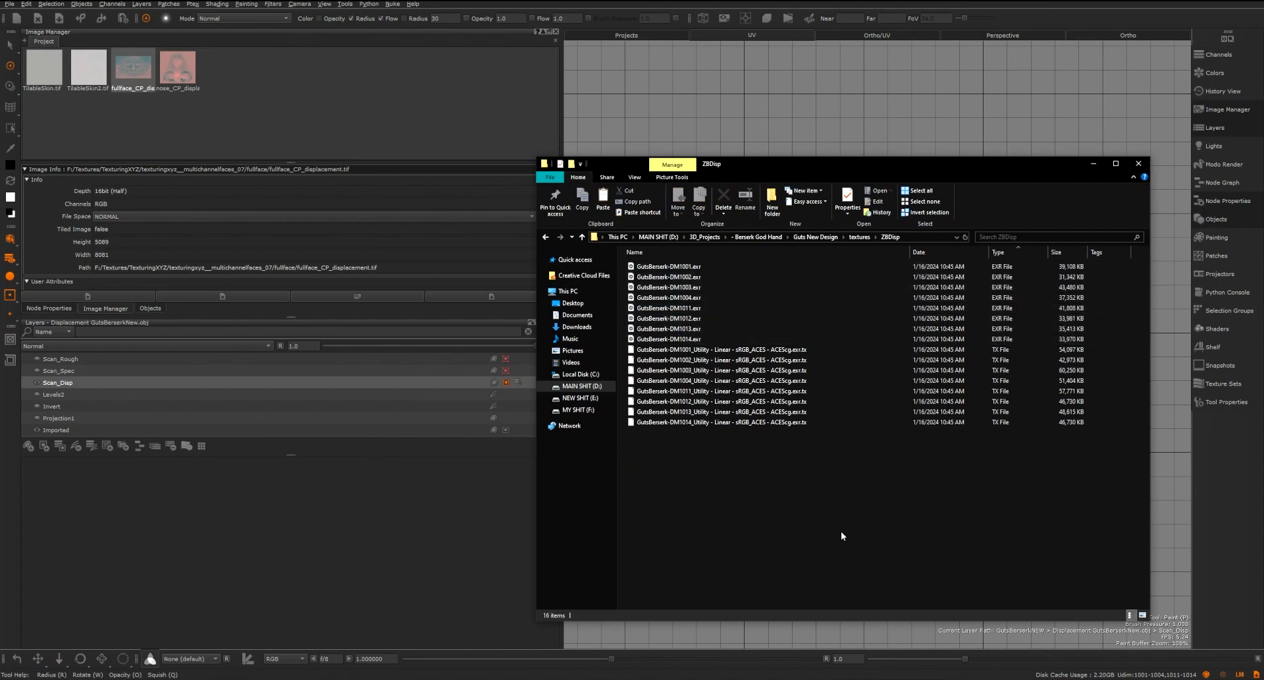
- Check the combined size of the exported Displacement TIF tiles in the Mari Disp 3 folder and minimise the file browser
{"action": "left_click", "coordinate": [545, 236]}
{"action": "double_click", "coordinate": [665, 369]}
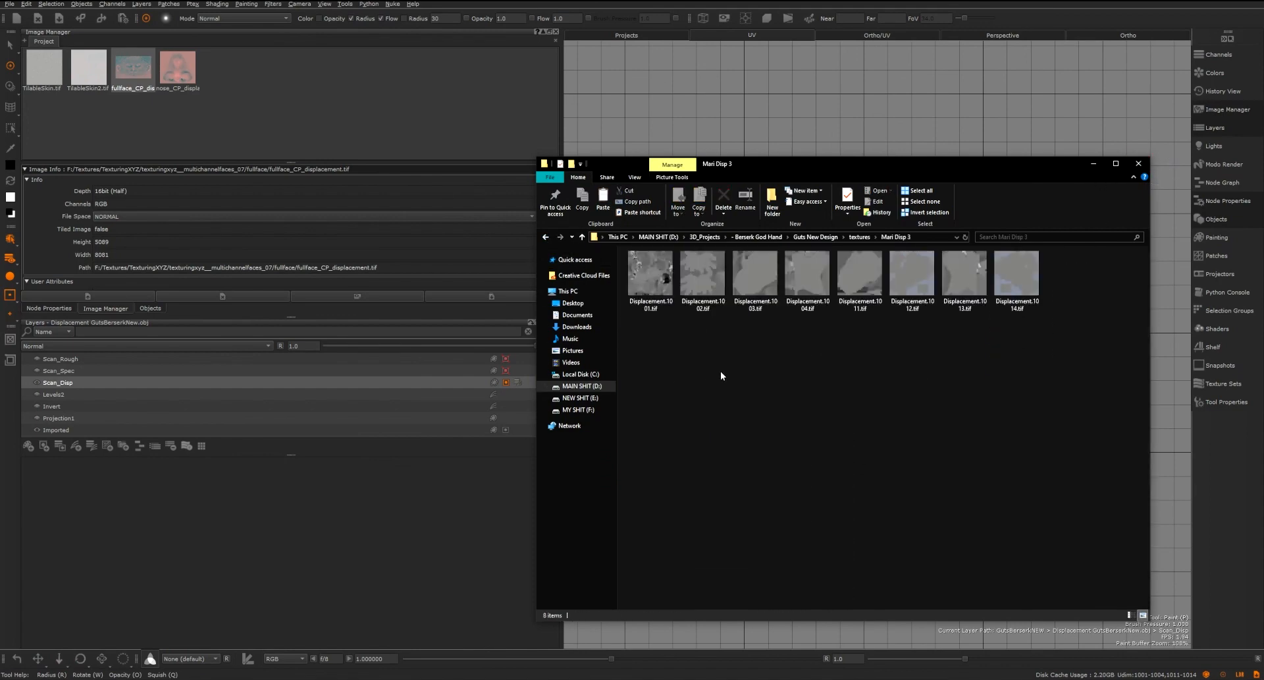
{"action": "left_click_drag", "start_coordinate": [1046, 370], "coordinate": [635, 282]}
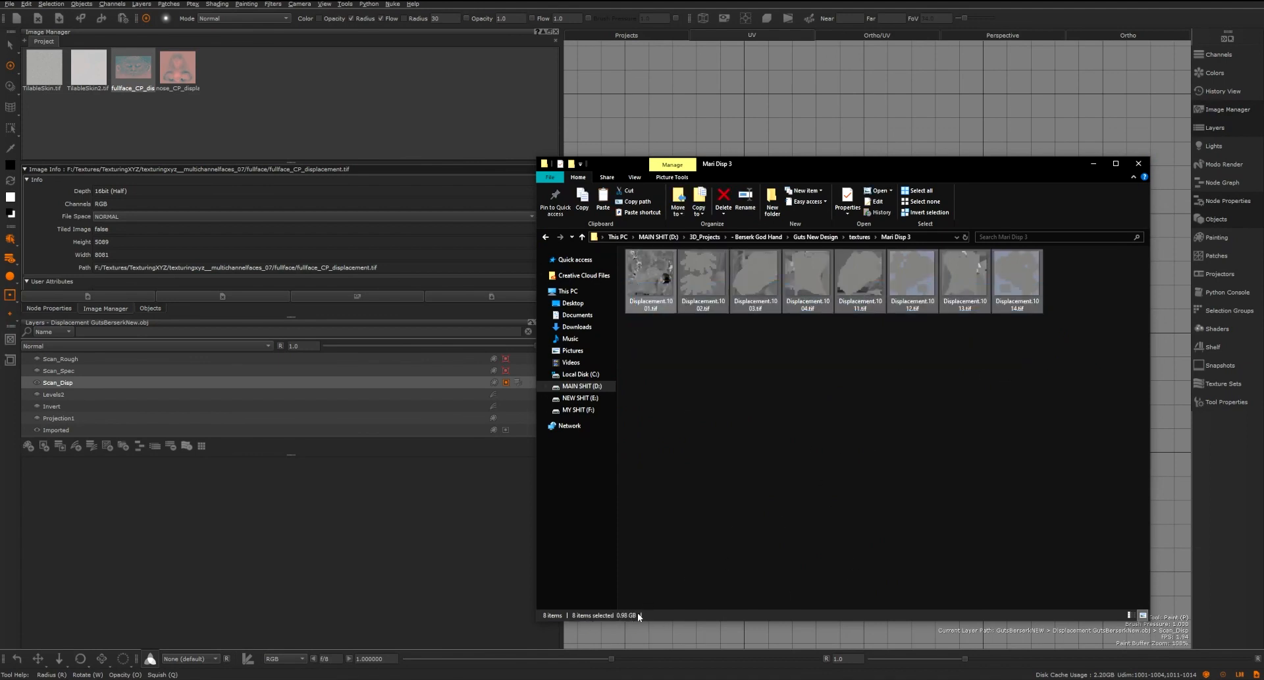
{"action": "left_click", "coordinate": [698, 366]}
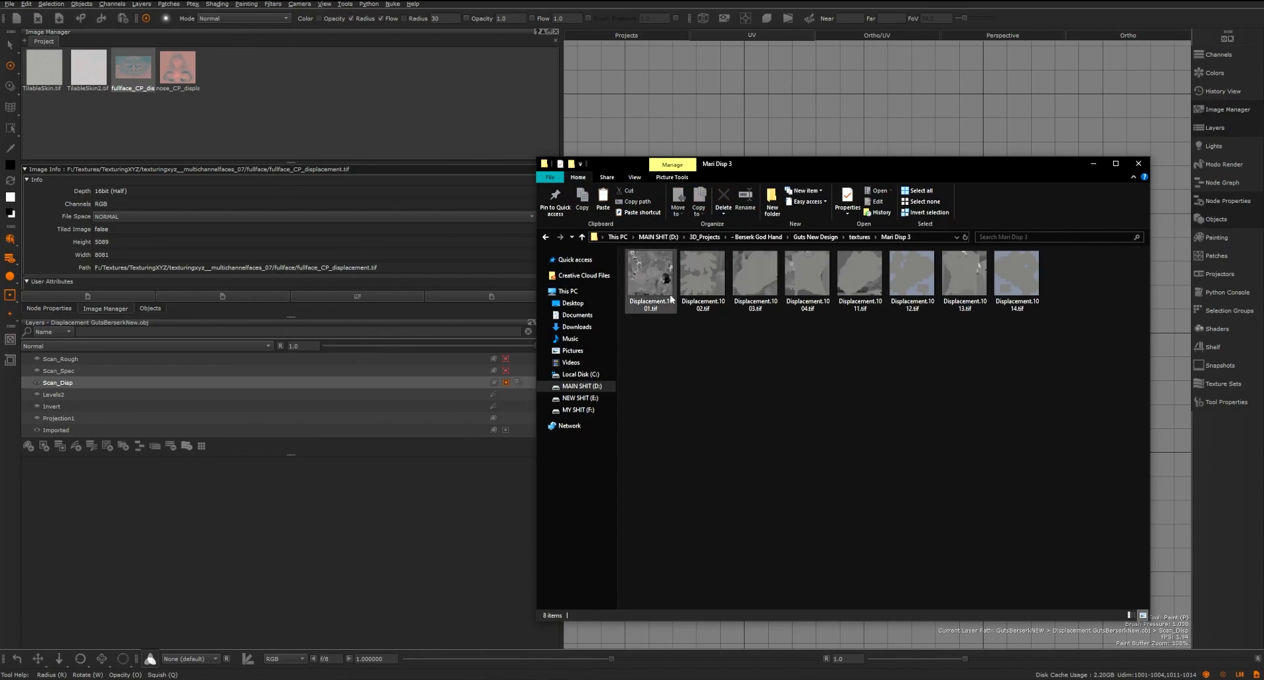
{"action": "left_click", "coordinate": [1092, 164]}
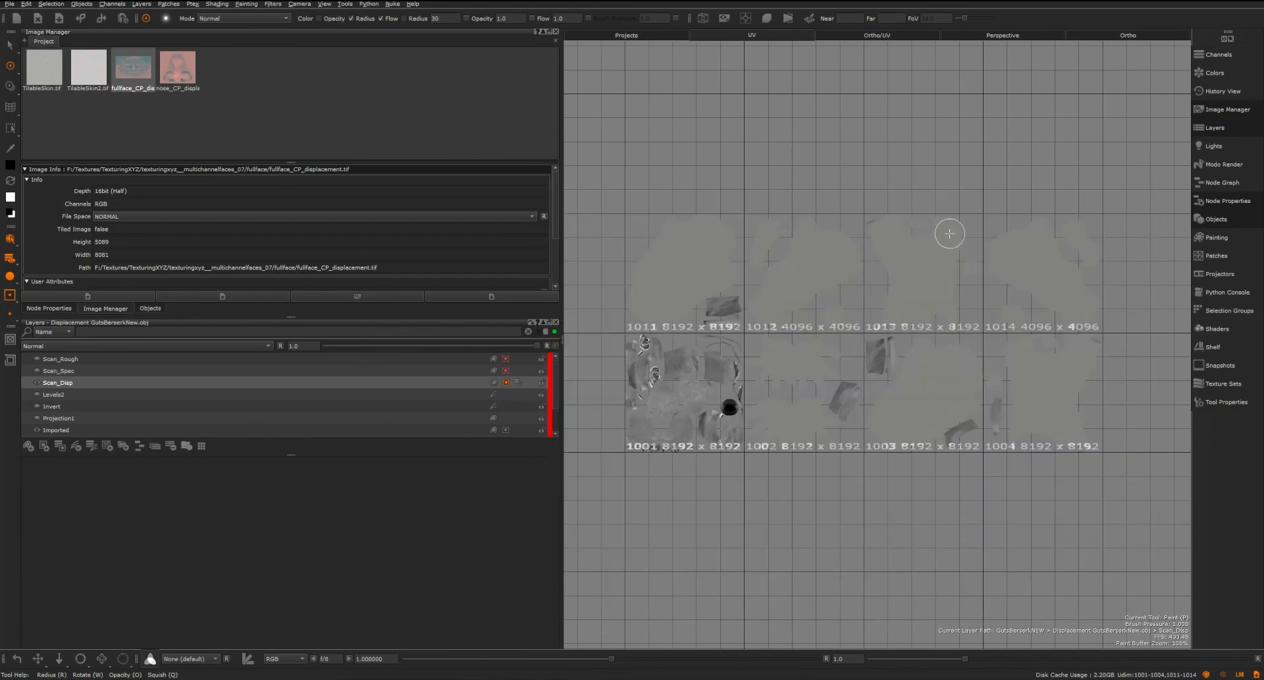
- Display the Diffuse channel on the model in the Ortho view with shaded lighting
{"action": "left_click", "coordinate": [1211, 54]}
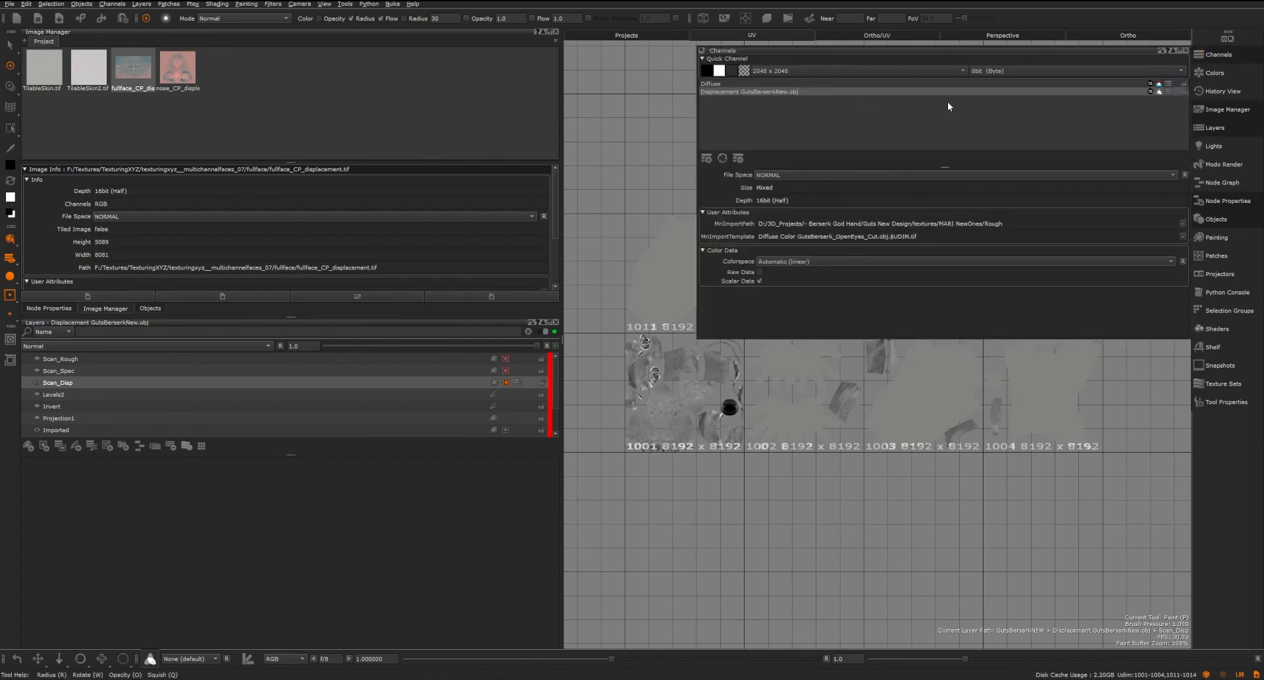
{"action": "left_click", "coordinate": [711, 84]}
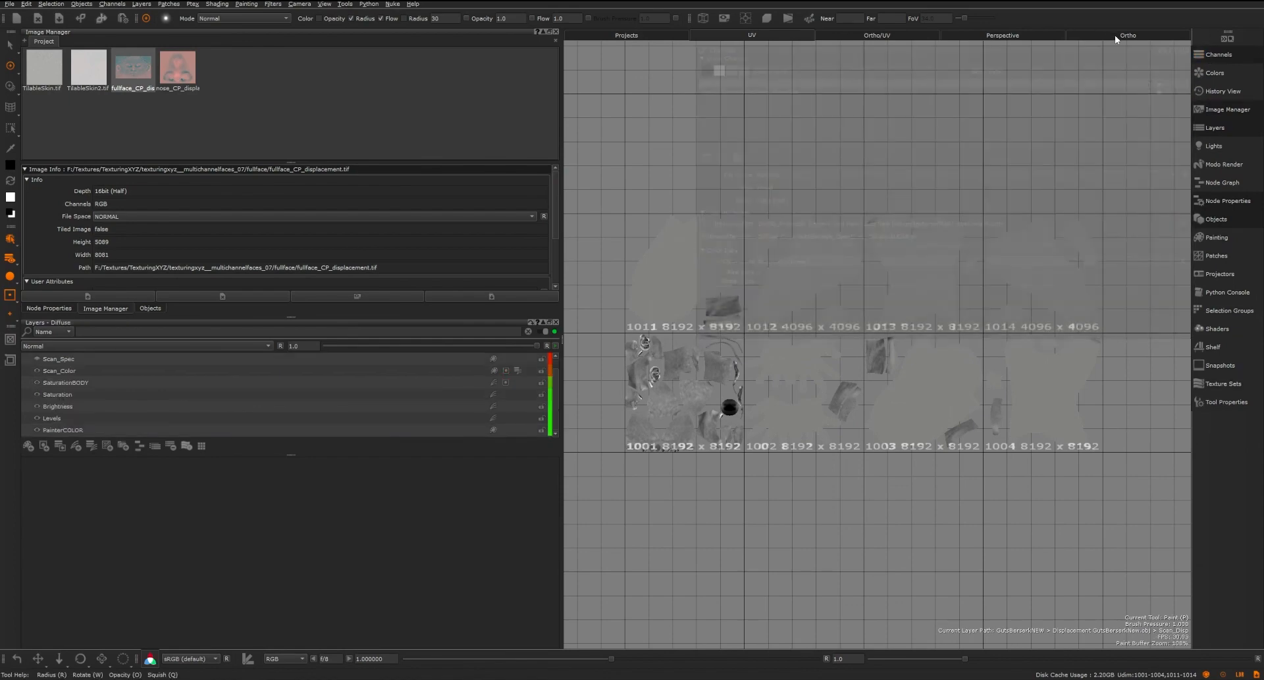
{"action": "left_click", "coordinate": [1116, 34]}
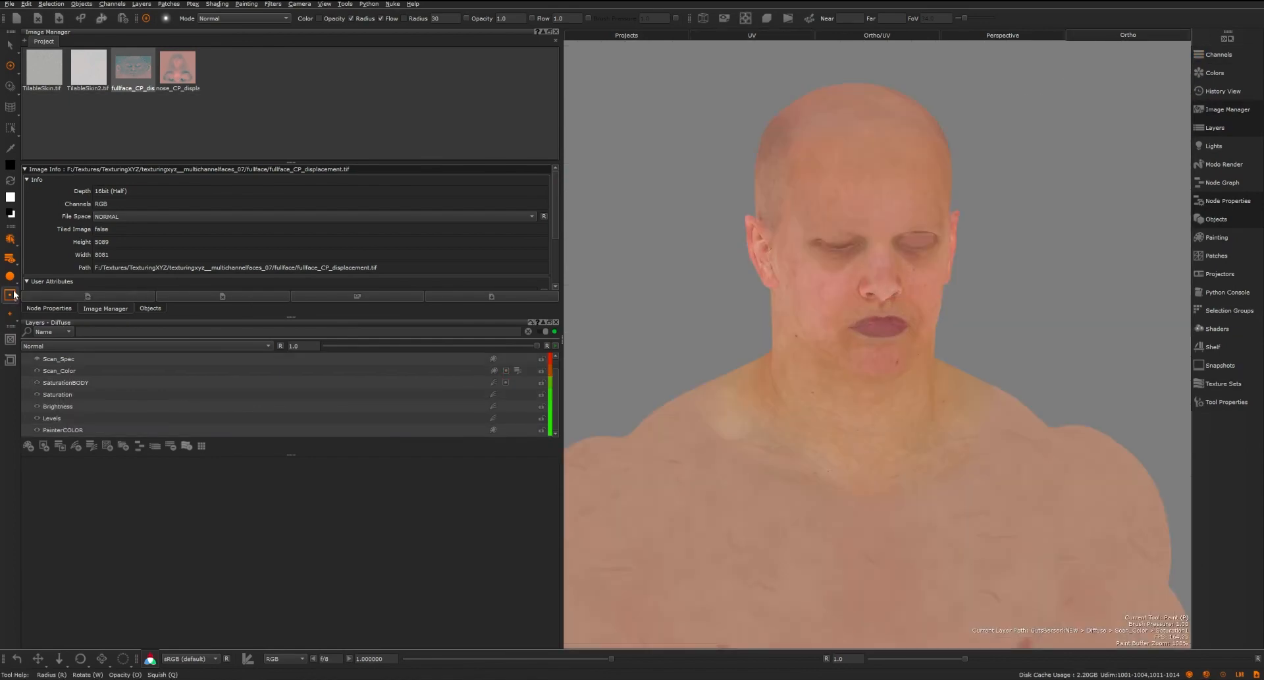
{"action": "left_click", "coordinate": [9, 278]}
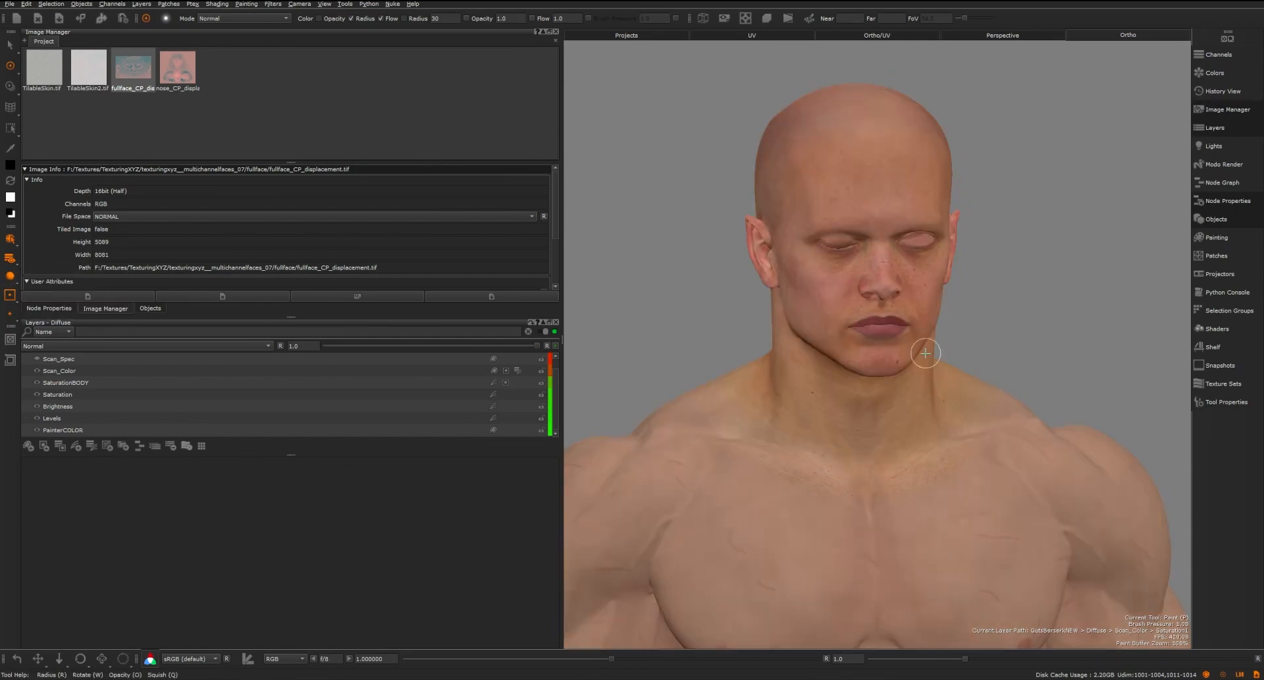
- Examine the diffuse skin texture on the face and lips up close and select the Scan_Color layer
{"action": "scroll", "coordinate": [833, 311], "scroll_direction": "up", "scroll_amount": 5}
{"action": "middle_click_drag", "start_coordinate": [869, 232], "coordinate": [890, 389], "text": "alt"}
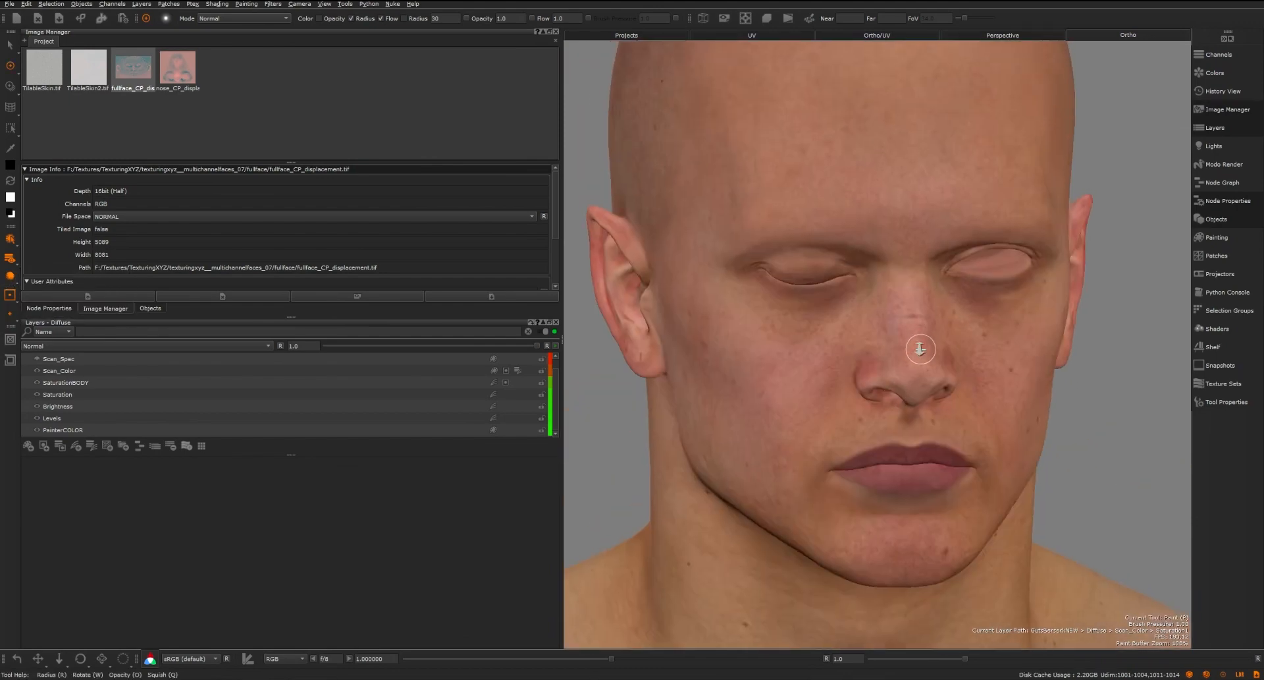
{"action": "scroll", "coordinate": [920, 350], "scroll_direction": "down", "scroll_amount": 2}
{"action": "left_click_drag", "start_coordinate": [921, 350], "coordinate": [863, 461], "text": "alt"}
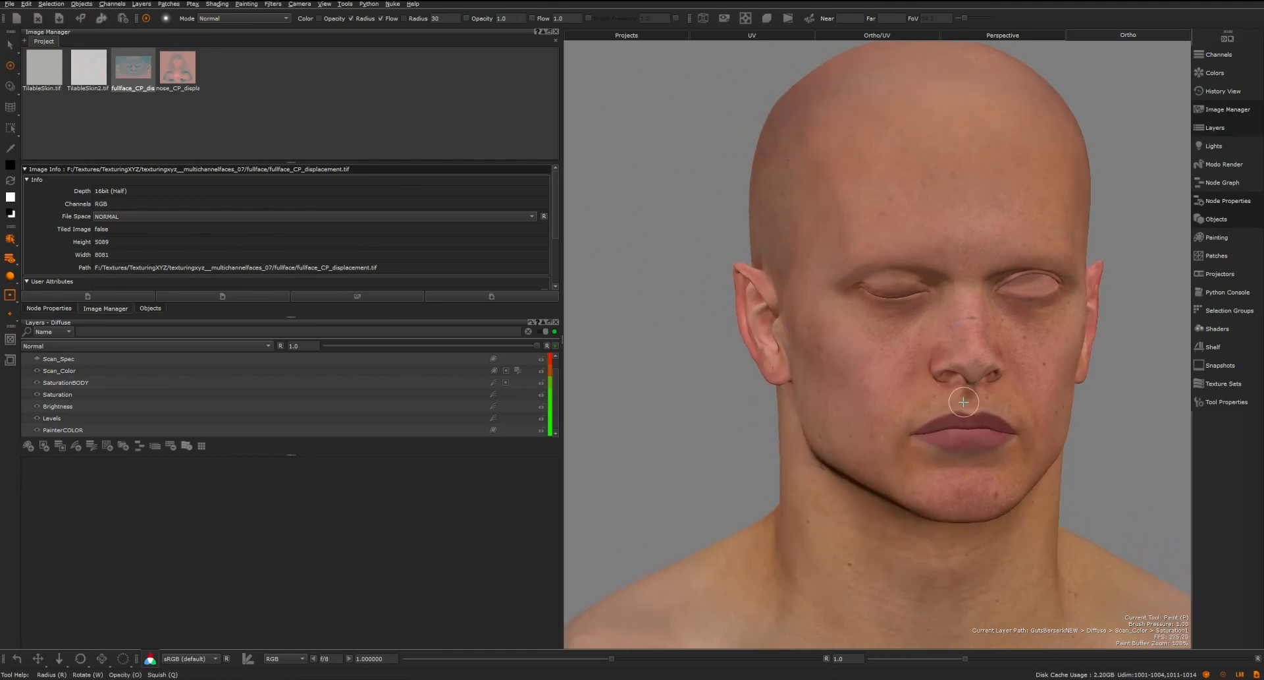
{"action": "middle_click_drag", "start_coordinate": [863, 460], "coordinate": [887, 320], "text": "alt"}
{"action": "mouse_move", "coordinate": [887, 320]}
{"action": "left_mouse_down", "text": "alt"}
{"action": "mouse_move", "coordinate": [736, 361]}
{"action": "mouse_move", "coordinate": [826, 350]}
{"action": "left_mouse_up", "text": "alt"}
{"action": "scroll", "coordinate": [825, 350], "scroll_direction": "up", "scroll_amount": 5}
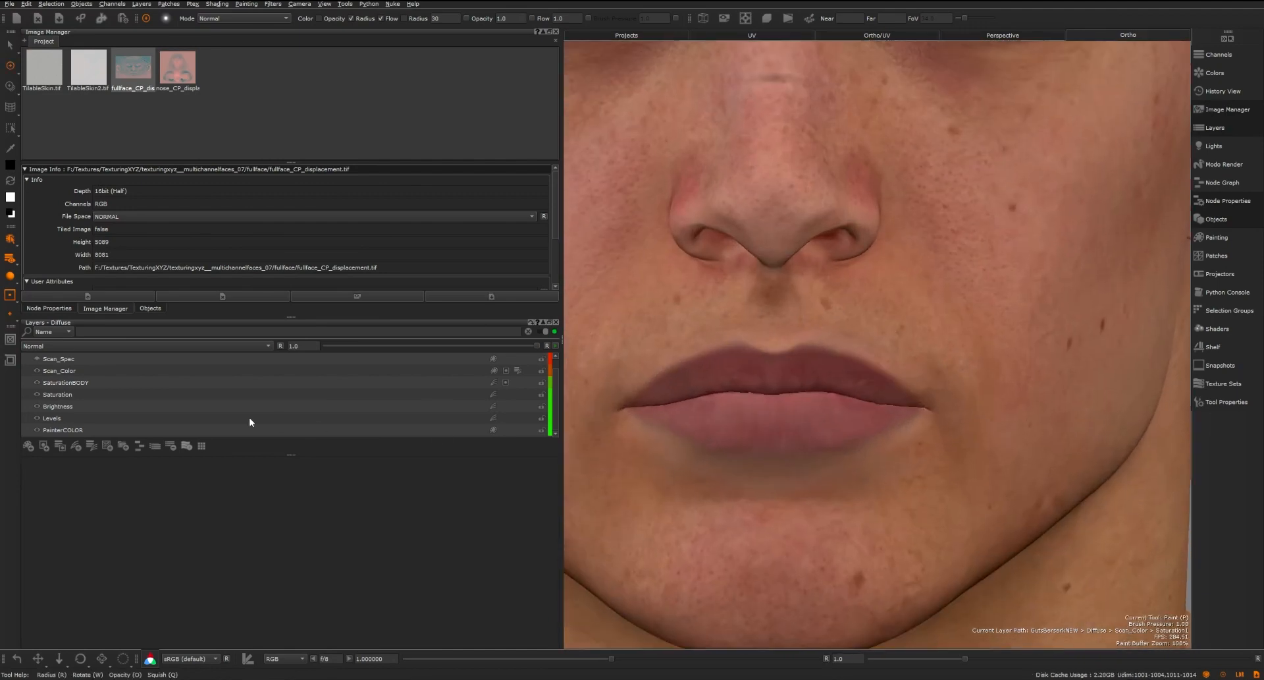
{"action": "left_click", "coordinate": [77, 370]}
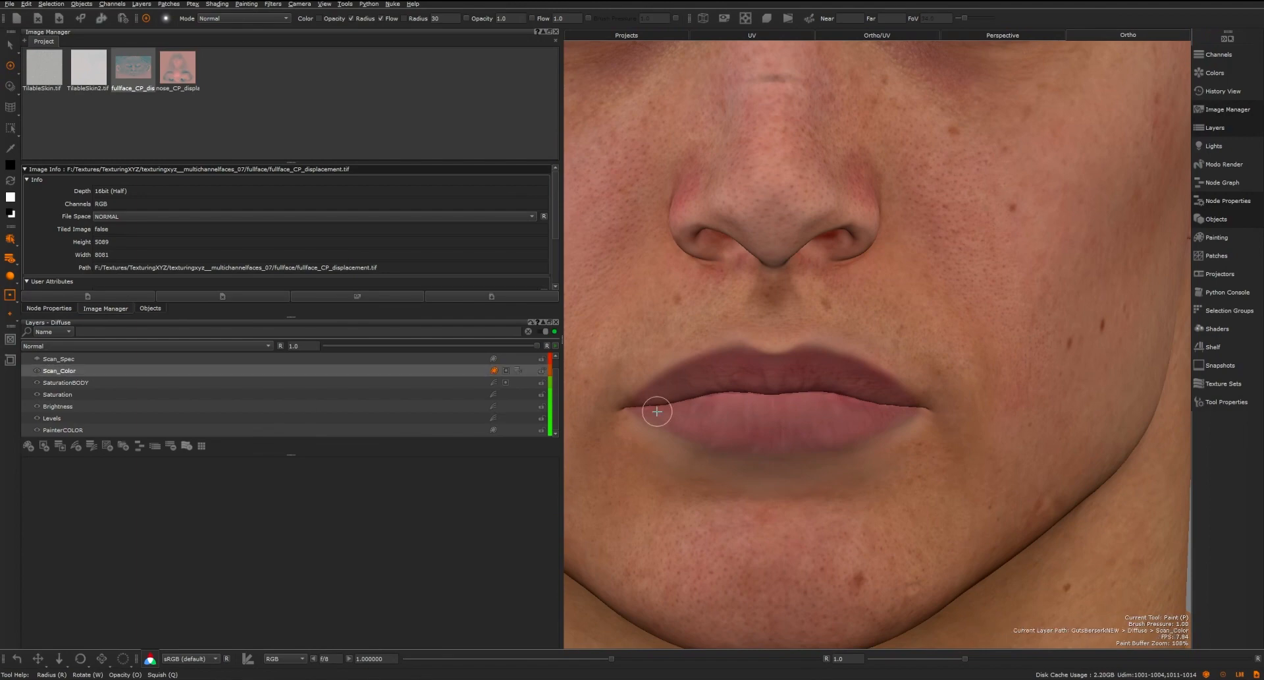
- Hide the Scan_Color layer and examine the underlying base skin colour on the face from the front and side
{"action": "scroll", "coordinate": [793, 398], "scroll_direction": "down", "scroll_amount": 3}
{"action": "middle_click_drag", "start_coordinate": [793, 397], "coordinate": [822, 425], "text": "alt"}
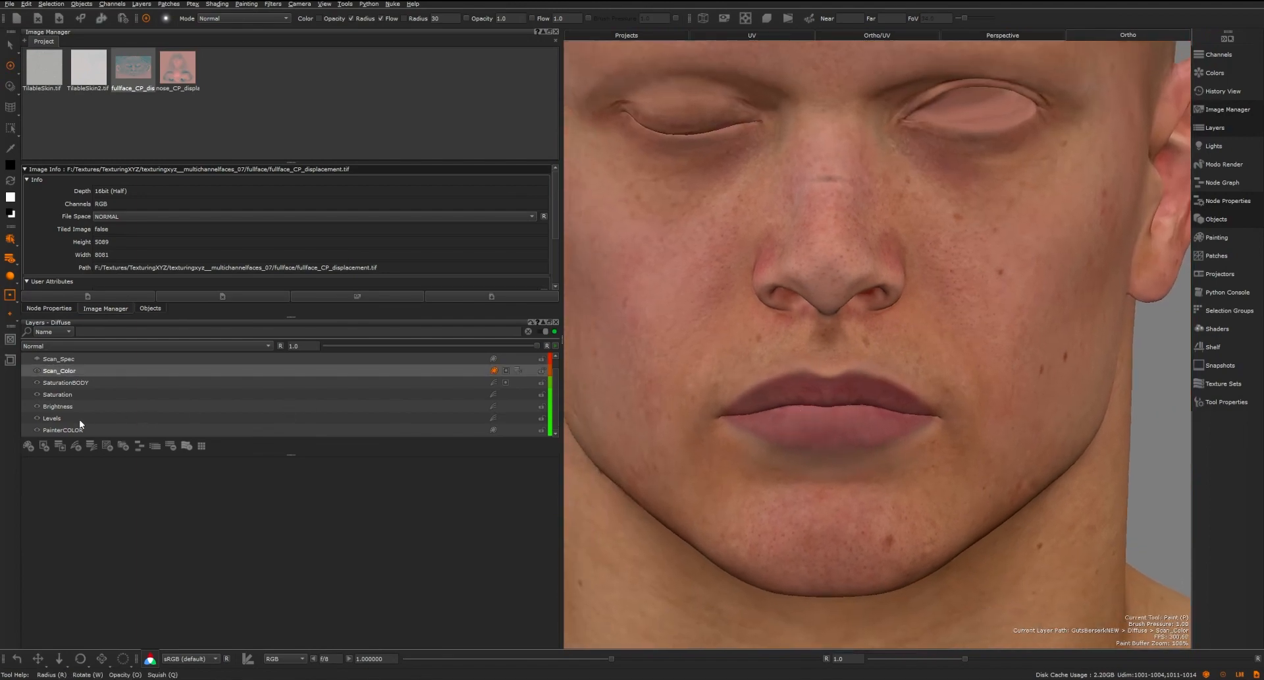
{"action": "scroll", "coordinate": [69, 407], "scroll_direction": "up", "scroll_amount": 1}
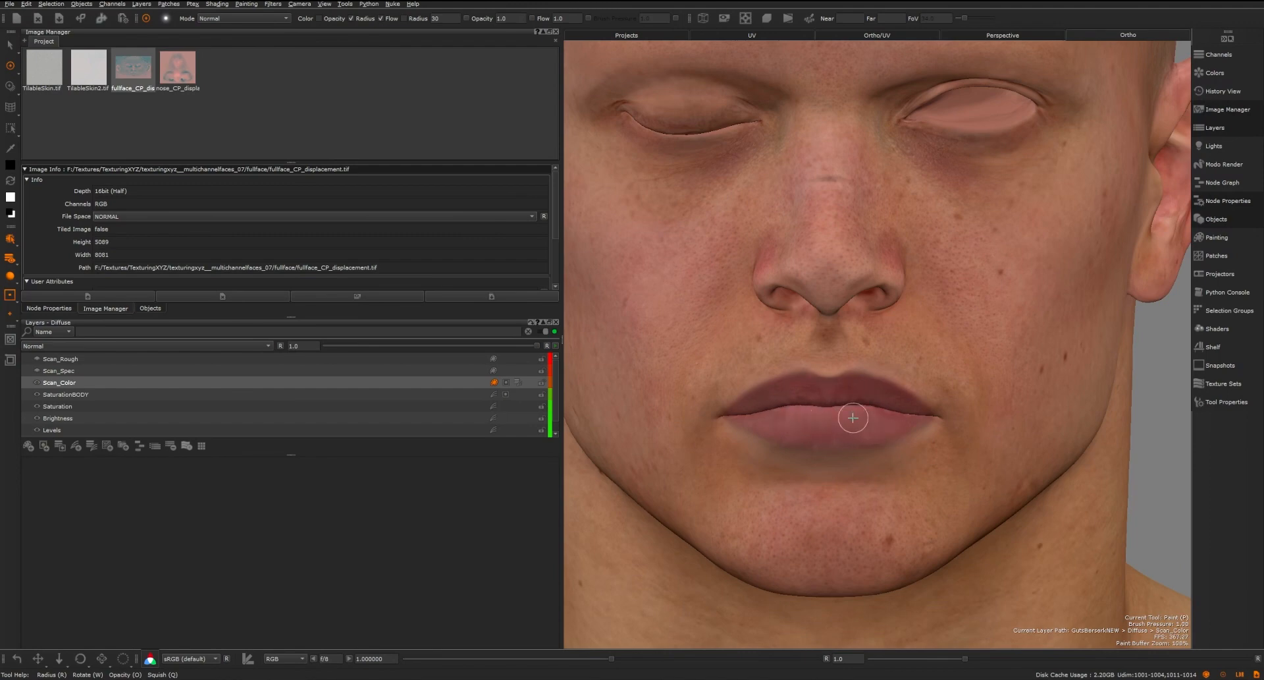
{"action": "scroll", "coordinate": [899, 410], "scroll_direction": "down", "scroll_amount": 5}
{"action": "scroll", "coordinate": [839, 431], "scroll_direction": "up", "scroll_amount": 1}
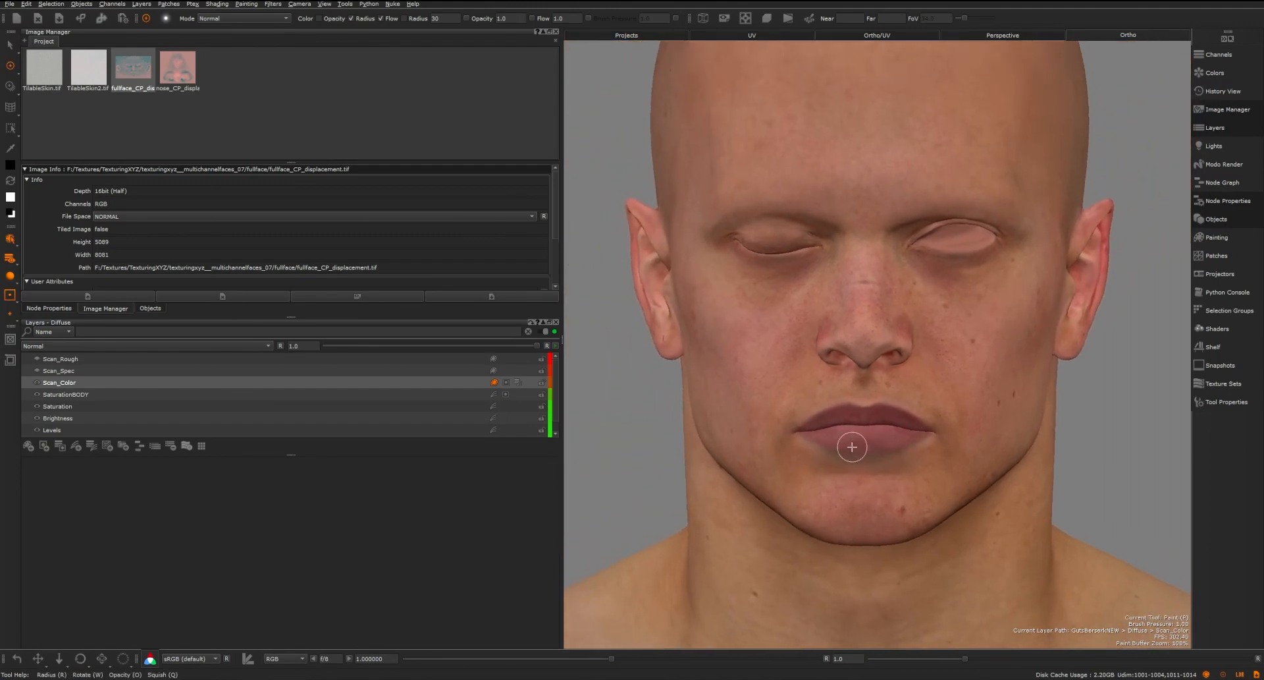
{"action": "left_click", "coordinate": [36, 383]}
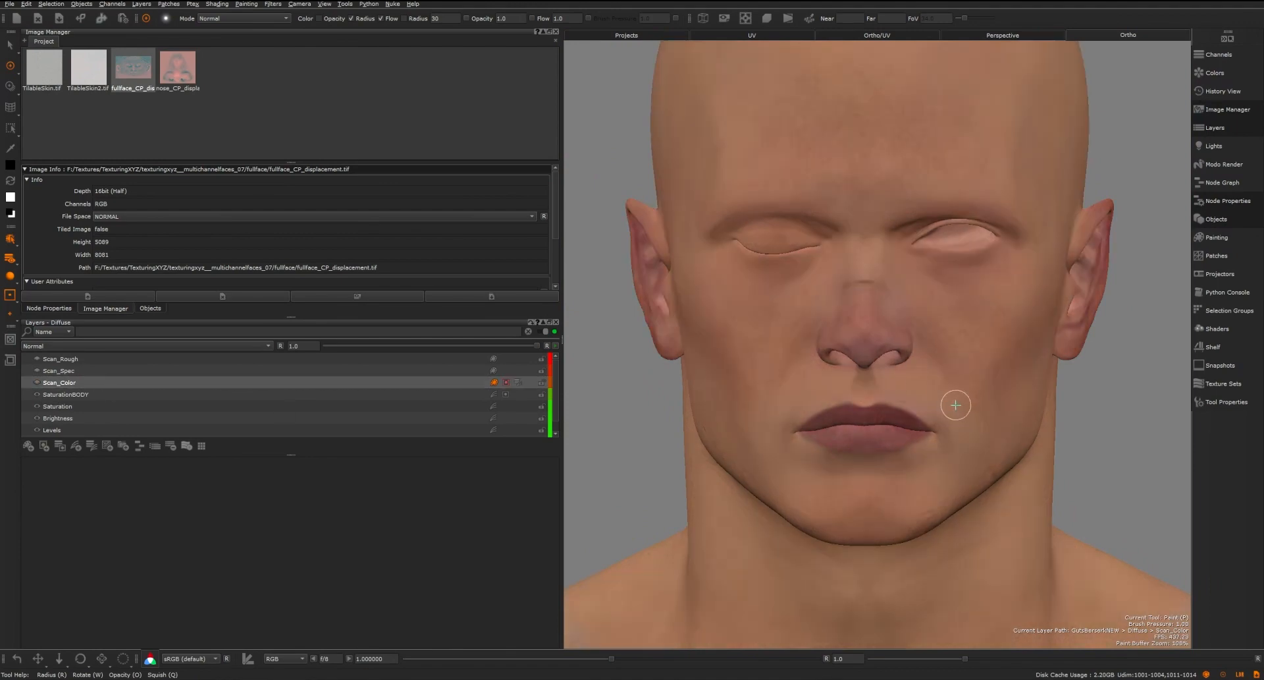
{"action": "mouse_move", "coordinate": [885, 413]}
{"action": "left_mouse_down", "text": "alt"}
{"action": "mouse_move", "coordinate": [771, 404]}
{"action": "mouse_move", "coordinate": [861, 539]}
{"action": "mouse_move", "coordinate": [889, 501]}
{"action": "mouse_move", "coordinate": [856, 421]}
{"action": "mouse_move", "coordinate": [825, 427]}
{"action": "left_mouse_up", "text": "alt"}
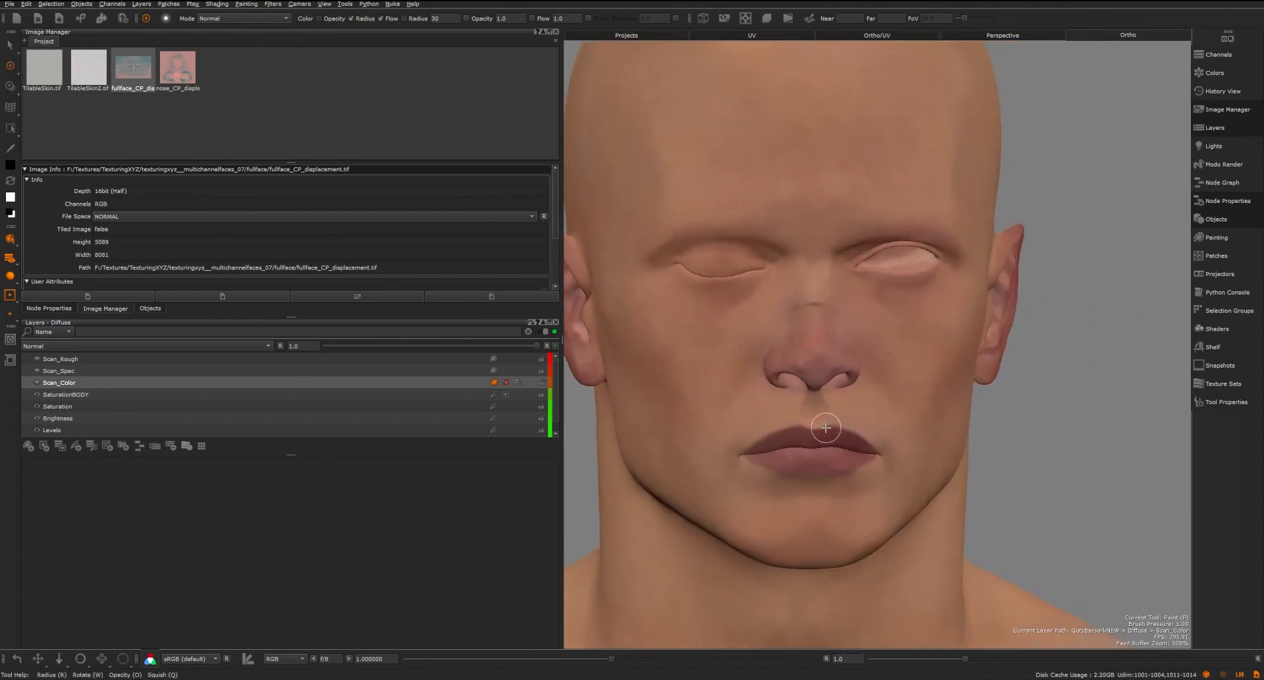
{"action": "middle_click_drag", "start_coordinate": [823, 427], "coordinate": [870, 421], "text": "alt"}
{"action": "left_click_drag", "start_coordinate": [853, 480], "coordinate": [765, 478], "text": "alt"}
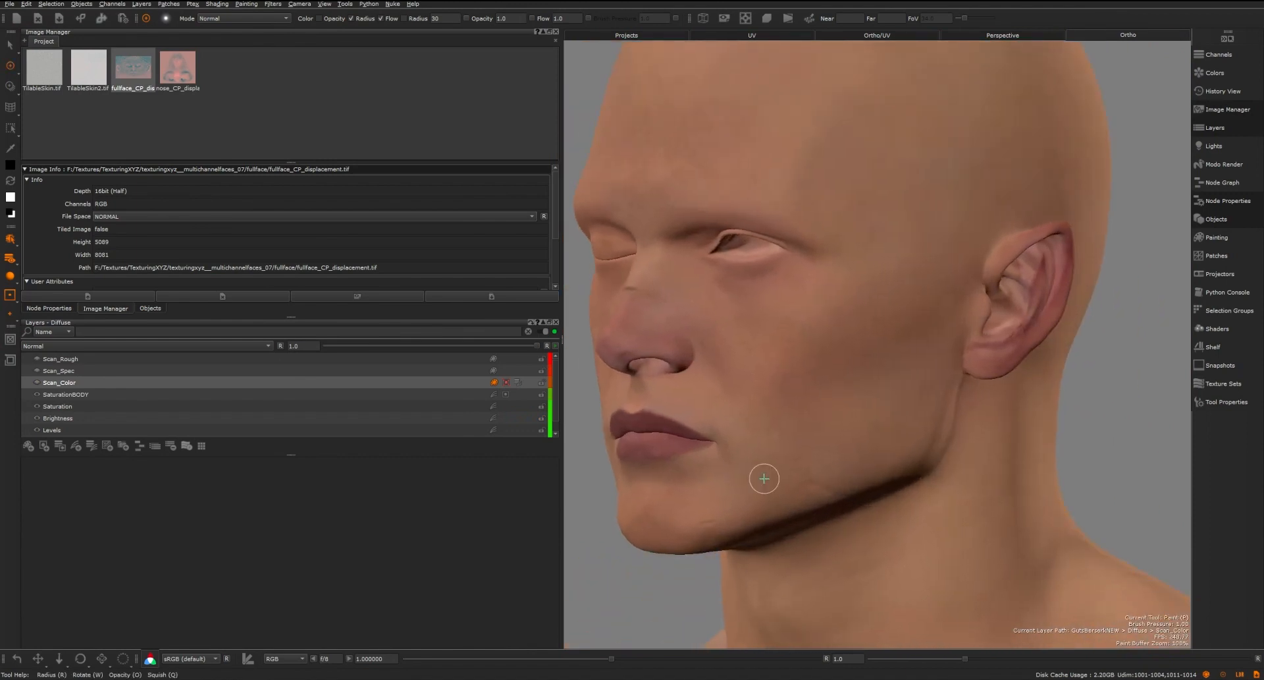
{"action": "left_click_drag", "start_coordinate": [777, 419], "coordinate": [833, 435], "text": "alt"}
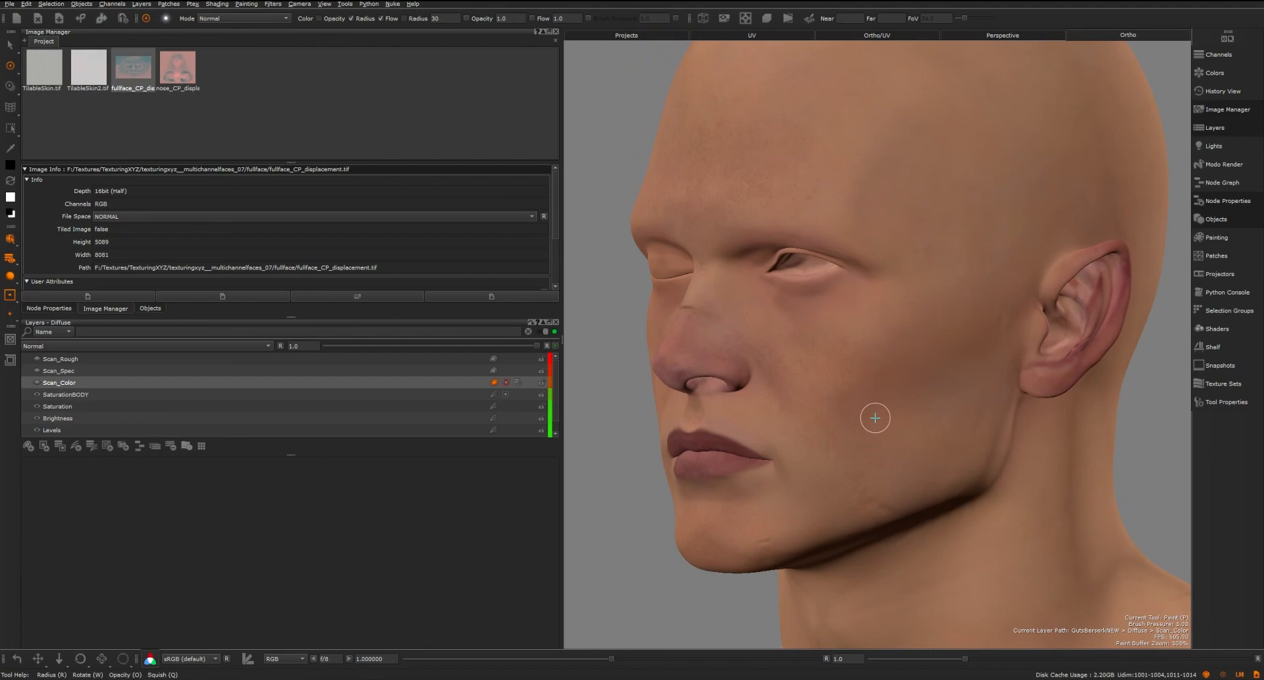
- Preview the fullface_CP_displacement image over the head with Paint Through and return to the Paint tool
{"action": "left_click_drag", "start_coordinate": [139, 73], "coordinate": [869, 306]}
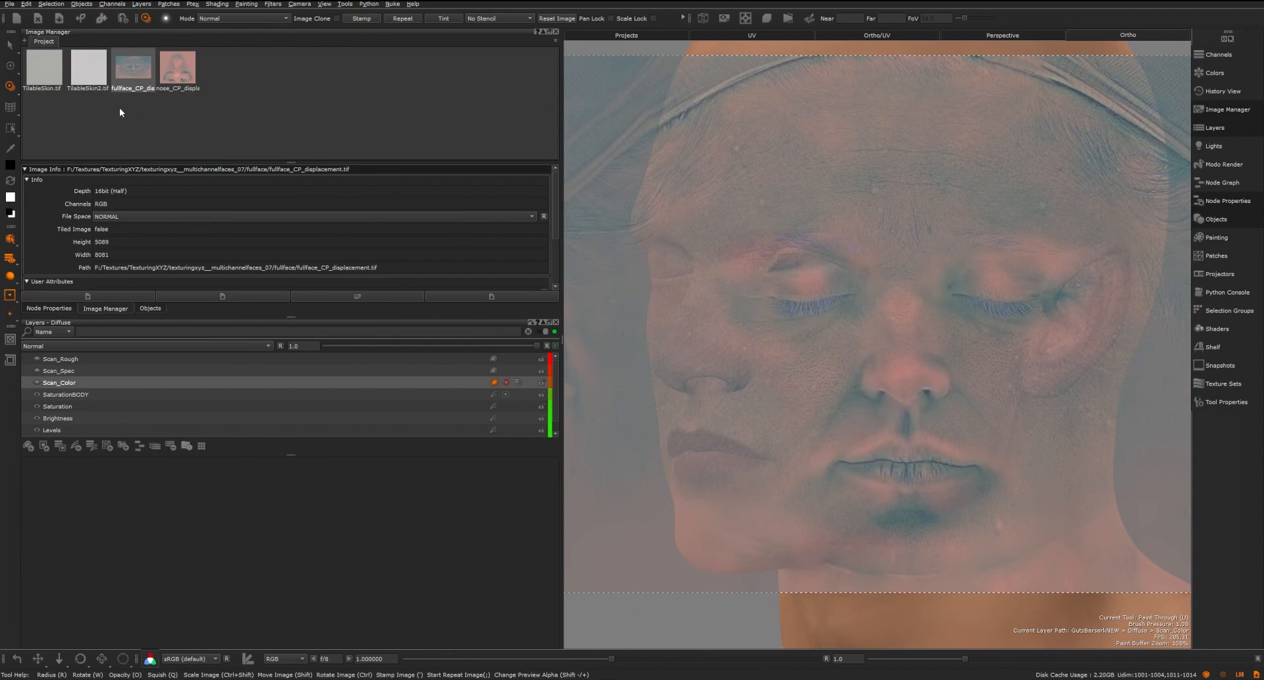
{"action": "left_click", "coordinate": [10, 64]}
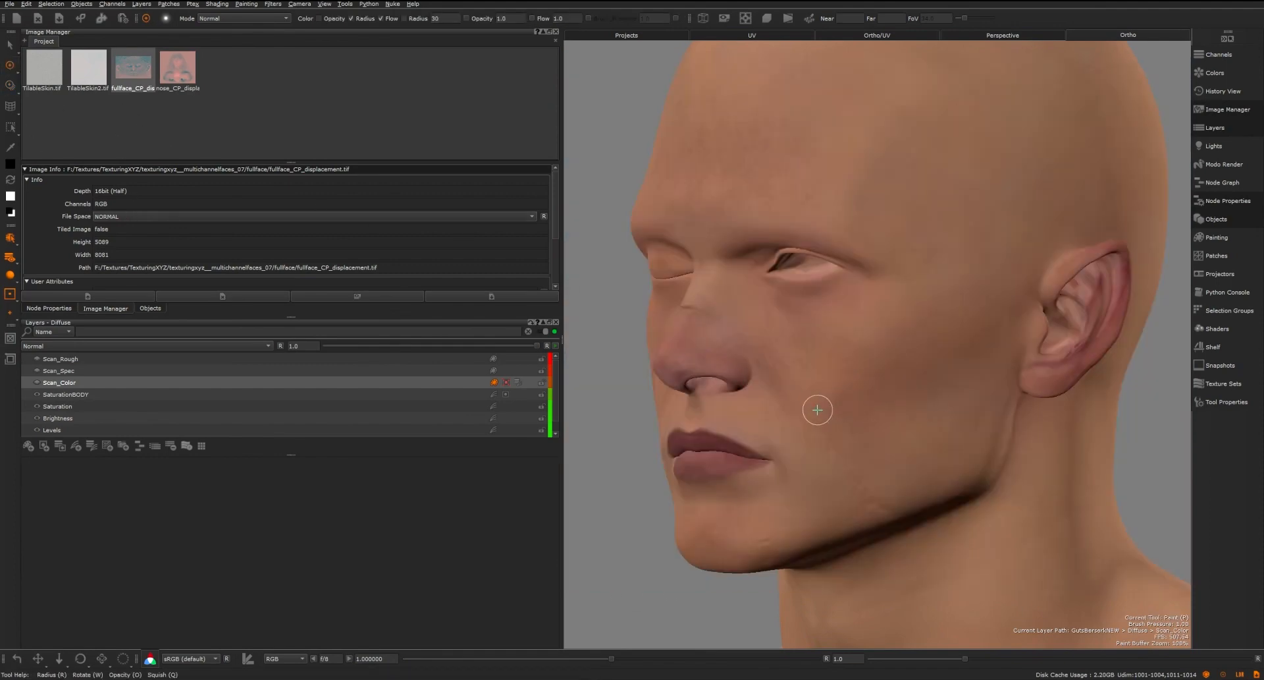
- Show the Scan_Color layer again and examine its skin detail across the face, ear and neck
{"action": "left_click", "coordinate": [38, 382]}
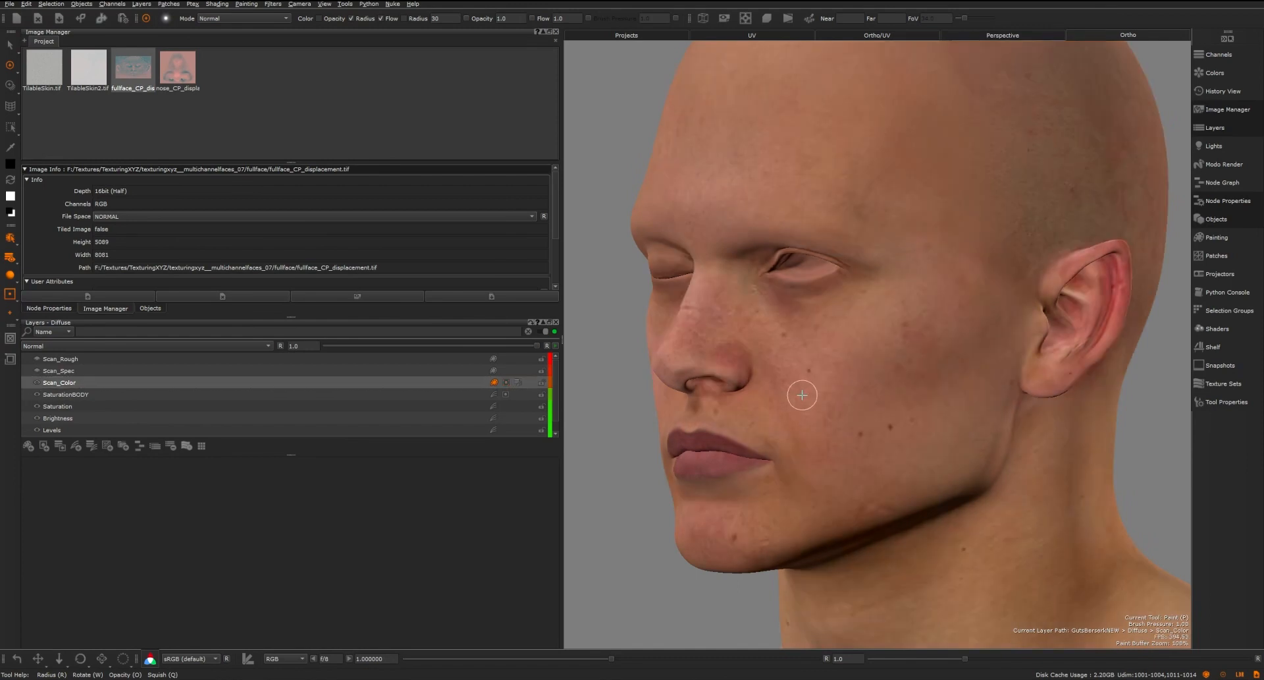
{"action": "left_click_drag", "start_coordinate": [802, 395], "coordinate": [892, 399], "text": "alt"}
{"action": "middle_click_drag", "start_coordinate": [955, 344], "coordinate": [907, 379], "text": "alt"}
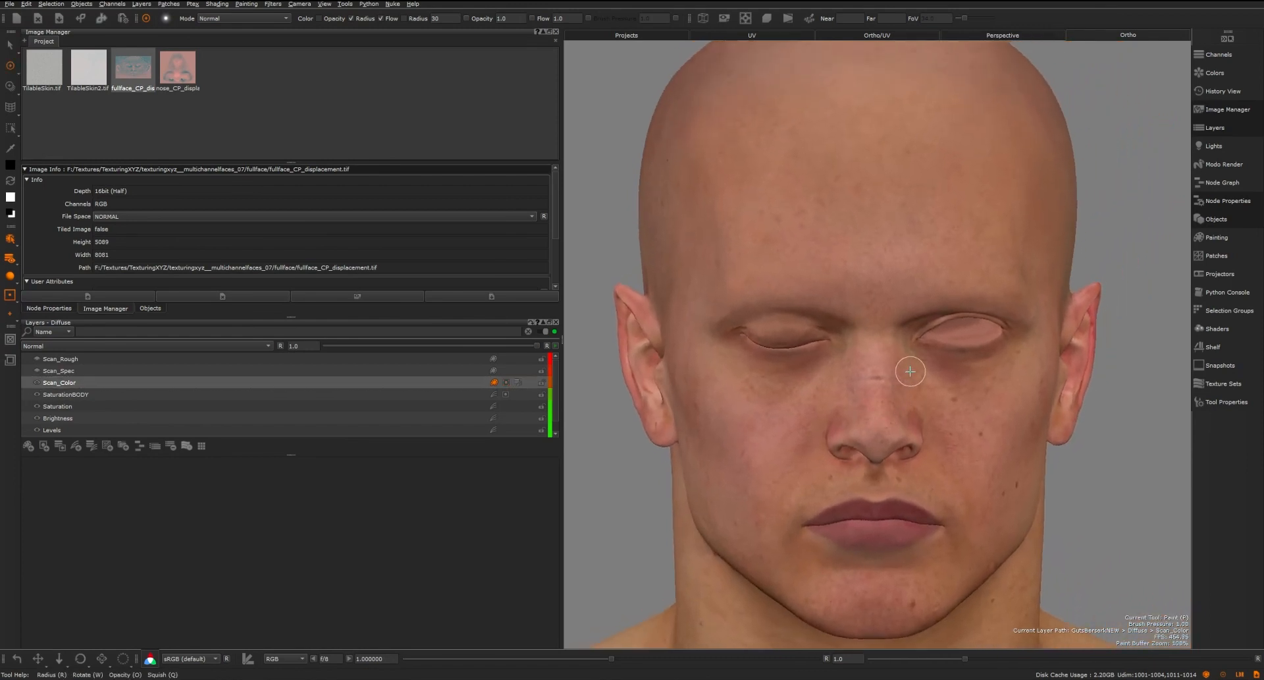
{"action": "right_click_drag", "start_coordinate": [968, 434], "coordinate": [941, 388], "text": "alt"}
{"action": "mouse_move", "coordinate": [941, 388]}
{"action": "left_mouse_down", "text": "alt"}
{"action": "mouse_move", "coordinate": [867, 369]}
{"action": "mouse_move", "coordinate": [746, 372]}
{"action": "left_mouse_up", "text": "alt"}
{"action": "scroll", "coordinate": [745, 366], "scroll_direction": "down", "scroll_amount": 5}
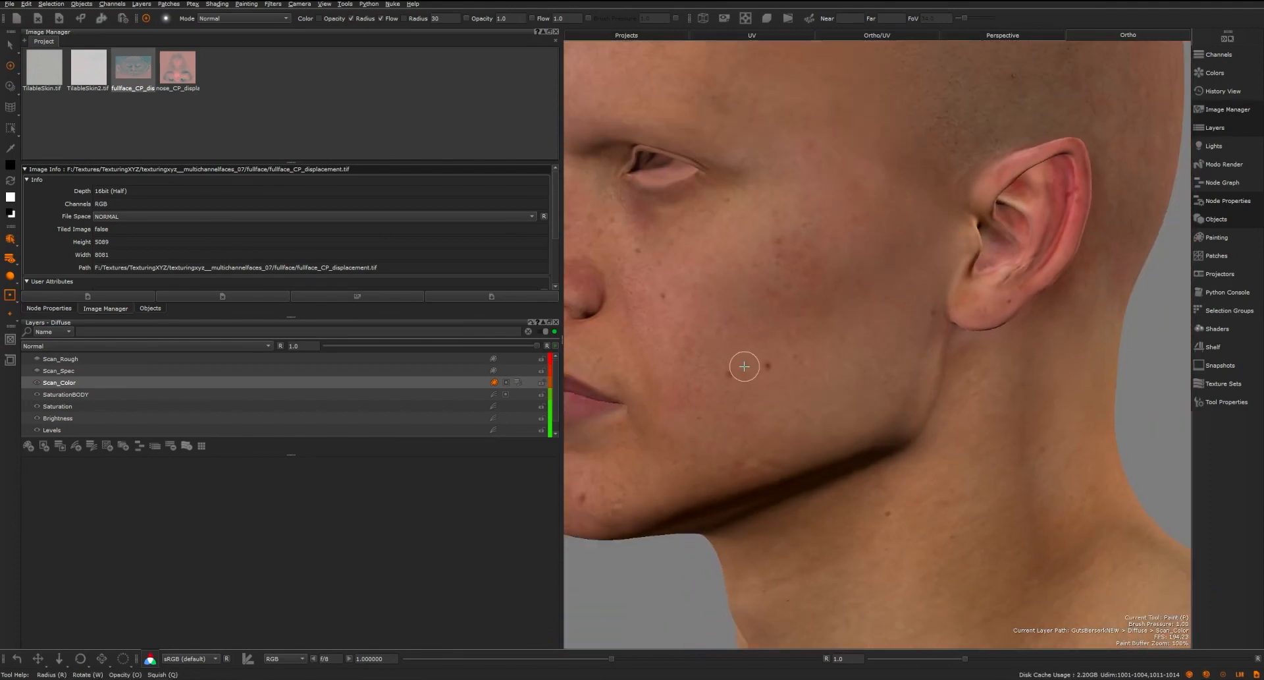
{"action": "middle_click_drag", "start_coordinate": [745, 364], "coordinate": [867, 423], "text": "alt"}
{"action": "scroll", "coordinate": [863, 409], "scroll_direction": "down", "scroll_amount": 5}
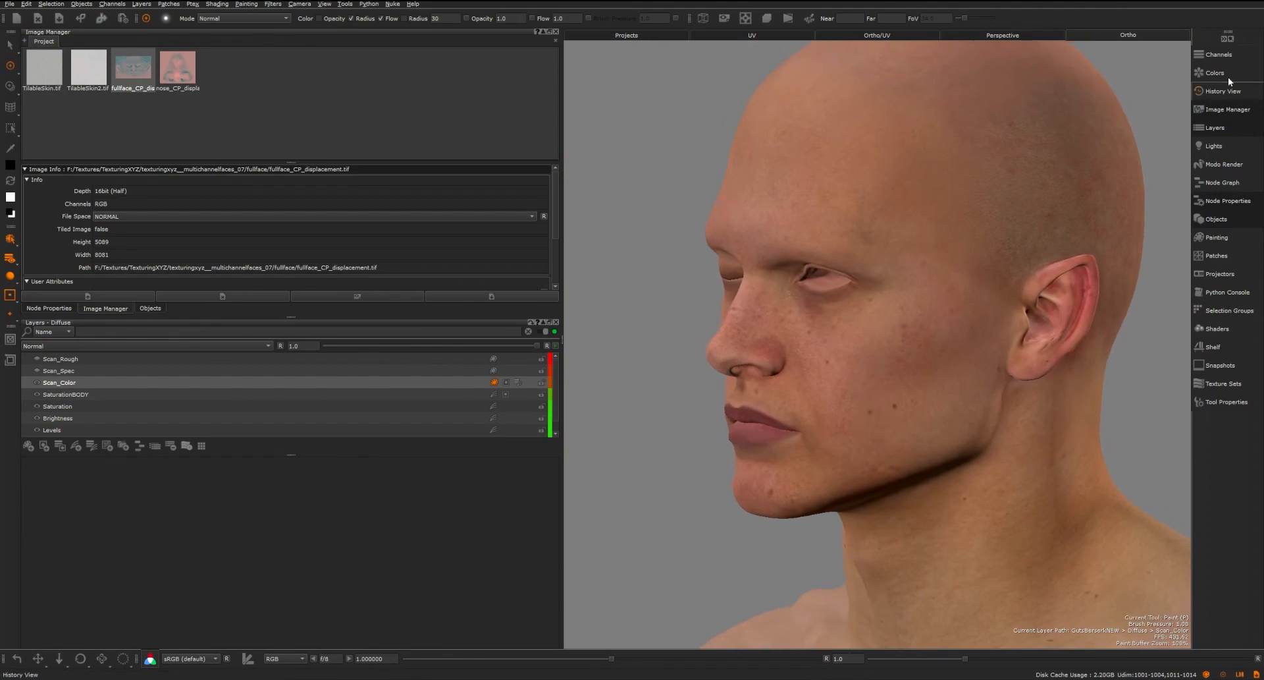
- Start a flattened export of the Diffuse channel and set the file name template to Diffuse.$UDIM.tif
{"action": "left_click", "coordinate": [1216, 54]}
{"action": "right_click", "coordinate": [711, 85]}
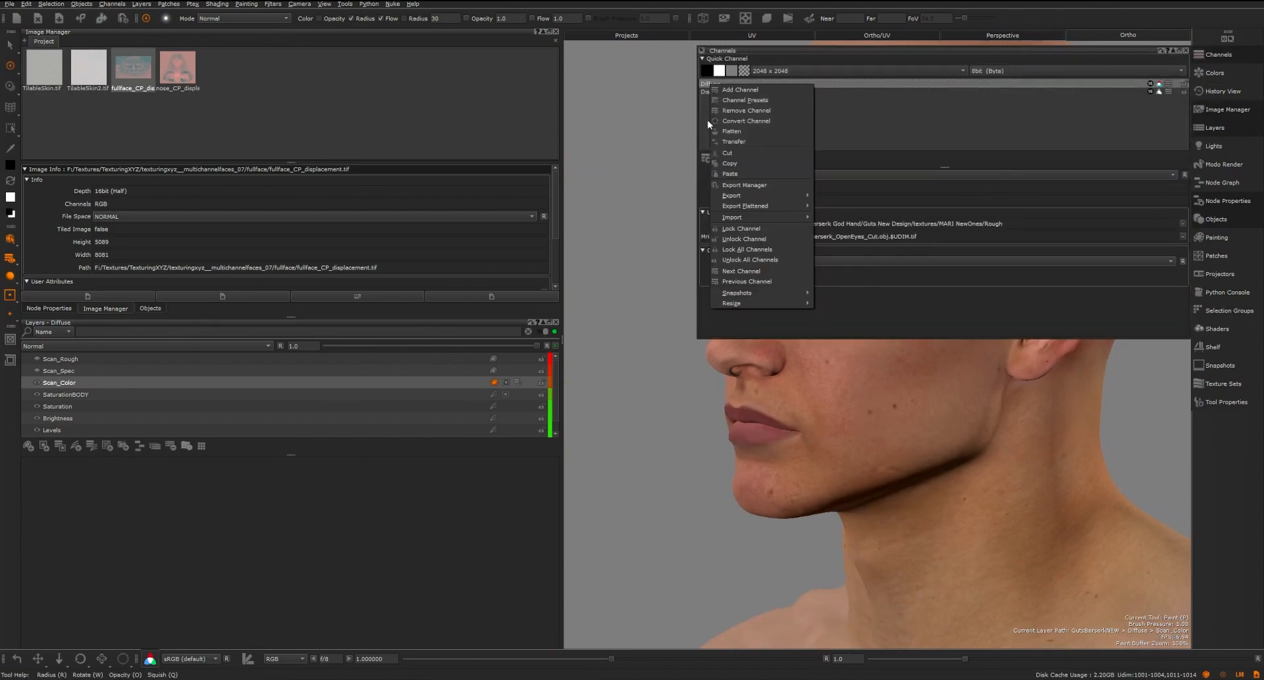
{"action": "mouse_move", "coordinate": [764, 206]}
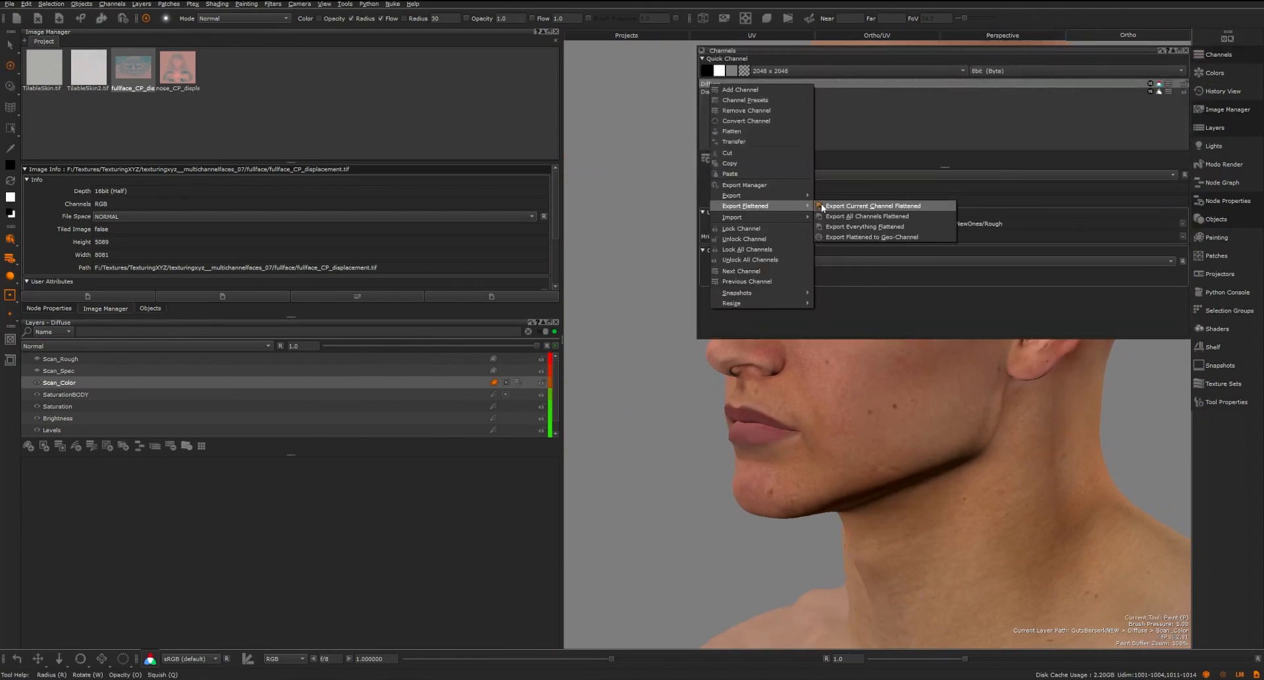
{"action": "left_click", "coordinate": [927, 205]}
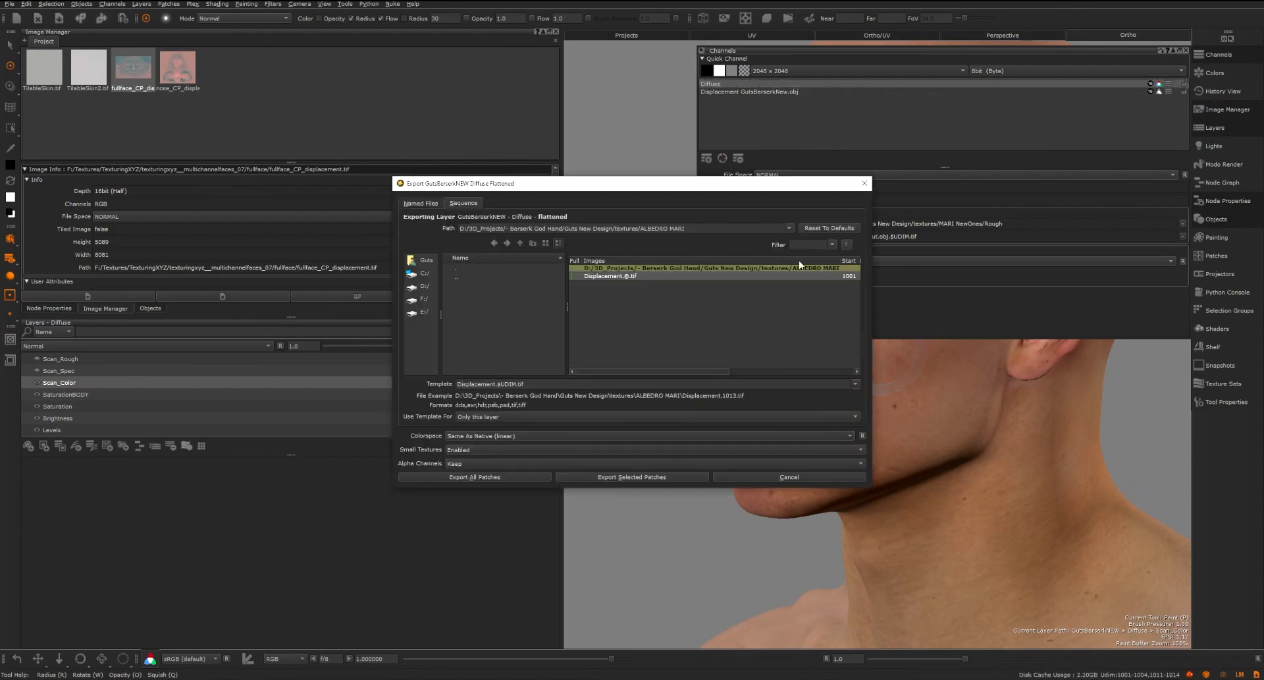
{"action": "left_click_drag", "start_coordinate": [495, 384], "coordinate": [301, 390]}
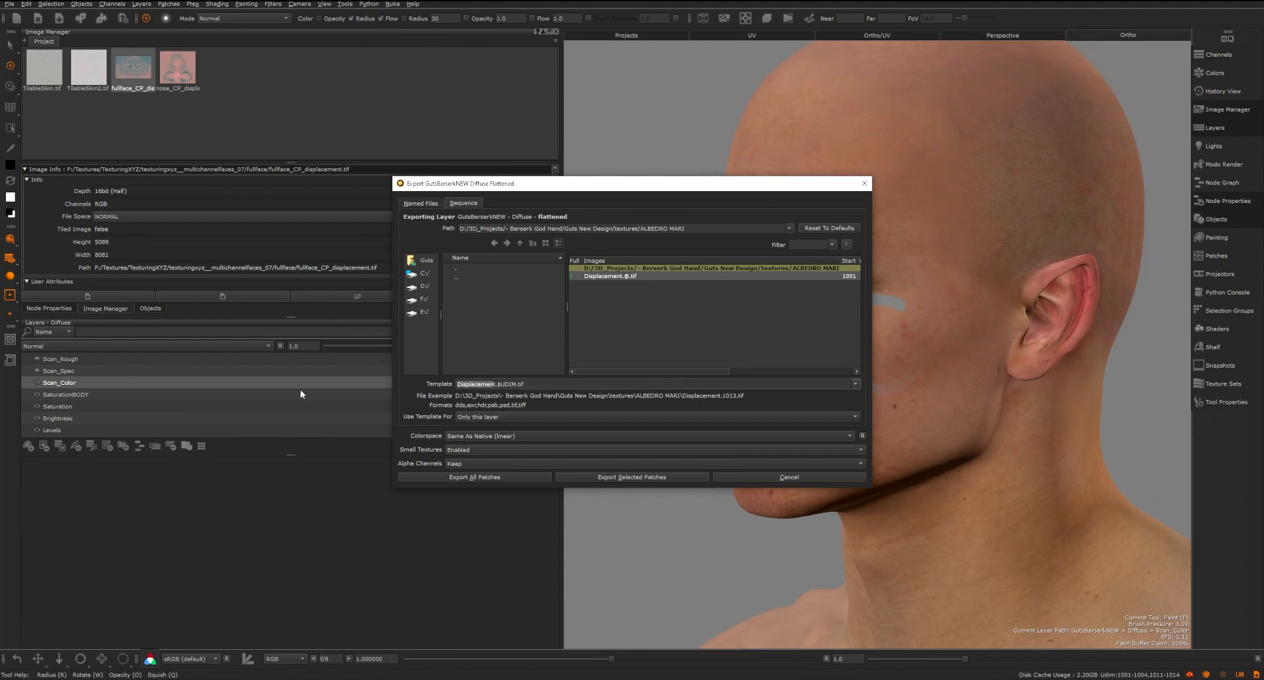
{"action": "type", "text": "Diffuse"}
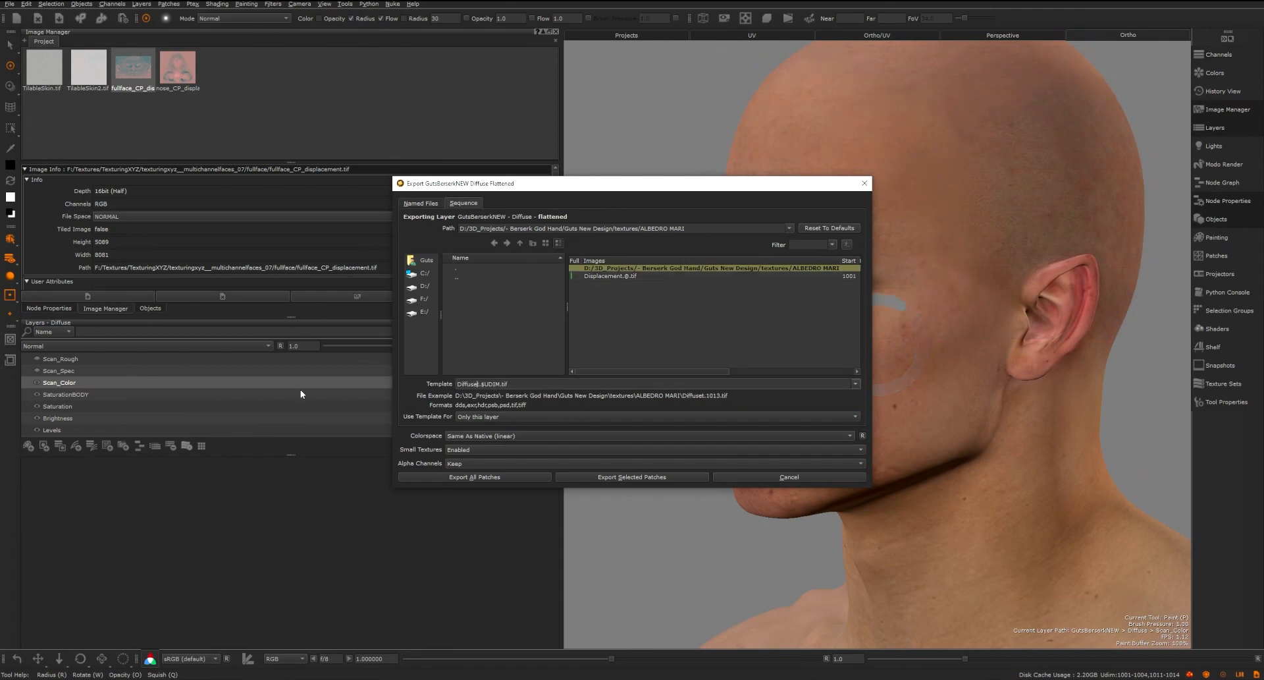
{"action": "key", "text": "Delete"}
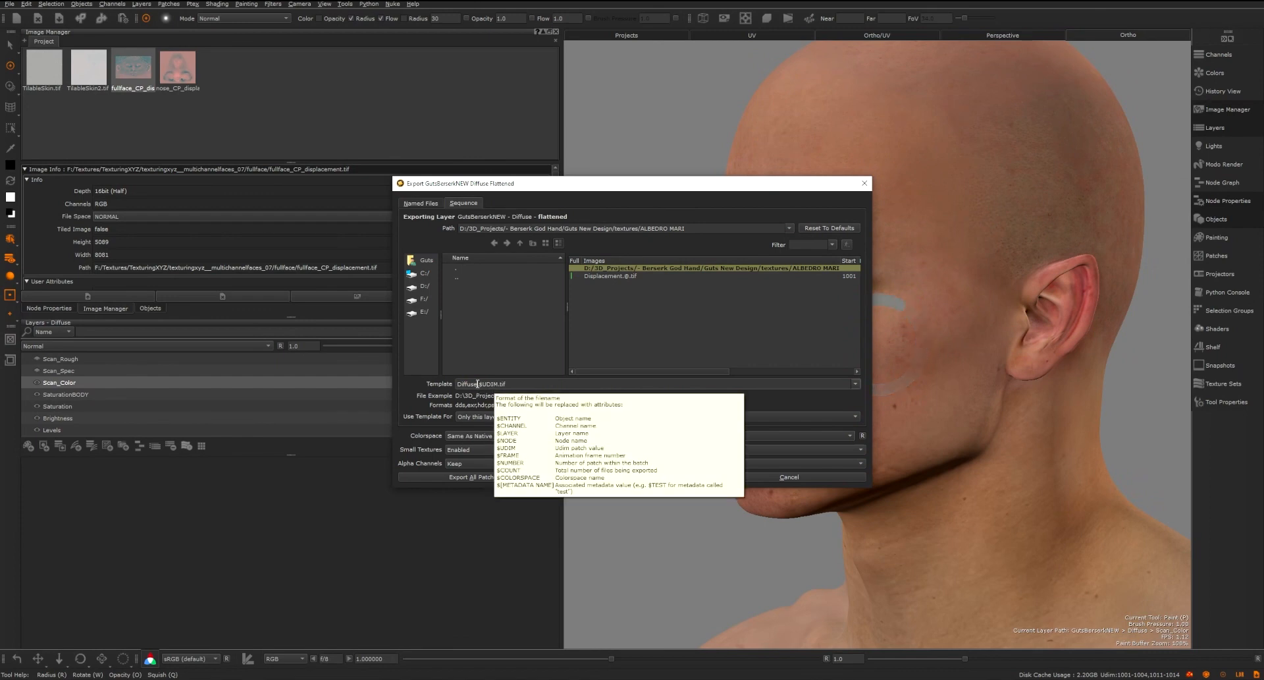
- Replace the fixed name in the export template with the channel variable, giving $CHANNEL.$UDIM.tif
{"action": "left_click_drag", "start_coordinate": [479, 383], "coordinate": [419, 380]}
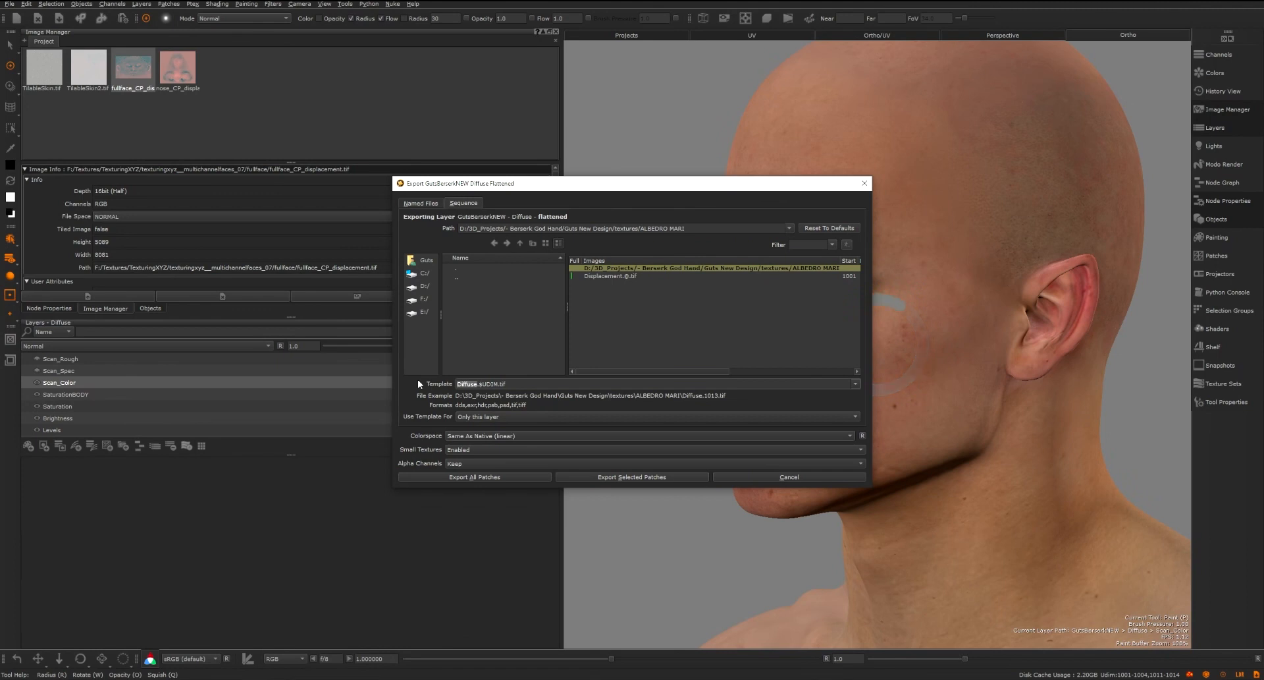
{"action": "type", "text": "$CHANNEL"}
{"action": "left_click_drag", "start_coordinate": [458, 387], "coordinate": [472, 387]}
{"action": "left_click", "coordinate": [527, 382]}
- Set the export colorspace to sRGB and cancel the flattened Diffuse export
{"action": "left_click", "coordinate": [466, 435]}
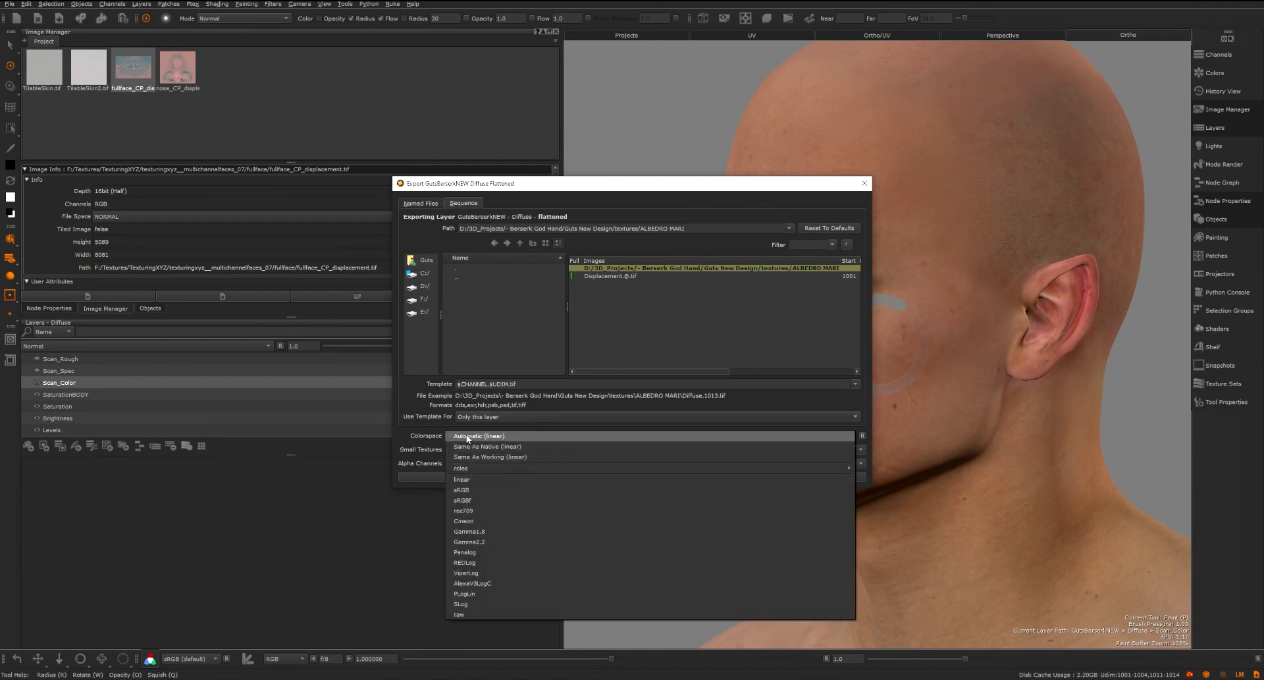
{"action": "left_click", "coordinate": [465, 490]}
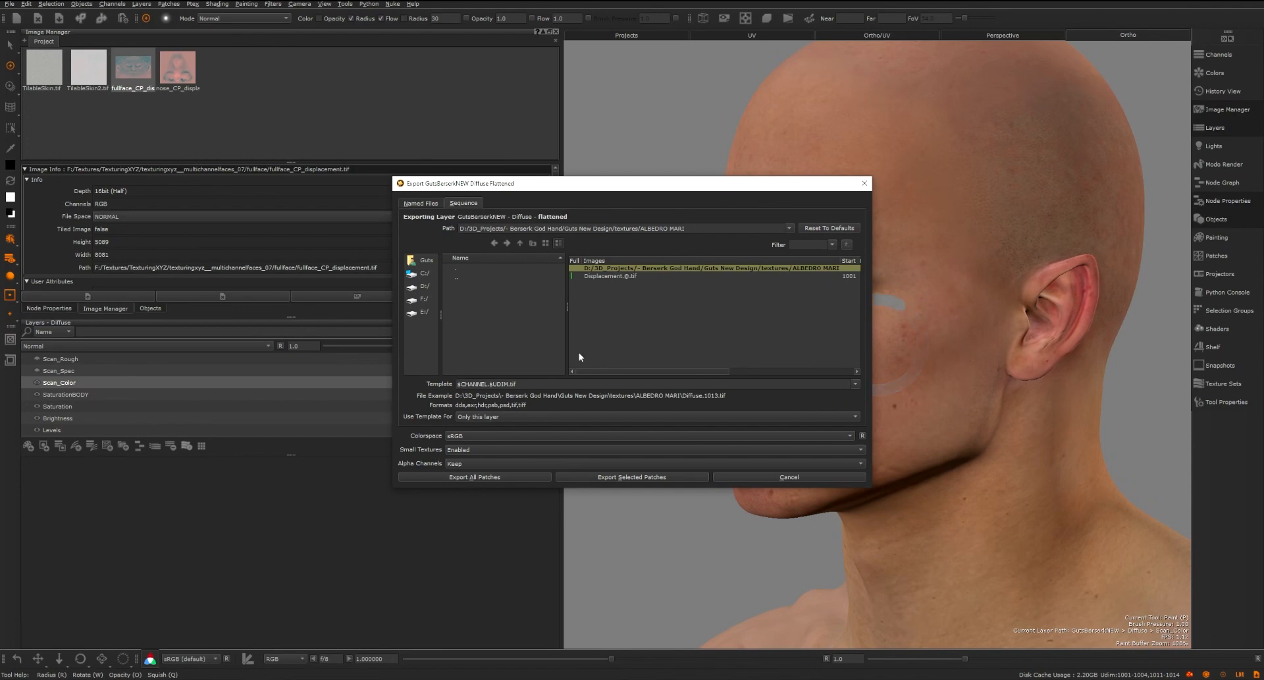
{"action": "left_click", "coordinate": [772, 476]}
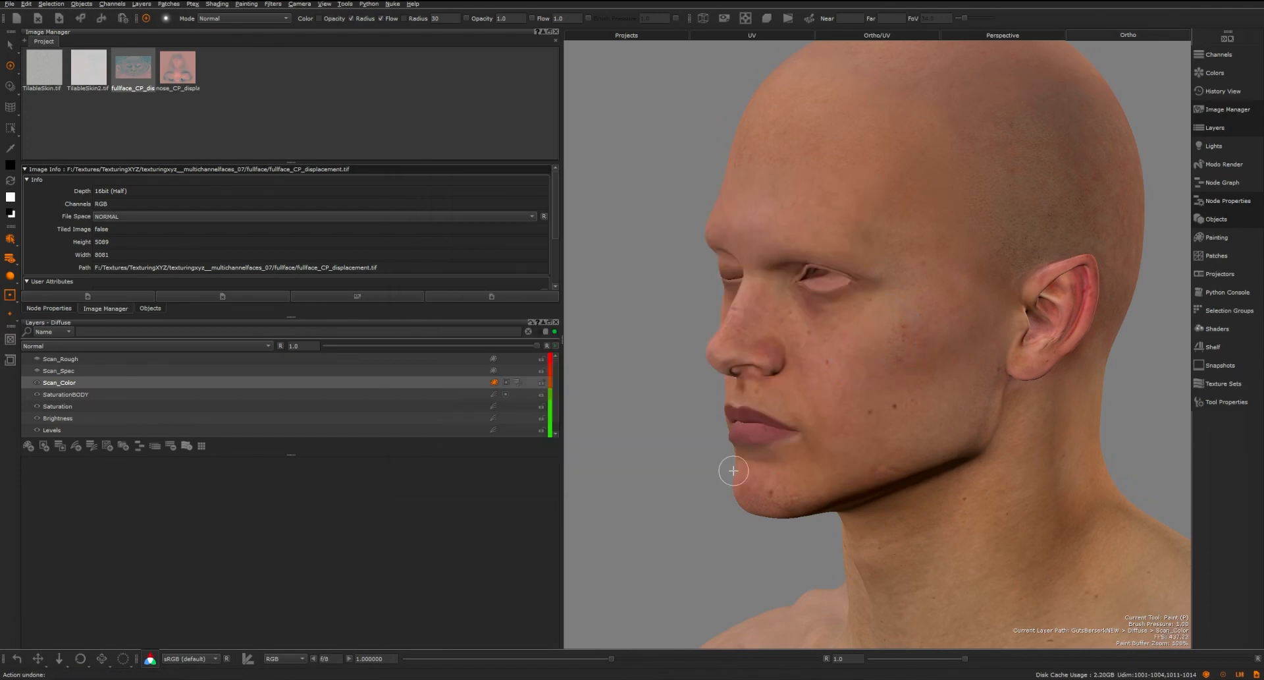
- Switch to File Explorer, review the exported colour TIF tiles in the textures folder's ALBEDRO MARI subfolder, and minimise the window
{"action": "mouse_move", "coordinate": [85, 679]}
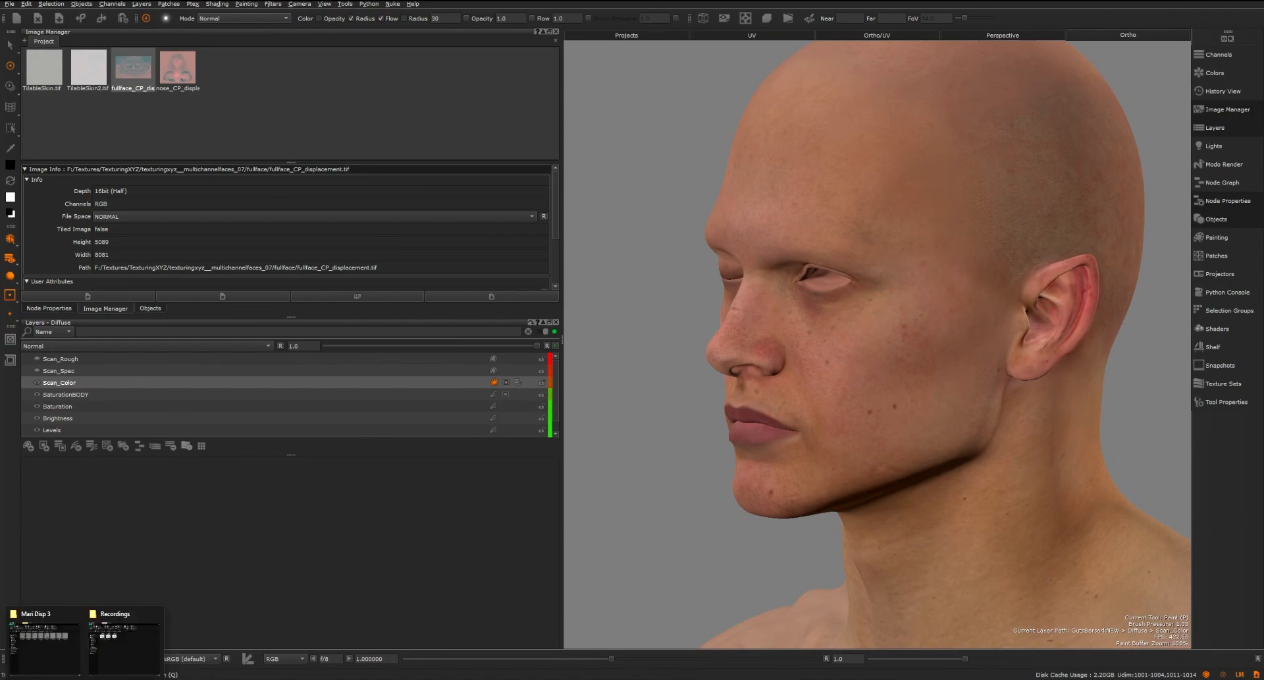
{"action": "left_click", "coordinate": [50, 636]}
{"action": "key", "text": "alt+Up"}
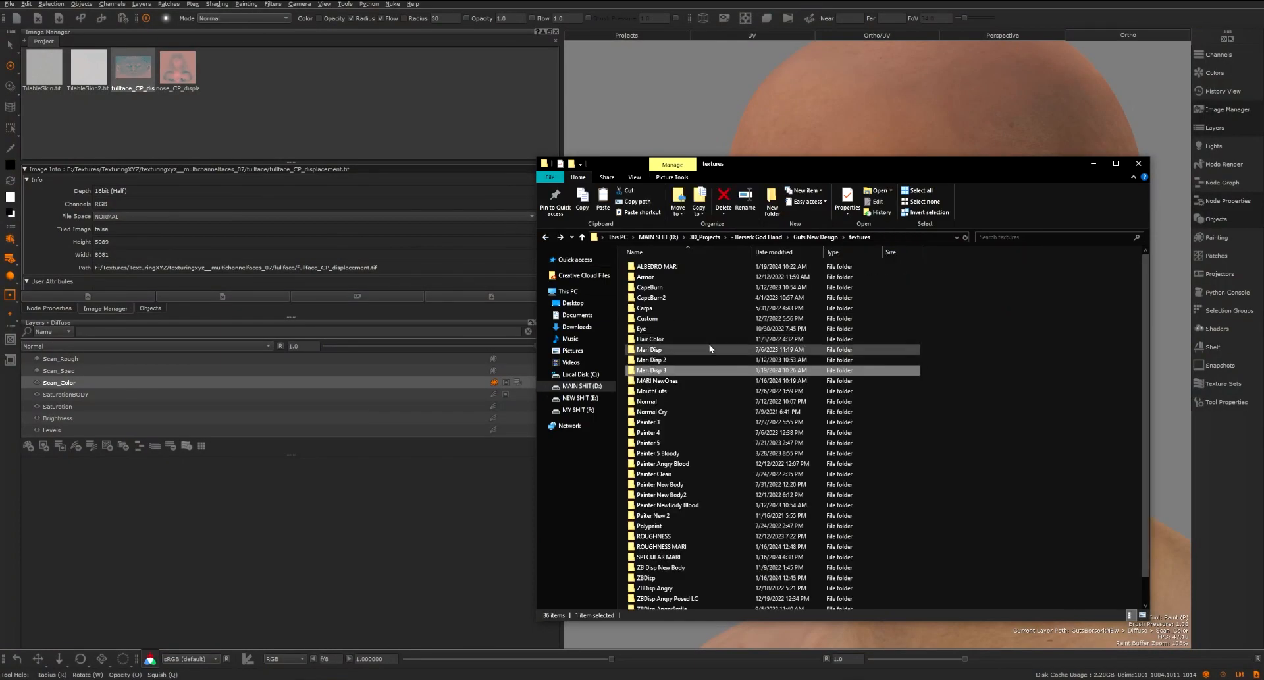
{"action": "double_click", "coordinate": [649, 266]}
{"action": "left_click_drag", "start_coordinate": [1052, 350], "coordinate": [674, 322]}
{"action": "left_click", "coordinate": [722, 413]}
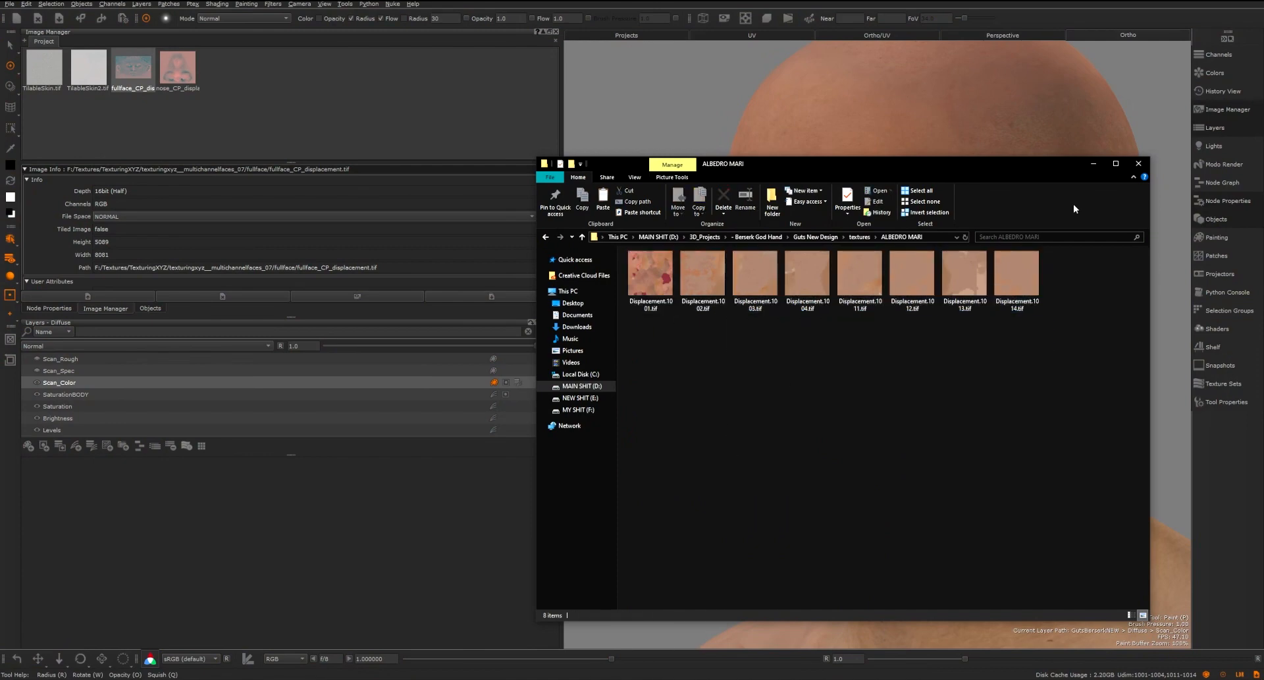
{"action": "left_click", "coordinate": [1087, 166]}
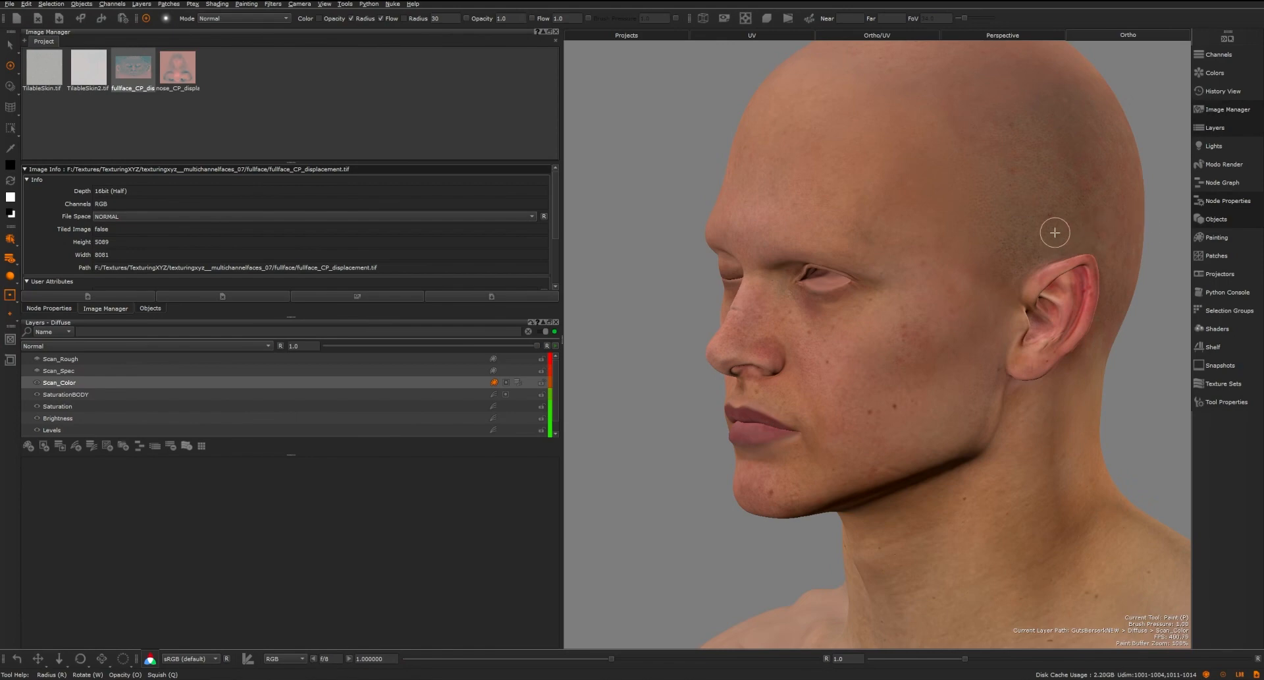
- Examine the diffuse texture on the whole body and on the head from the front
{"action": "left_click_drag", "start_coordinate": [916, 241], "coordinate": [1052, 243], "text": "alt"}
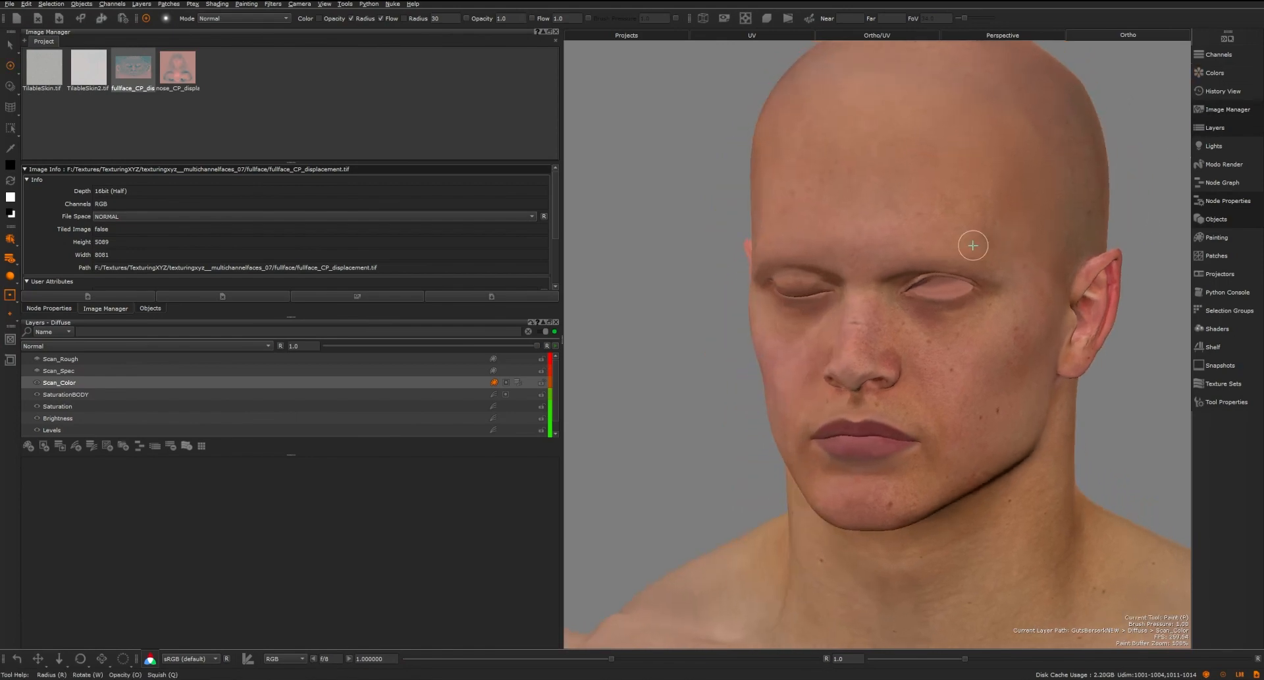
{"action": "key", "text": "a"}
{"action": "scroll", "coordinate": [961, 187], "scroll_direction": "up", "scroll_amount": 10}
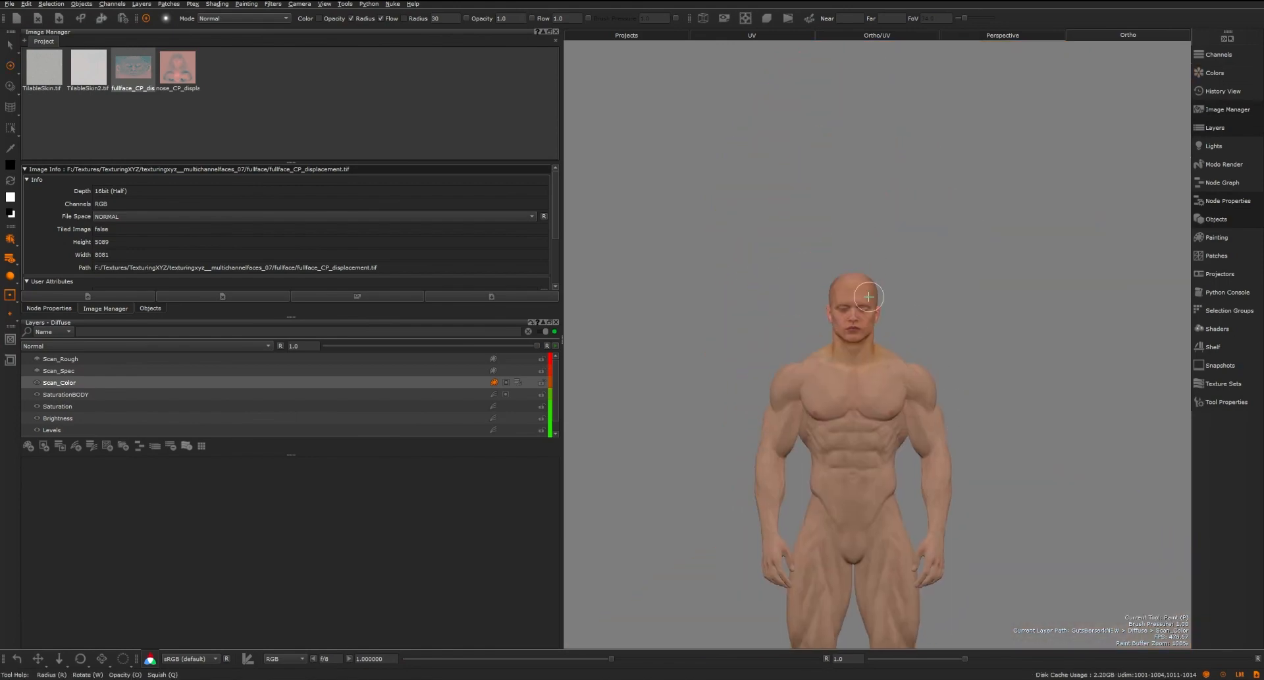
{"action": "scroll", "coordinate": [856, 299], "scroll_direction": "up", "scroll_amount": 1}
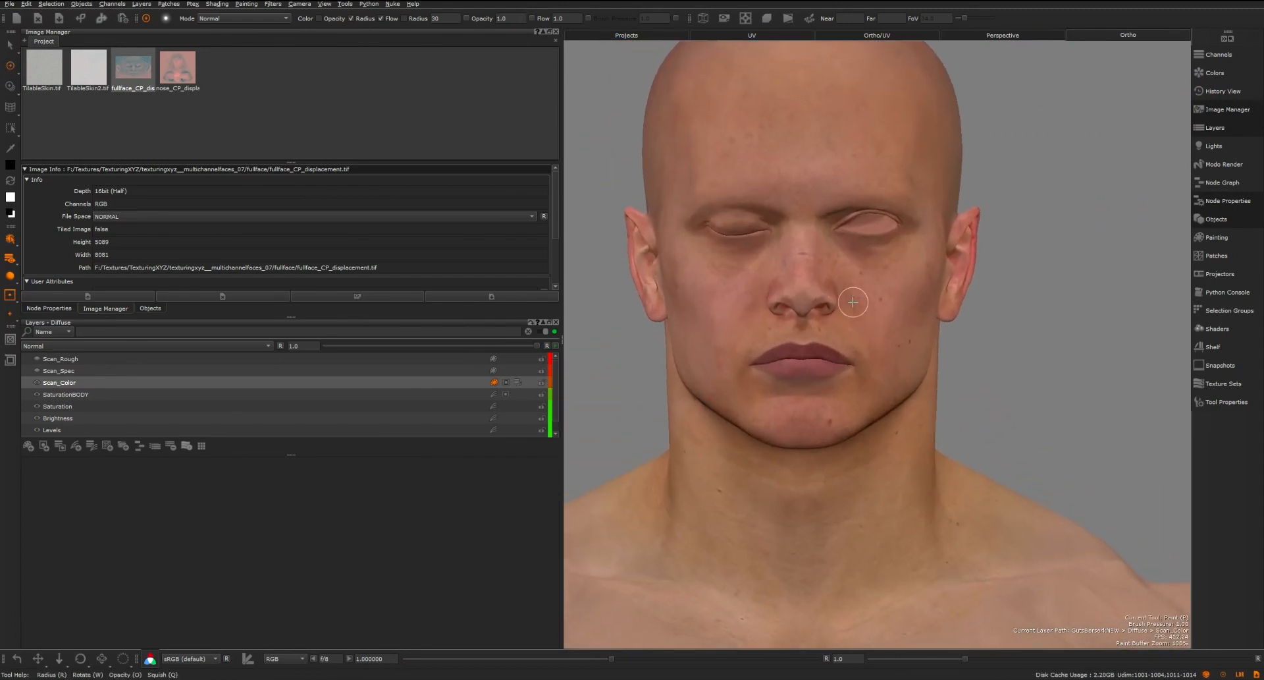
{"action": "middle_click_drag", "start_coordinate": [856, 299], "coordinate": [912, 382], "text": "alt"}
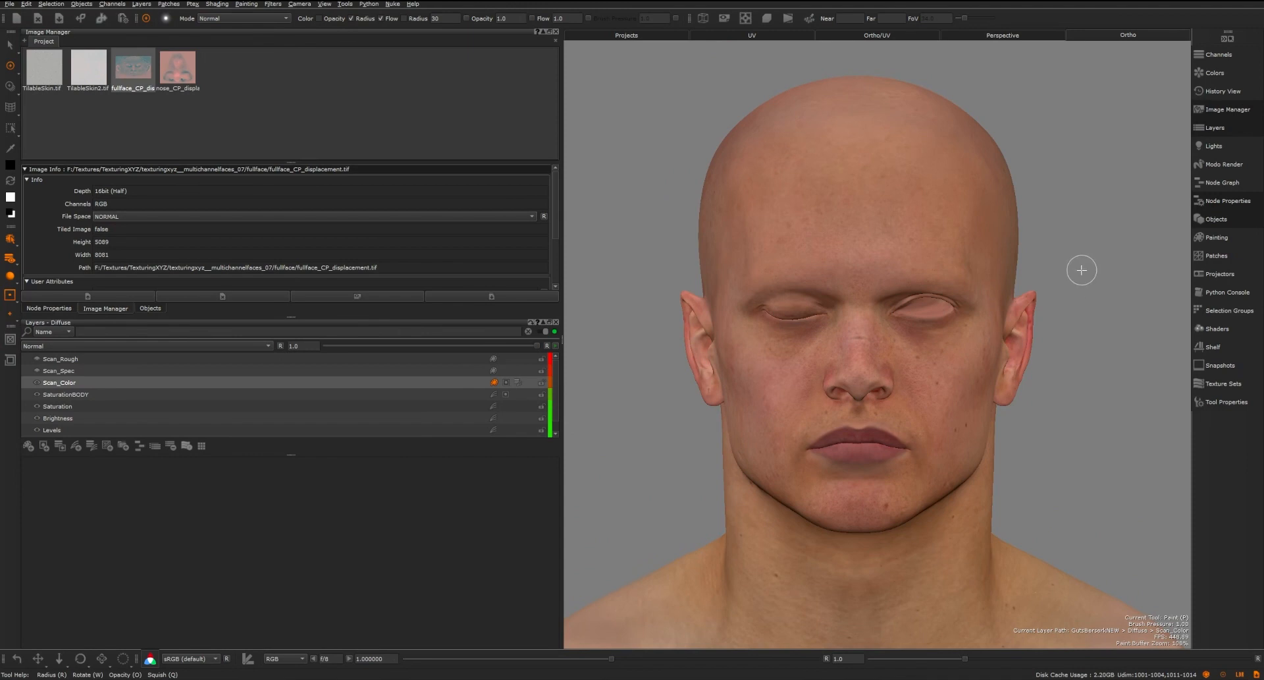
{"action": "scroll", "coordinate": [1080, 268], "scroll_direction": "up", "scroll_amount": 1}
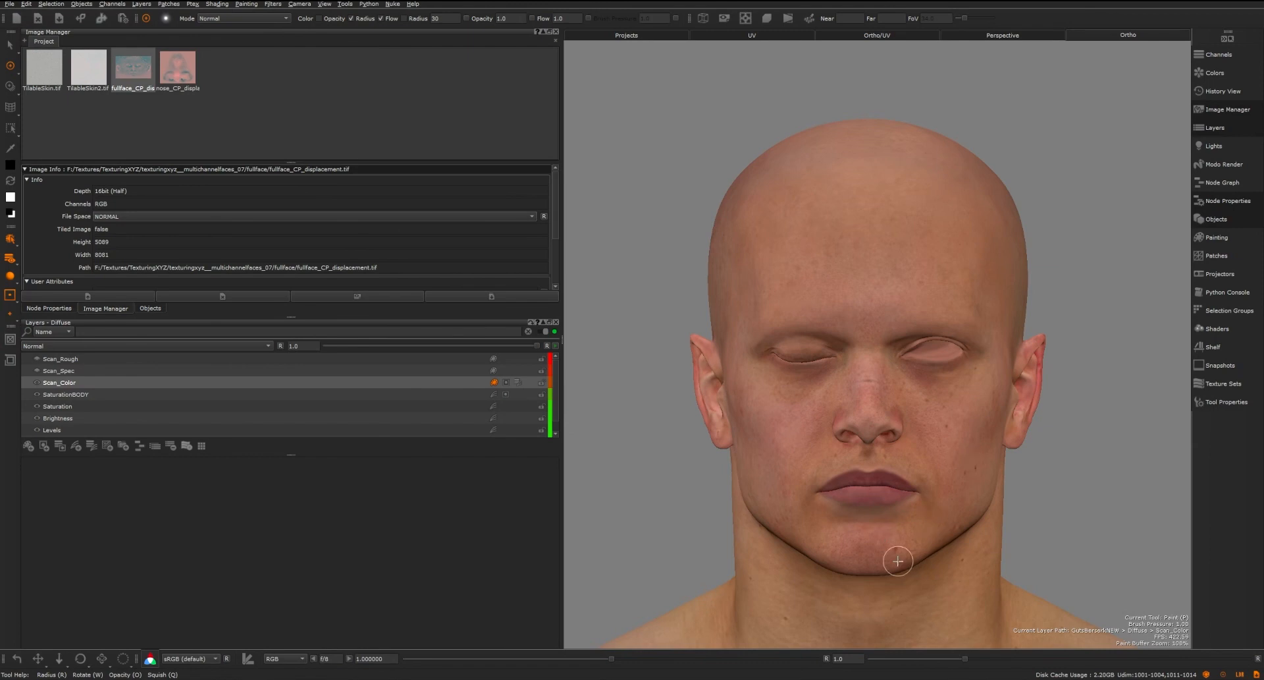
{"action": "mouse_move", "coordinate": [864, 500]}
{"action": "middle_mouse_down"}
{"action": "mouse_move", "coordinate": [770, 502]}
{"action": "mouse_move", "coordinate": [807, 517]}
{"action": "mouse_move", "coordinate": [731, 477]}
{"action": "middle_mouse_up"}
{"action": "mouse_move", "coordinate": [808, 374]}
{"action": "middle_mouse_down"}
{"action": "mouse_move", "coordinate": [766, 392]}
{"action": "mouse_move", "coordinate": [849, 362]}
{"action": "middle_mouse_up"}
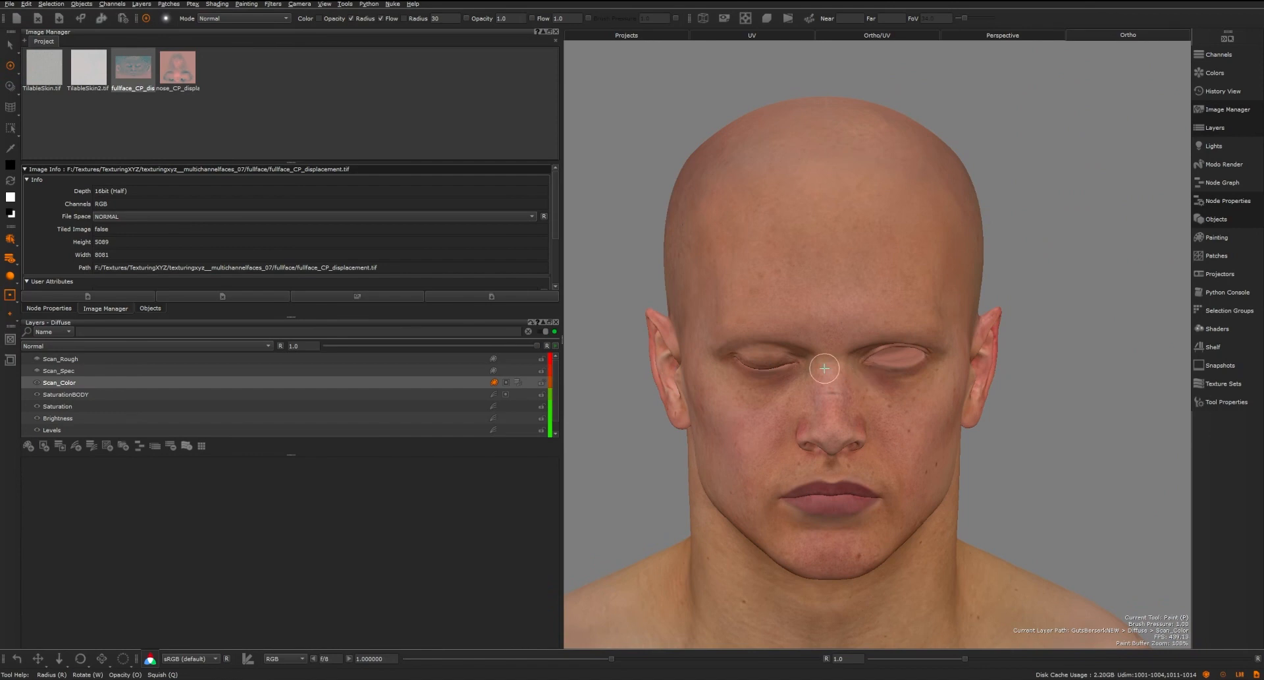
{"action": "scroll", "coordinate": [824, 368], "scroll_direction": "up", "scroll_amount": 5}
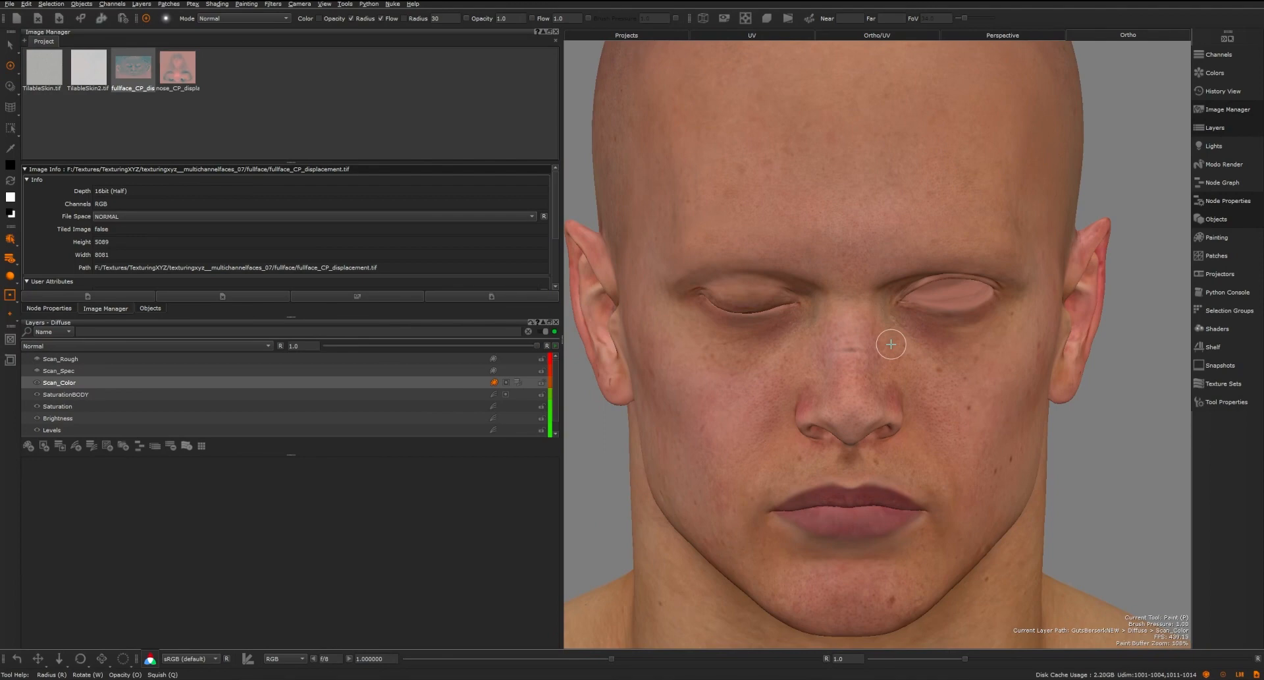
{"action": "scroll", "coordinate": [883, 366], "scroll_direction": "down", "scroll_amount": 1}
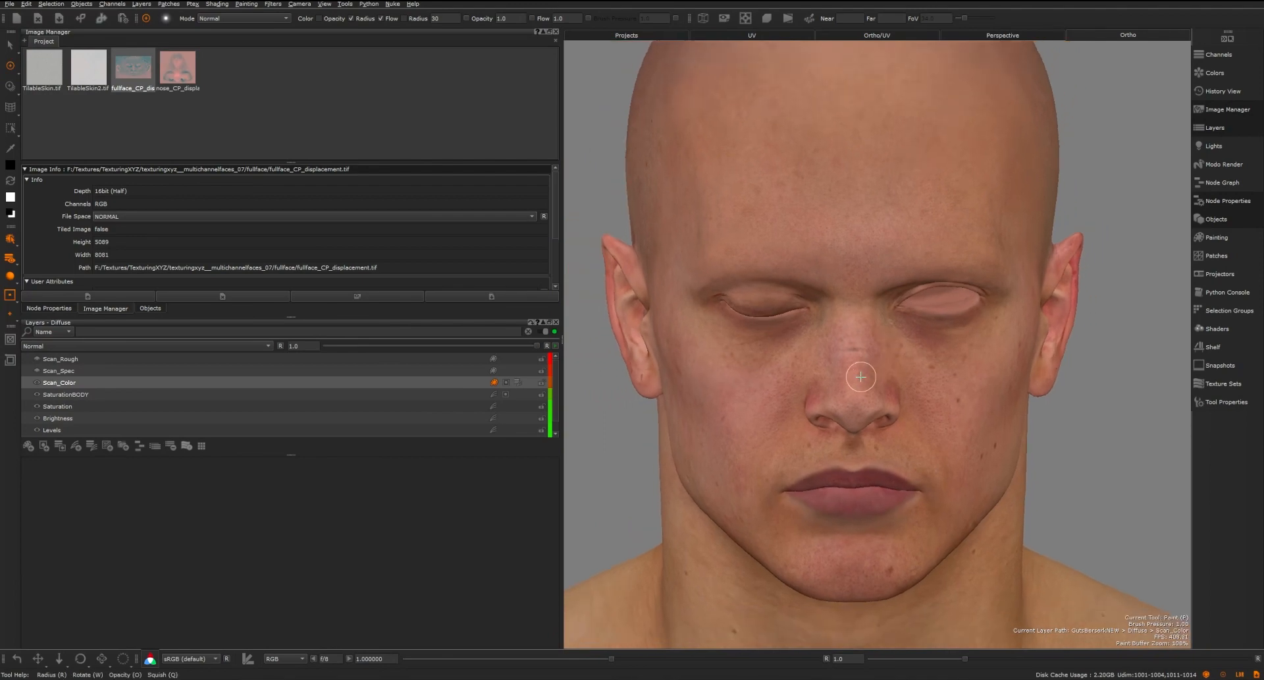
{"action": "mouse_move", "coordinate": [860, 380]}
{"action": "left_mouse_down", "text": "alt"}
{"action": "mouse_move", "coordinate": [847, 346]}
{"action": "mouse_move", "coordinate": [883, 398]}
{"action": "mouse_move", "coordinate": [890, 359]}
{"action": "mouse_move", "coordinate": [897, 415]}
{"action": "left_mouse_up", "text": "alt"}
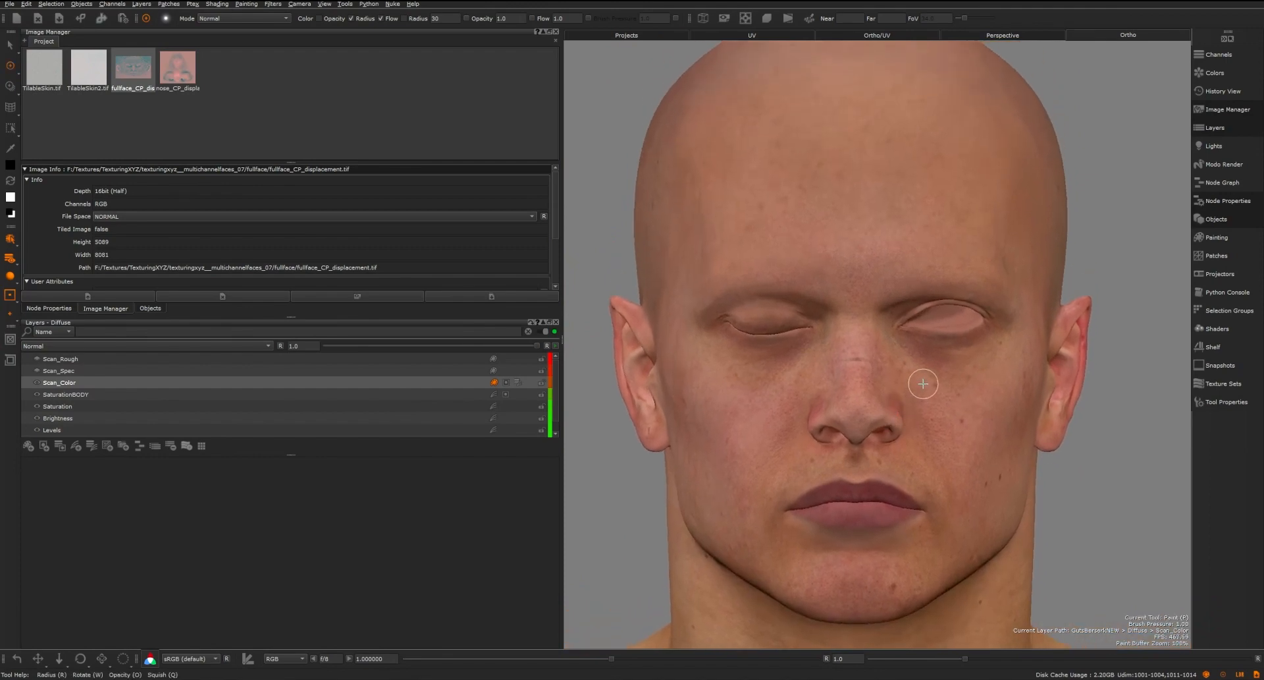
{"action": "left_click_drag", "start_coordinate": [938, 380], "coordinate": [935, 383], "text": "alt"}
{"action": "mouse_move", "coordinate": [931, 386]}
{"action": "right_mouse_down", "text": "alt"}
{"action": "mouse_move", "coordinate": [921, 378]}
{"action": "mouse_move", "coordinate": [912, 392]}
{"action": "right_mouse_up", "text": "alt"}
{"action": "middle_click_drag", "start_coordinate": [906, 398], "coordinate": [923, 377], "text": "alt"}
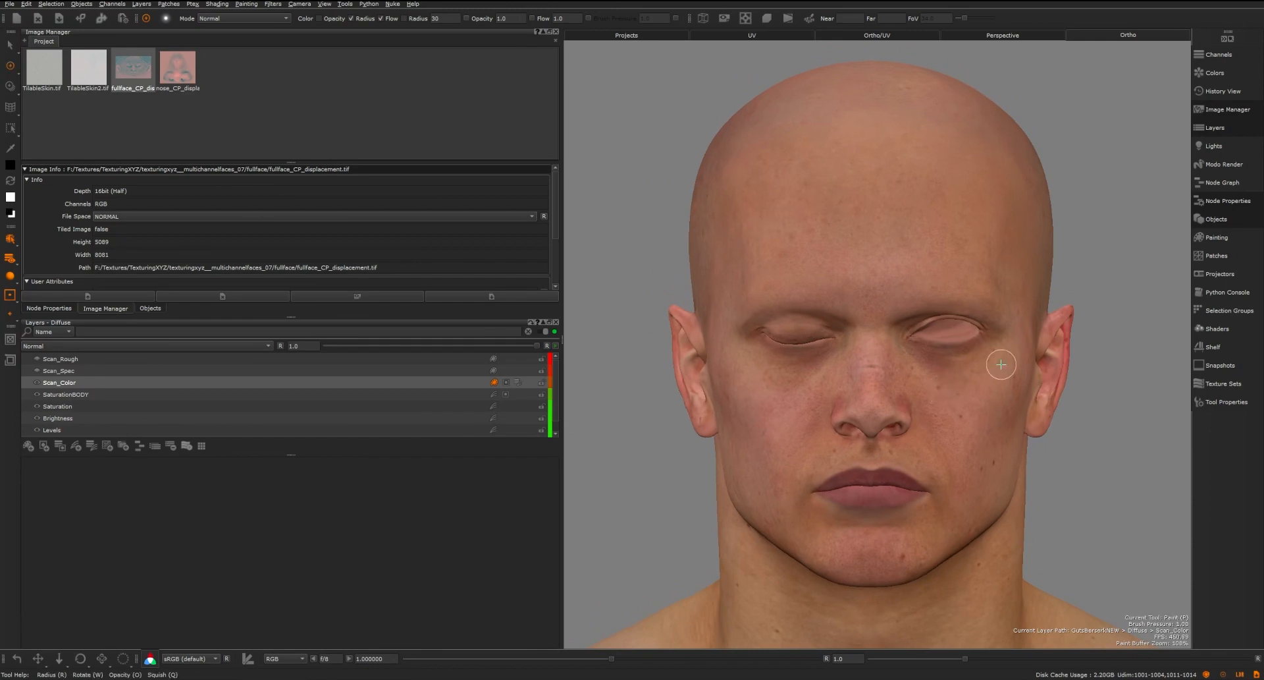
{"action": "middle_click_drag", "start_coordinate": [1055, 314], "coordinate": [1050, 358], "text": "alt"}
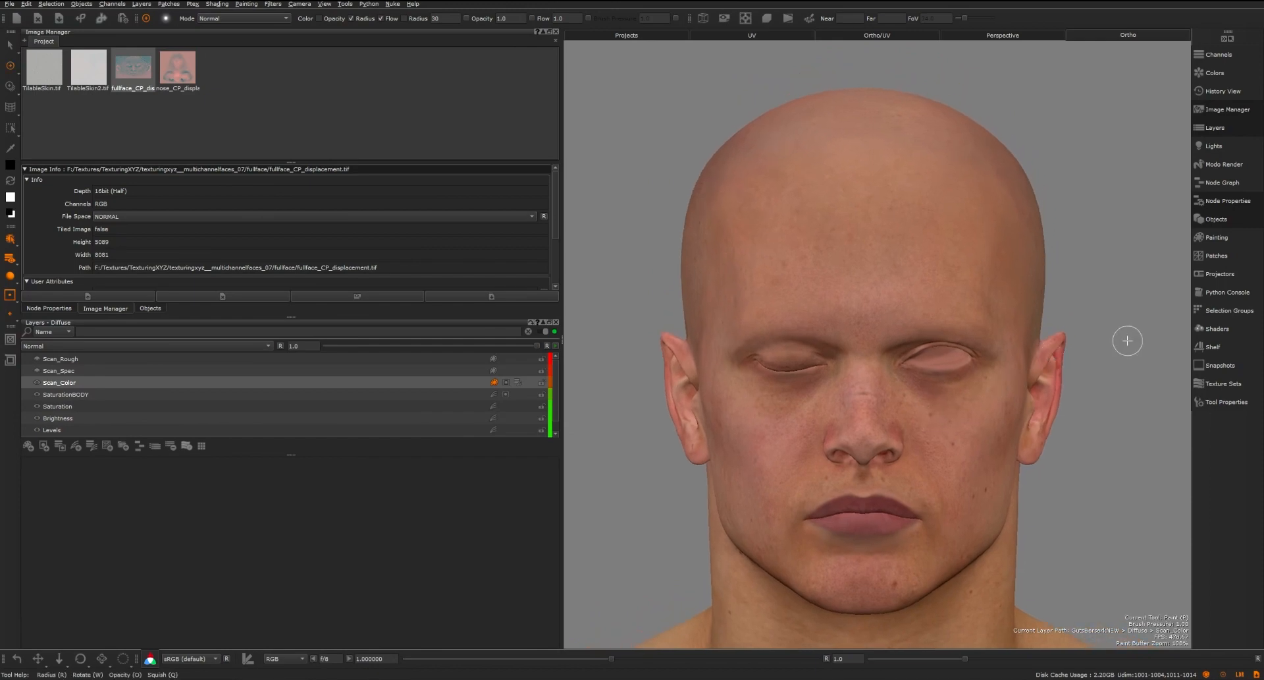